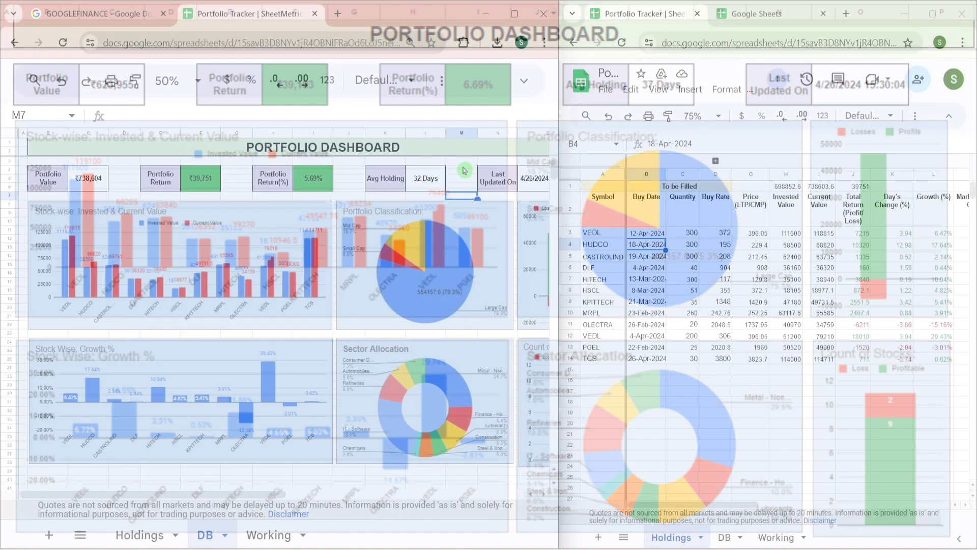
- Review the dashboard and Holdings columns, then select A15, the first empty row
left_click(462, 161)
key("Left")
key("Left")
key("Left")
key("Left")
key("Left")
key("Left")
key("Left")
key("Left")
key("Left")
key("Left")
key("Left")
key("Left")
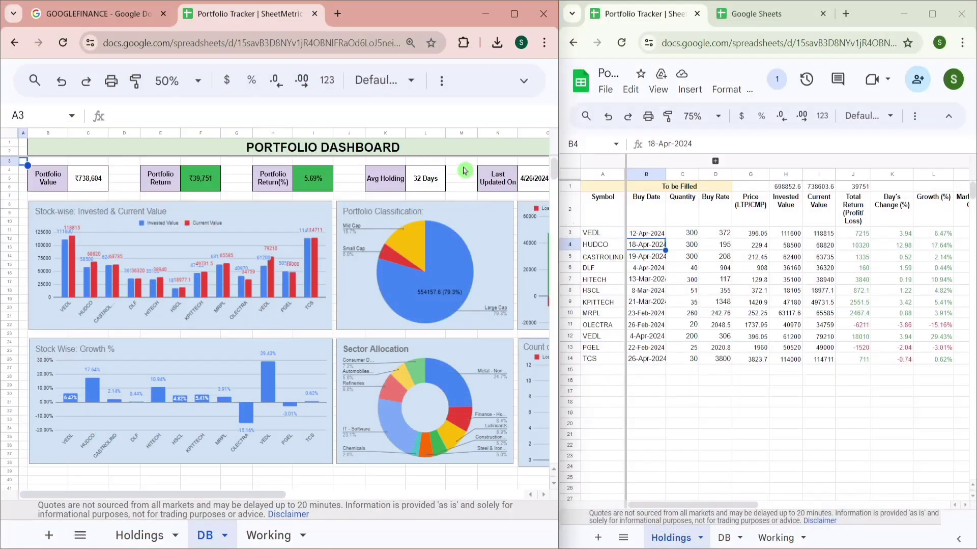
key("Down")
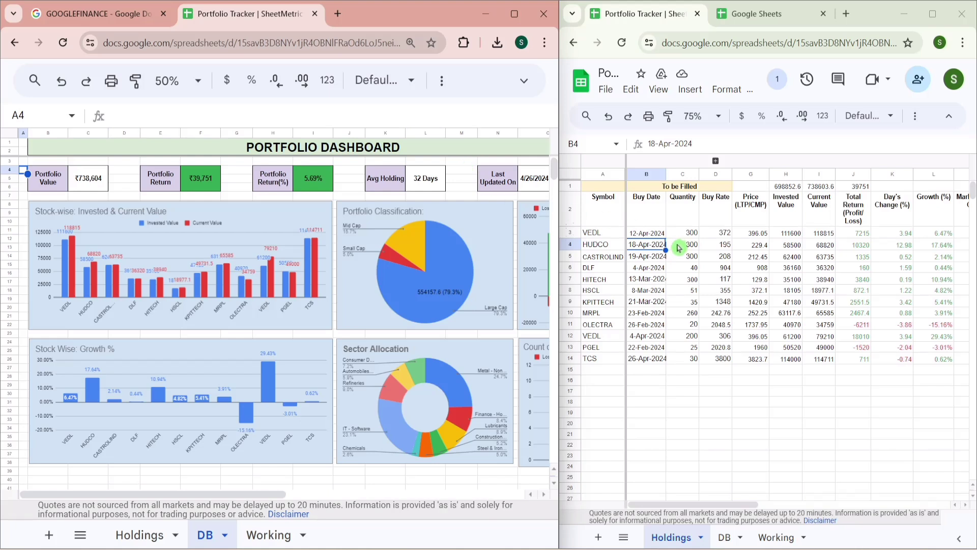
left_click(684, 266)
left_click(682, 263)
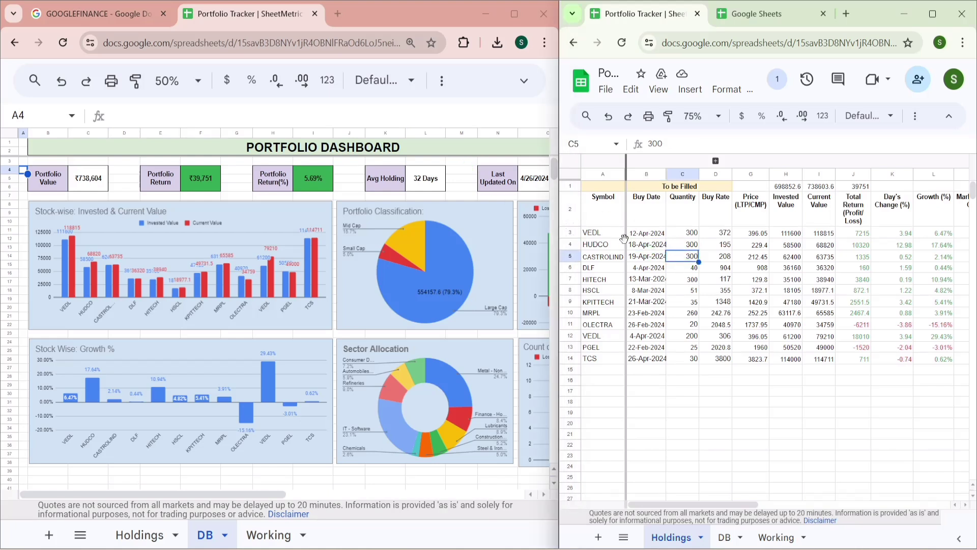
left_click(604, 225)
key("Down")
key("Down")
key("Down")
key("Down")
key("Down")
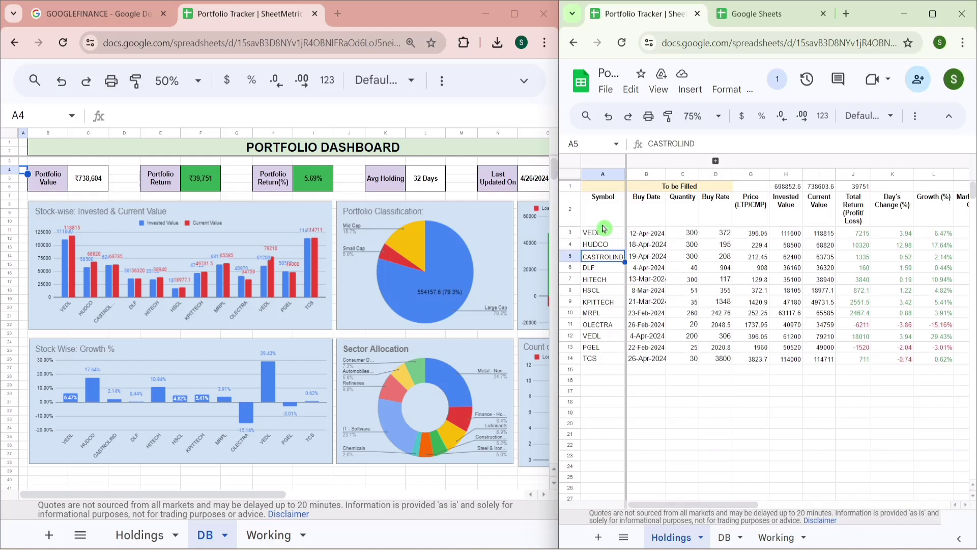
left_click(712, 218)
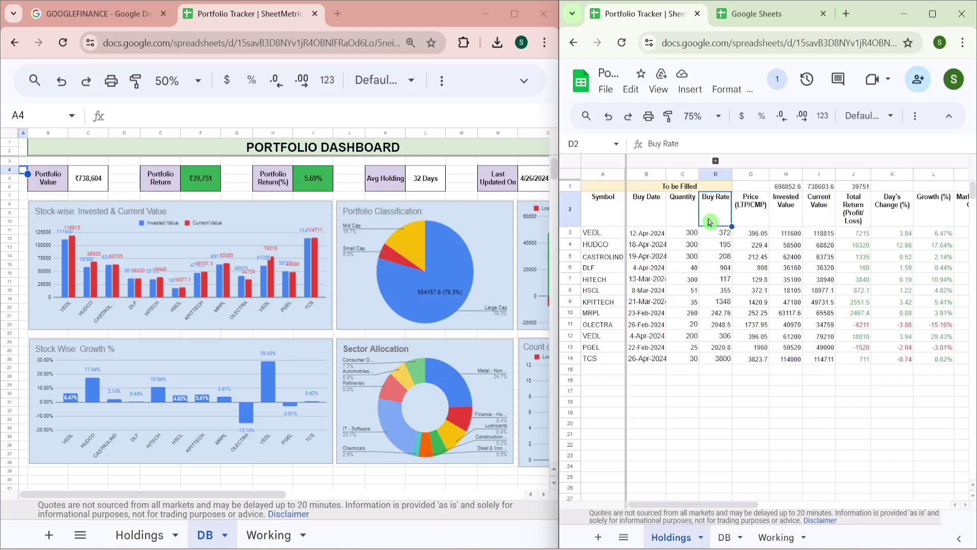
left_click(597, 371)
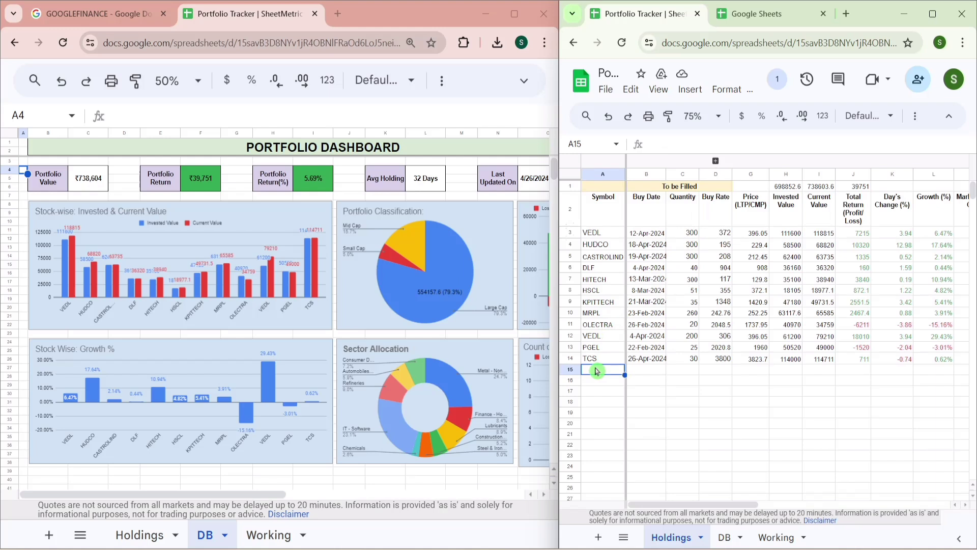
- Enter INFY in row 15, bought 26-Apr-2024, quantity 10, buy rate 1200
type("INFY")
key("Tab")
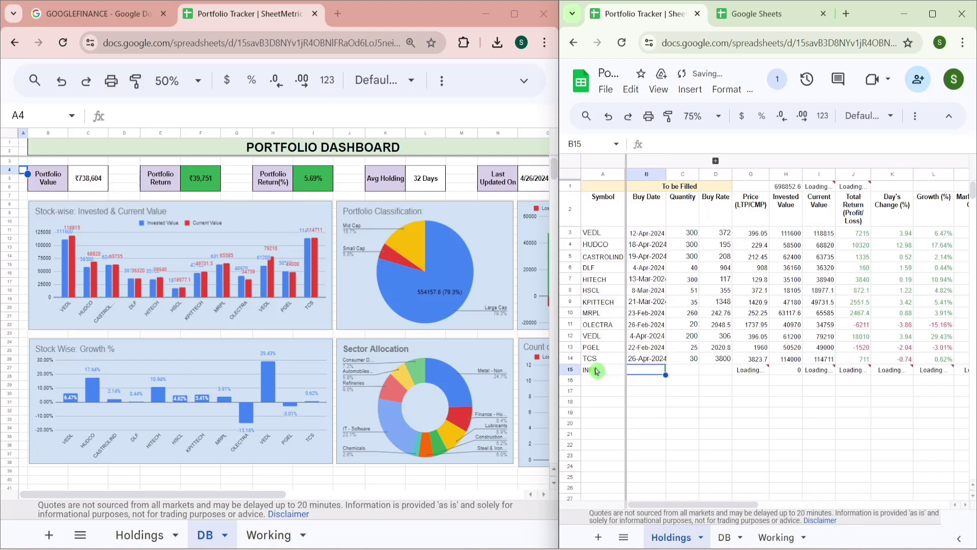
double_click(664, 373)
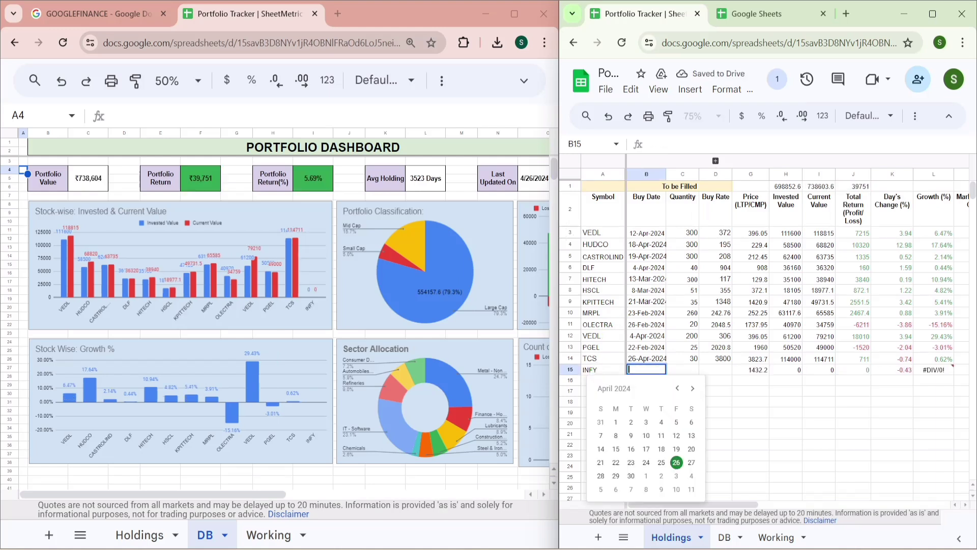
left_click(677, 462)
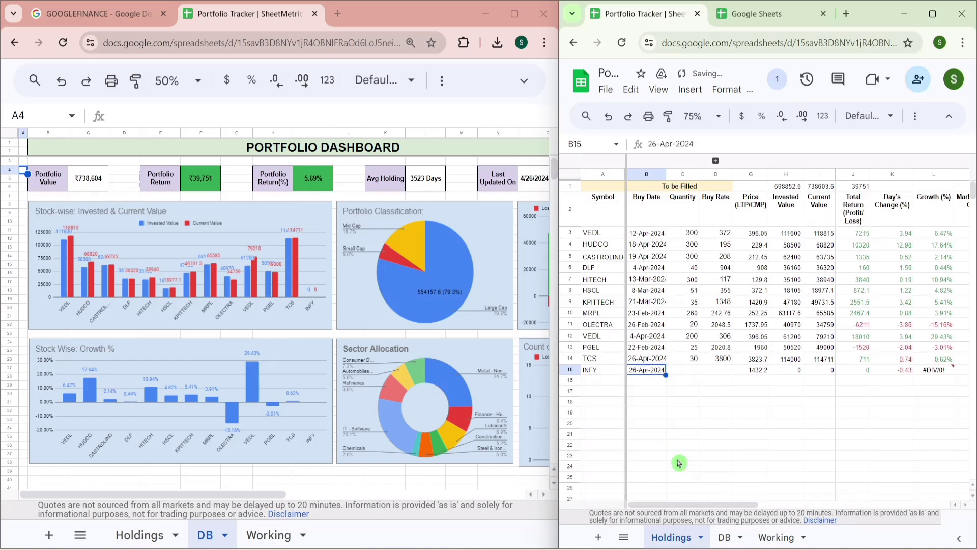
key("Tab")
type("10")
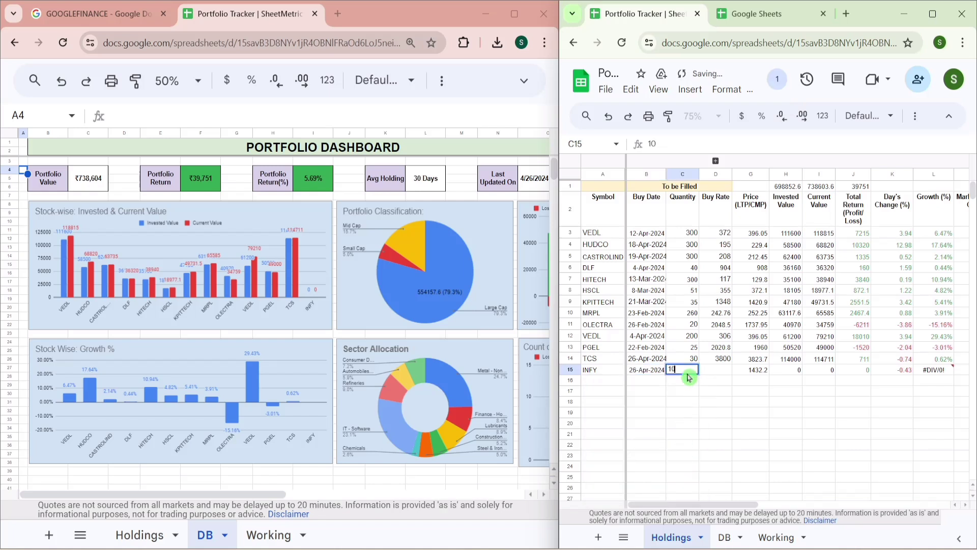
key("Tab")
type("1200")
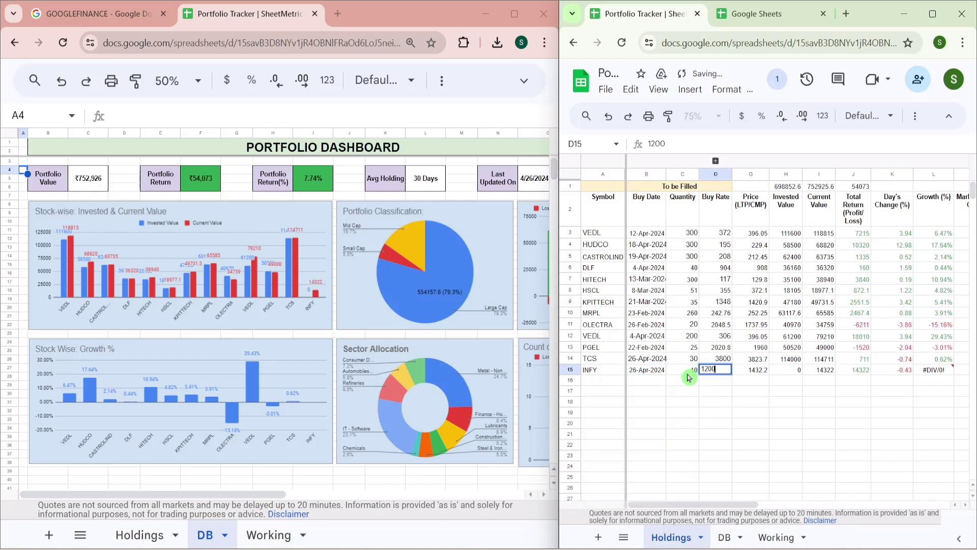
key("Return")
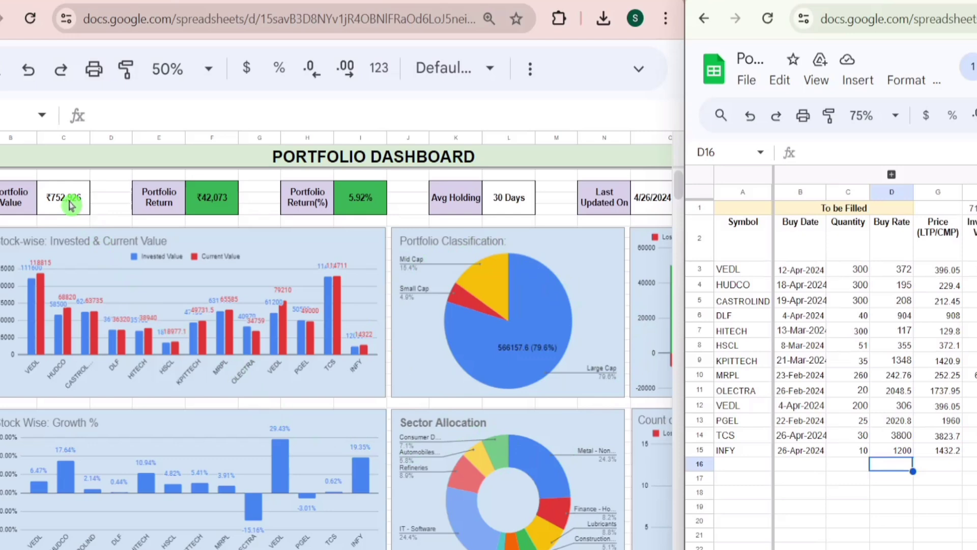
- Inspect the Portfolio Value, Return, Return(%), Avg Holding and Last Updated On formulas
left_click(88, 178)
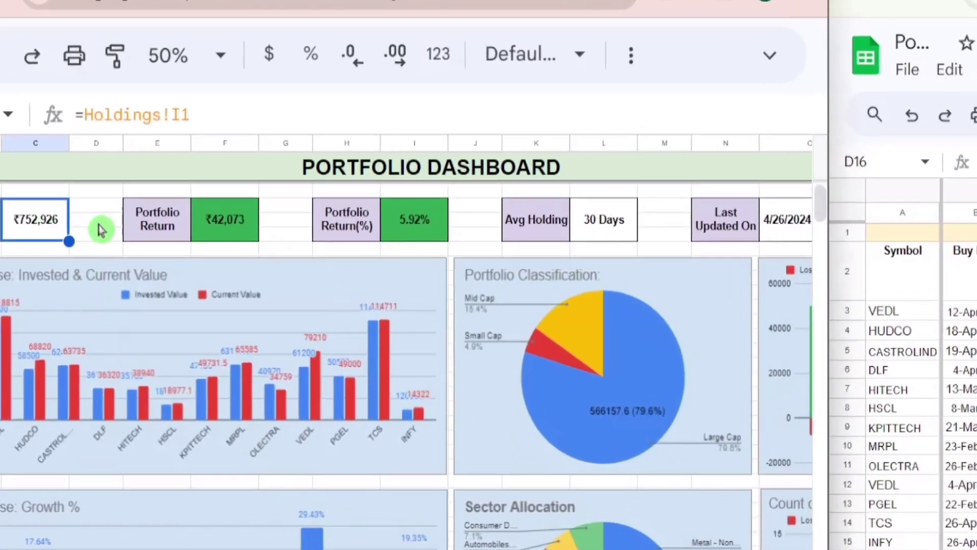
left_click(213, 188)
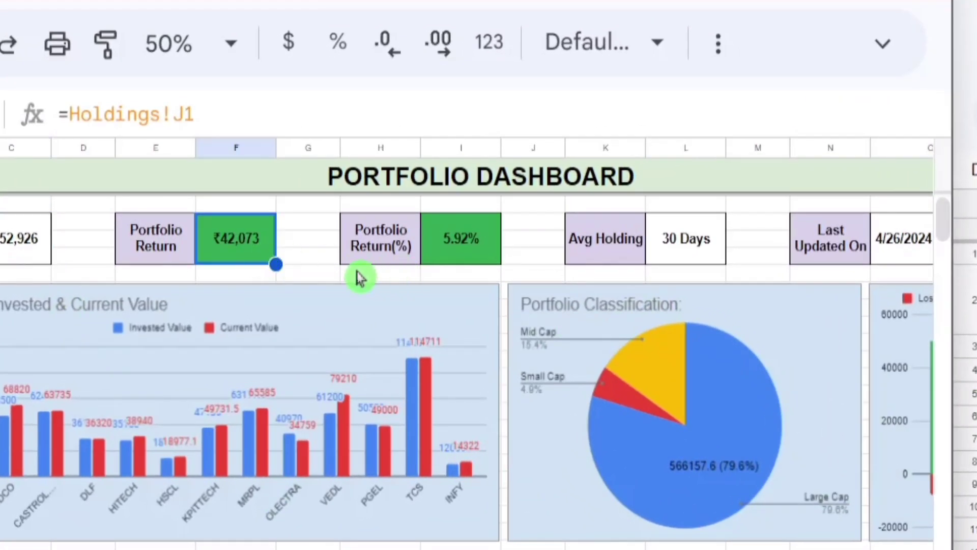
left_click(464, 257)
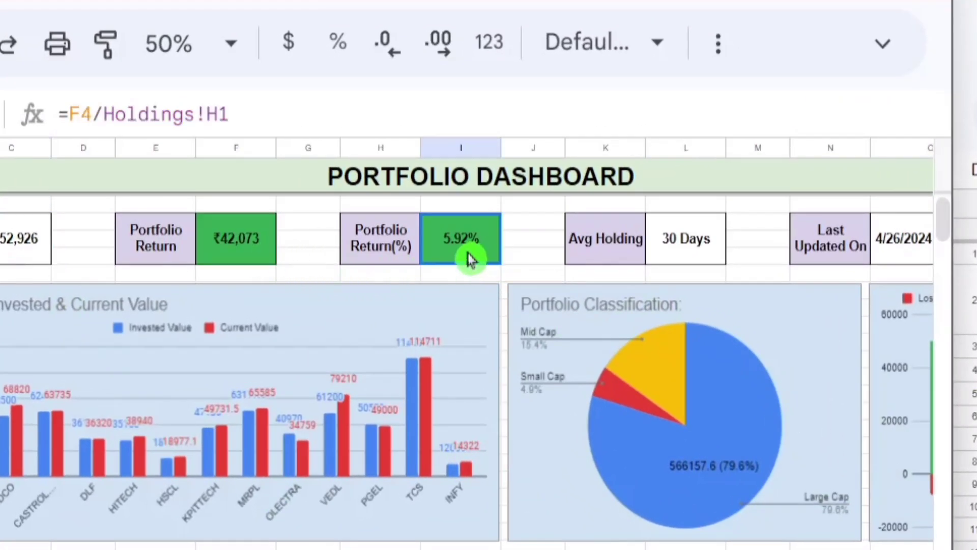
left_click(684, 245)
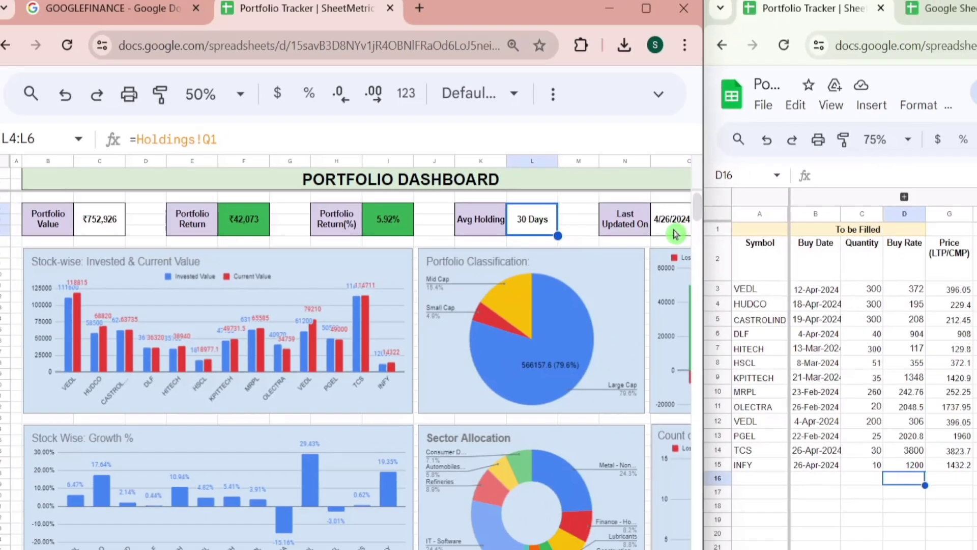
left_click(833, 247)
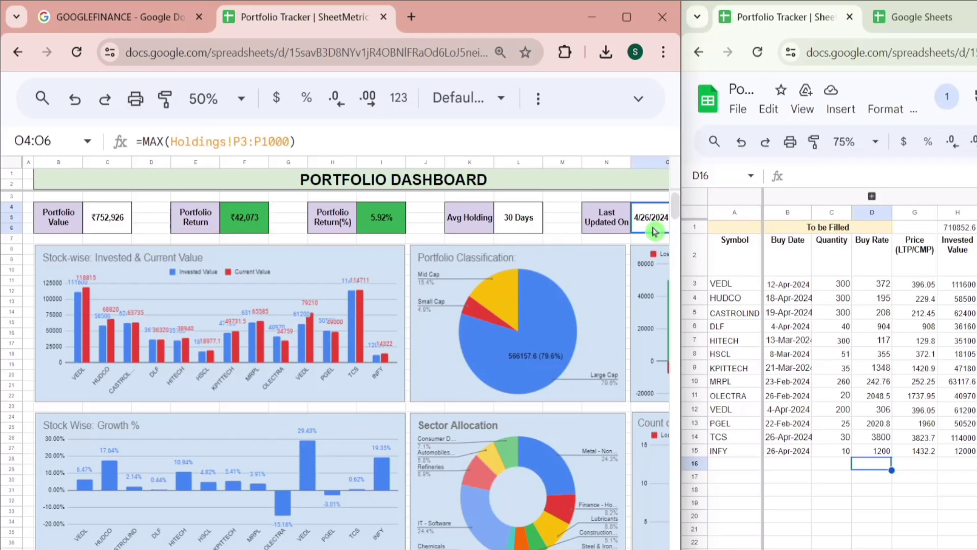
- Drag the window divider right to widen the dashboard and reveal the full timestamp
mouse_move(682, 246)
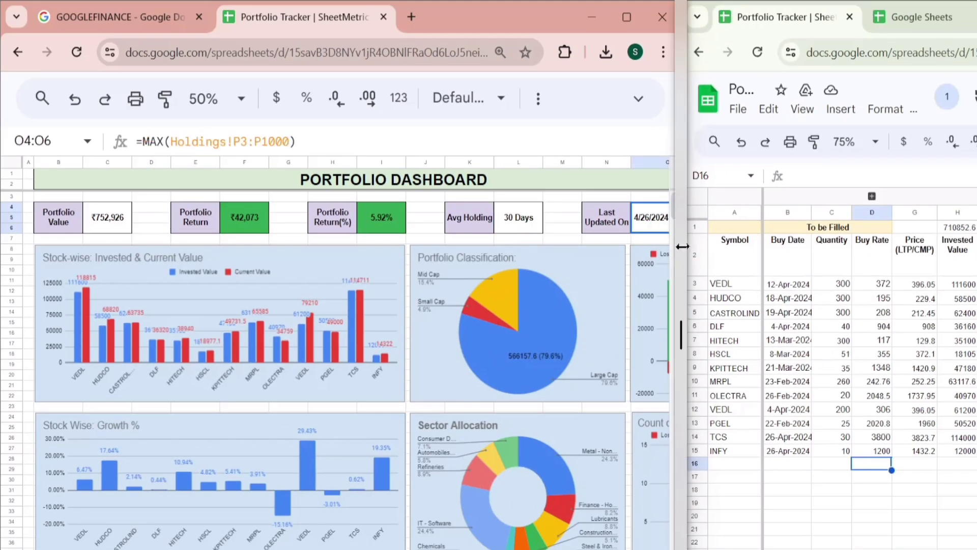
left_click_drag(682, 247, 772, 250)
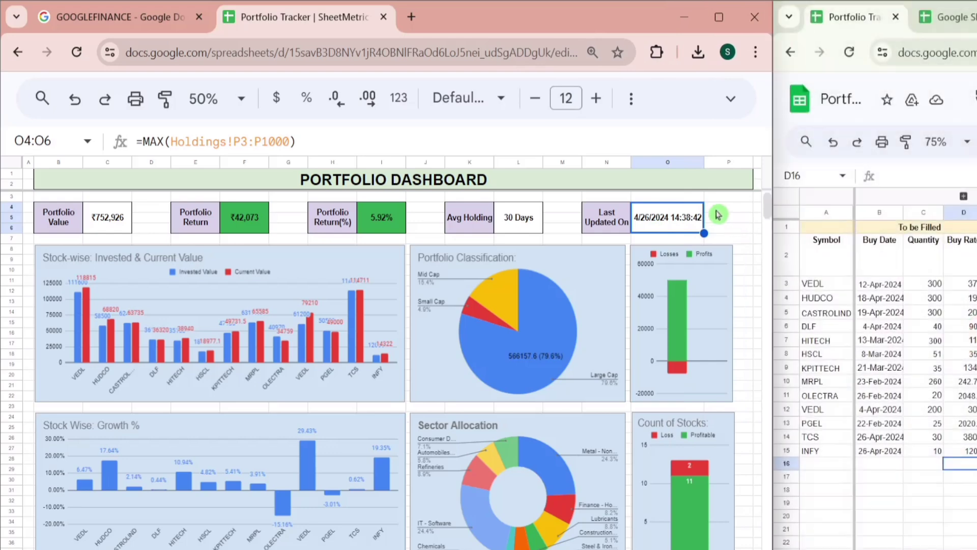
left_click(739, 209)
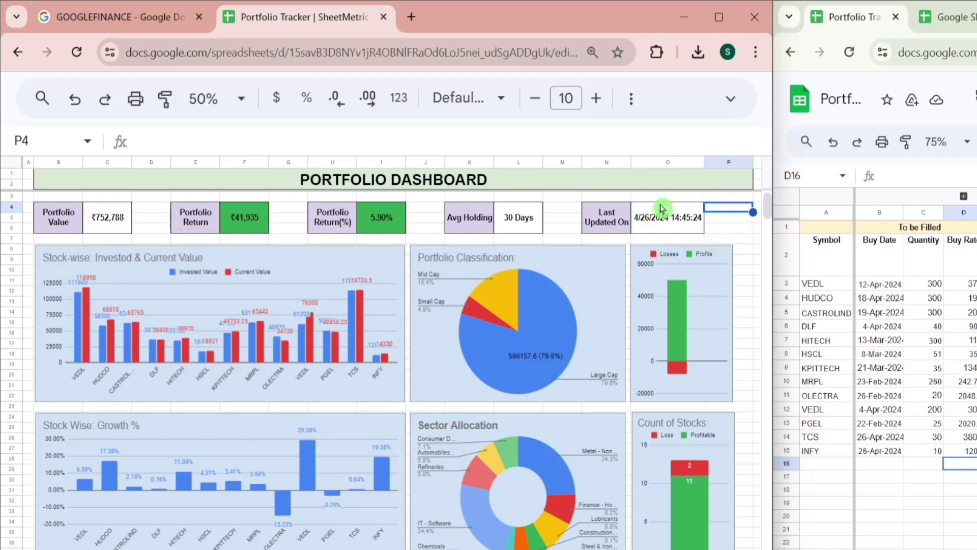
left_click(696, 226)
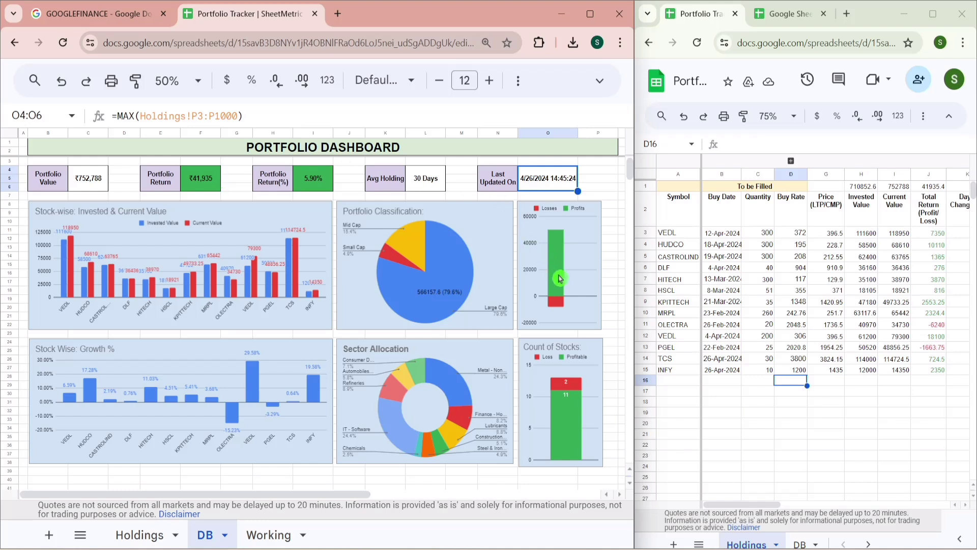
left_click(560, 278)
mouse_move(557, 262)
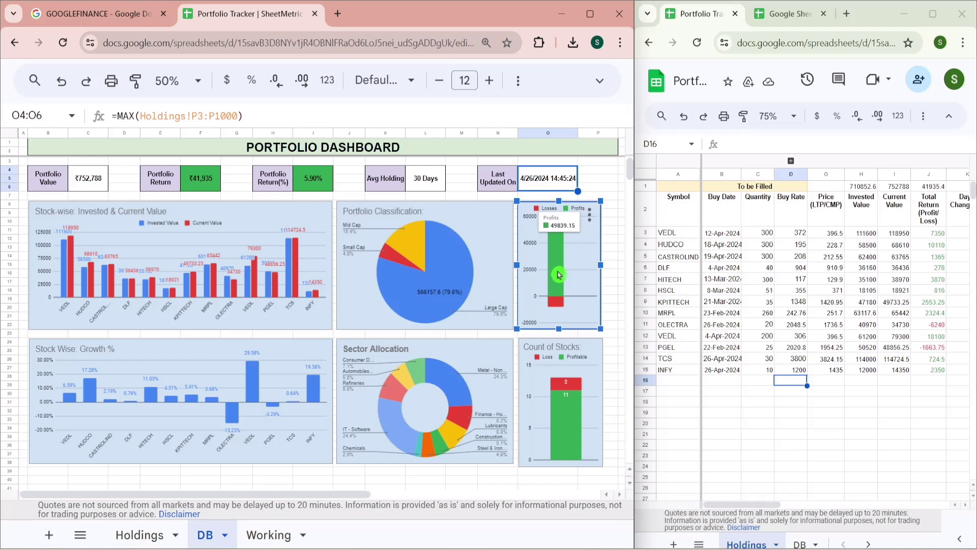
mouse_move(559, 309)
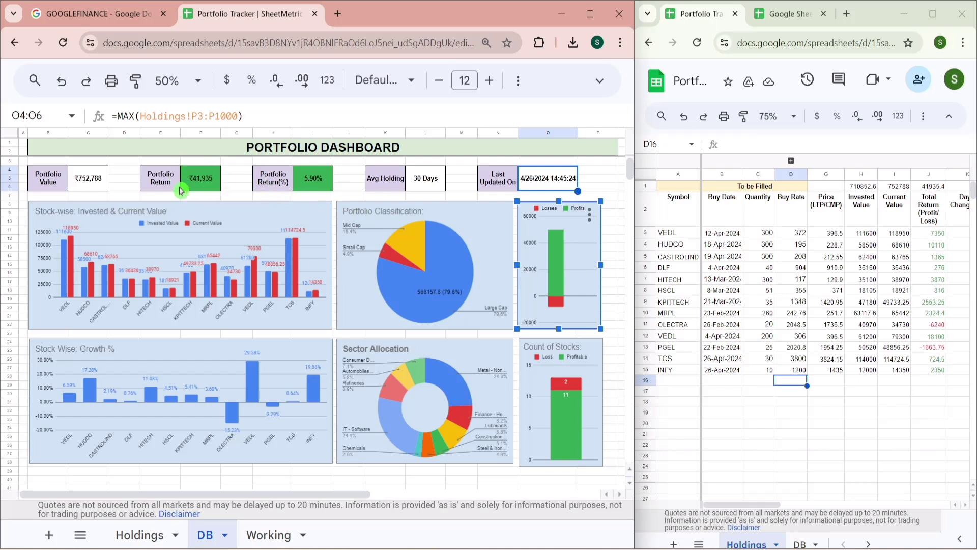
left_click(464, 375)
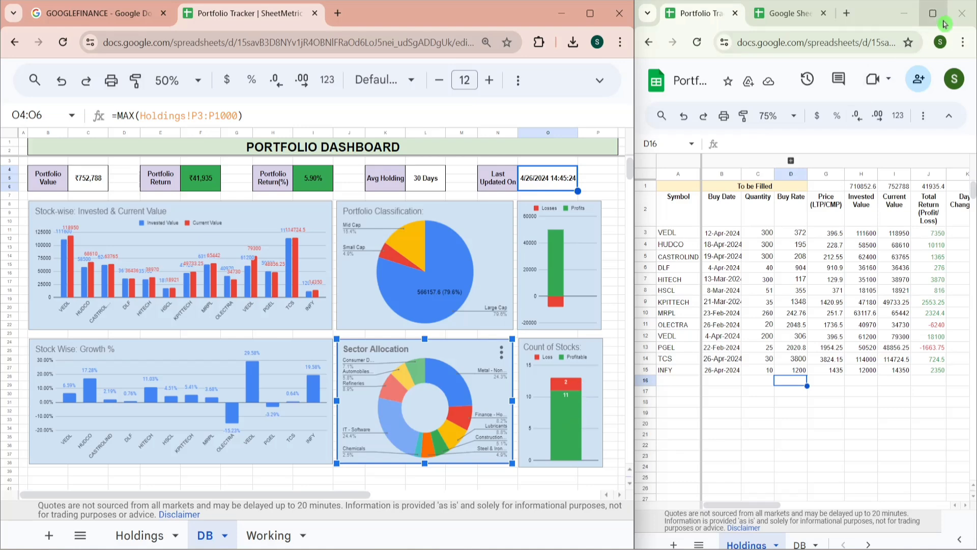
- Maximize the Holdings window so columns through Holding Period are visible
mouse_move(942, 22)
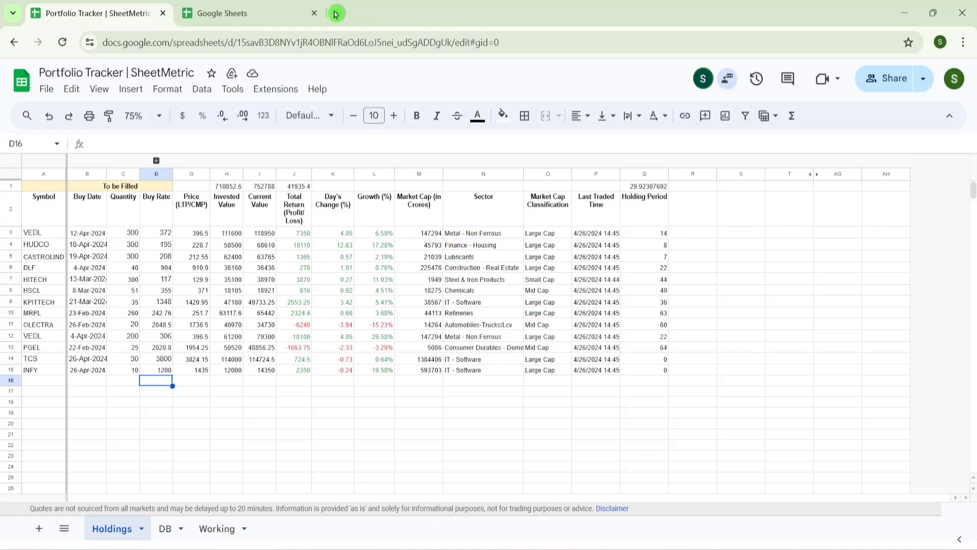
- Create a new blank spreadsheet by entering sheet.new in a new browser tab
left_click(249, 4)
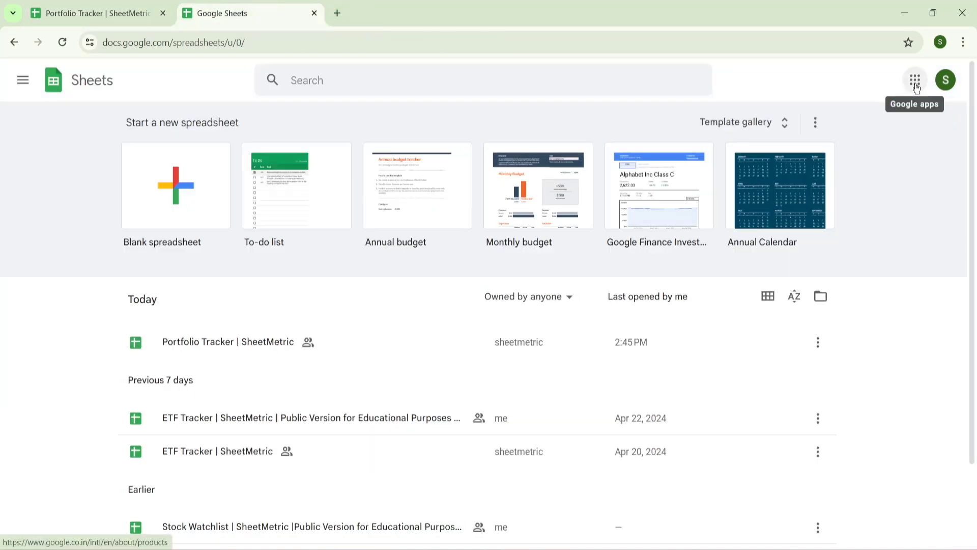
left_click(915, 85)
left_click_drag(954, 194, 955, 270)
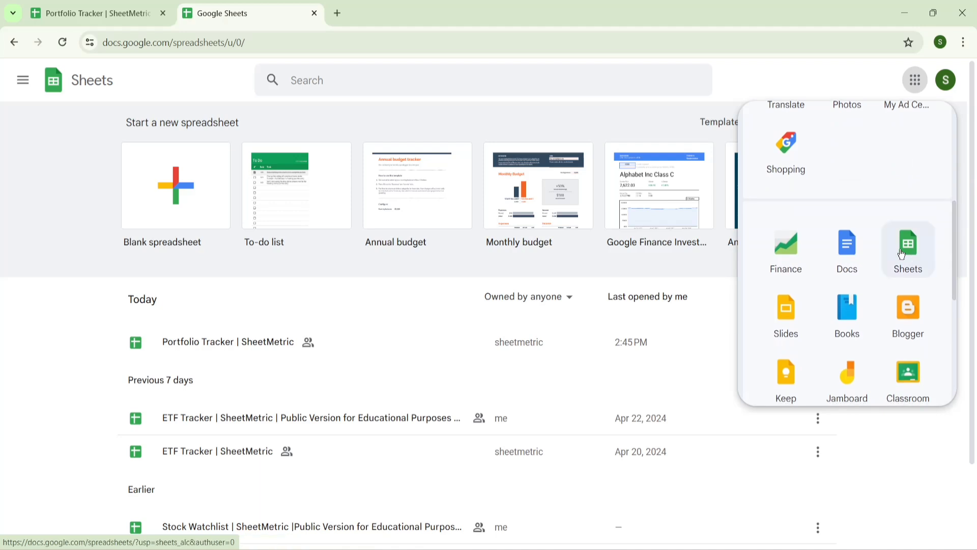
left_click(479, 103)
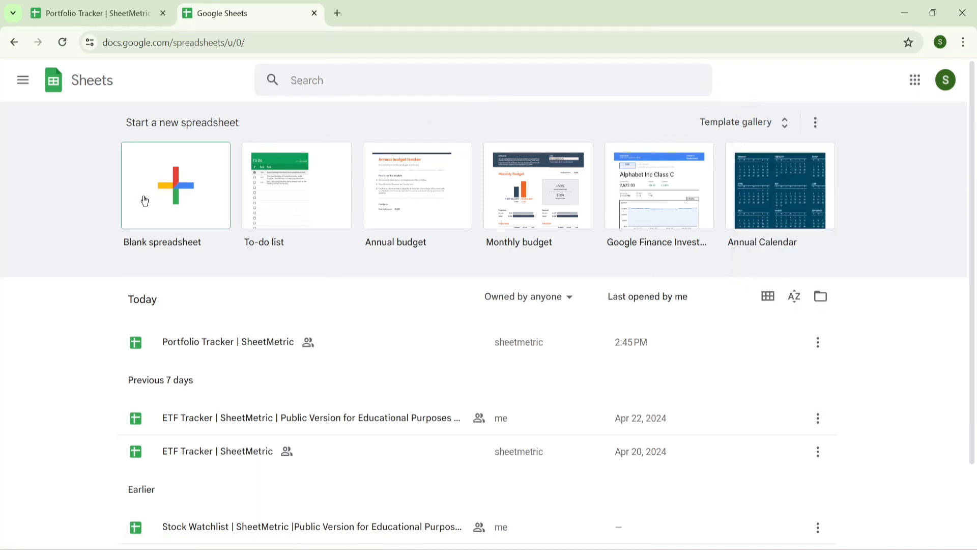
left_click(337, 13)
type("sh")
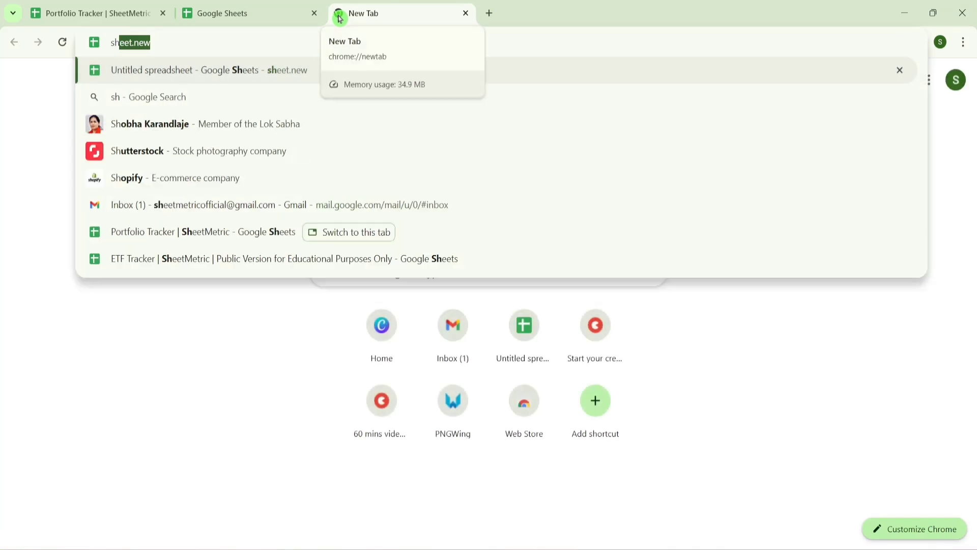
type("eet.new")
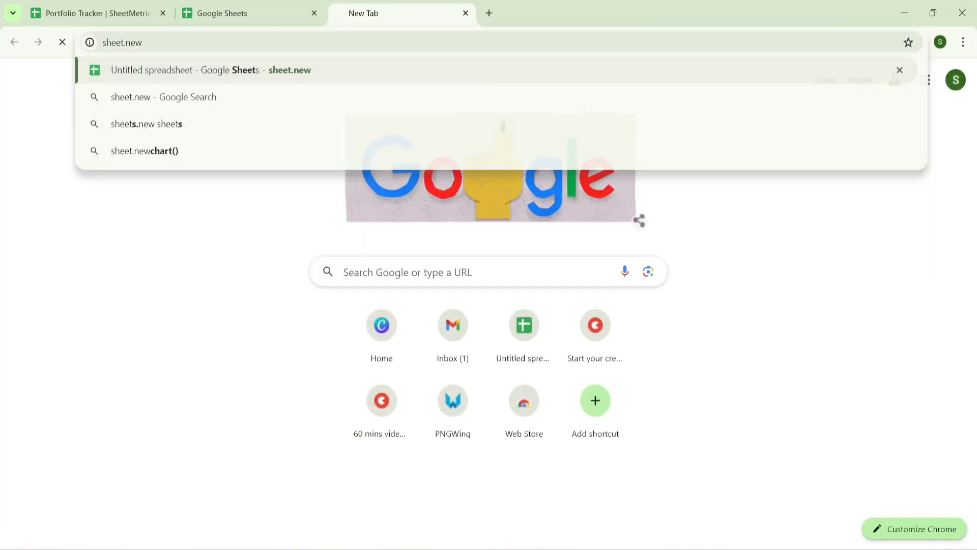
key("Return")
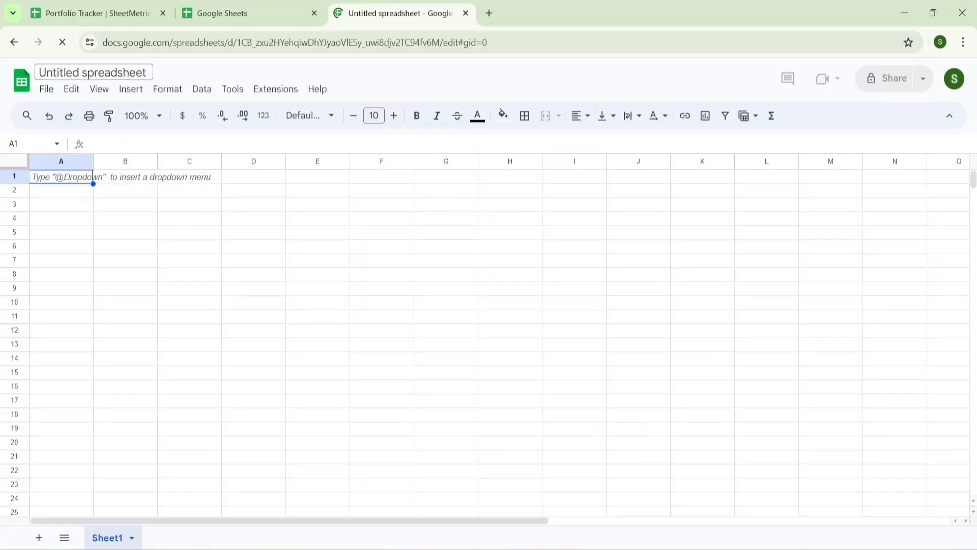
- Rename the new spreadsheet to 'Portfolio Demo Tracker'
type("Portf")
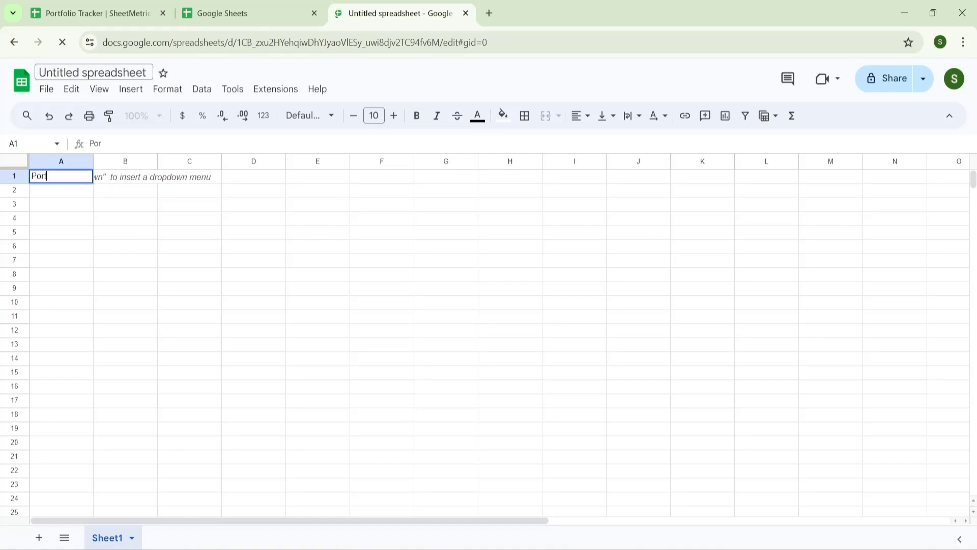
type("olio Demo Tracker")
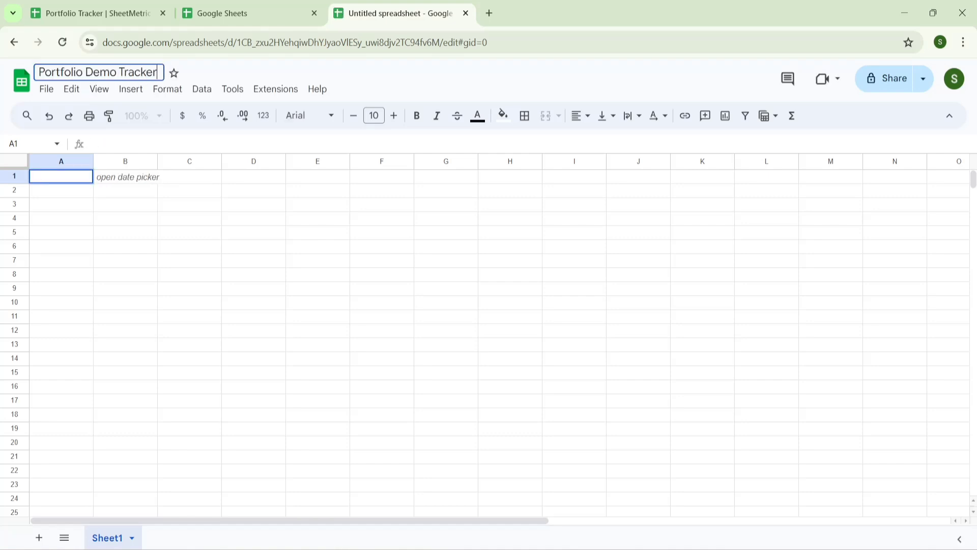
key("Return")
left_click(89, 207)
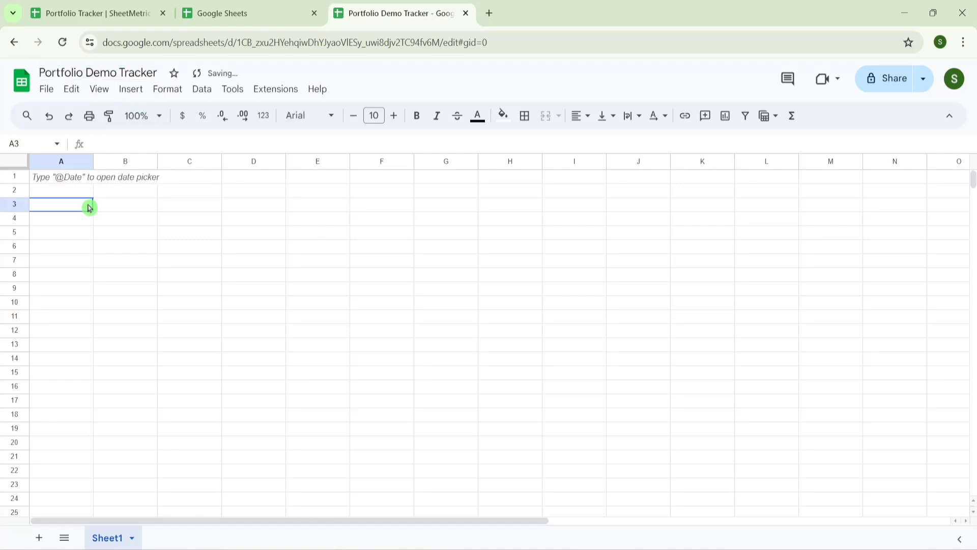
- Copy the A2:Q2 headers from Portfolio Tracker and set B3's buy date to 26-Apr-2024
left_click(131, 7)
left_click(45, 215)
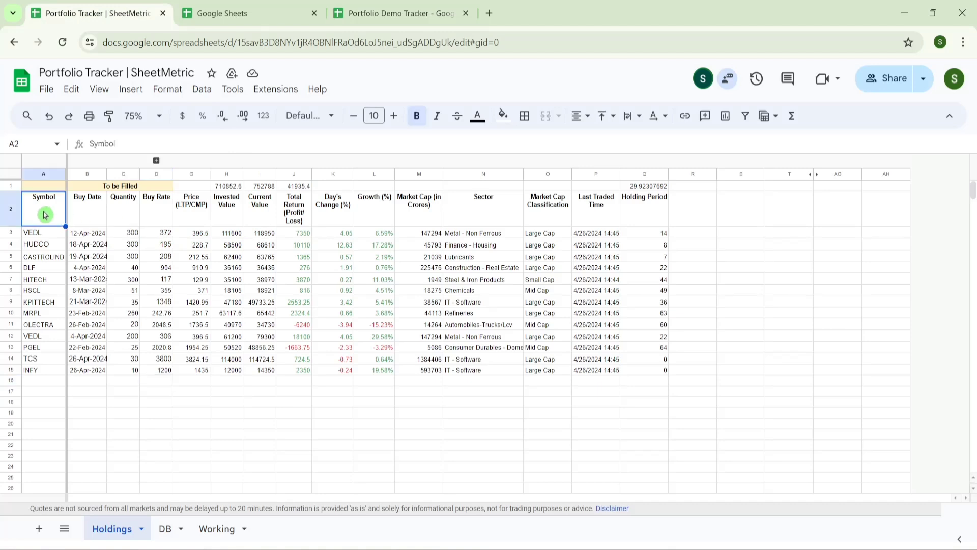
key("shift+Right")
key("shift+Right")
key("shift+Right")
key("shift+Right")
key("shift+Right")
key("shift+Right")
key("shift+Right")
key("shift+Right")
key("shift+Right")
key("shift+Right")
key("shift+Right")
key("shift+Right")
key("shift+Right")
key("shift+Right")
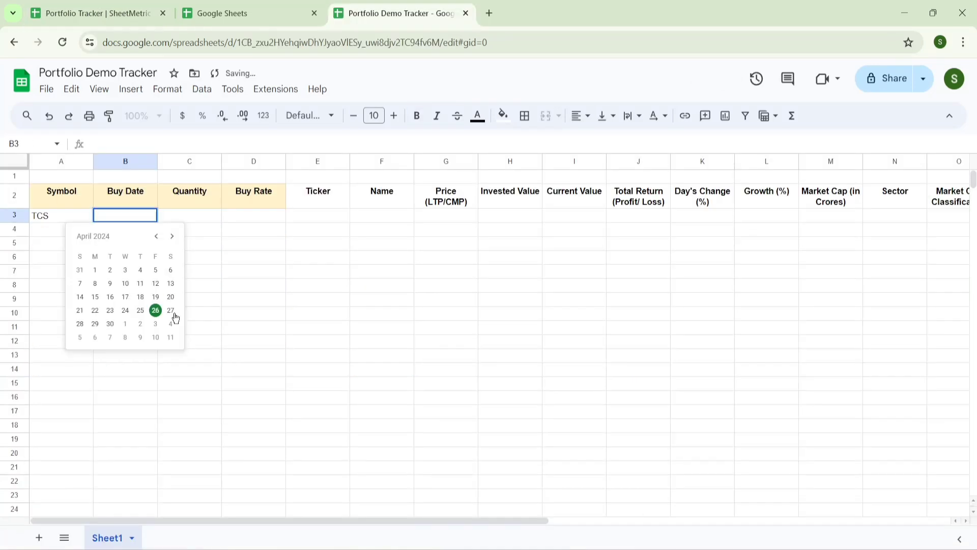
left_click(155, 310)
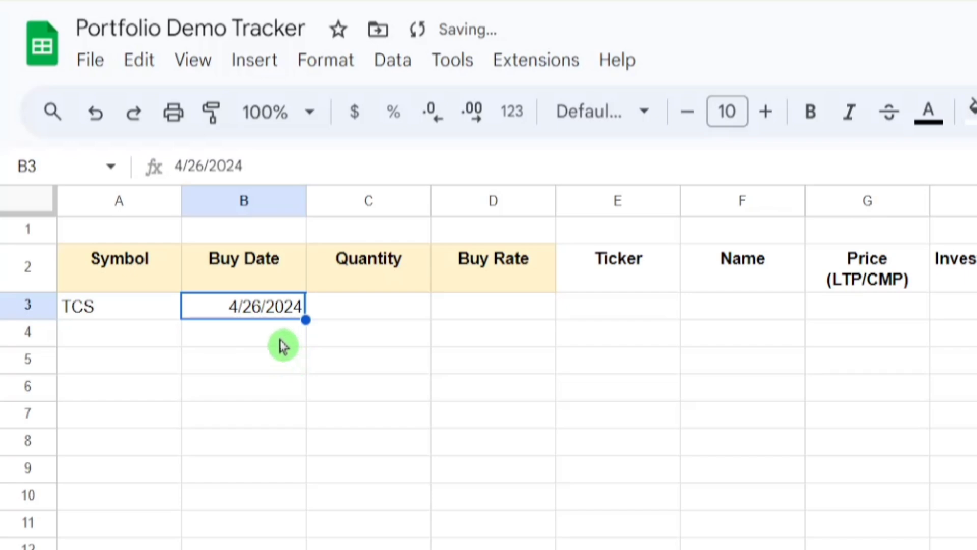
key("ctrl+shift+Down")
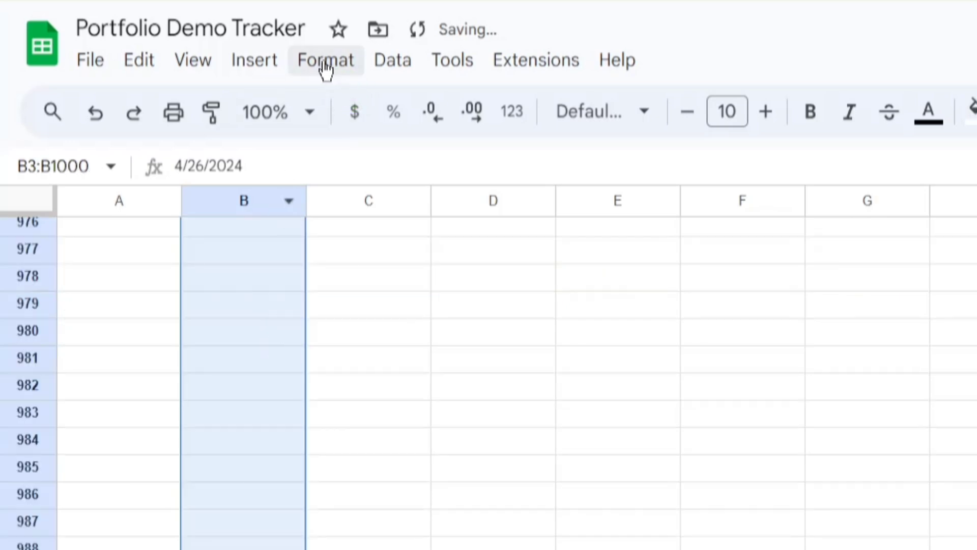
- Apply the custom 5-Aug-1930 day-month-year date format to the Buy Date column
left_click(326, 63)
mouse_move(437, 181)
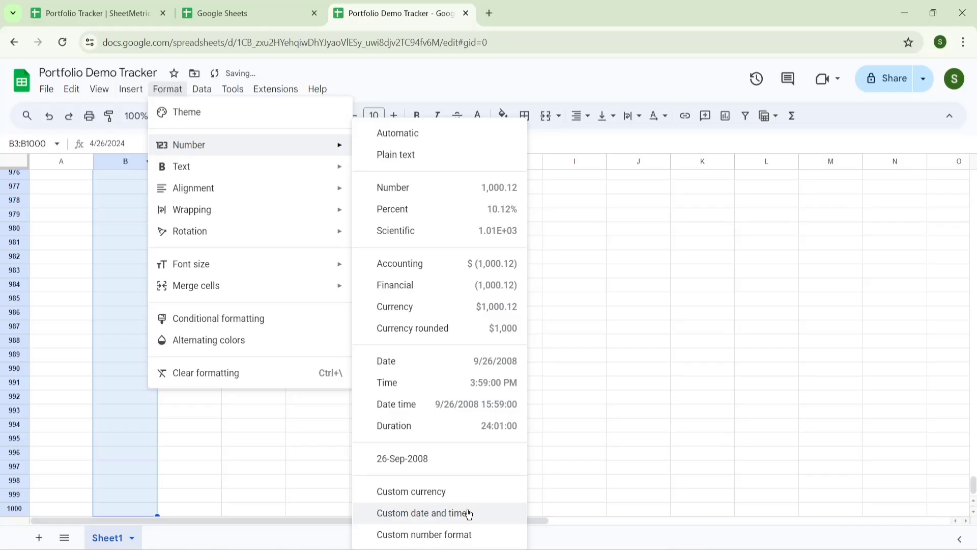
left_click(466, 511)
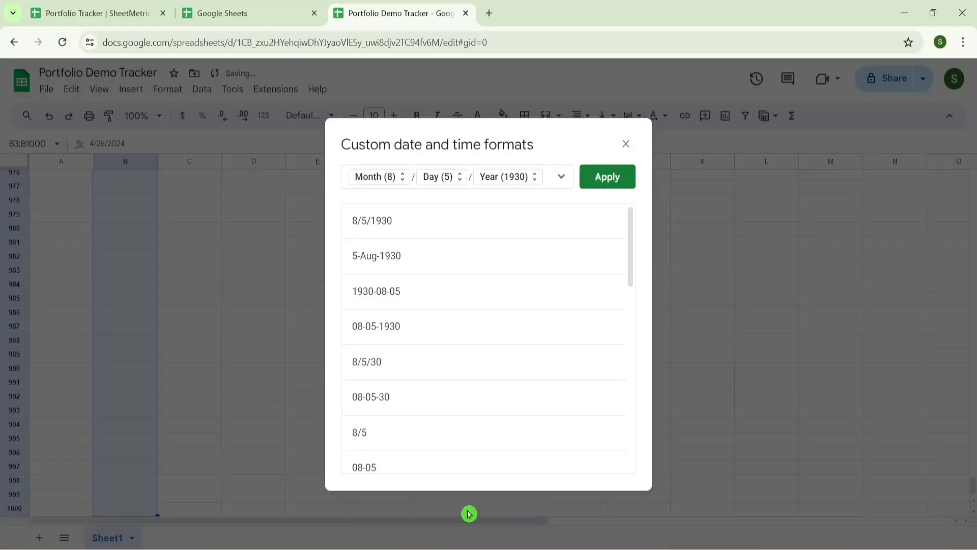
left_click(392, 257)
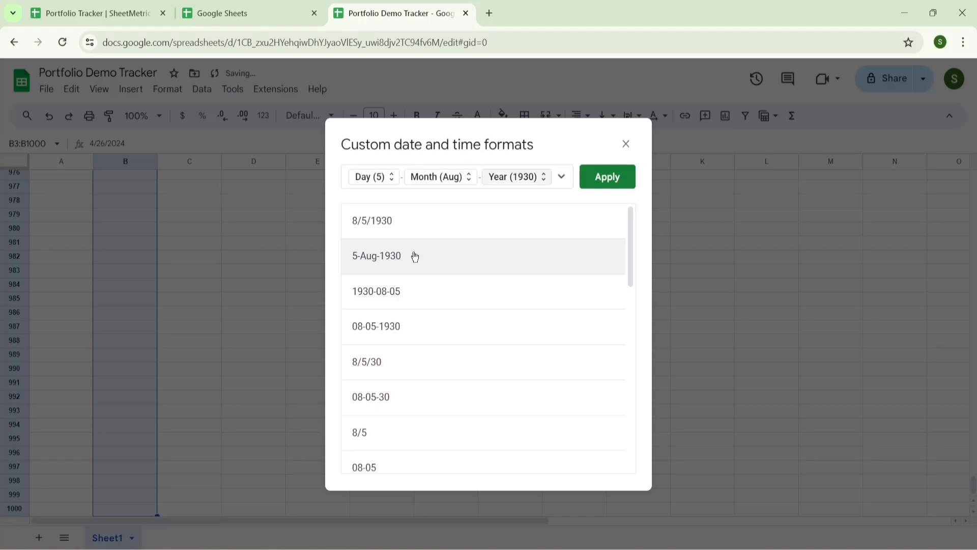
left_click(609, 176)
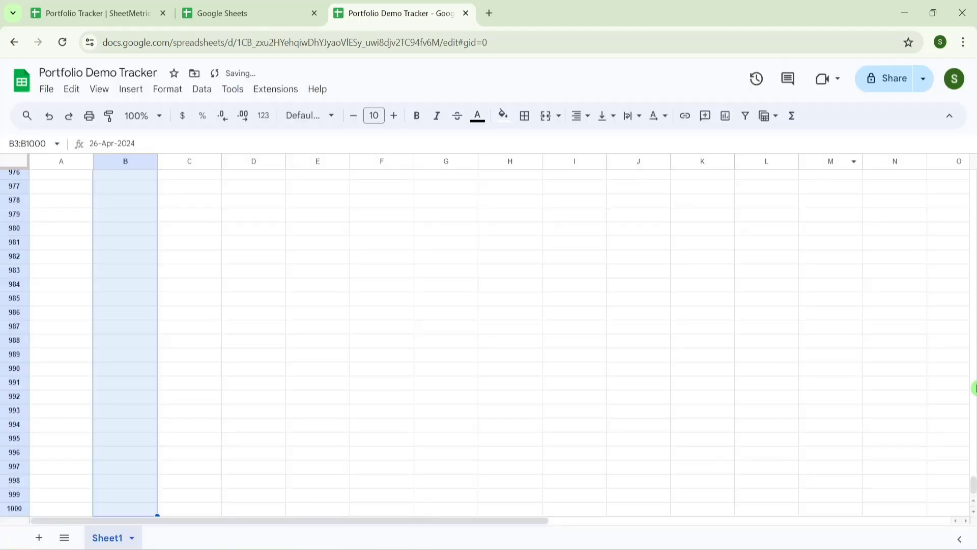
- Add buy dates 24-Apr-2024 in B4 and 5-Apr-2024 in B5
scroll(301, 233, "up", 20)
left_click(301, 233)
double_click(133, 229)
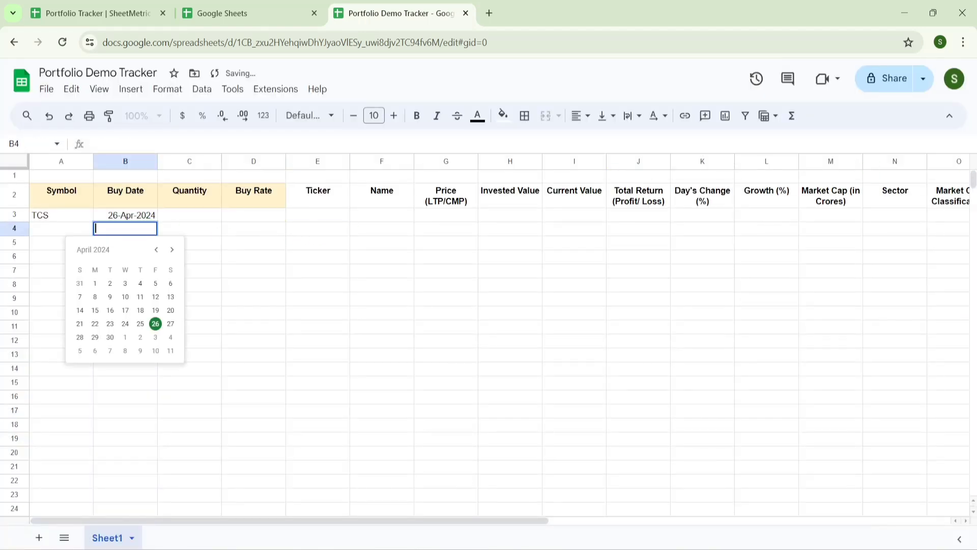
left_click(130, 328)
double_click(131, 249)
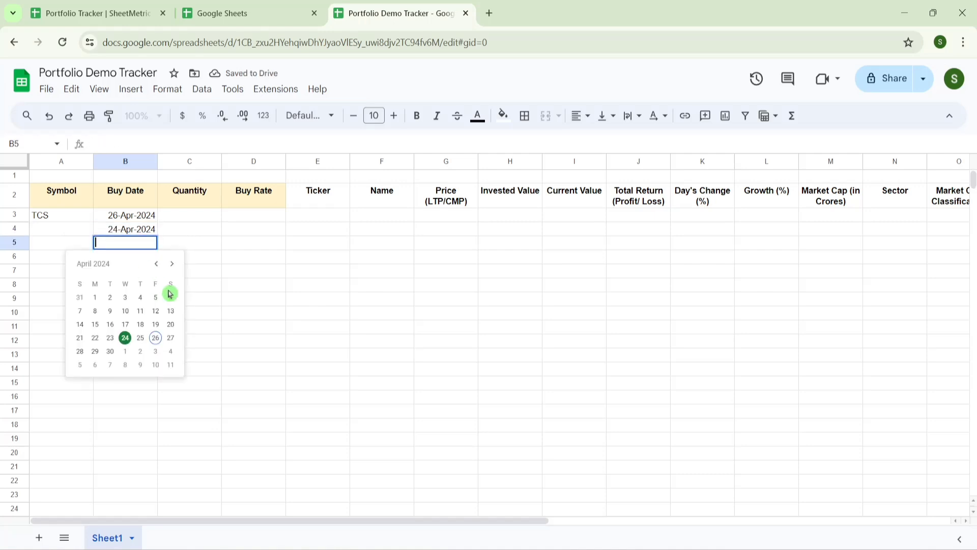
left_click(155, 299)
- Enter TCS quantity 20 and buy rate 3000, then start typing =Goo in G3
left_click(194, 216)
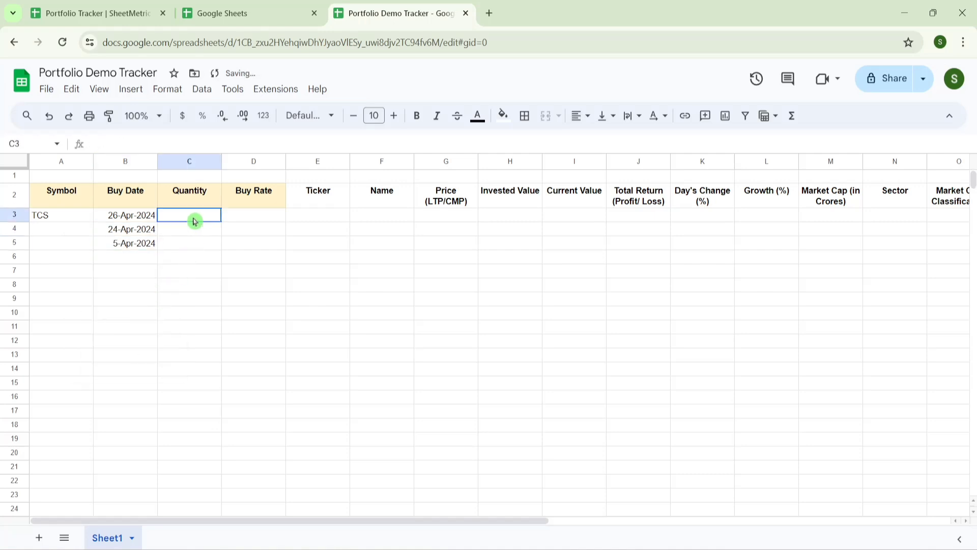
type("20")
key("Tab")
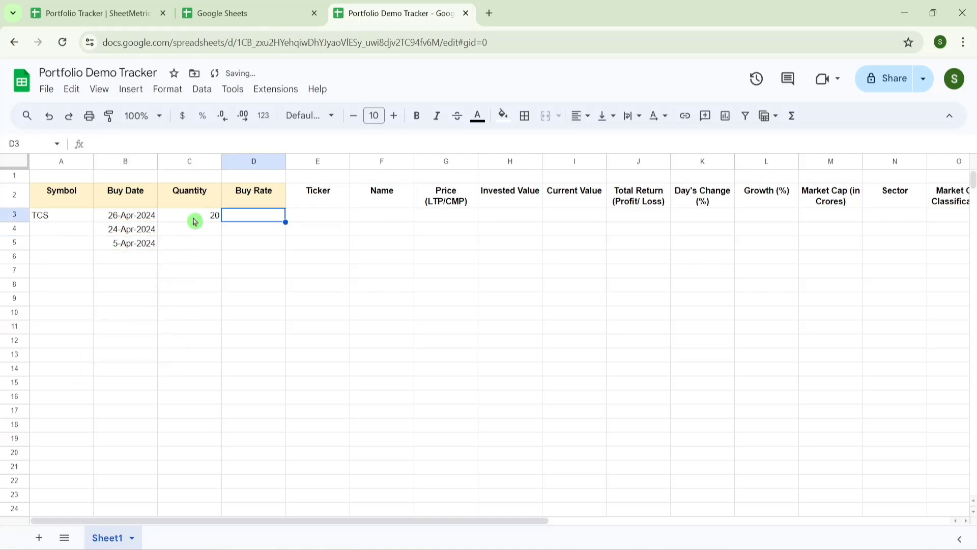
type("18")
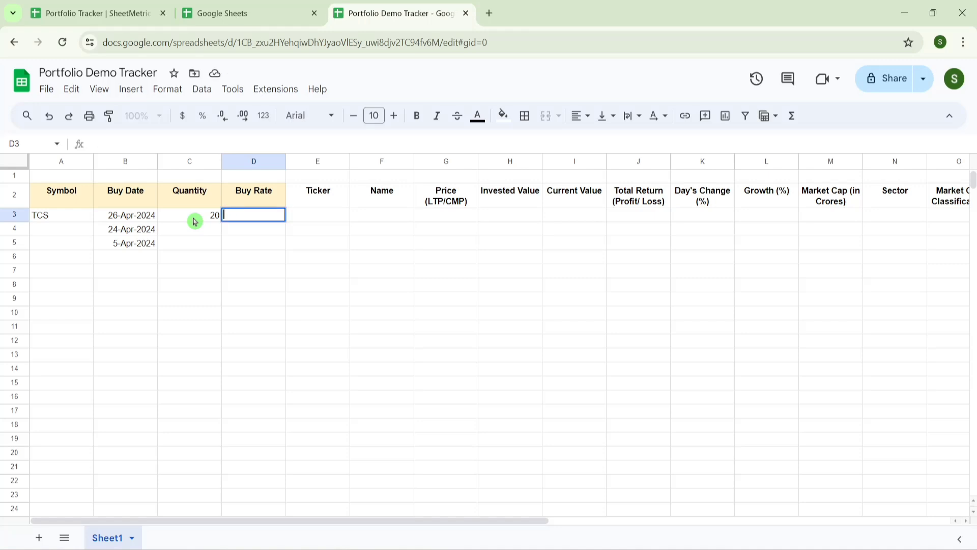
type("3000")
key("Return")
key("Up")
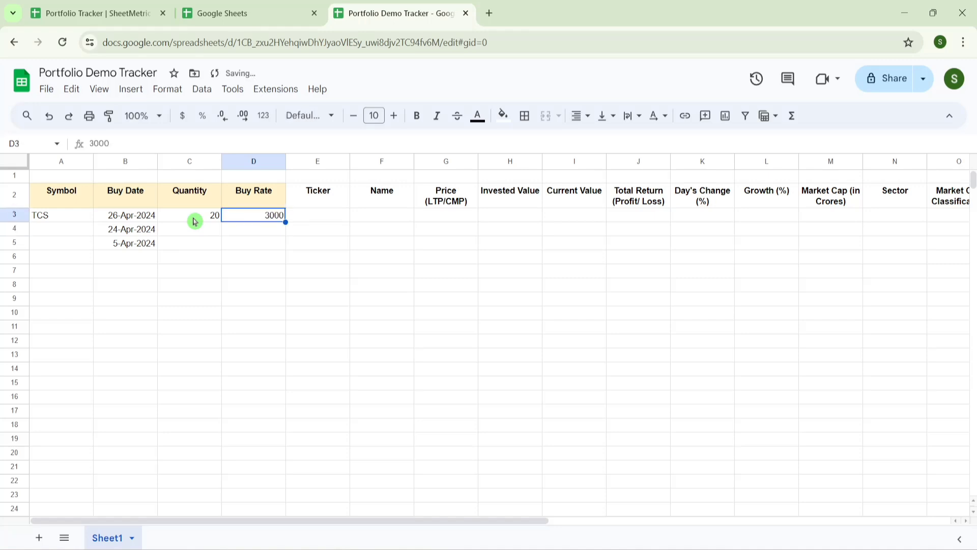
left_click(444, 218)
type("=Goo")
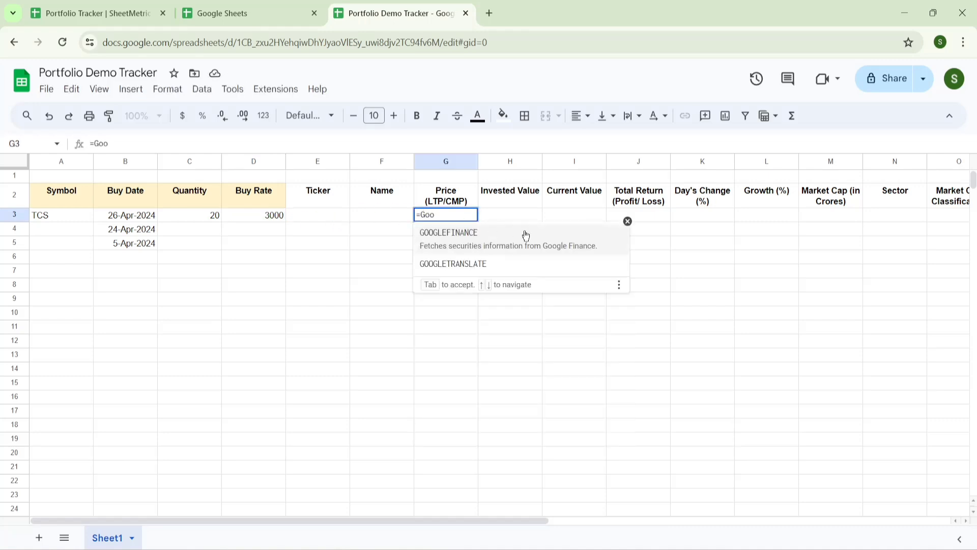
- Insert GOOGLEFINANCE into G3 and open its full help article from the formula hint
left_click(507, 242)
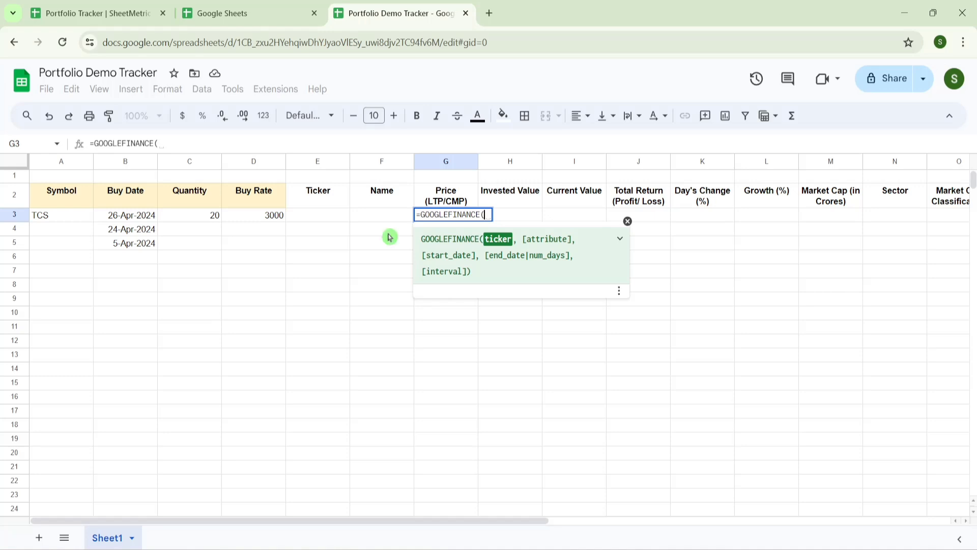
left_click(620, 238)
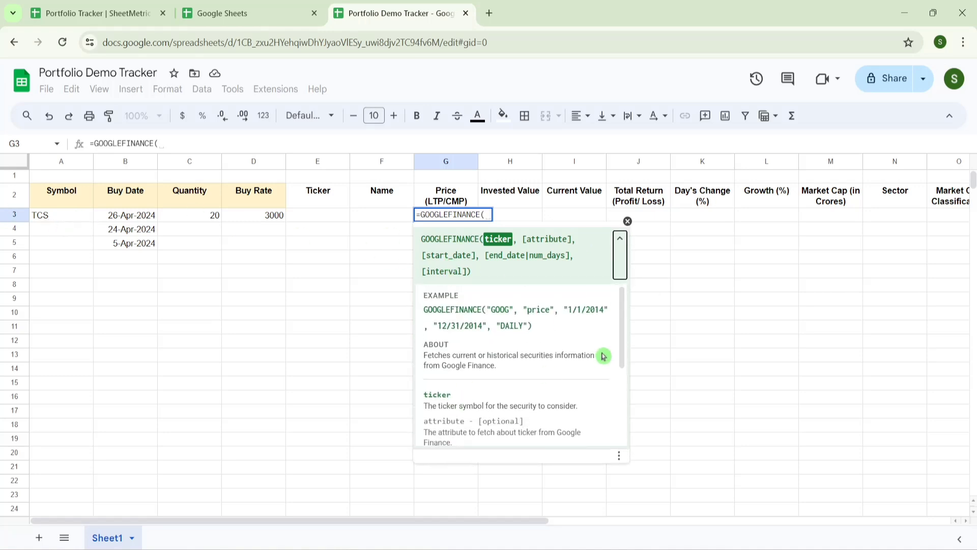
left_click_drag(621, 338, 623, 422)
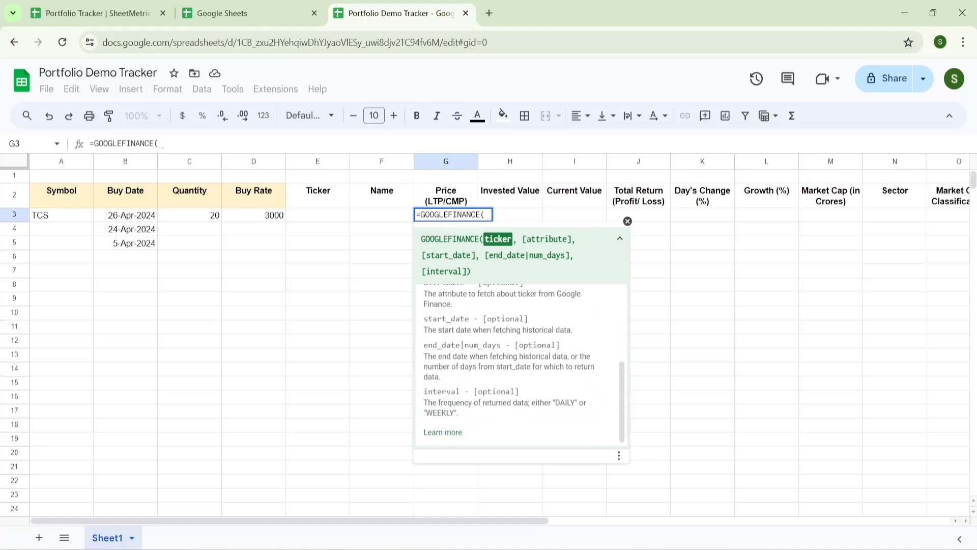
left_click(455, 433)
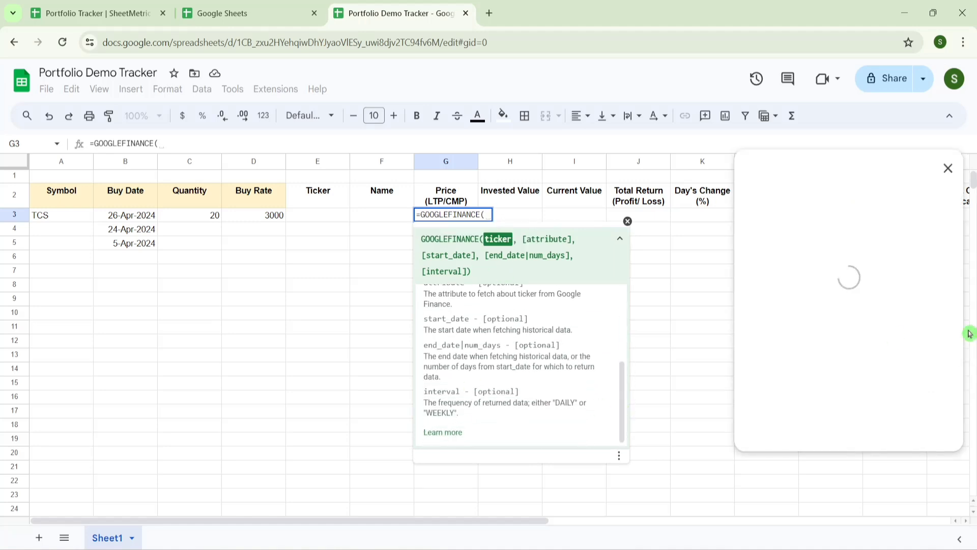
- Scroll the help to the attribute list, highlighting price and marketcap, then dismiss the formula hint
scroll(956, 212, "down", 10)
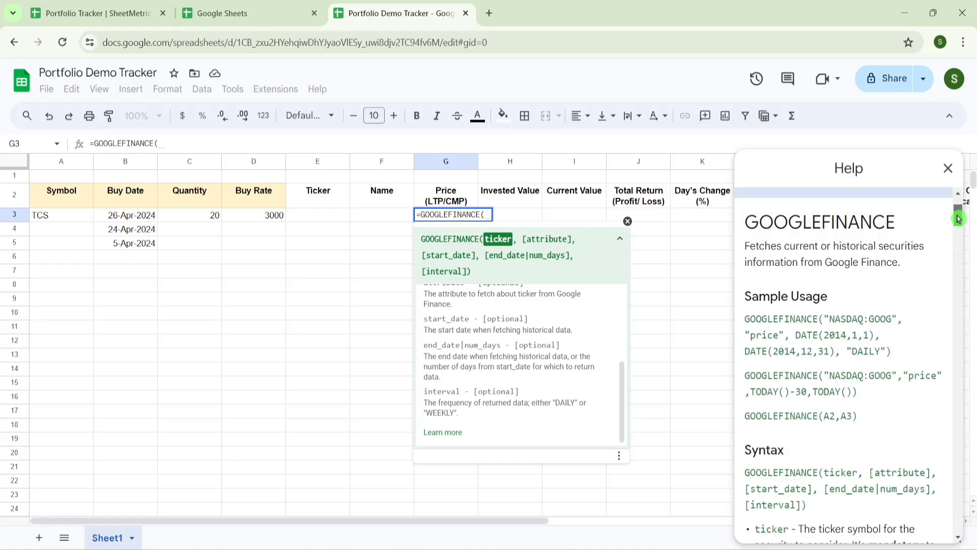
left_click_drag(809, 341, 786, 341)
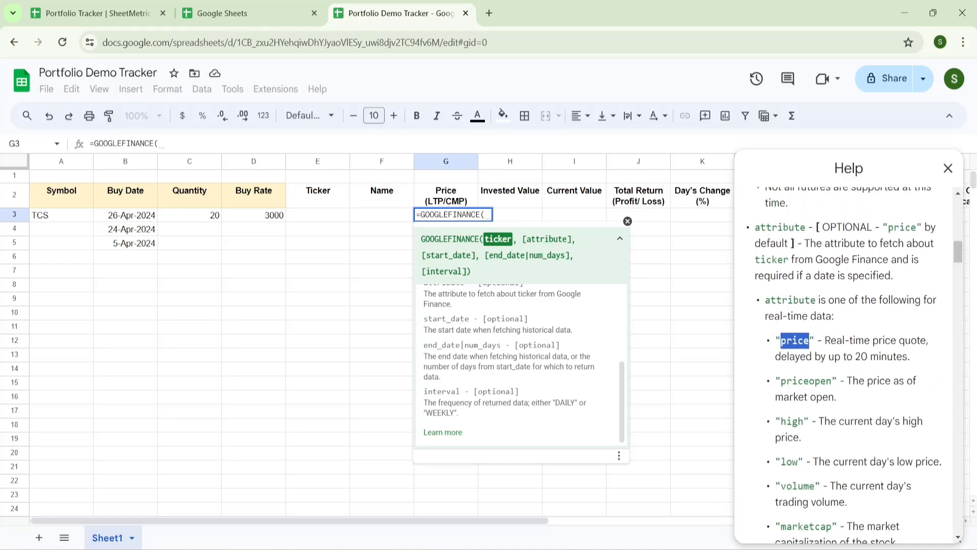
left_click_drag(832, 380, 781, 380)
left_click_drag(961, 254, 962, 264)
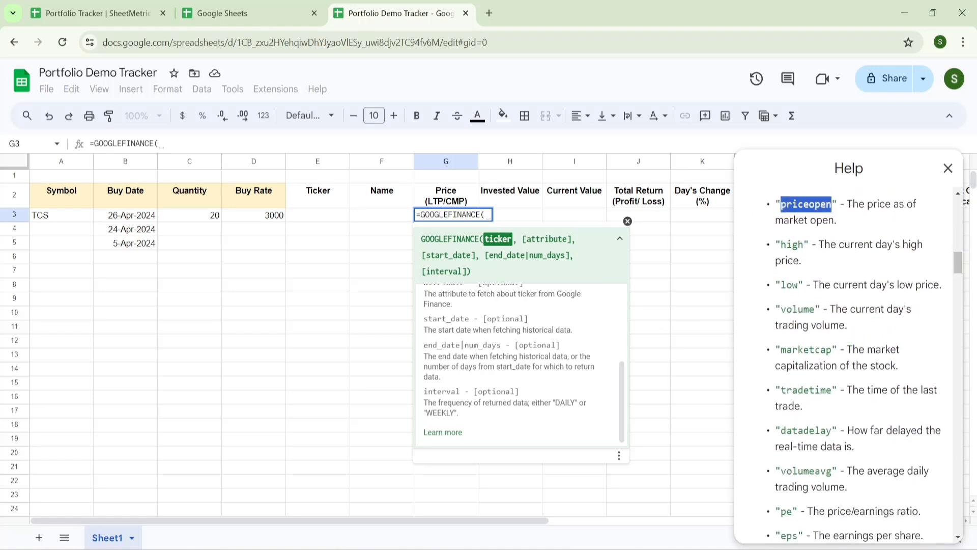
left_click_drag(832, 349, 775, 350)
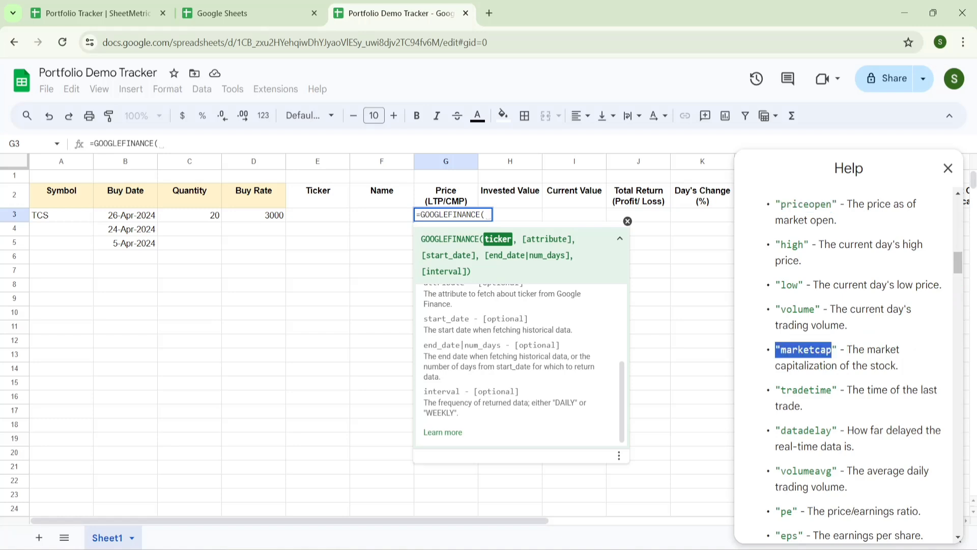
left_click_drag(832, 389, 781, 390)
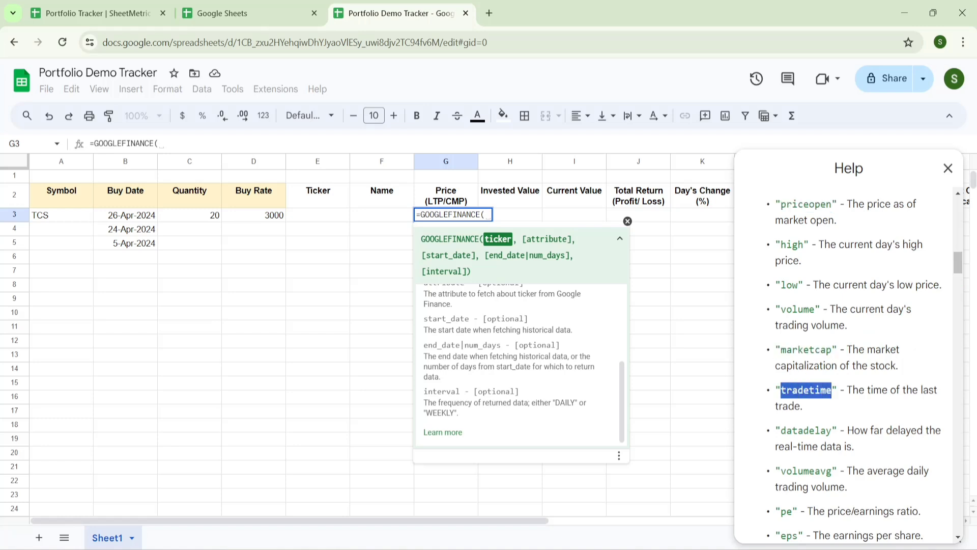
left_click_drag(962, 268, 963, 284)
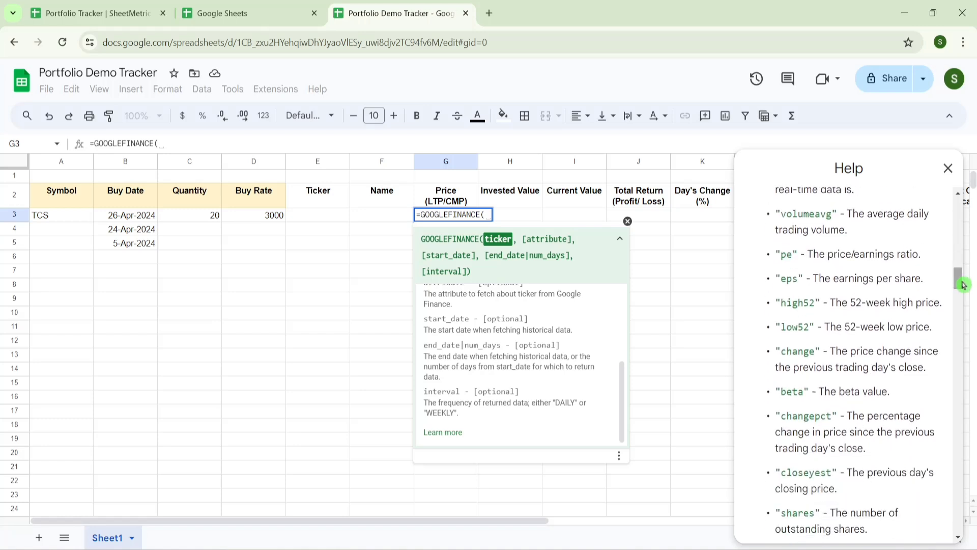
left_click(627, 221)
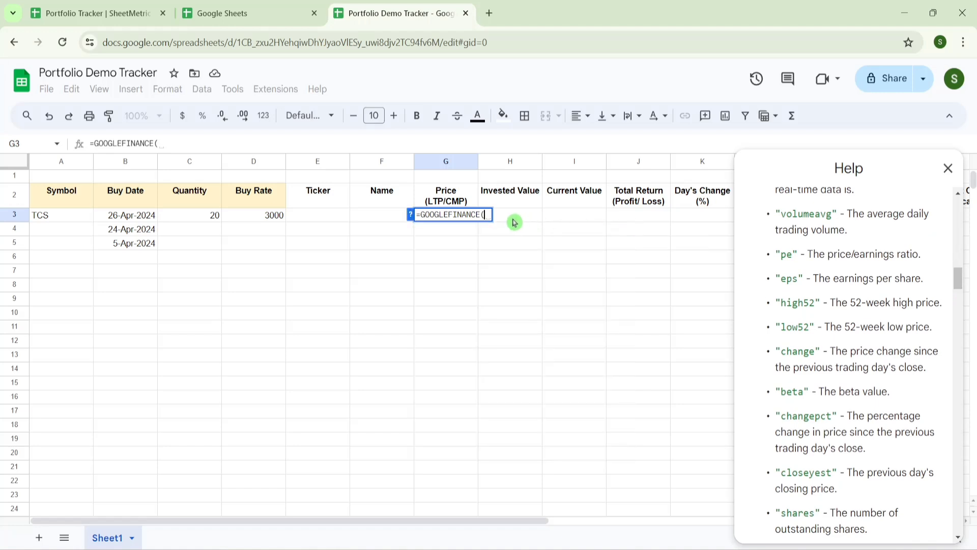
- Complete G3 as =GOOGLEFINANCE("NSE:TCS","price"), returning 3824.15
type("\"NSE:")
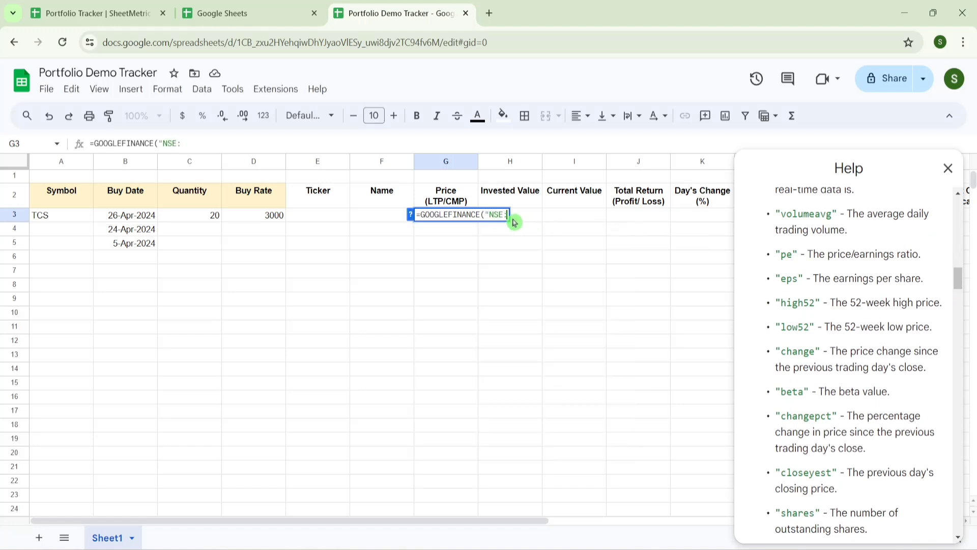
type("TCS\"")
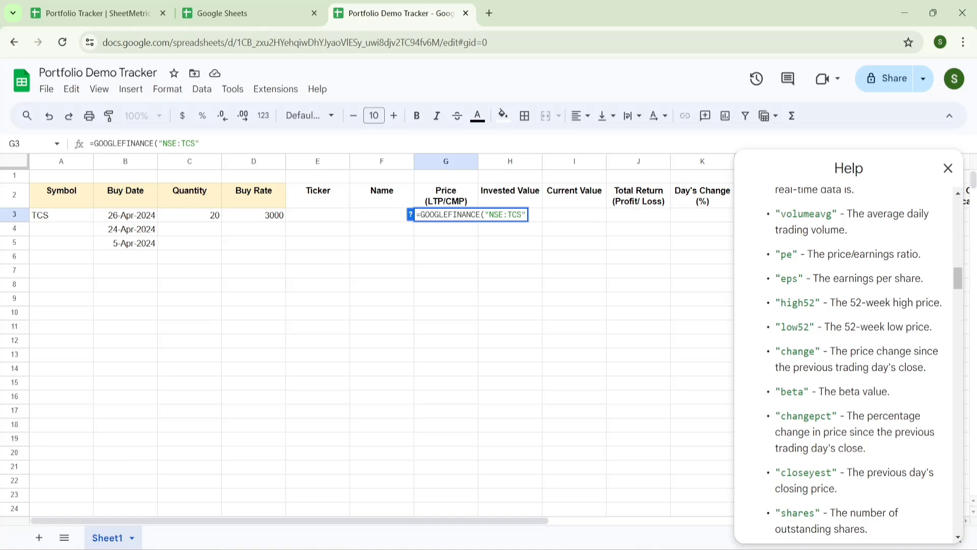
type(",\"price\")")
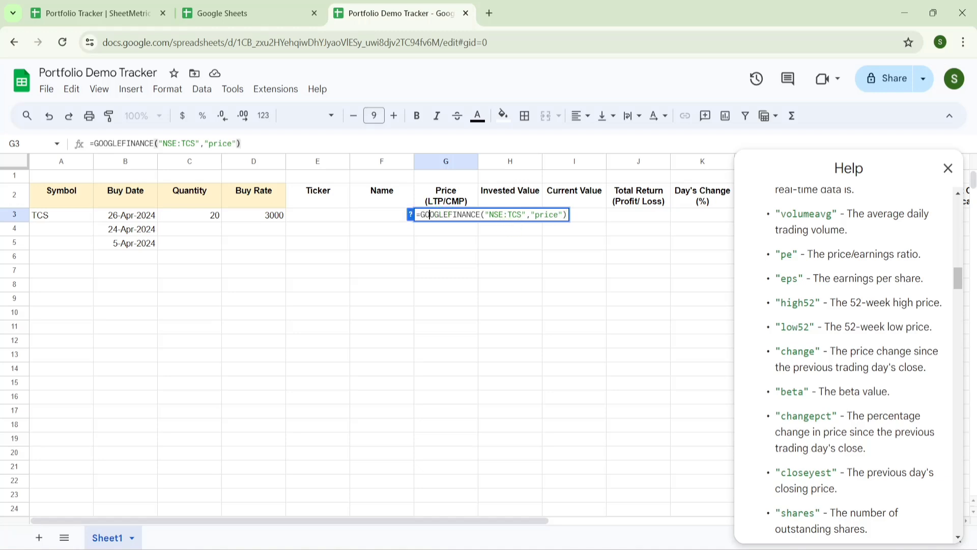
key("Return")
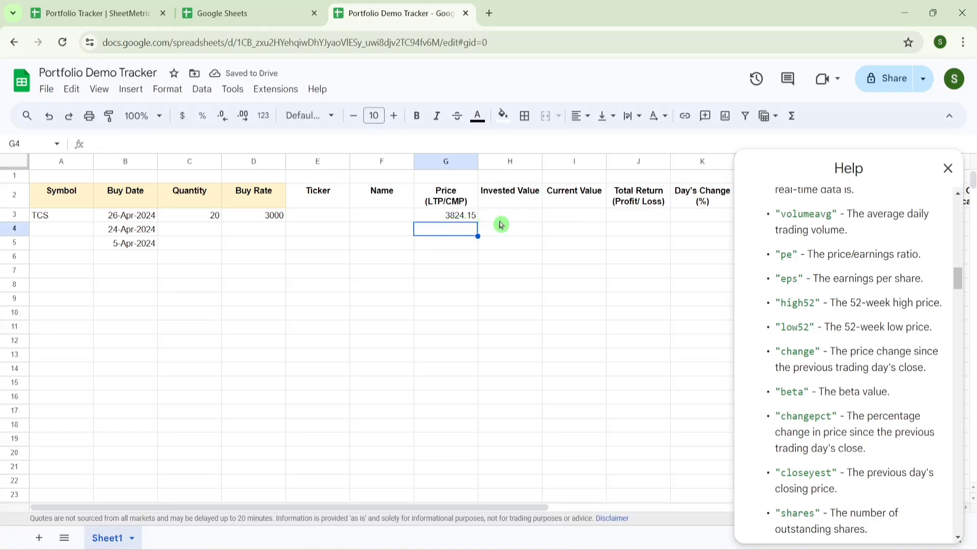
- Change TCS's buy rate in D3 to 3800
left_click(273, 217)
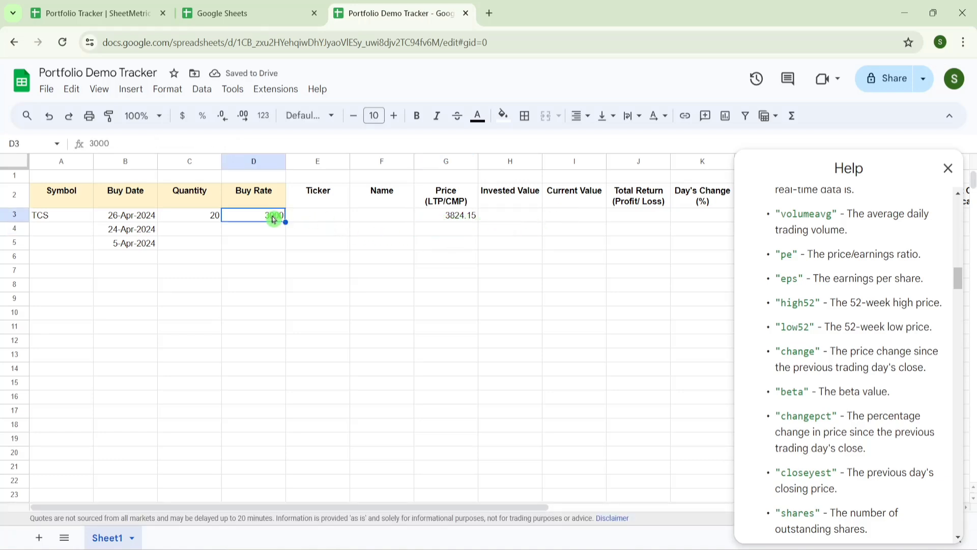
type("38")
key("Return")
key("Right")
key("Right")
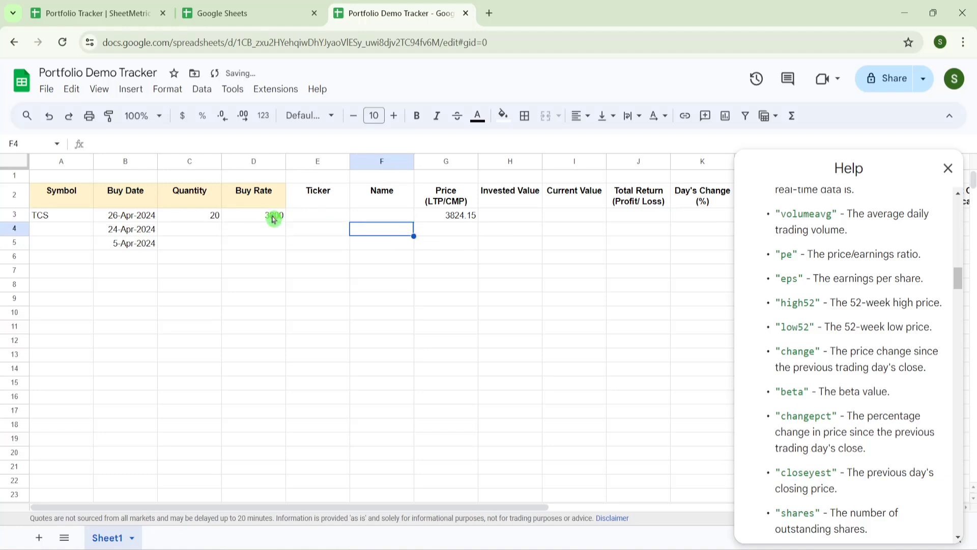
key("Up")
key("Left")
key("Left")
key("Left")
key("Left")
key("Left")
- Enter =CONCATENATE("NSE:",A3) in E3 to build the TCS ticker
key("Right")
key("Right")
key("Right")
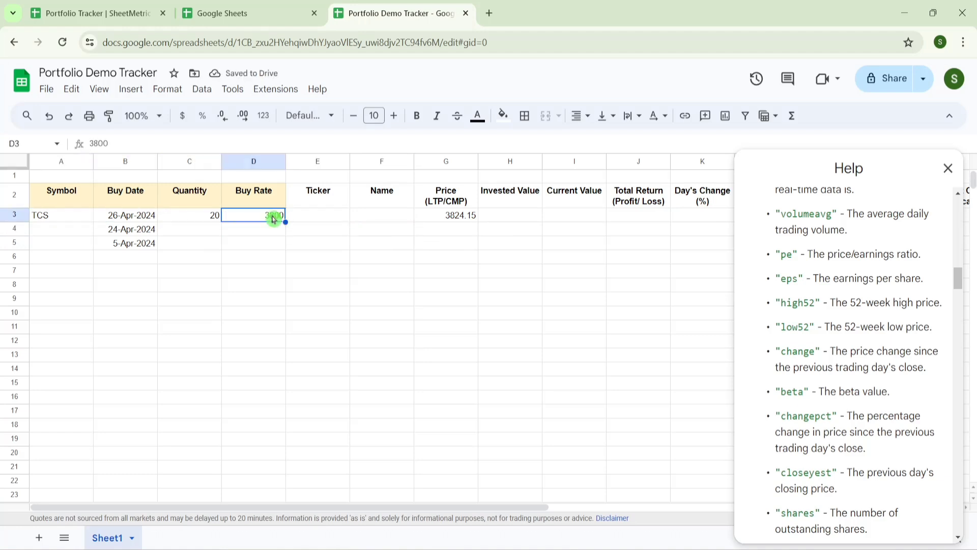
key("Right")
type("=")
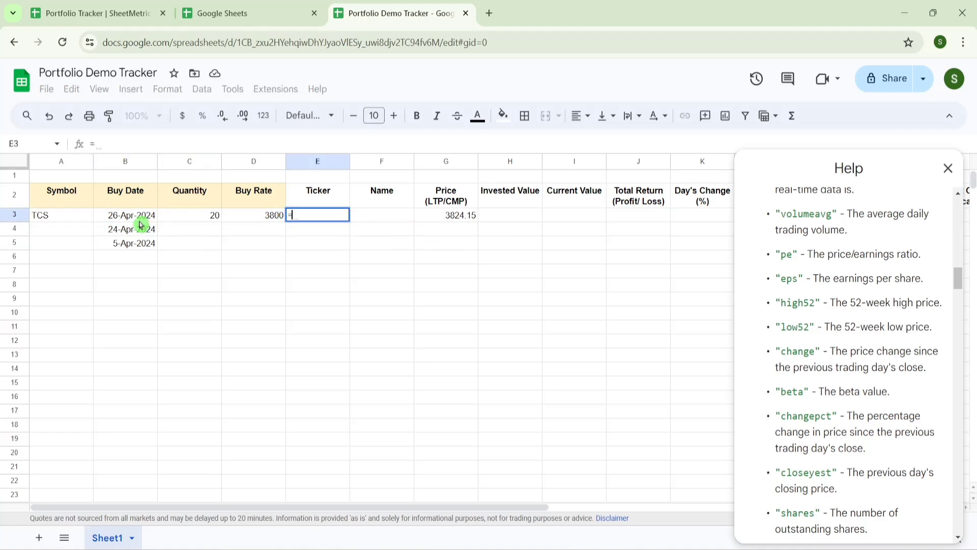
type("conca")
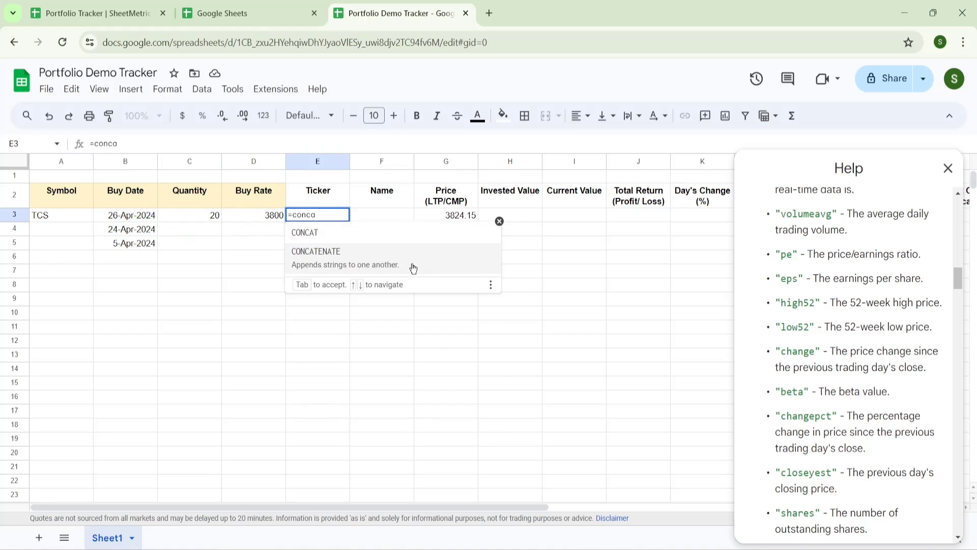
left_click(412, 269)
type("\"NS")
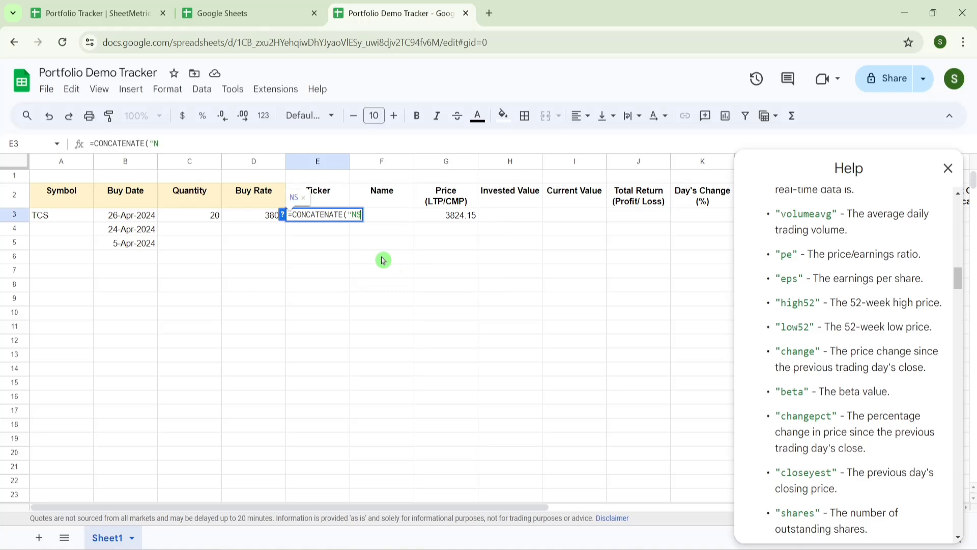
type("E:")
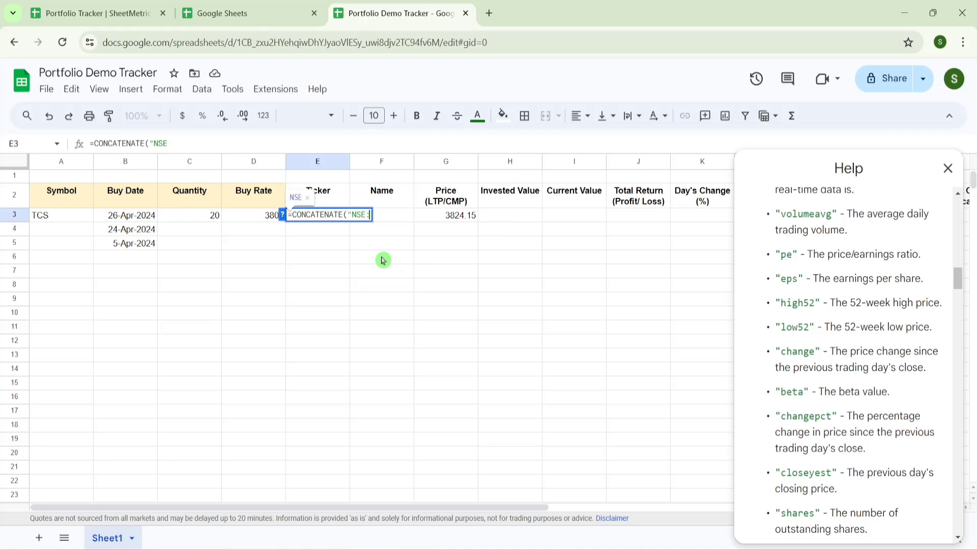
type("\",")
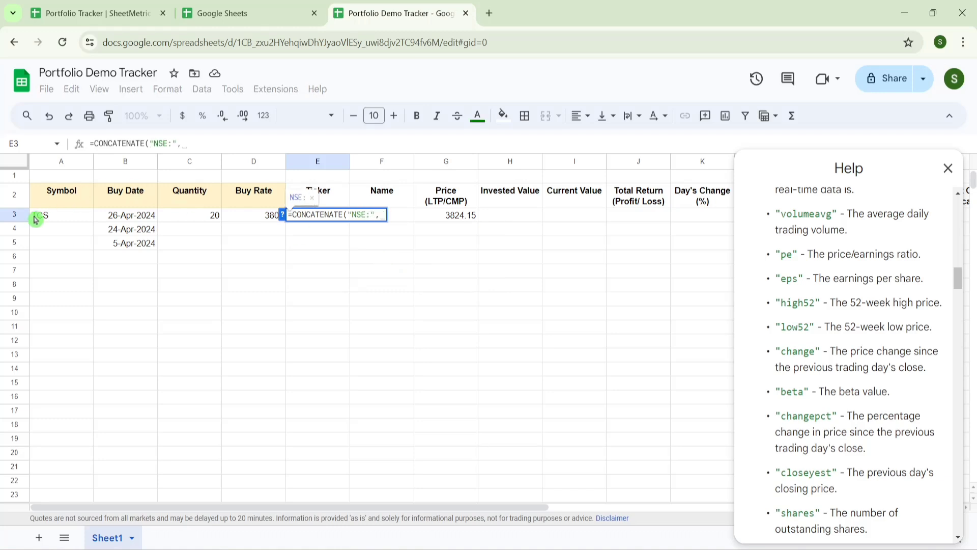
left_click(49, 224)
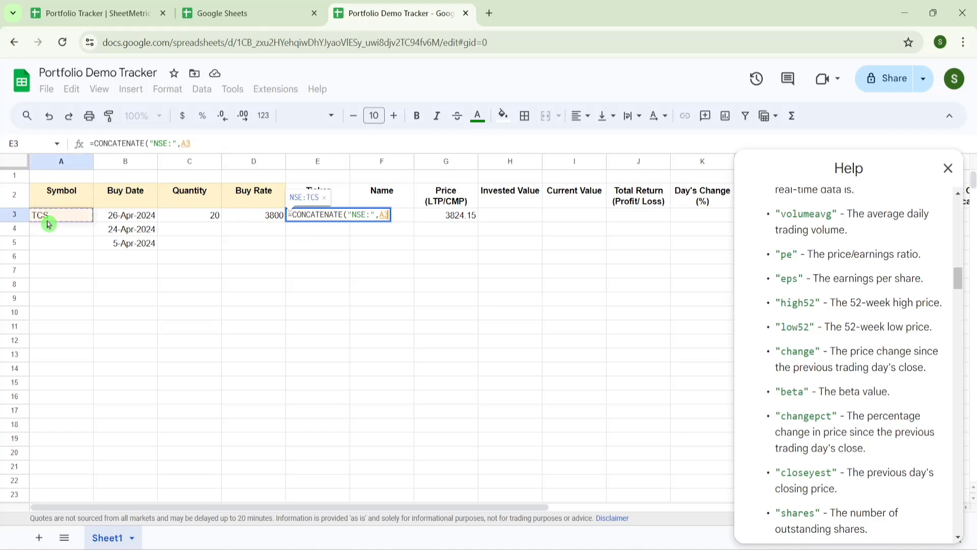
key("Return")
- Add INFY as the second symbol in A4
key("Up")
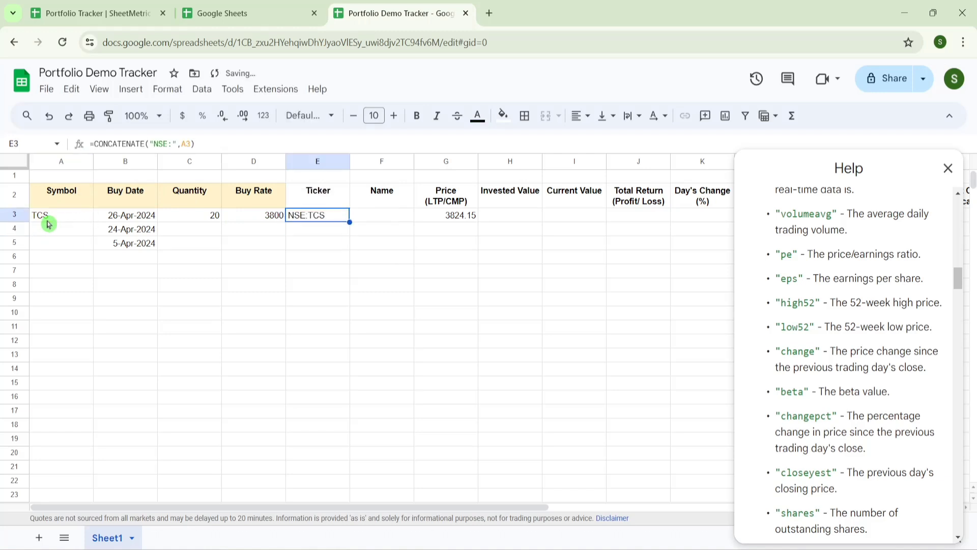
key("Left")
key("Left")
key("Left")
key("Left")
key("Down")
type("IN")
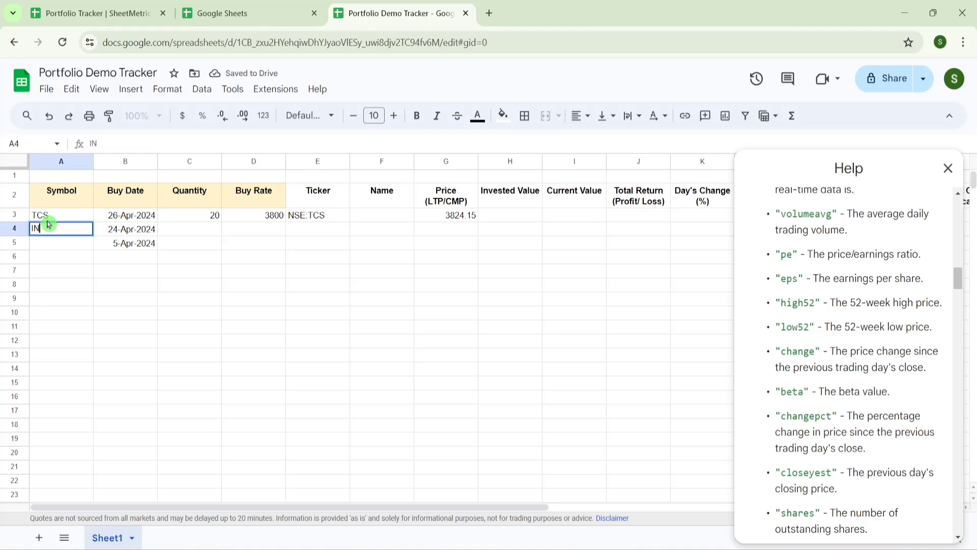
key("Return")
- Fill the ticker formula down column E with Ctrl+D, giving NSE:INFY for row 4
key("Up")
key("Right")
key("Right")
key("Right")
key("Right")
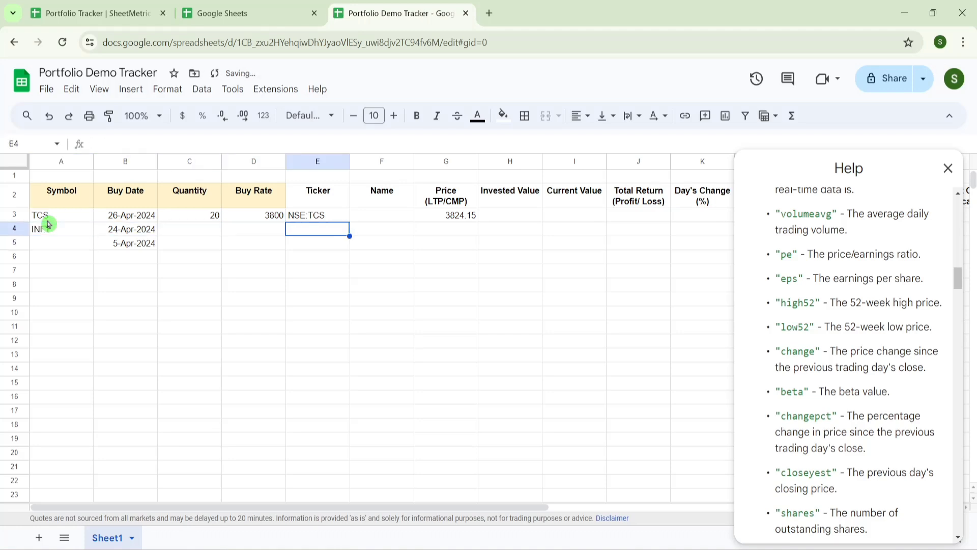
key("Up")
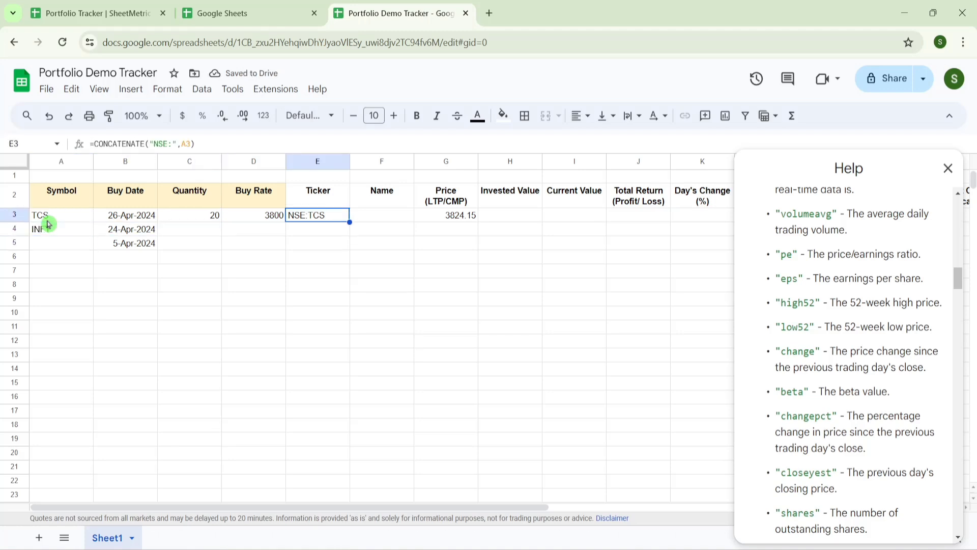
key("ctrl+shift+Down")
key("ctrl+d")
key("ctrl+Up")
key("Down")
key("Down")
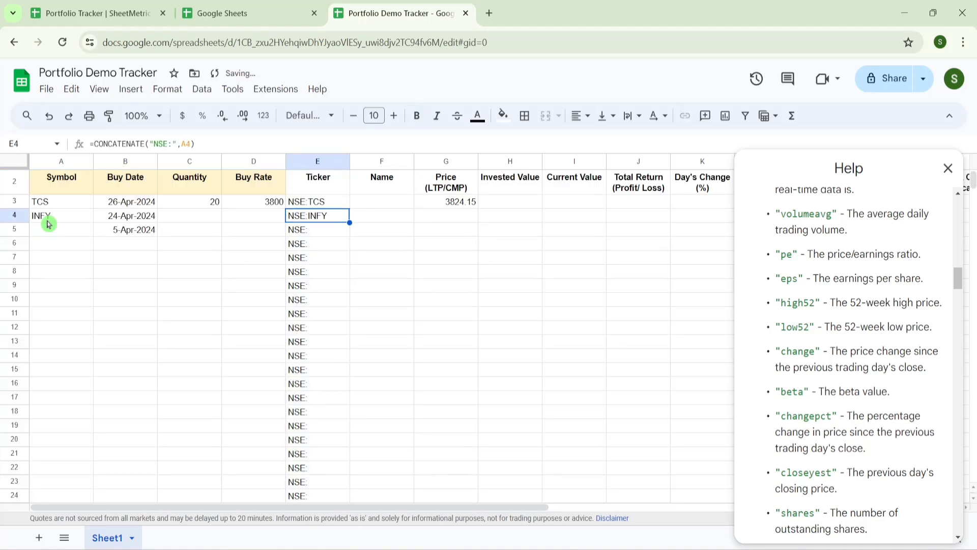
key("Right")
key("Up")
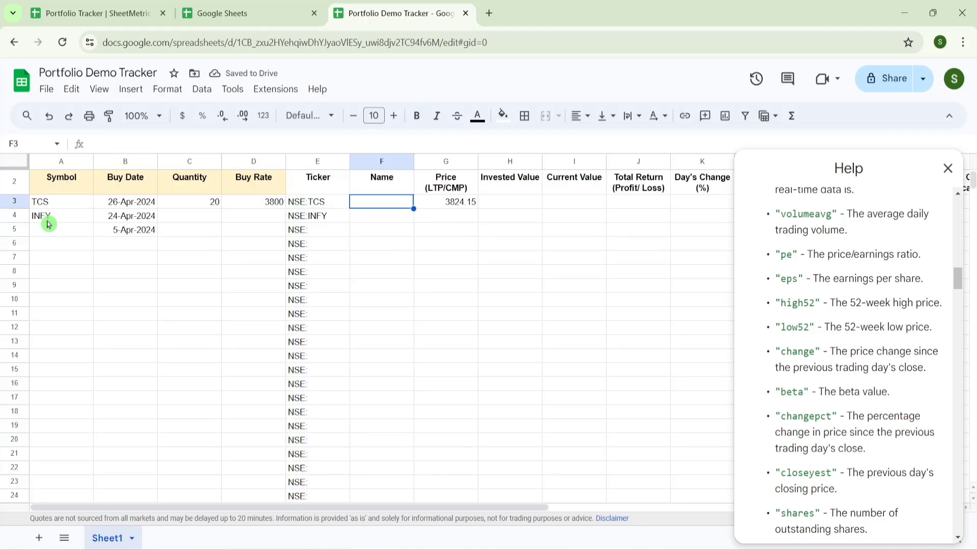
- Enter =GOOGLEFINANCE($E3,"name") in F3 to show TCS's company name
type("=Goo")
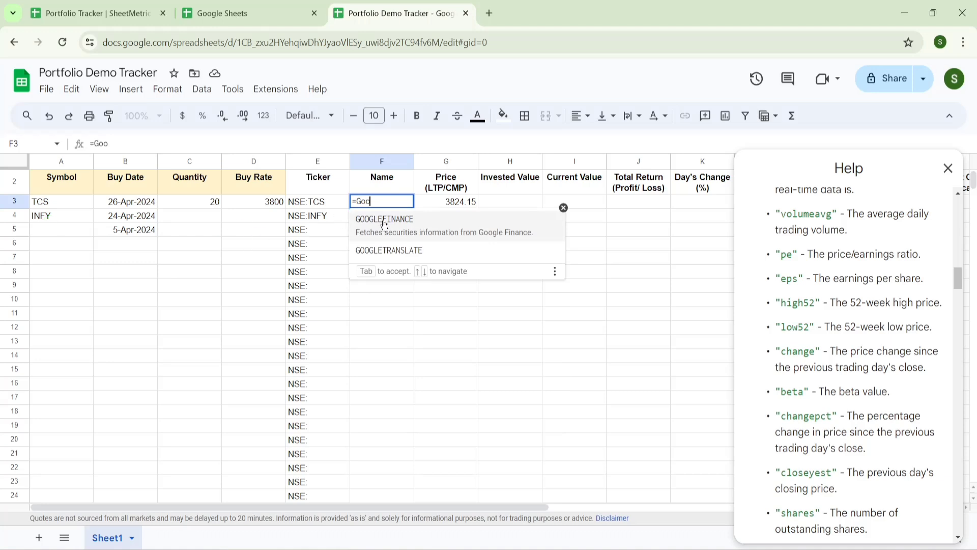
left_click(384, 224)
left_click(316, 208)
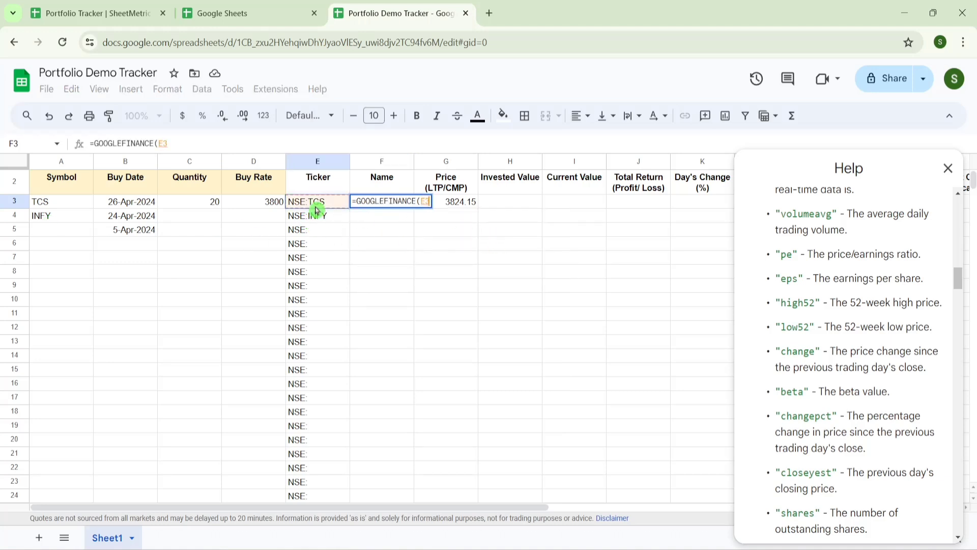
type(",\"")
type("name")
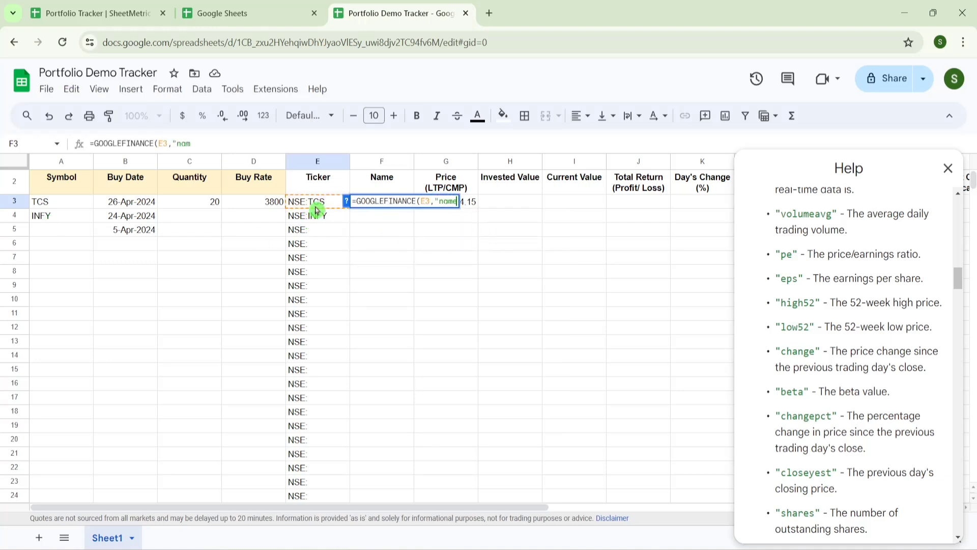
type("\")")
left_click(420, 201)
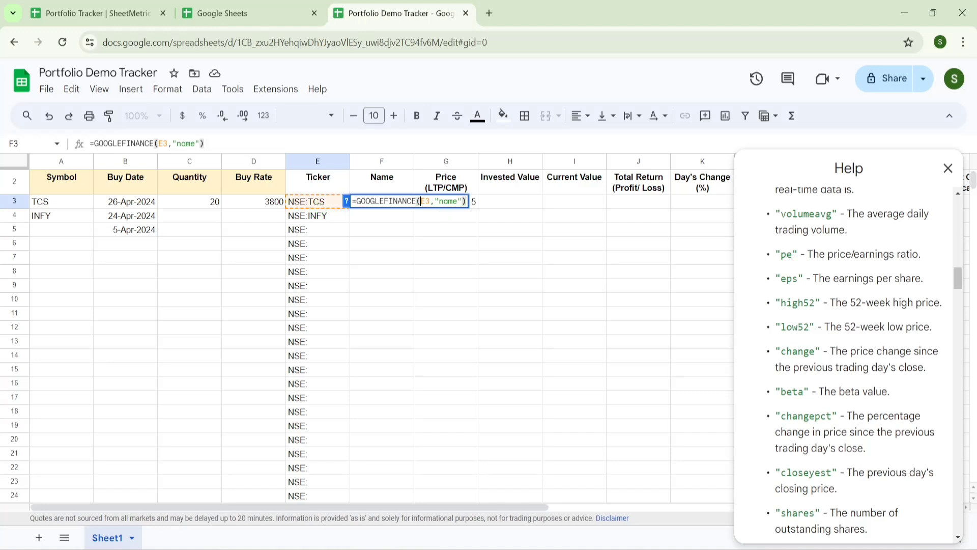
type("$")
key("Return")
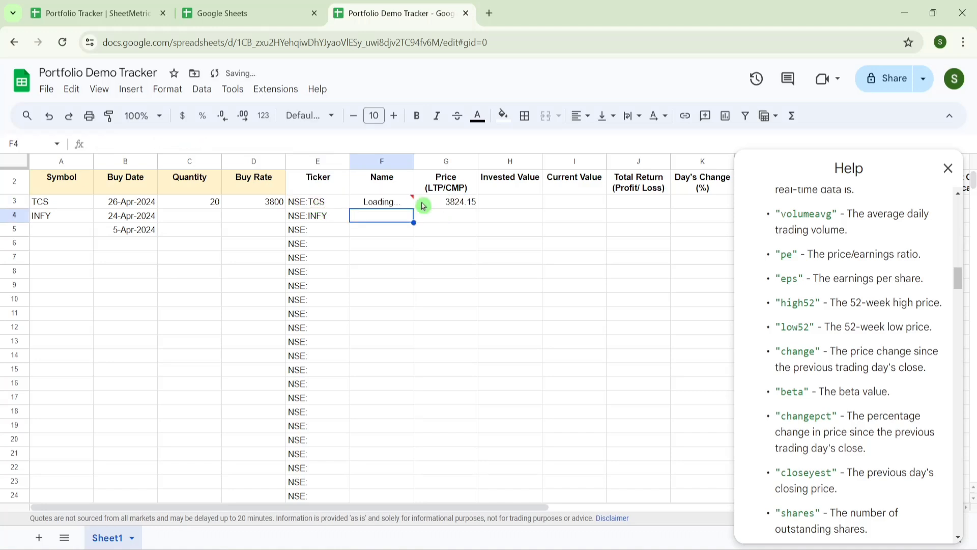
key("Up")
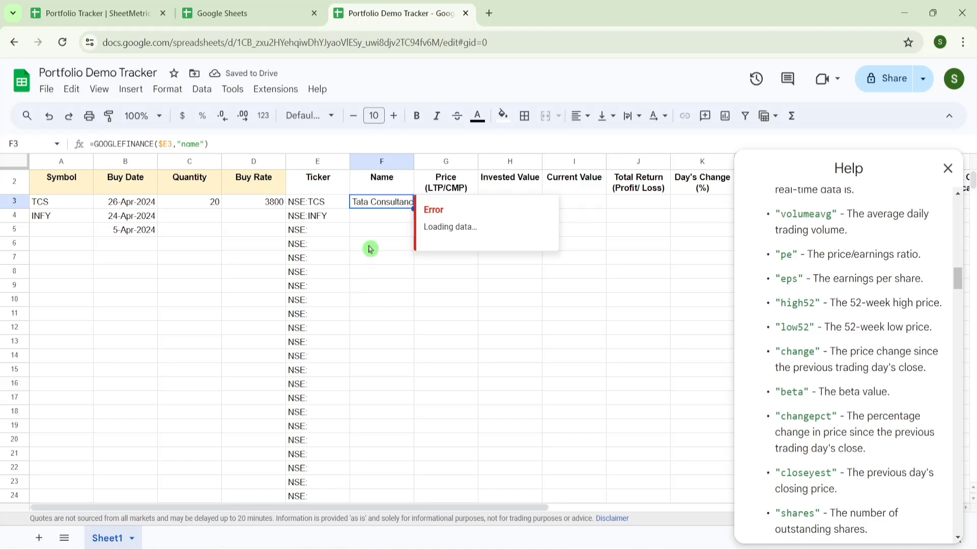
- Widen column F and fill the name formula down the Name column
left_click(371, 247)
left_click(401, 205)
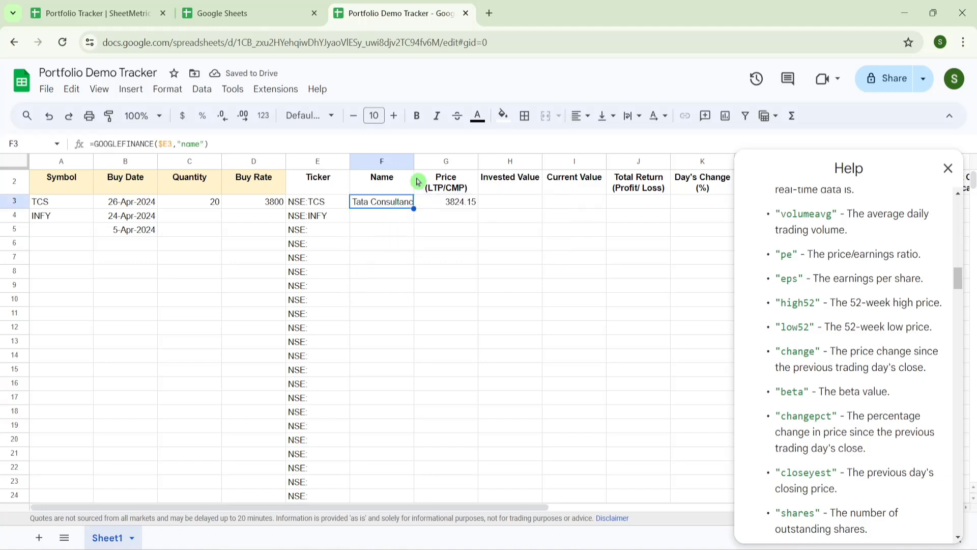
double_click(413, 161)
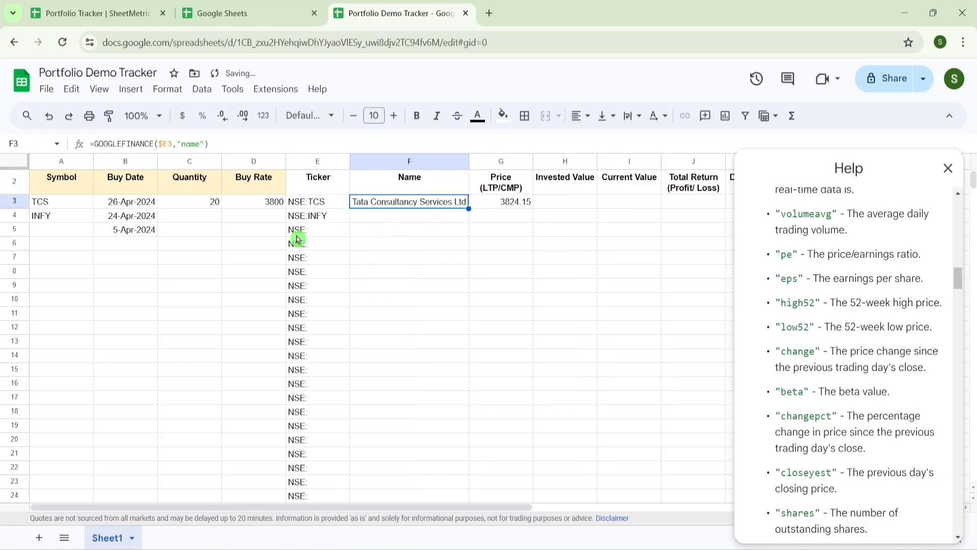
key("ctrl+shift+Down")
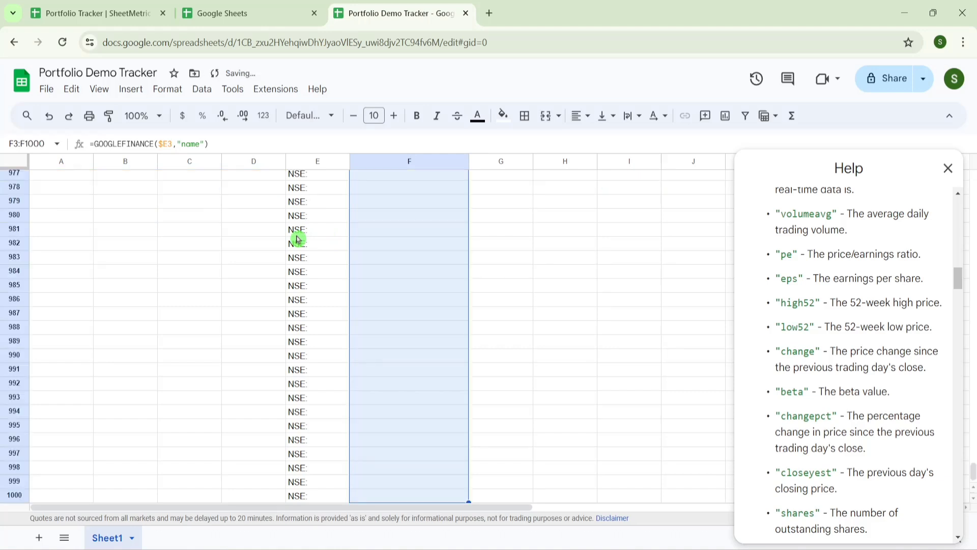
key("ctrl+d")
key("ctrl+Up")
- Check the #N/A results in rows 5–6 and close the function help panel
key("Down")
key("Down")
key("Down")
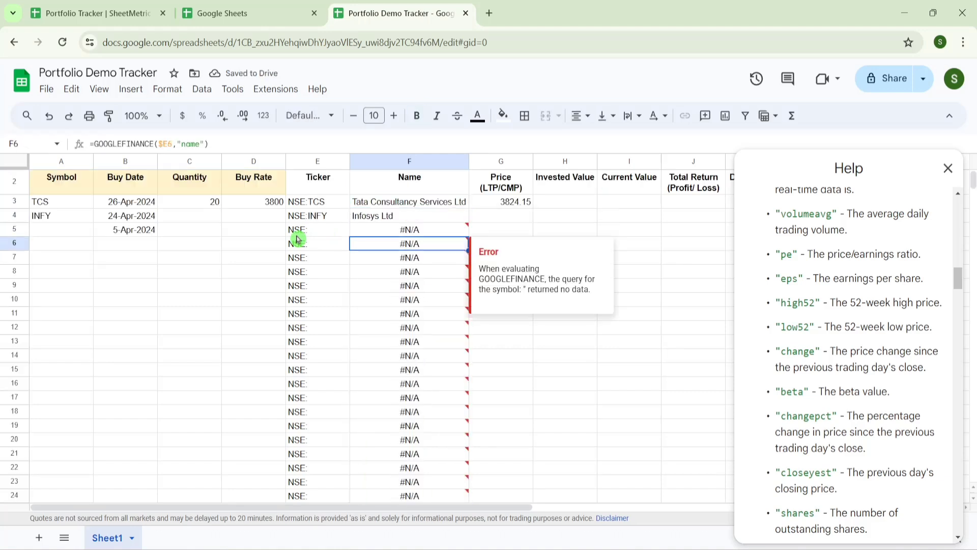
key("Left")
key("Left")
key("Left")
key("Left")
key("Left")
key("Right")
key("Right")
key("Right")
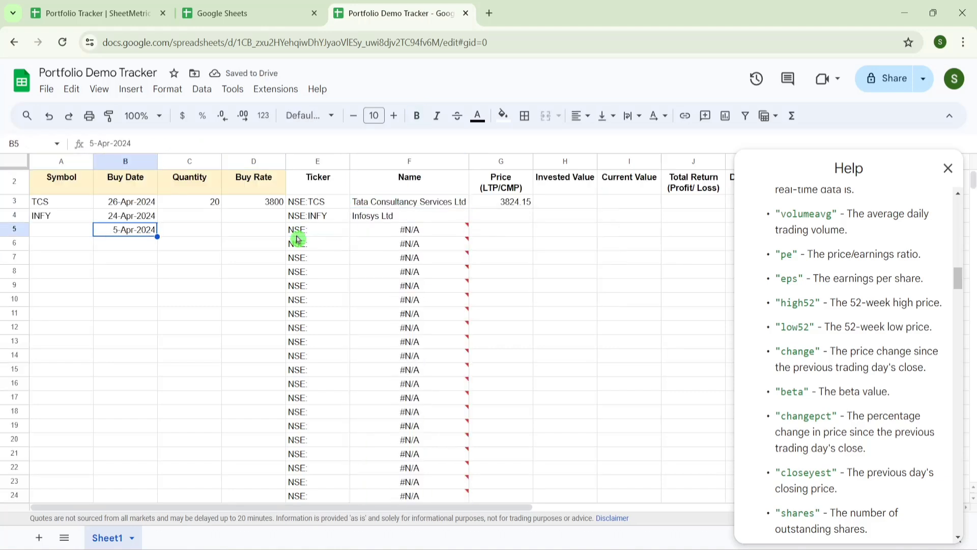
key("Down")
key("Left")
key("Left")
key("Left")
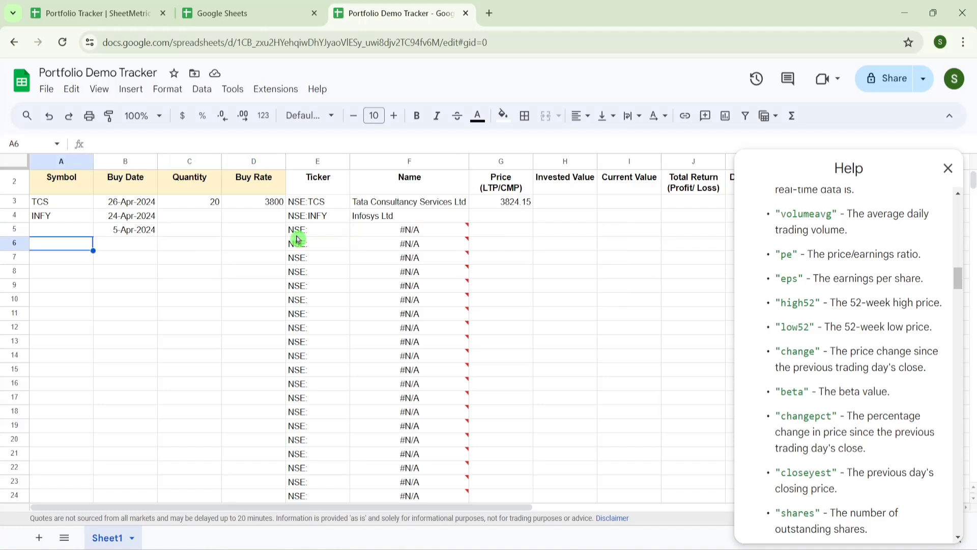
key("Right")
key("Right")
key("Right")
key("Right")
key("Right")
key("Left")
key("Left")
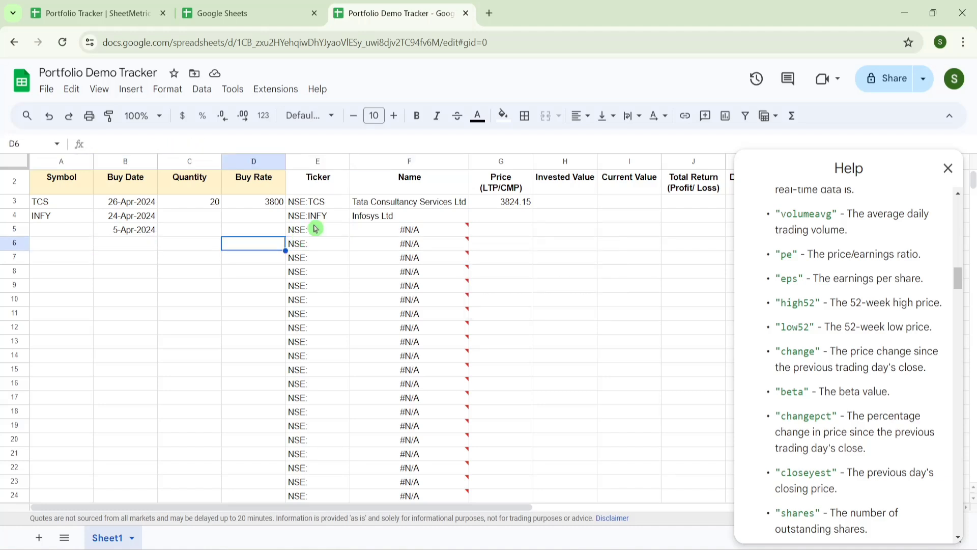
left_click(948, 168)
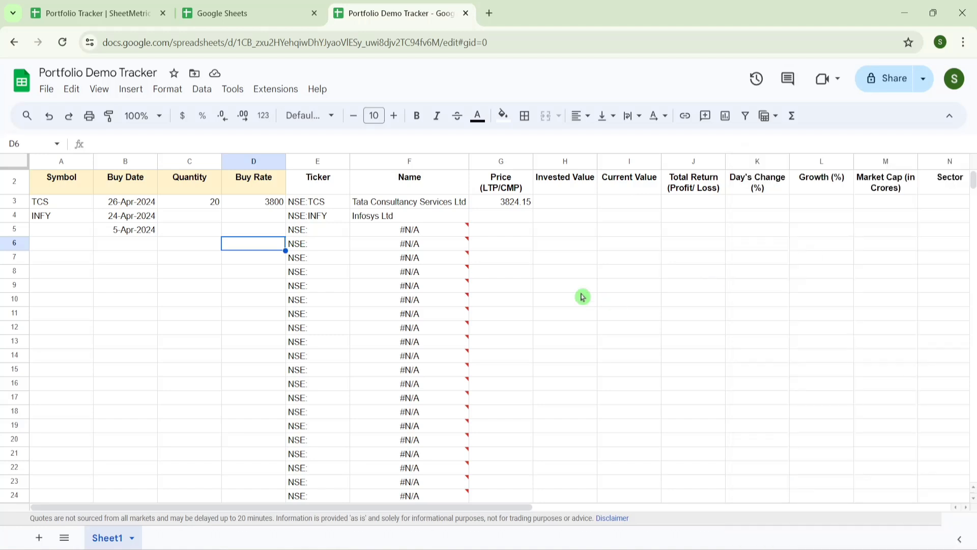
- Replace the hard-coded NSE:TCS in G3's price formula with $E3
left_click(512, 220)
key("Up")
key("Left")
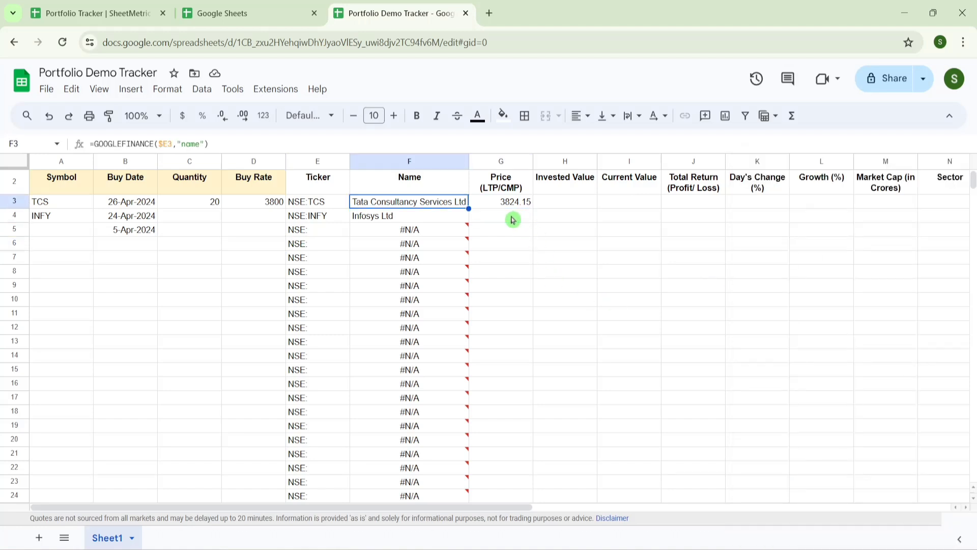
key("Right")
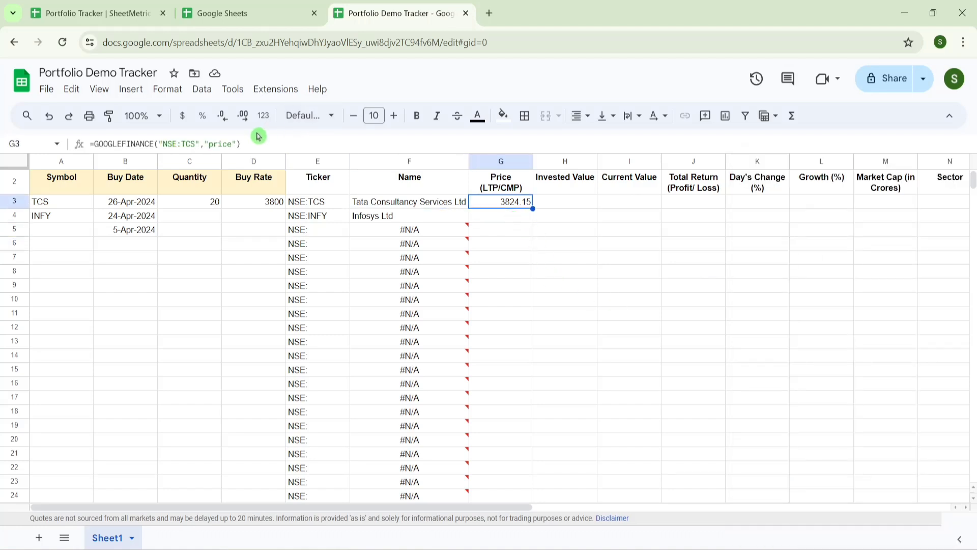
left_click_drag(199, 144, 163, 144)
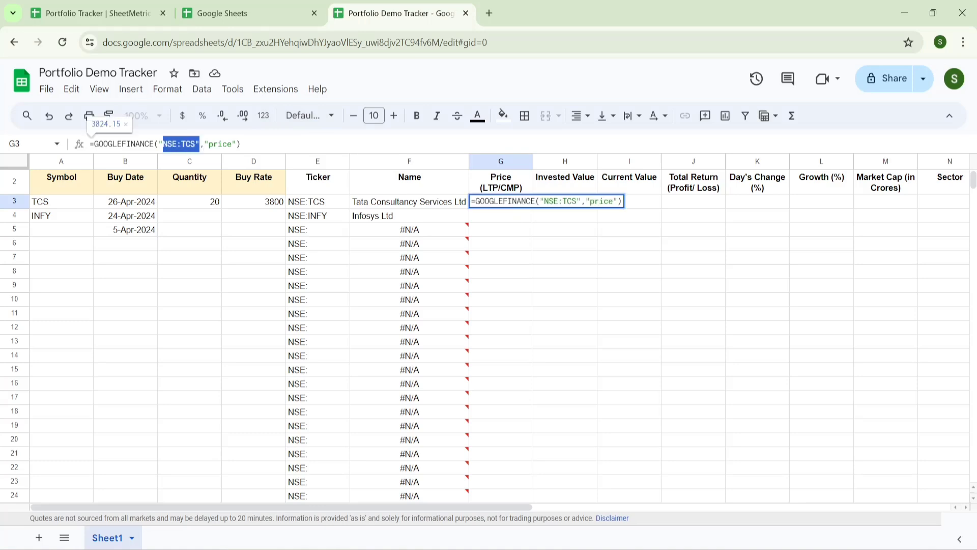
key("BackSpace")
left_click(313, 202)
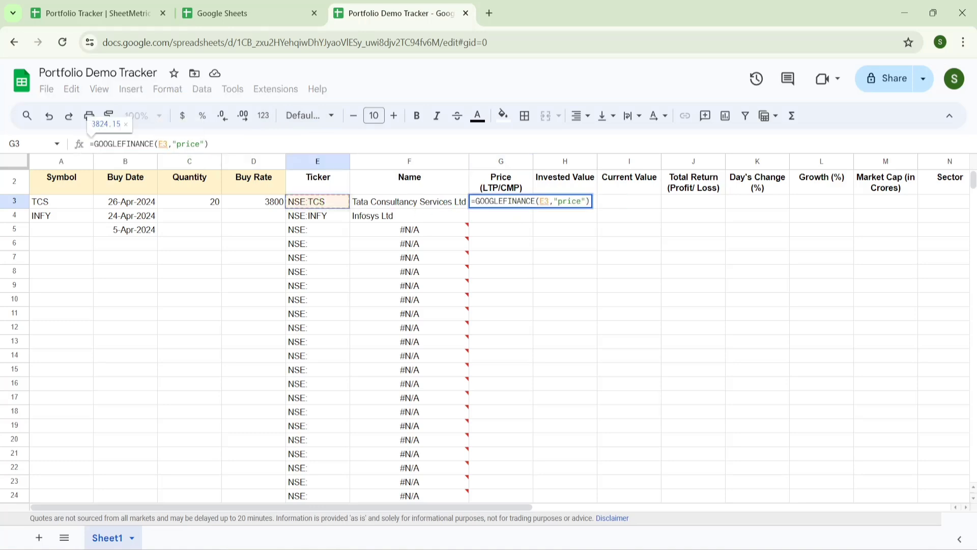
key("F4")
key("F4")
key("F4")
key("Return")
- Fill the price formula down the Price column, giving 1434.65 for INFY
key("Up")
key("ctrl+shift+Down")
key("ctrl+d")
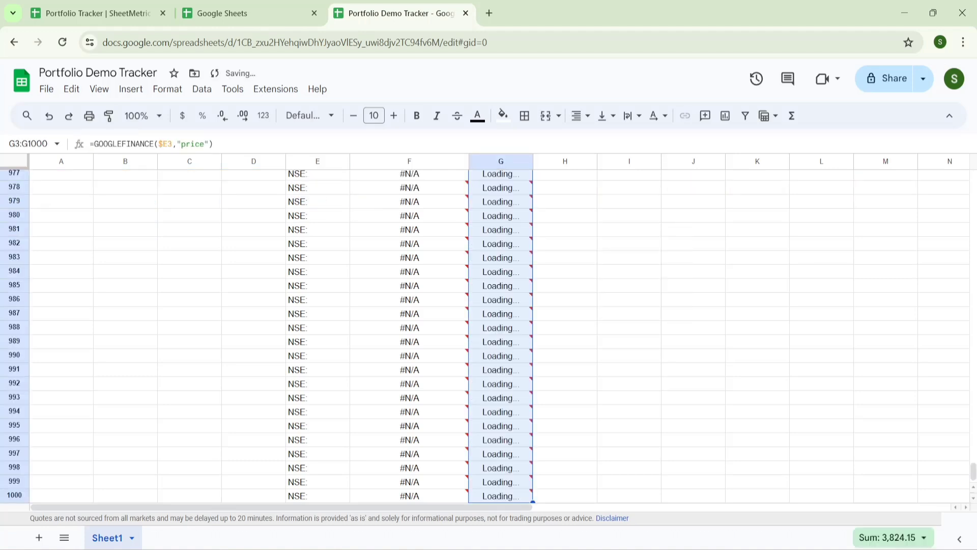
key("Right")
- Enter =C3*D3 in H3 for TCS's Invested Value of 76000
type("=")
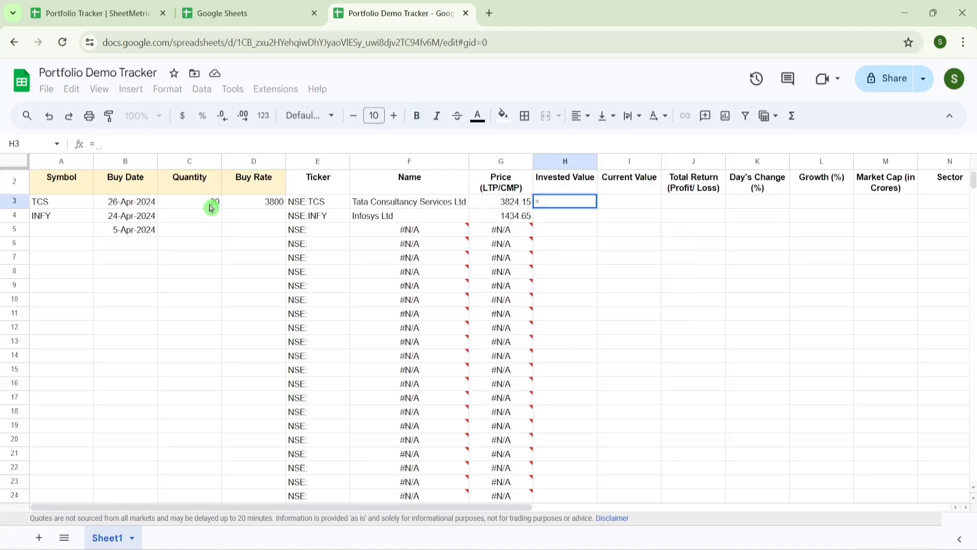
left_click(211, 208)
type("*")
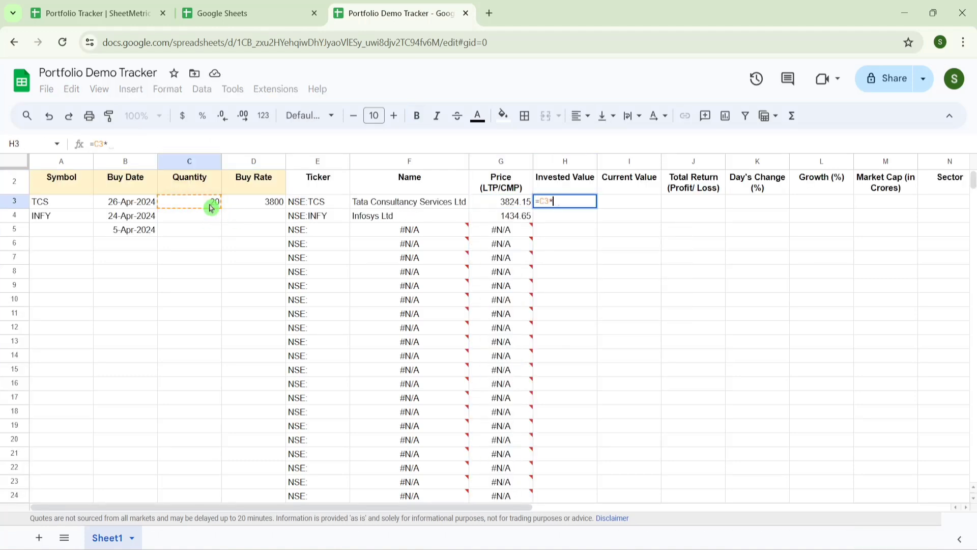
left_click(255, 207)
key("Return")
key("Up")
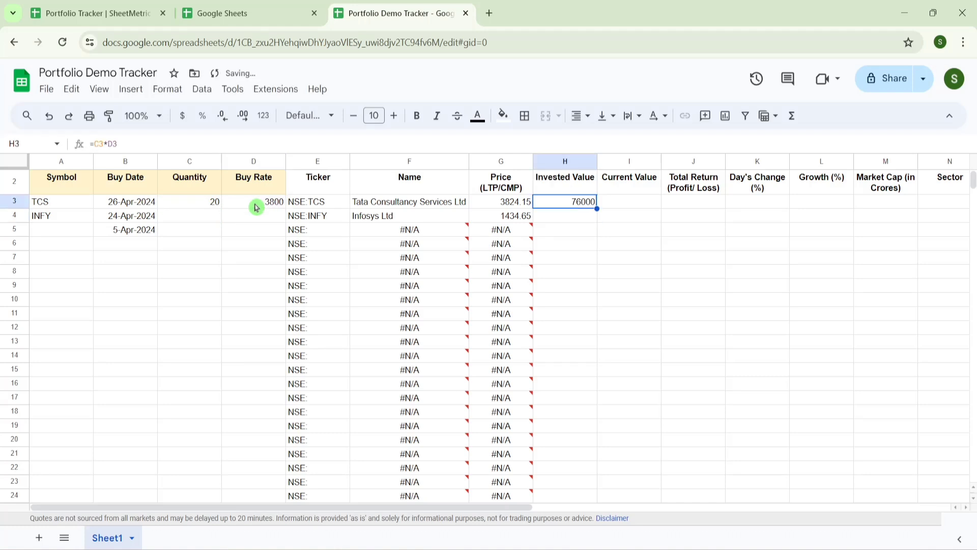
- Enter =G3*C3 in I3 for TCS's Current Value of 76420
key("Right")
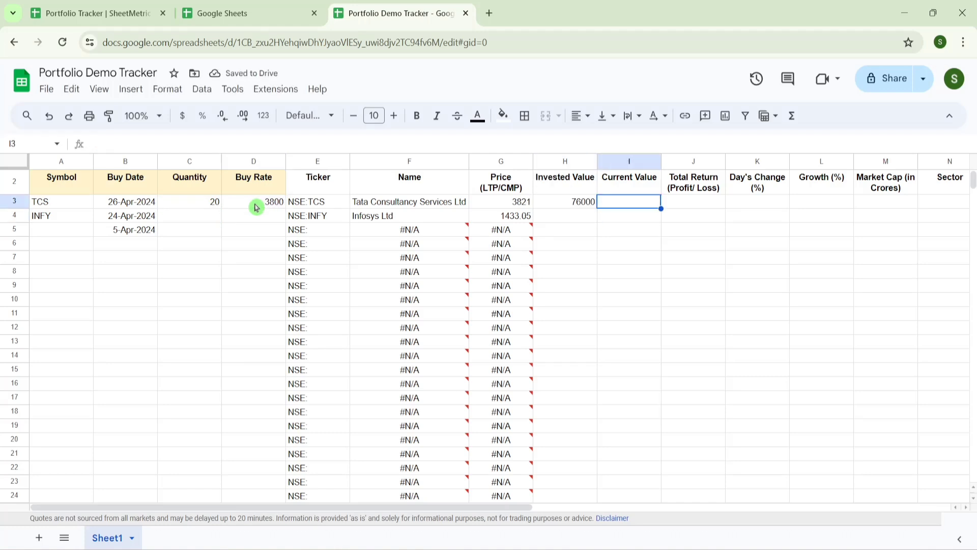
type("=")
key("Left")
key("Left")
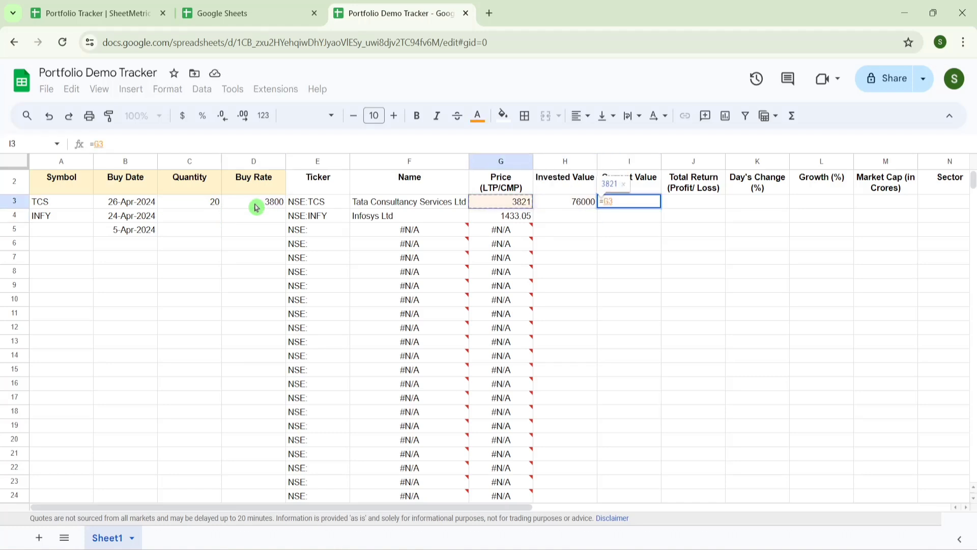
type("*")
left_click(212, 202)
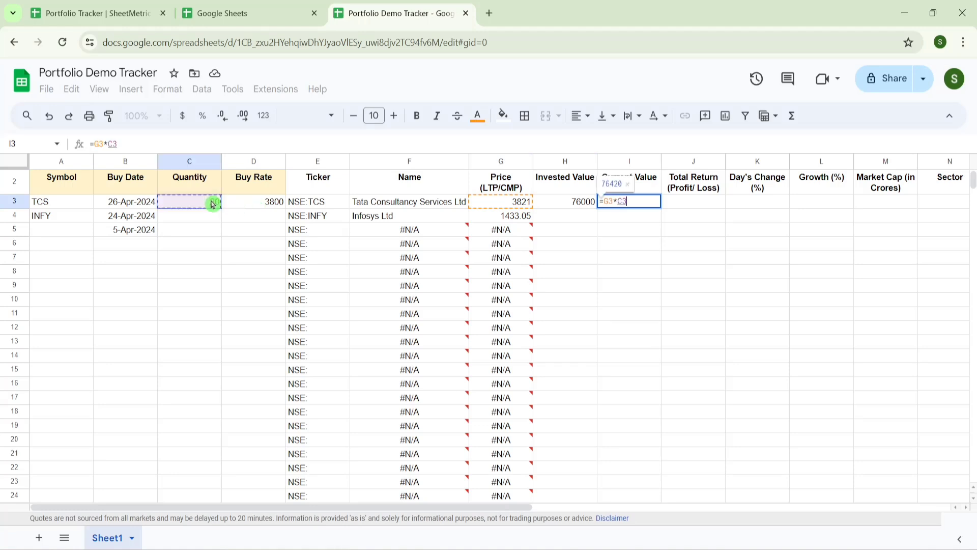
key("Return")
key("Up")
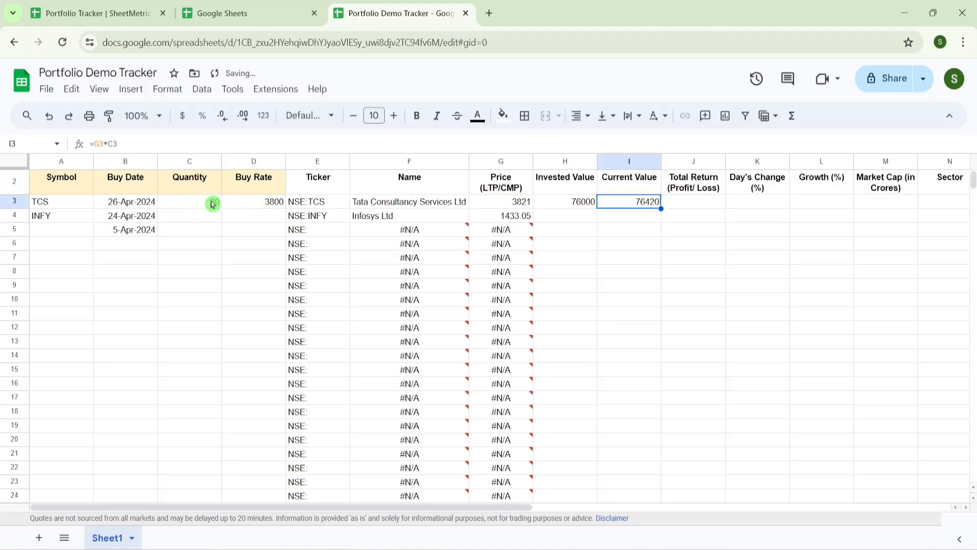
- Enter =I3-H3 in J3 for TCS's Total Return of 420
key("Right")
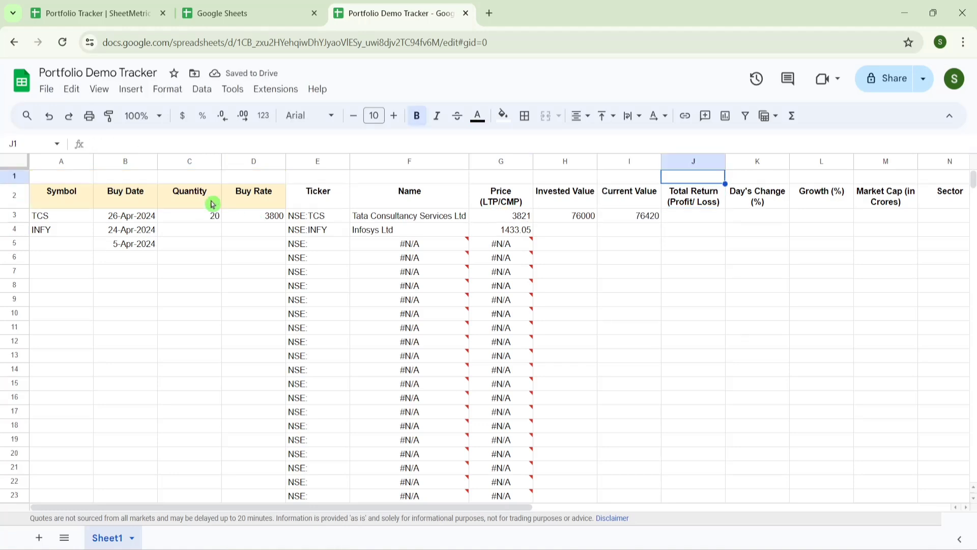
scroll(213, 204, "up", 1)
type("=")
key("Left")
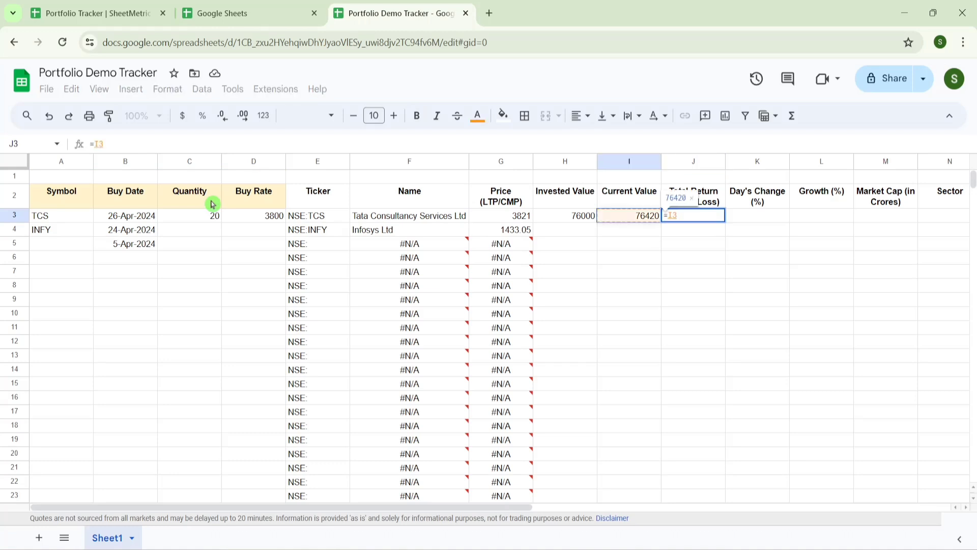
type("-")
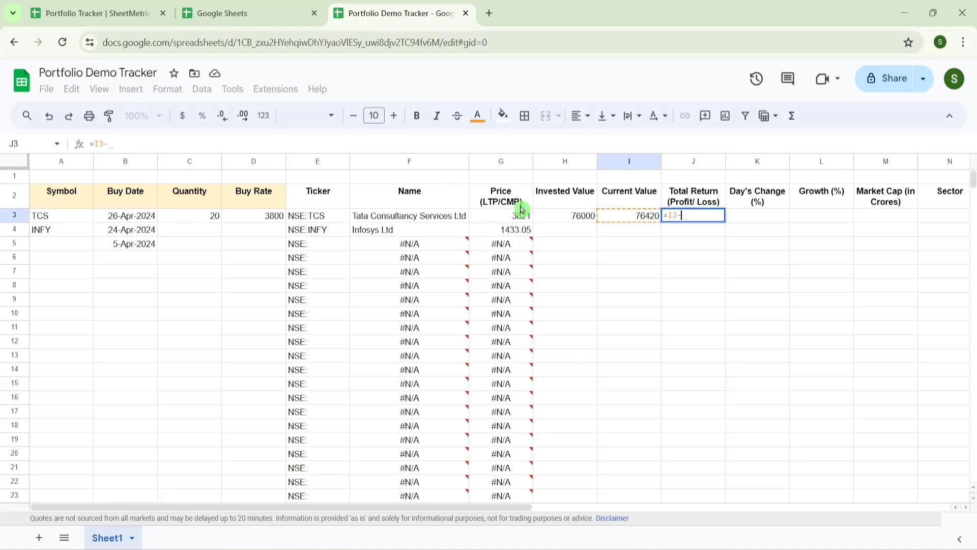
left_click(566, 220)
key("Return")
left_click(723, 220)
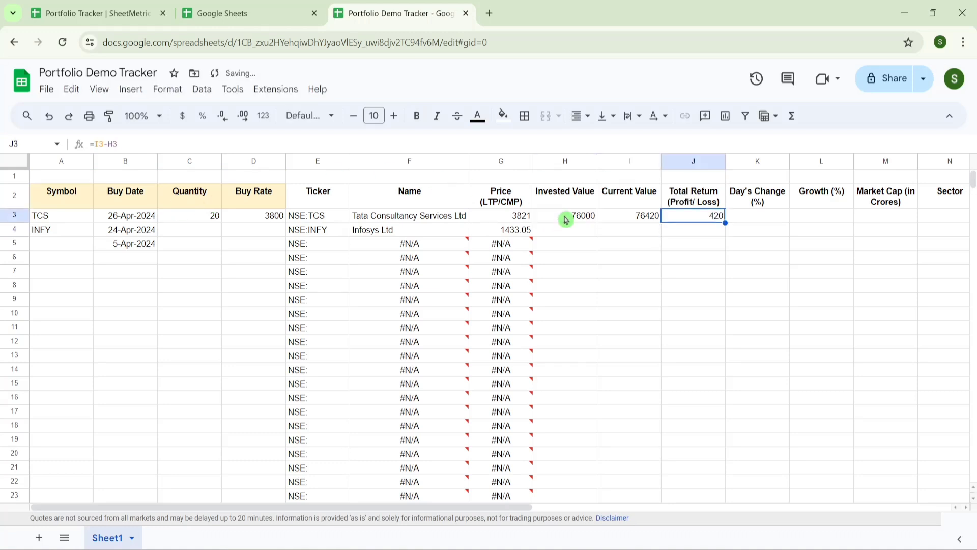
- Set TCS's Day's Change in K3 to GOOGLEFINANCE "changepct", showing -0.67
left_click(768, 218)
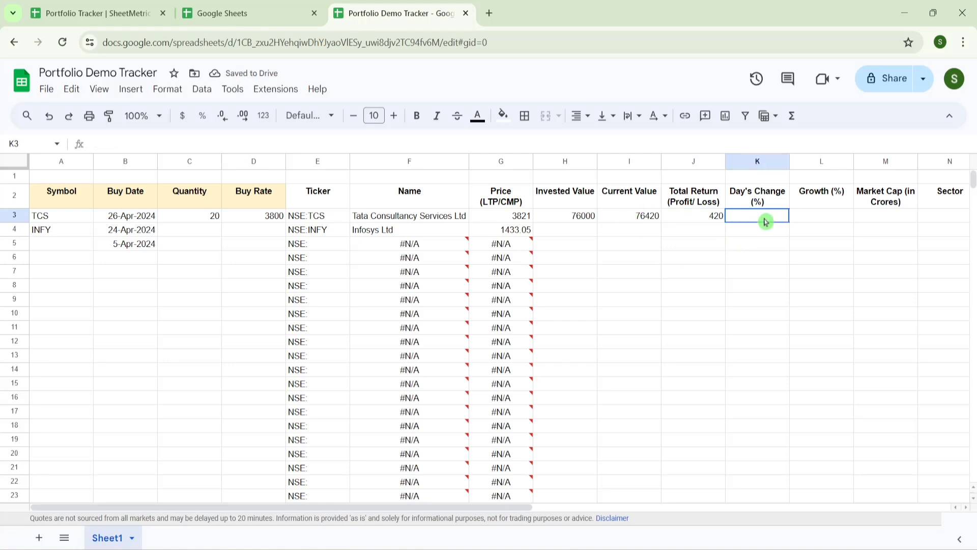
mouse_move(458, 246)
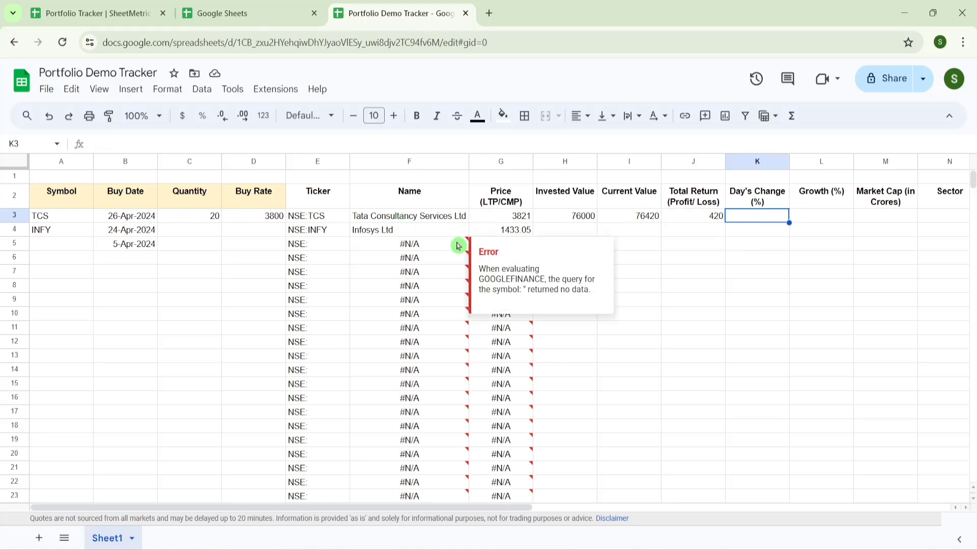
type("=")
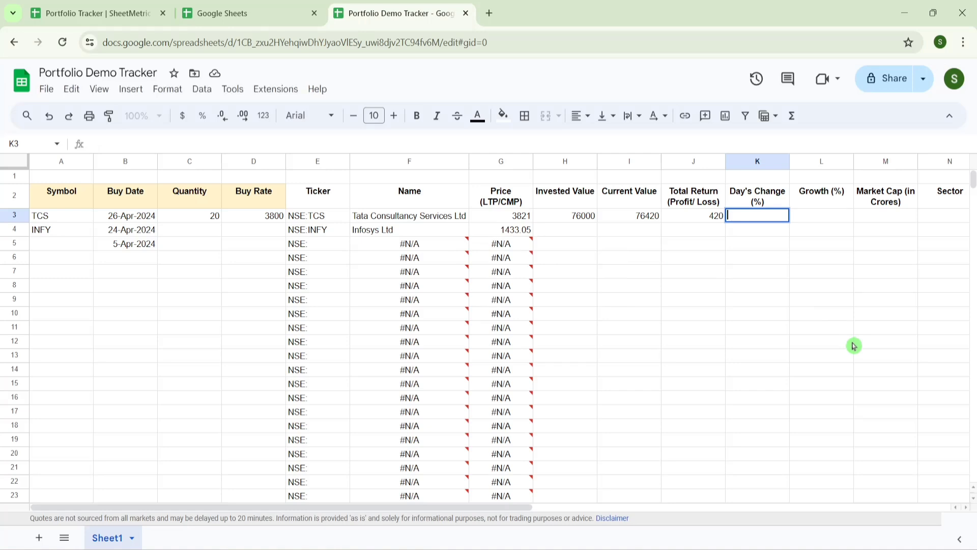
key("Escape")
key("Left")
key("Left")
key("Left")
key("Left")
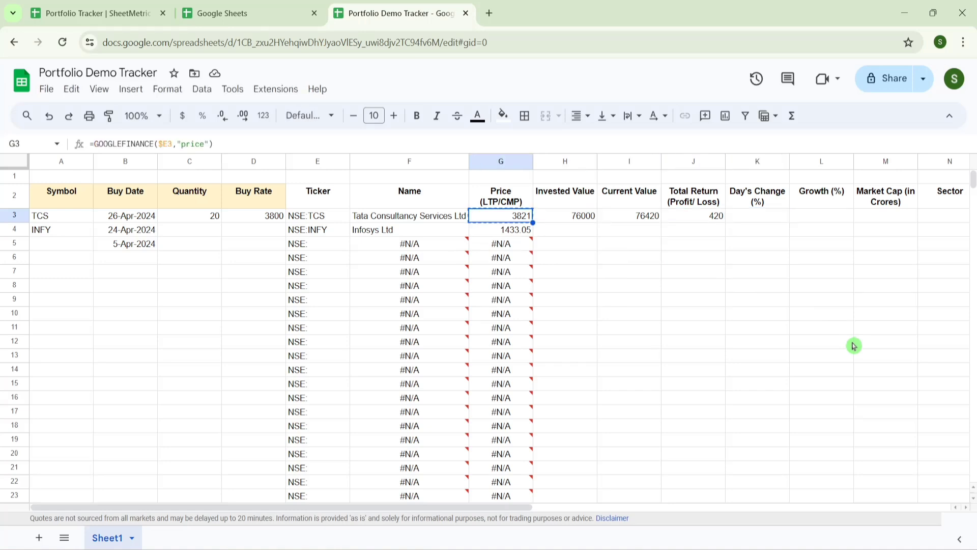
key("Right")
key("Right")
key("Right")
key("Right")
key("Right")
key("Left")
type("3821")
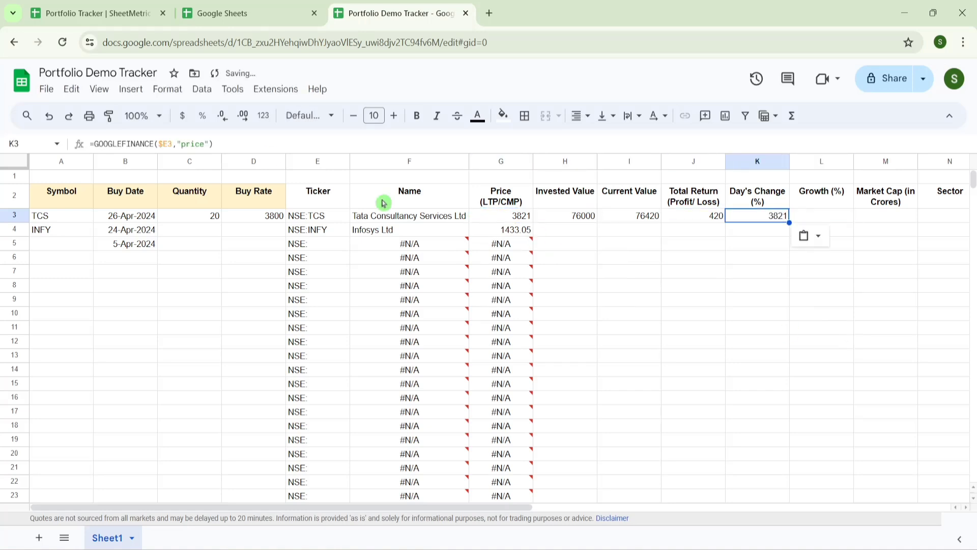
left_click(204, 144)
key("BackSpace")
key("BackSpace")
key("BackSpace")
key("BackSpace")
key("BackSpace")
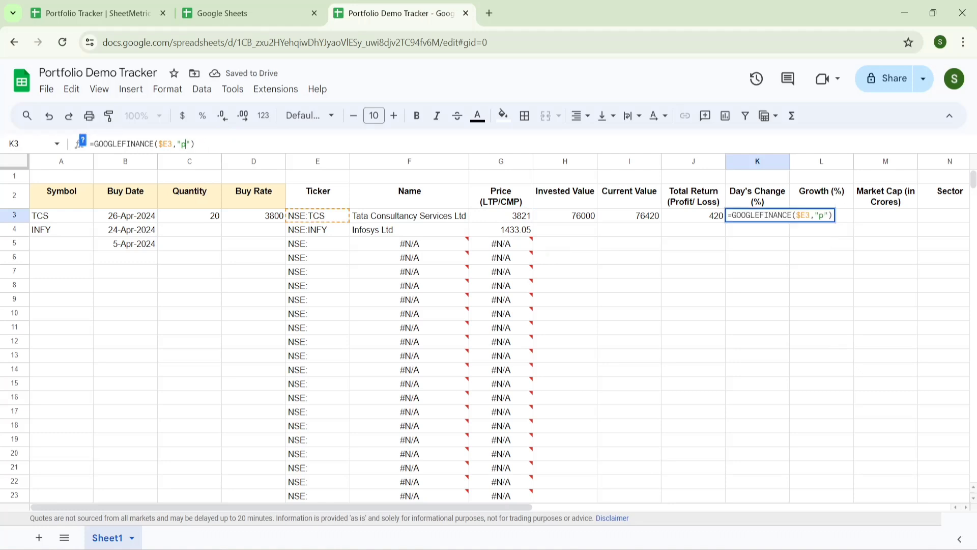
type("changepct")
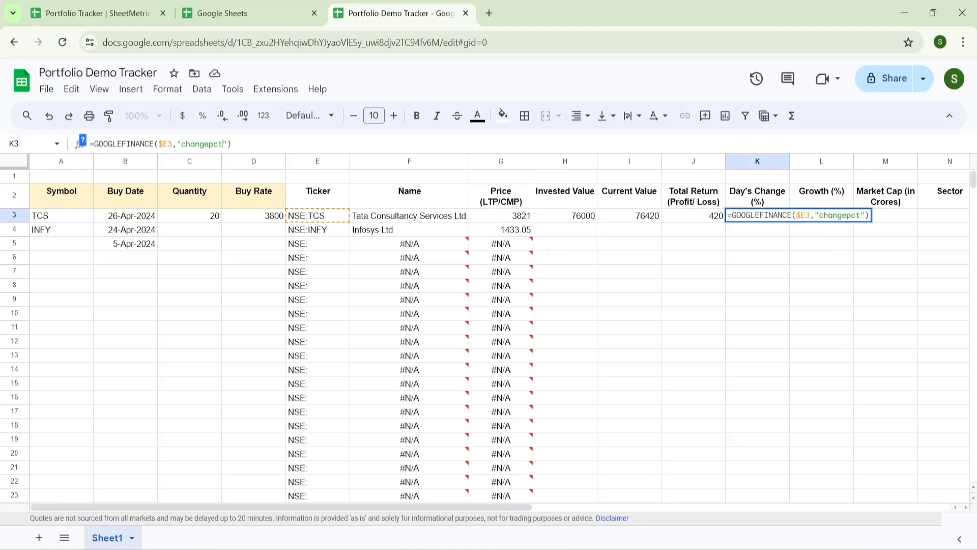
key("Return")
key("Up")
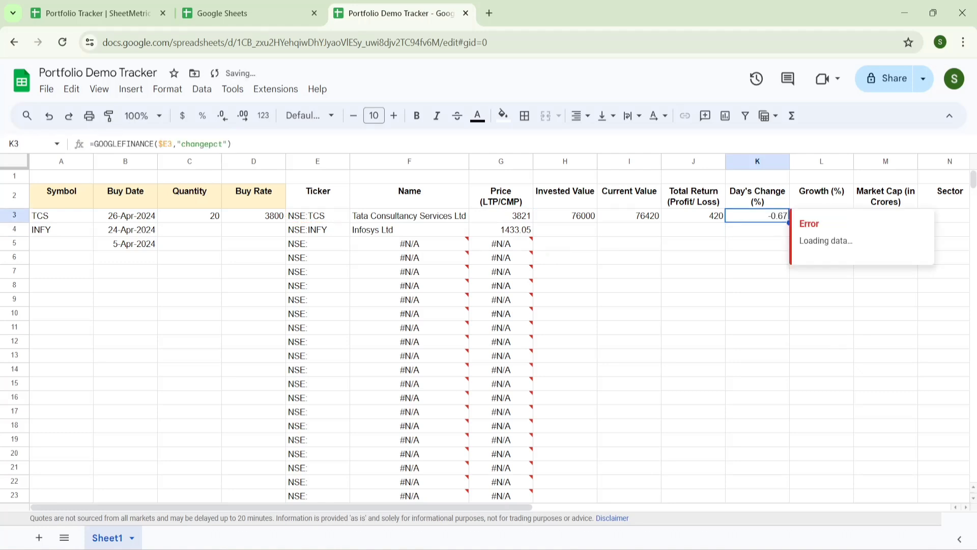
- Enter =(G3-D3)/D3 in L3 to compute TCS's growth
key("Right")
type("=")
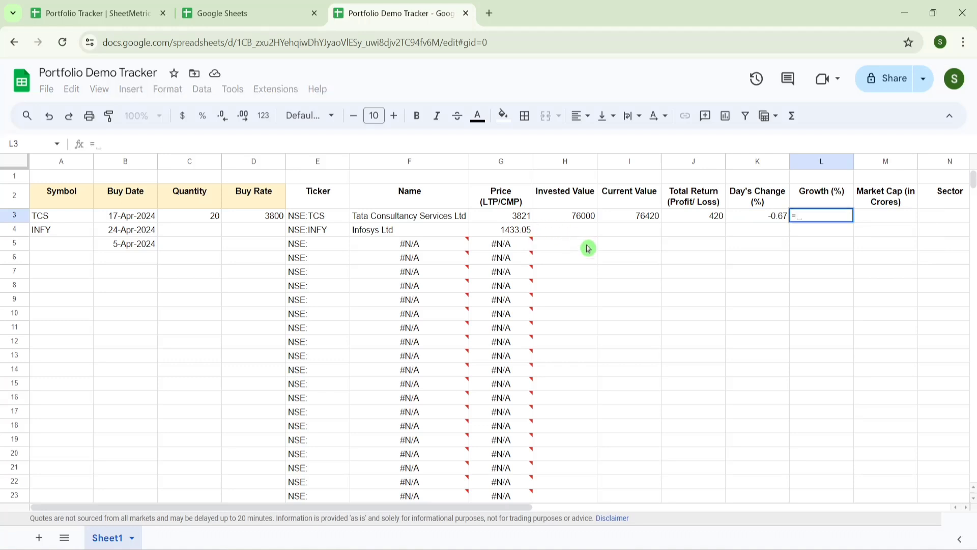
left_click(517, 223)
type("-")
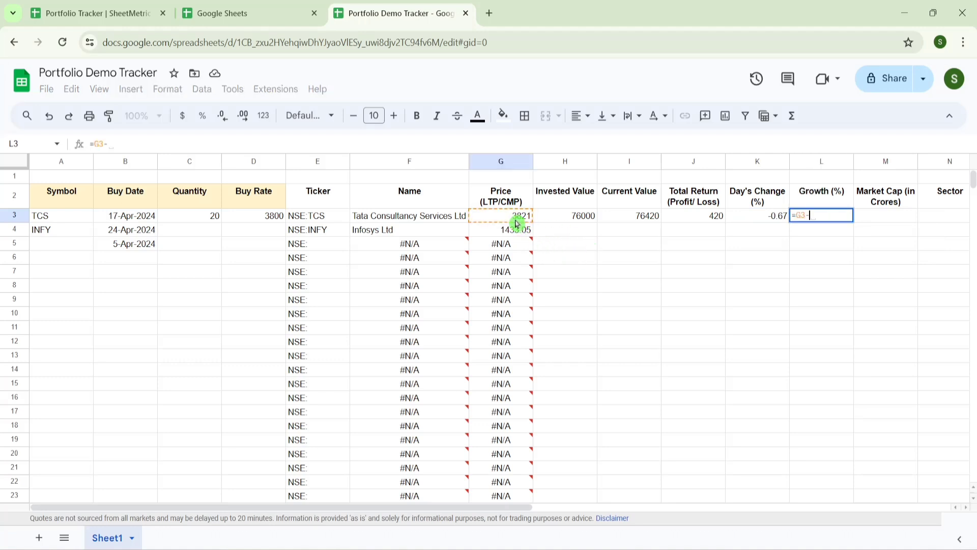
left_click(275, 219)
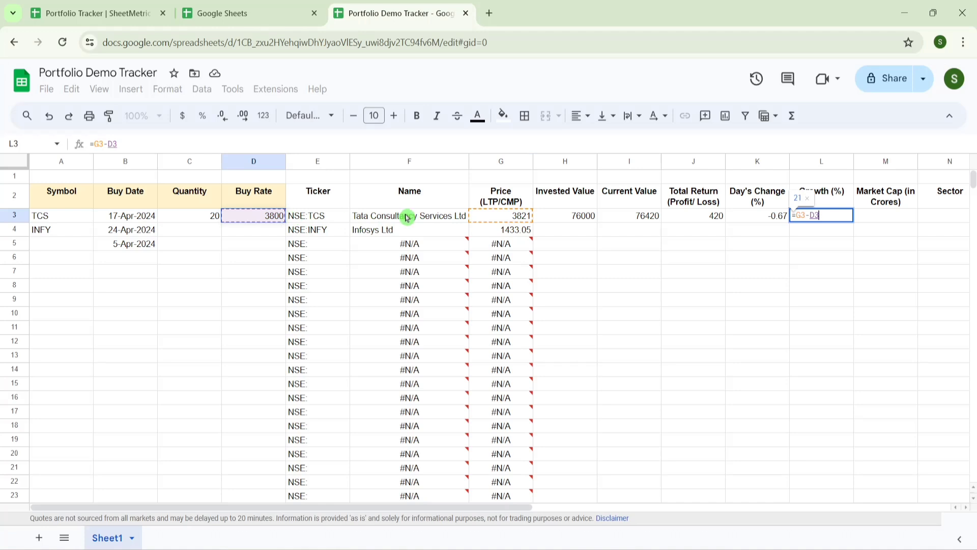
type(")/")
left_click(257, 216)
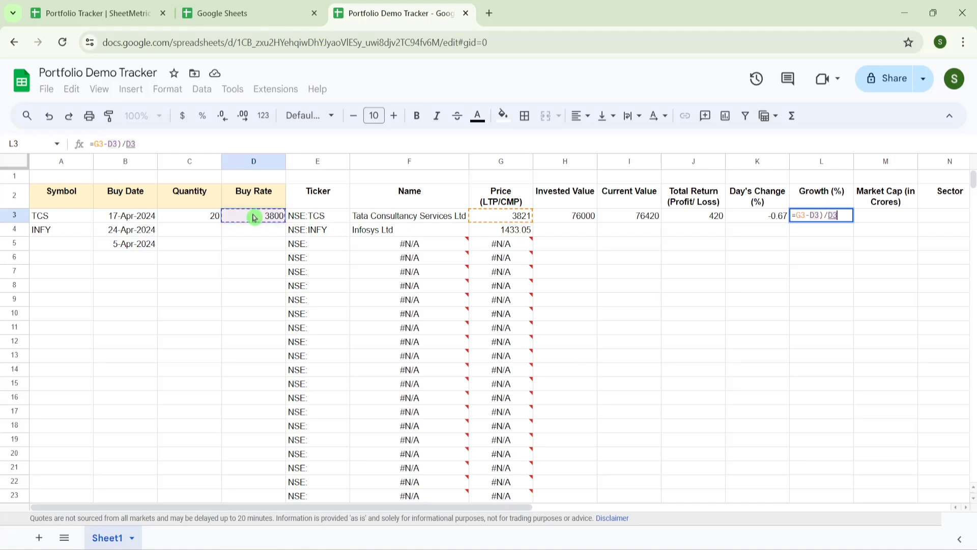
left_click(797, 216)
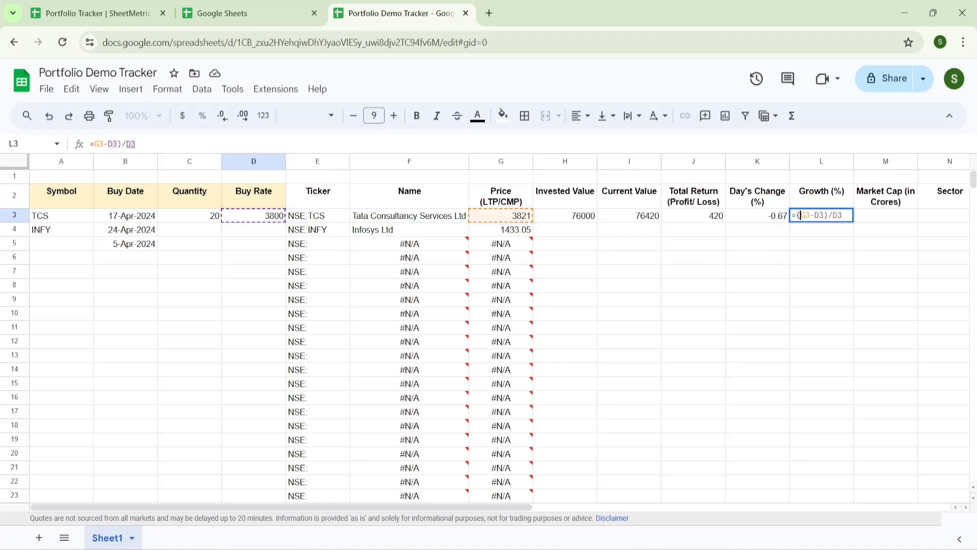
type("(")
key("Return")
- Format the growth in L3 as a percentage, showing 0.55%
left_click(797, 216)
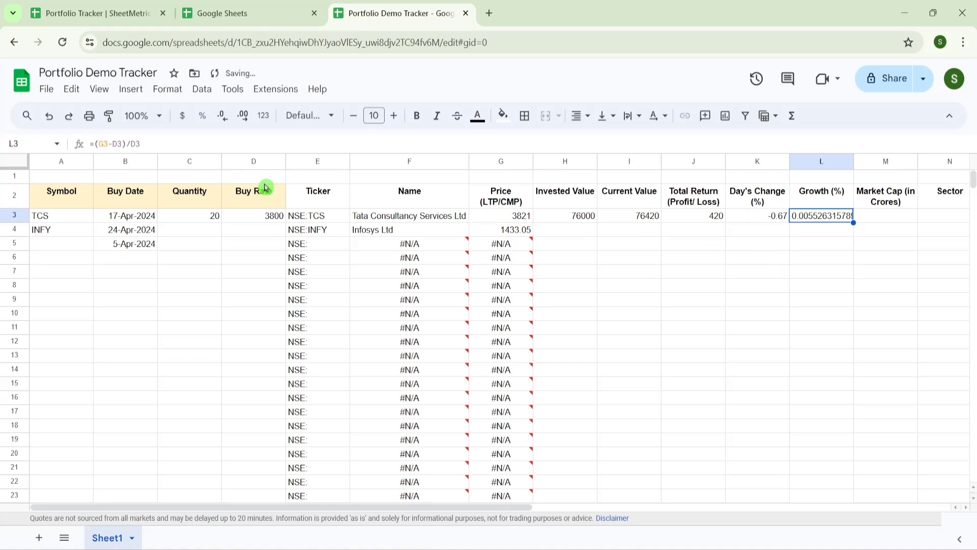
left_click(203, 117)
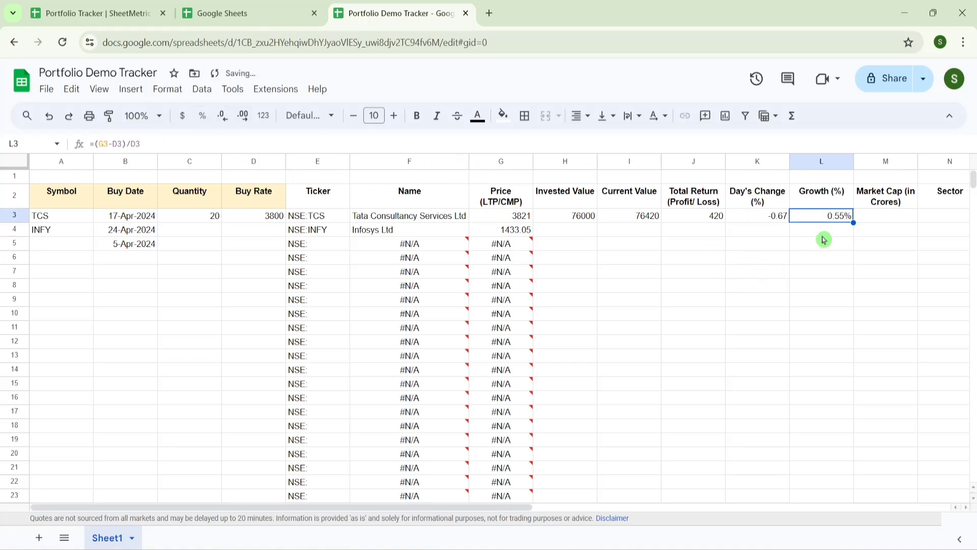
key("Right")
key("Left")
key("Left")
key("Left")
key("Left")
key("Left")
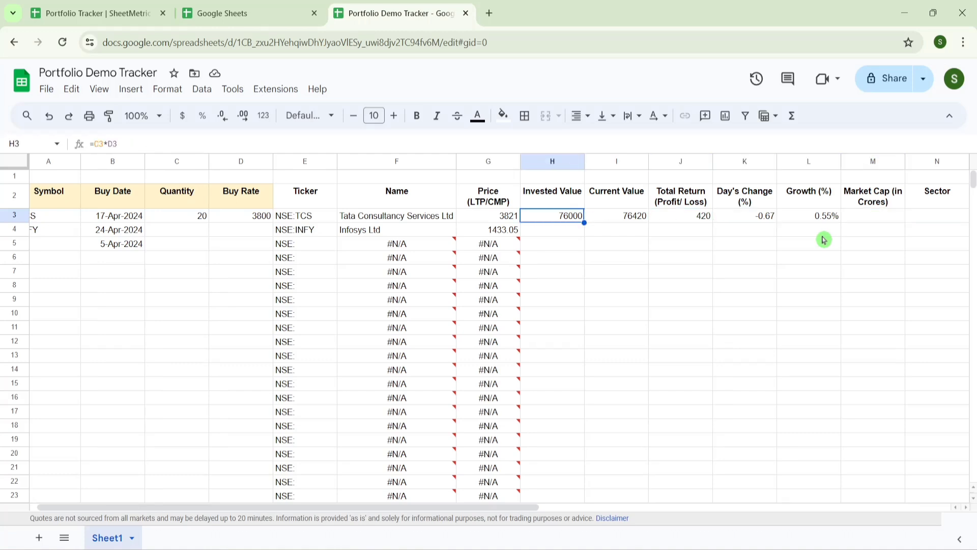
- Copy G3's price formula into M3 and change the attribute to "marketcap"
key("Right")
key("Left")
key("Left")
key("ctrl+c")
key("Right")
key("Right")
key("Right")
key("Right")
key("Right")
key("Right")
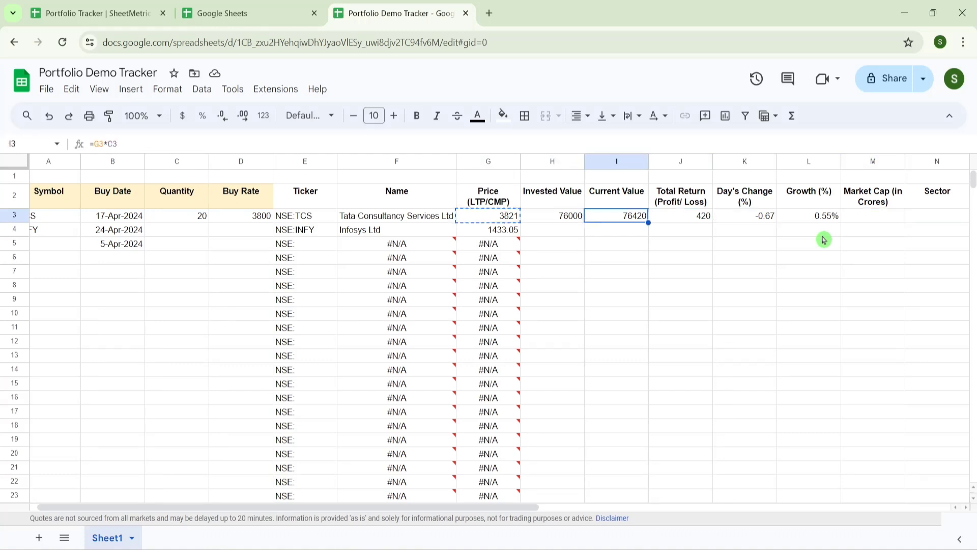
key("ctrl+v")
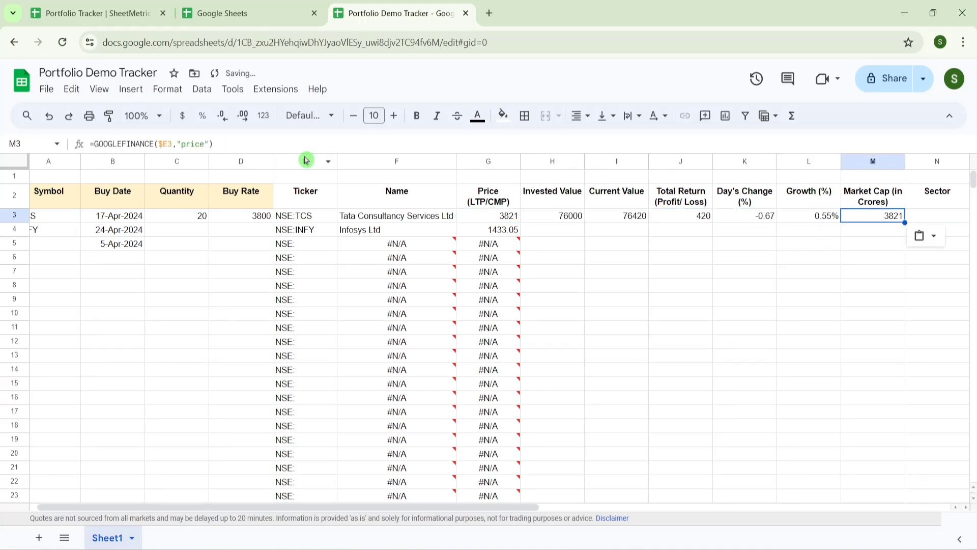
left_click(204, 144)
left_click_drag(204, 144, 177, 143)
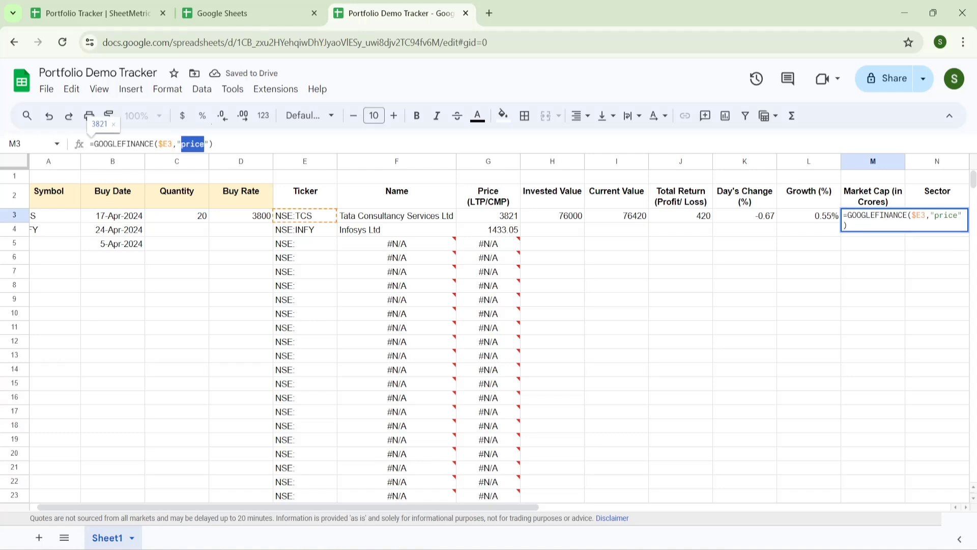
type("marketca")
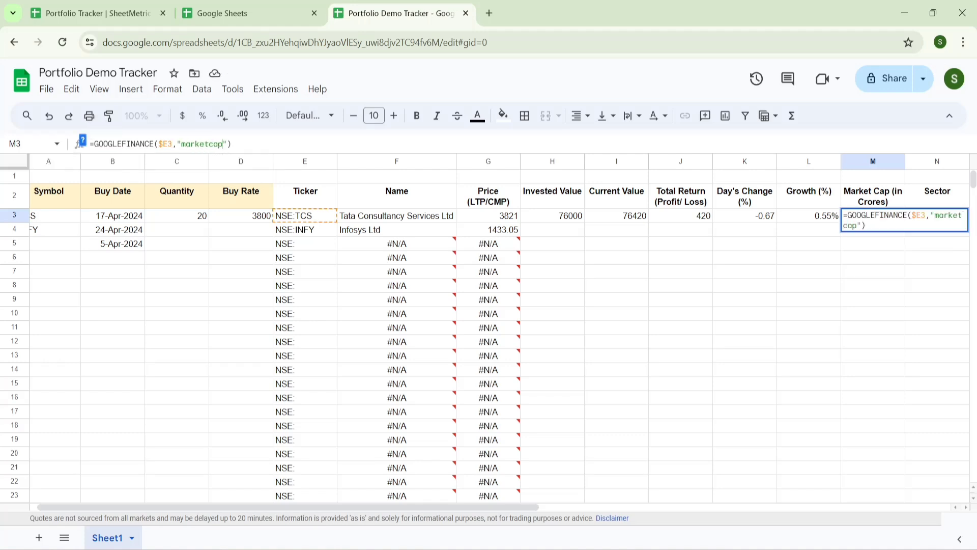
key("Return")
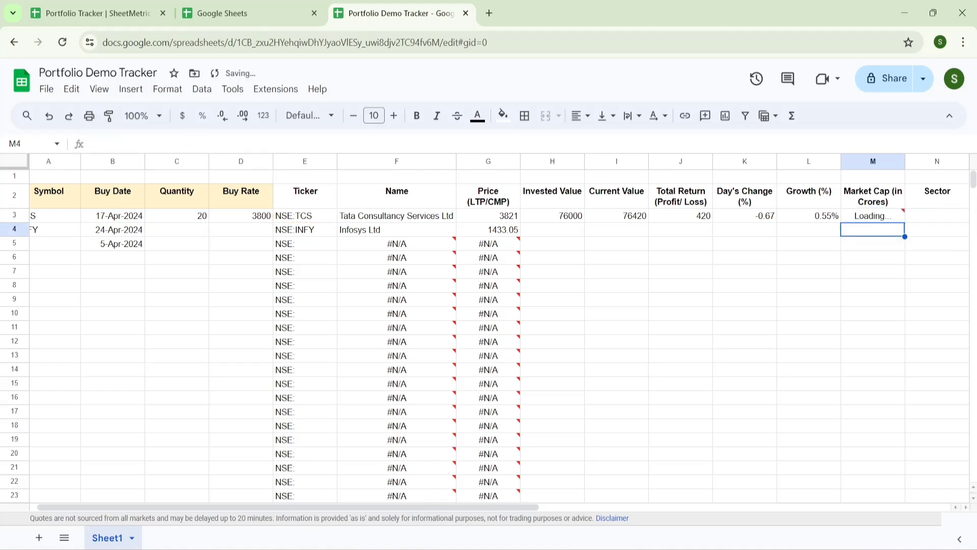
left_click(873, 215)
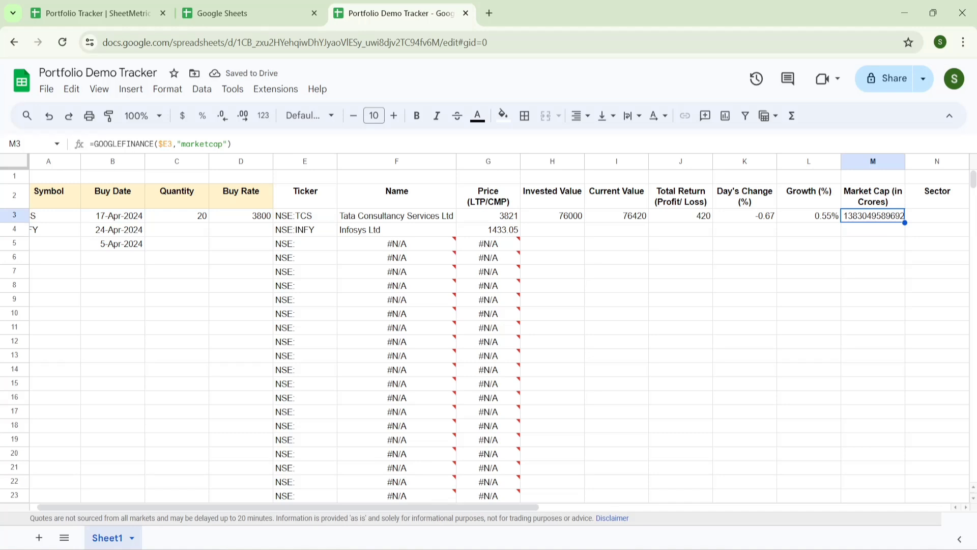
- Append /10000000 to M3's formula to express market cap in crores
key("Return")
type("/10")
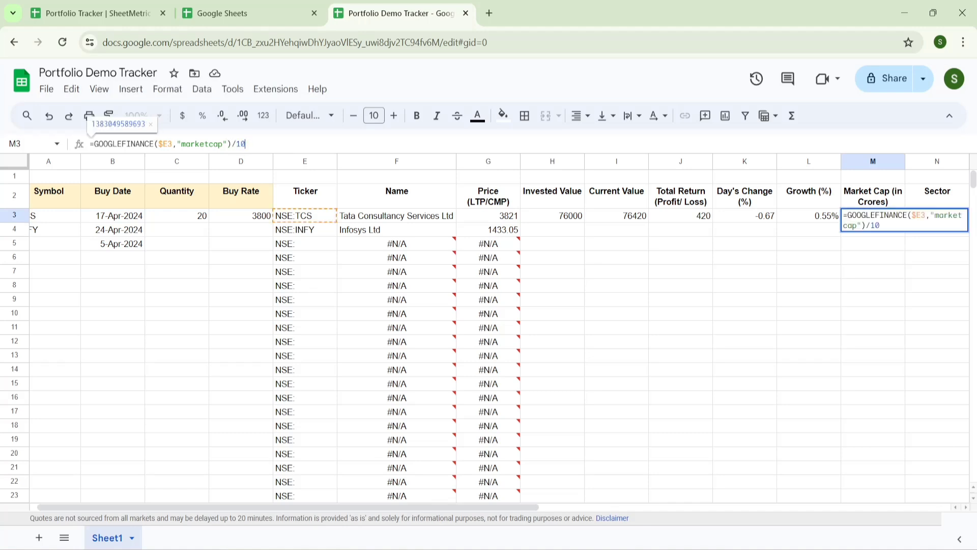
type("000000")
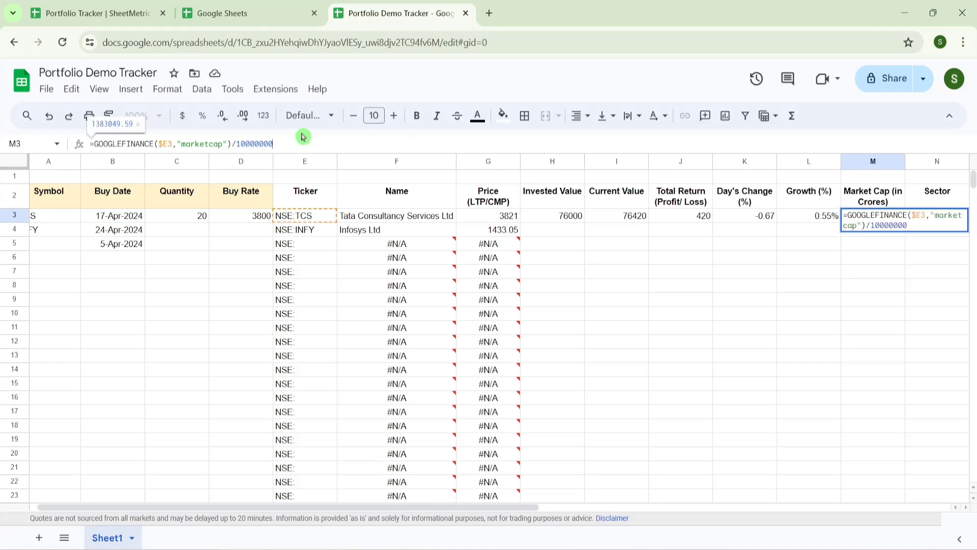
key("Return")
key("Up")
key("Right")
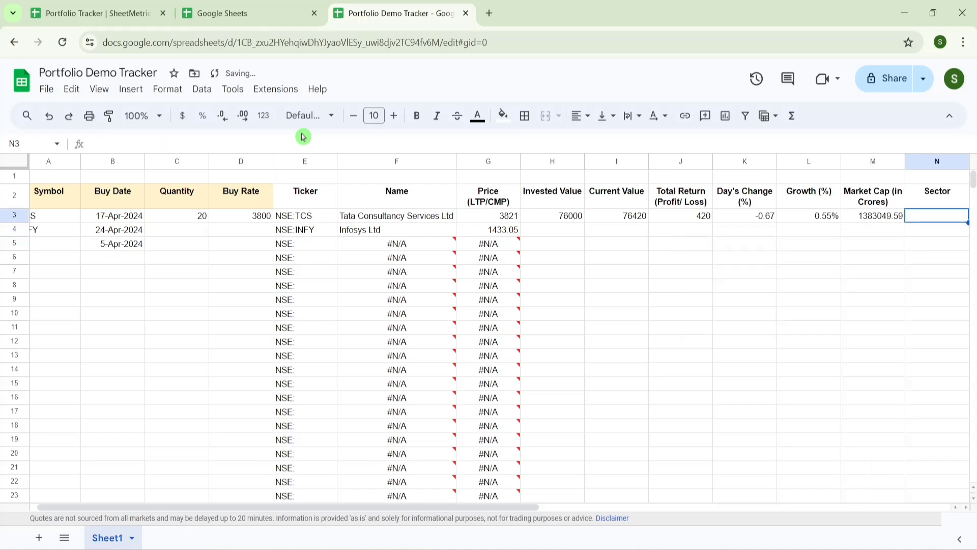
key("Left")
key("Right")
key("Right")
key("Left")
key("Left")
key("Right")
key("Right")
key("Right")
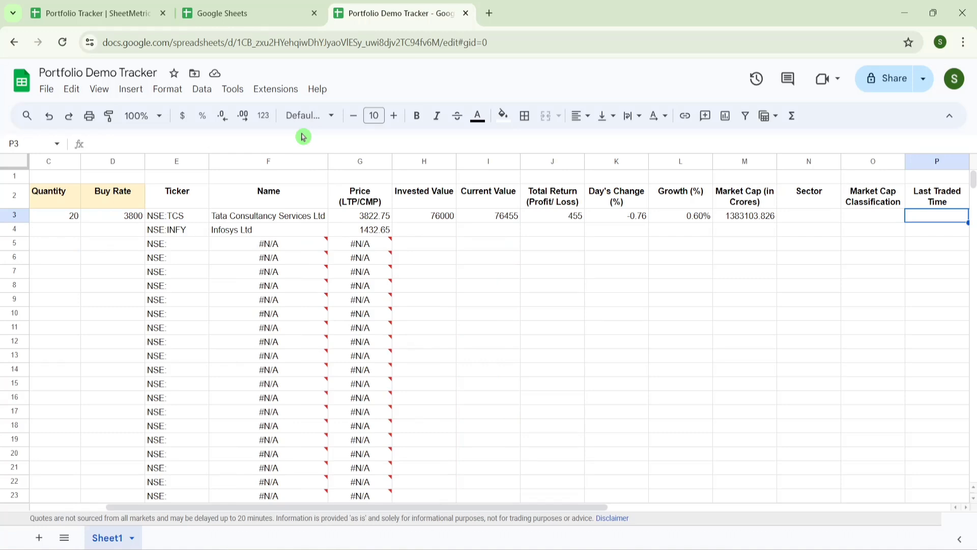
key("Left")
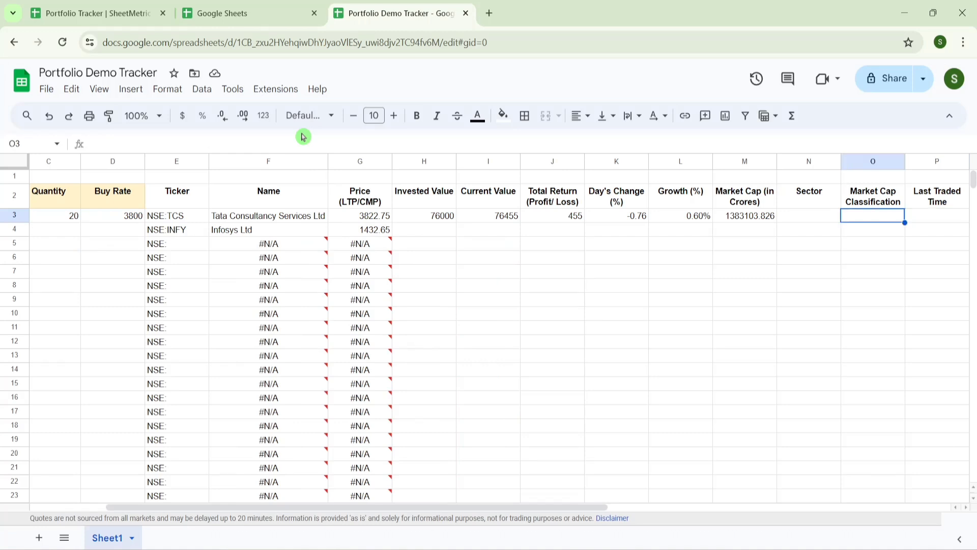
key("Right")
key("Right")
key("Right")
key("Left")
key("Left")
key("Left")
key("Left")
key("Up")
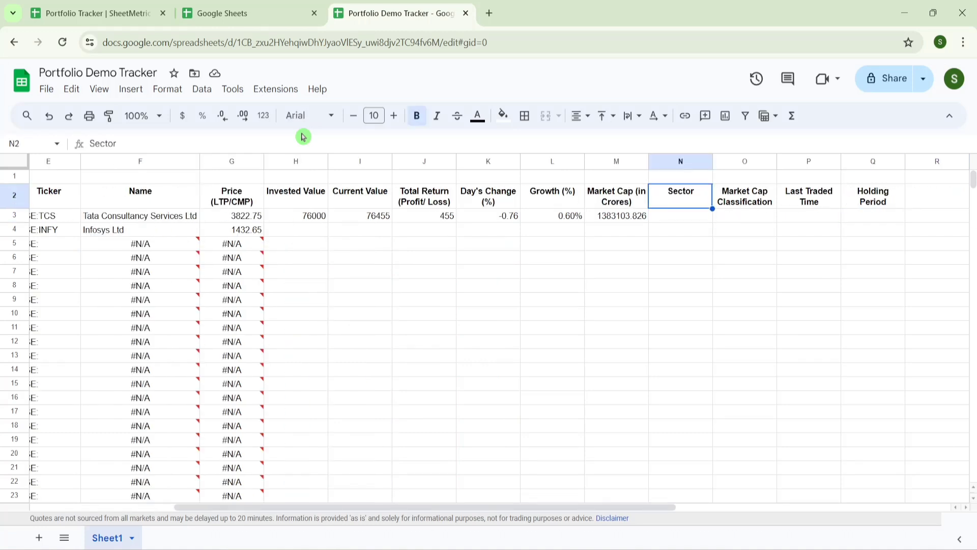
key("Down")
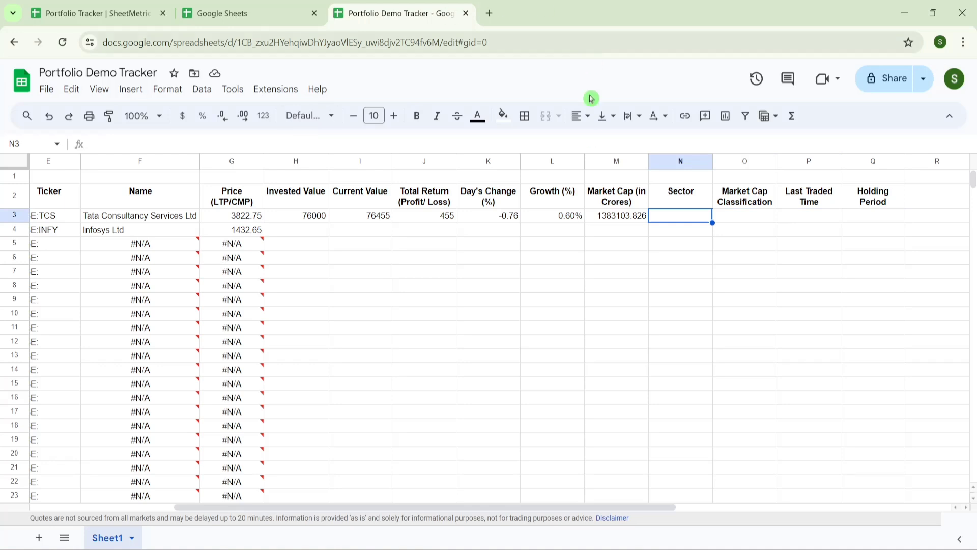
key("Right")
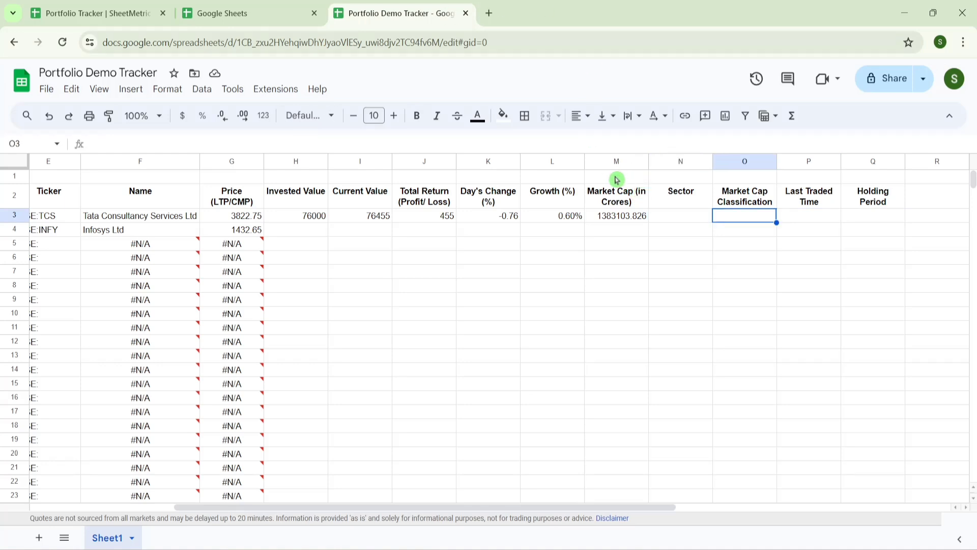
key("Up")
key("Down")
key("Right")
key("Right")
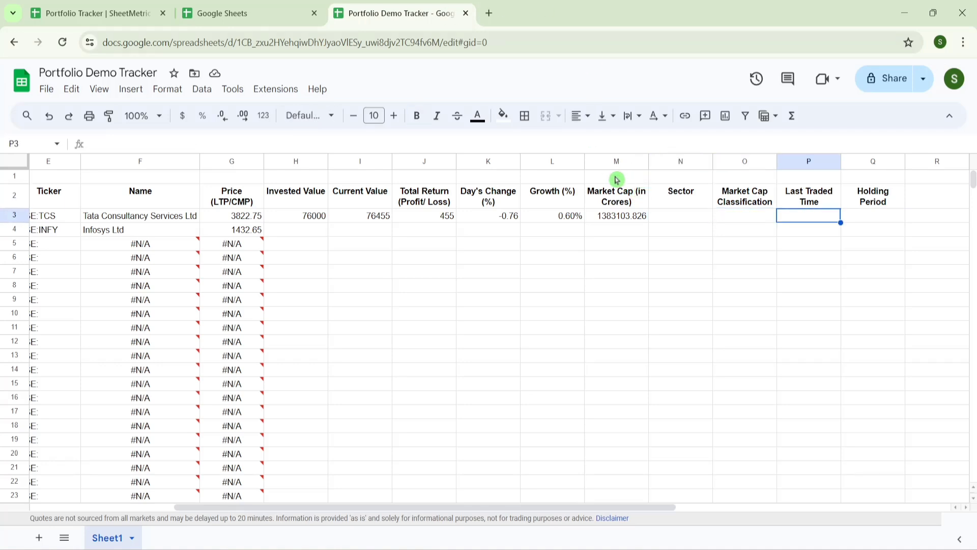
key("Left")
key("Left")
key("Left")
key("Right")
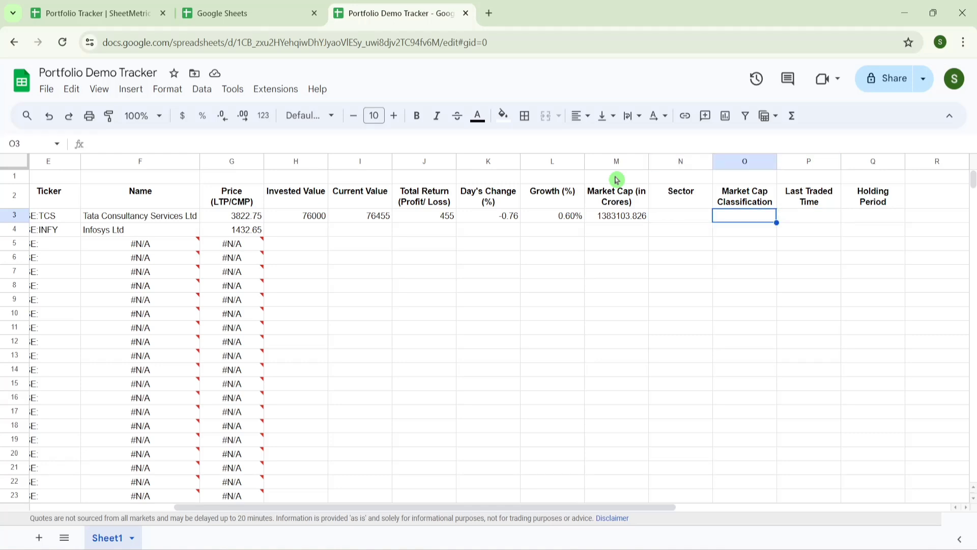
- Enter the 20000 threshold in N5 with the label Large Cap beside it in O5
key("Down")
key("Down")
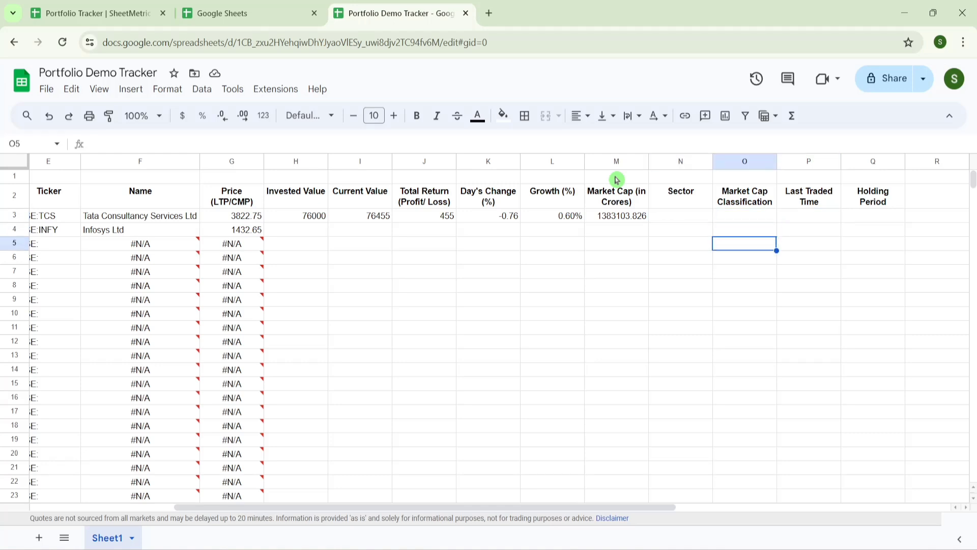
key("Left")
type("200")
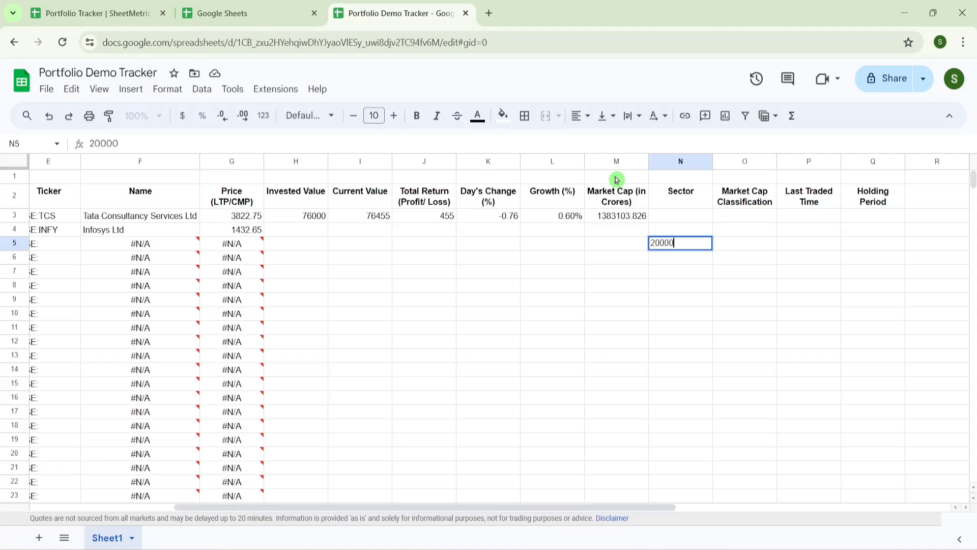
type("00")
key("Return")
key("Up")
key("Right")
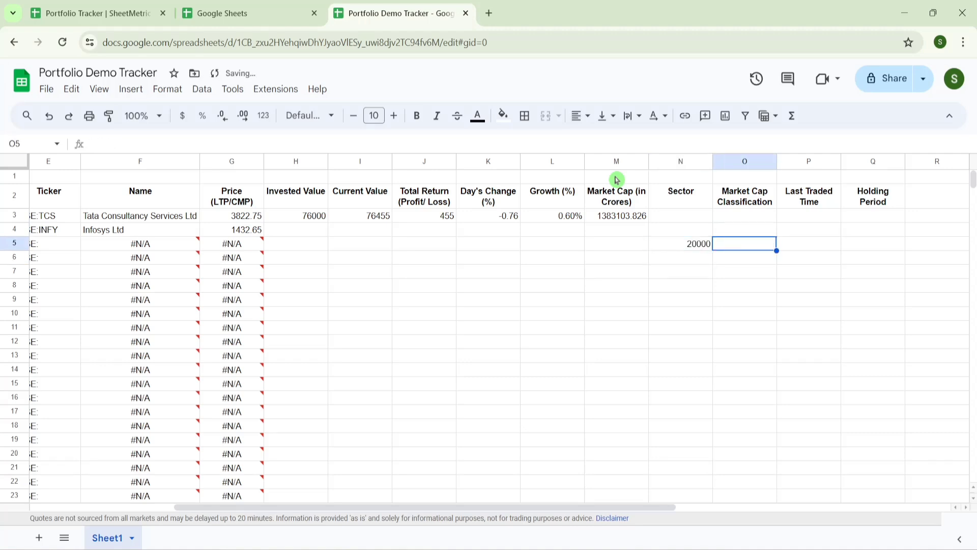
type("Large Cap")
key("Return")
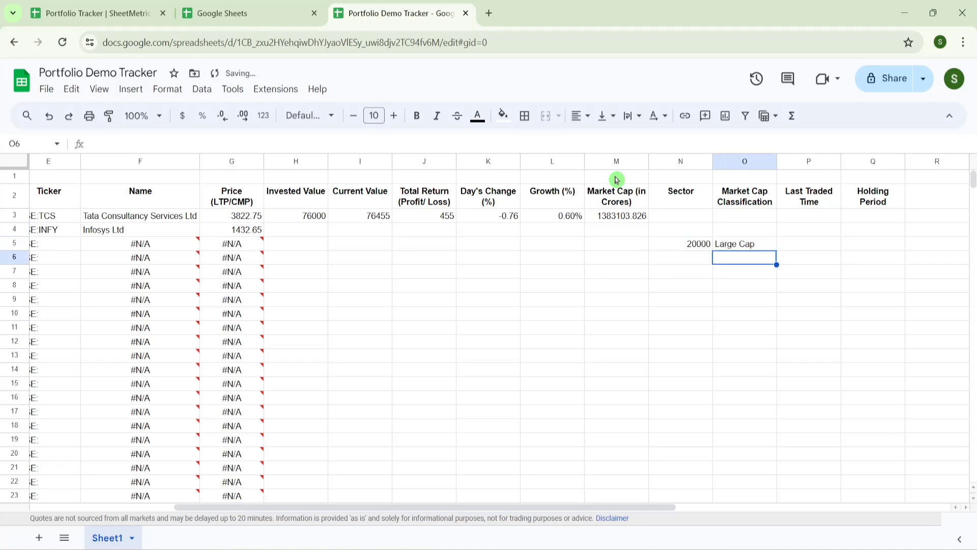
- Add legend rows 5-20 → Mid Cap and <5 → Small Cap in N6:O7
key("Left")
type("5-20")
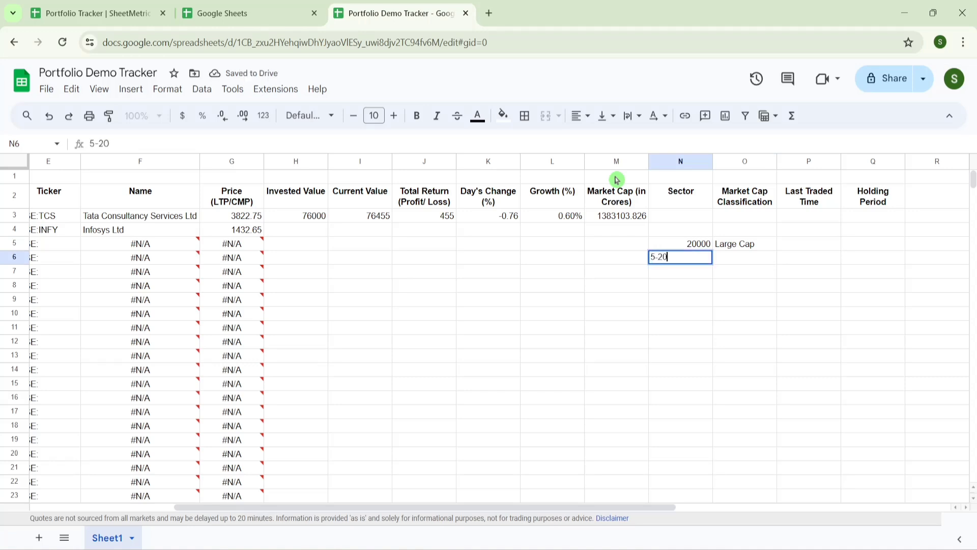
key("Tab")
type("M")
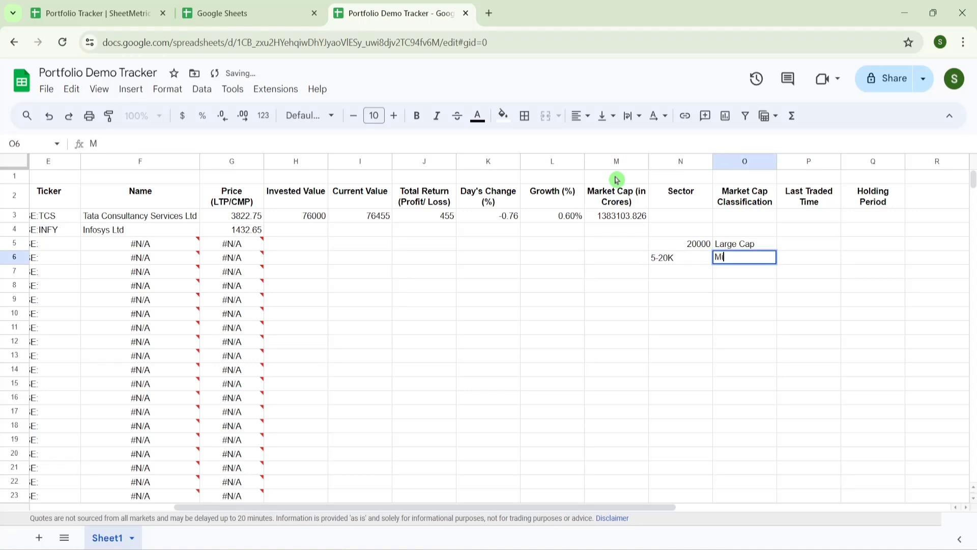
type("id VCa")
key("BackSpace")
type("C")
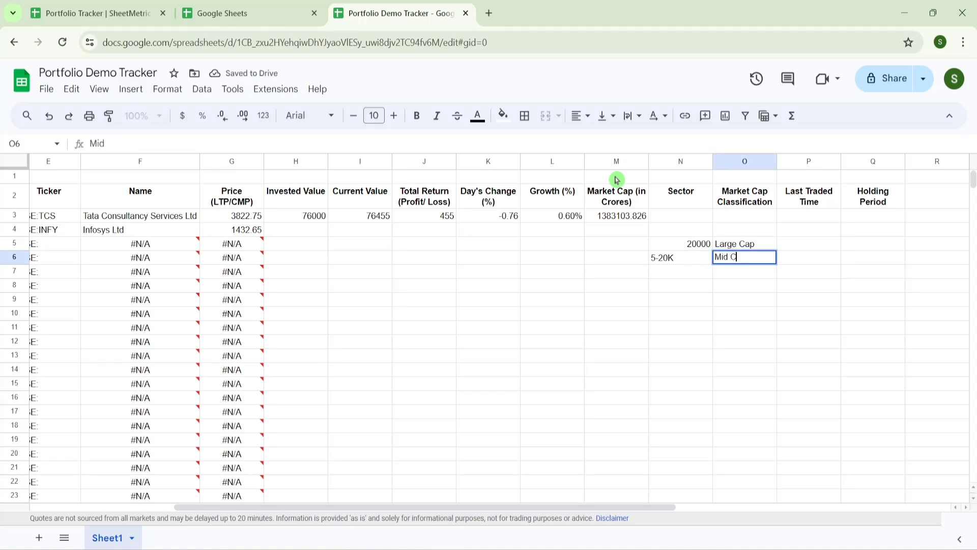
key("Return")
key("Left")
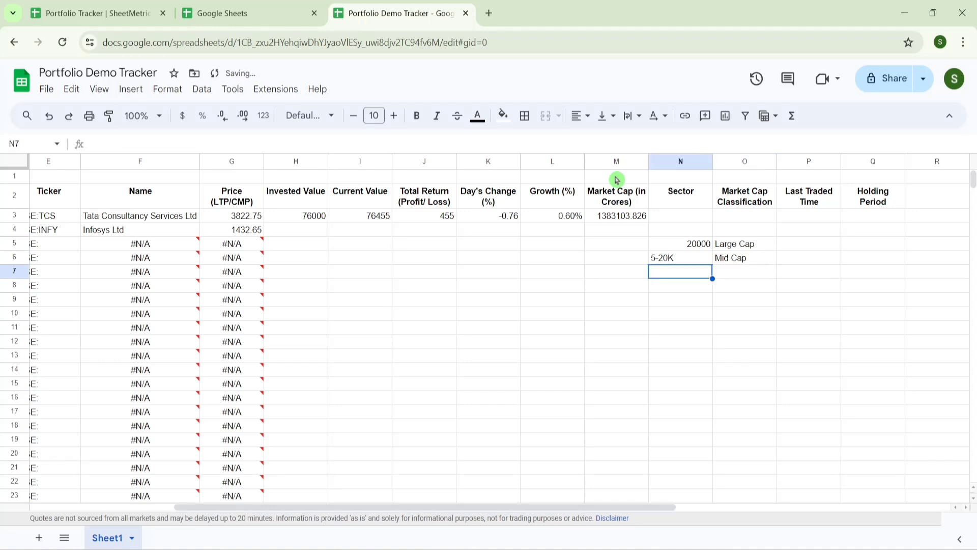
type("<5K")
key("Tab")
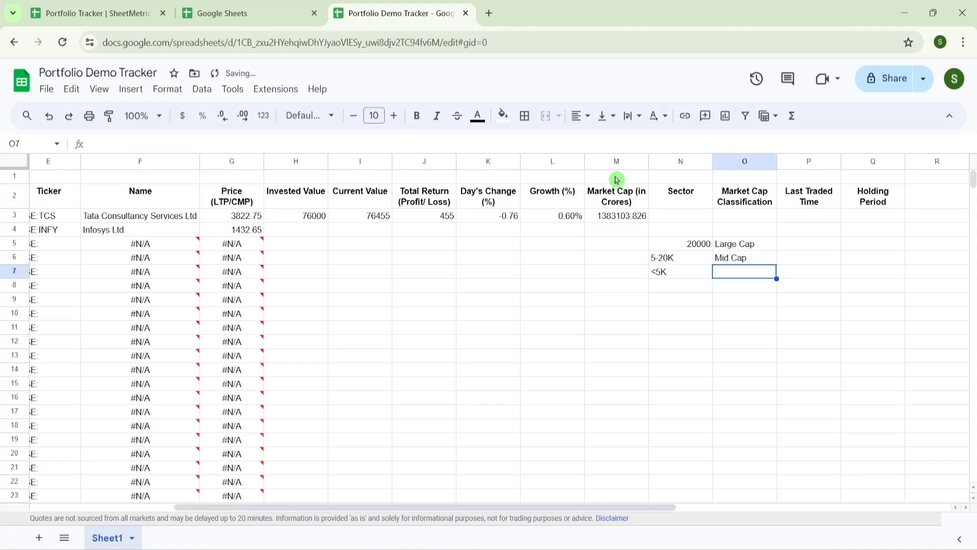
type("Small Cap")
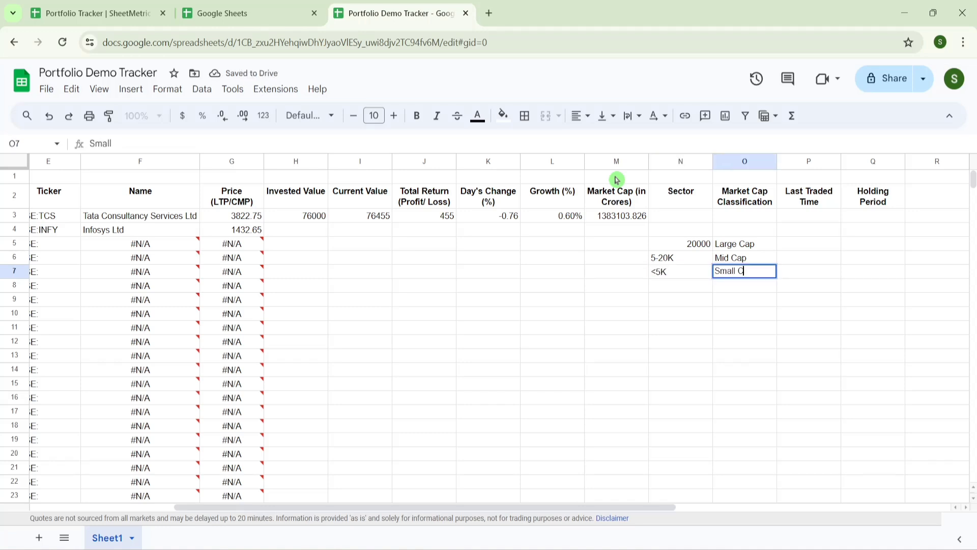
key("Up")
key("Up")
key("Up")
key("Up")
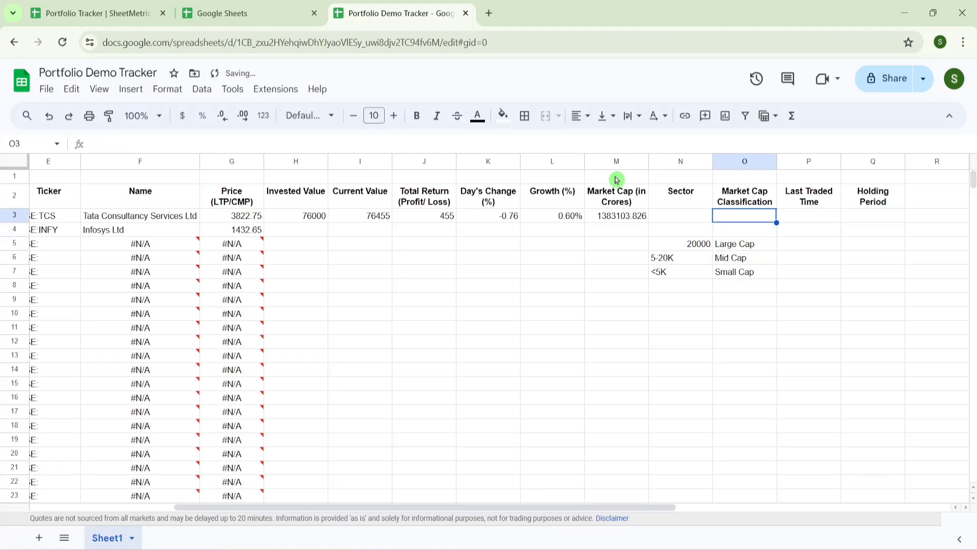
- Start =IFS( in O3 and review the IFS help's condition1 argument
type("=IFS(")
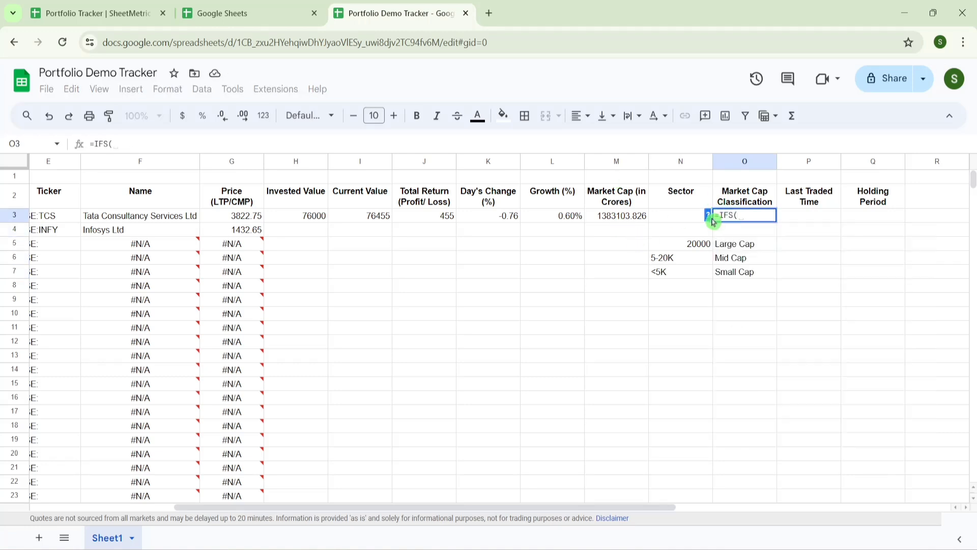
left_click(712, 220)
key("BackSpace")
key("BackSpace")
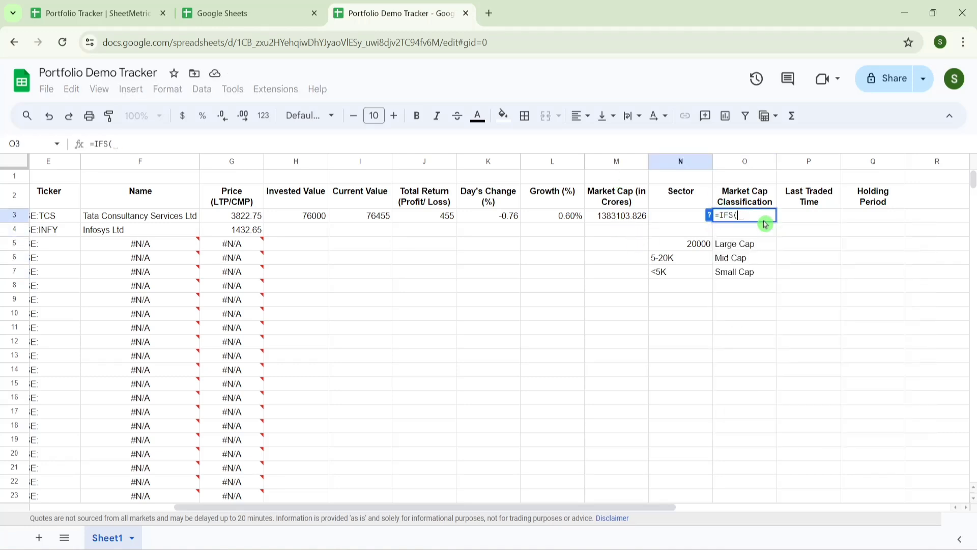
left_click(709, 215)
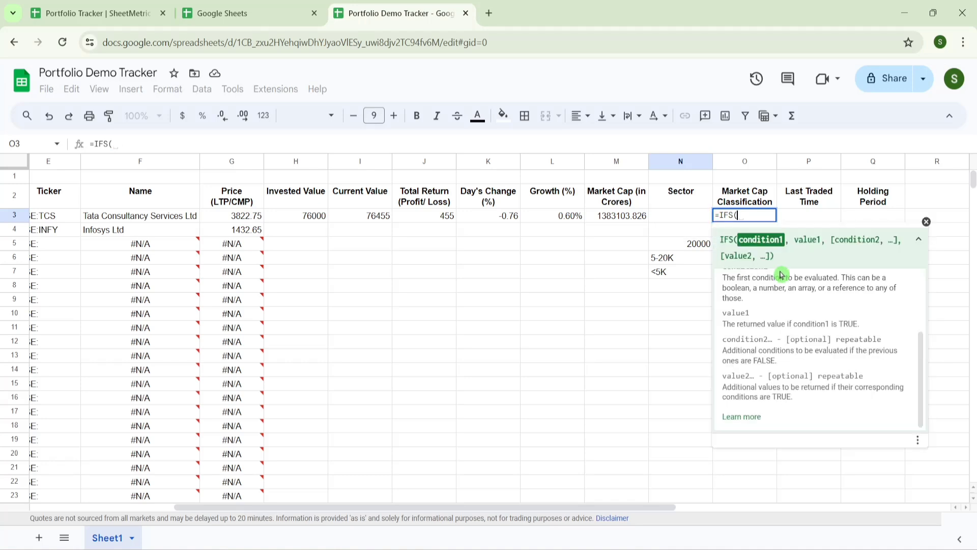
left_click(800, 255)
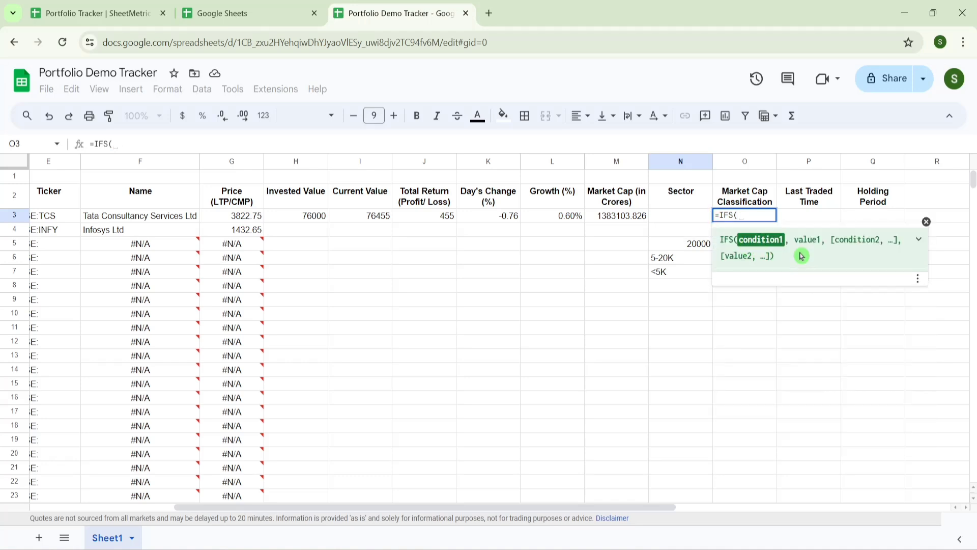
left_click(800, 255)
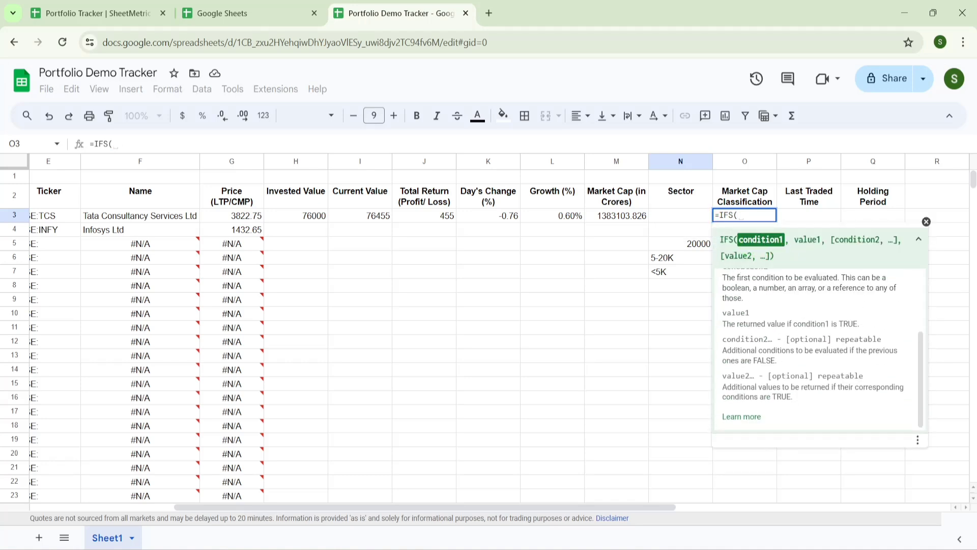
left_click_drag(733, 240, 788, 239)
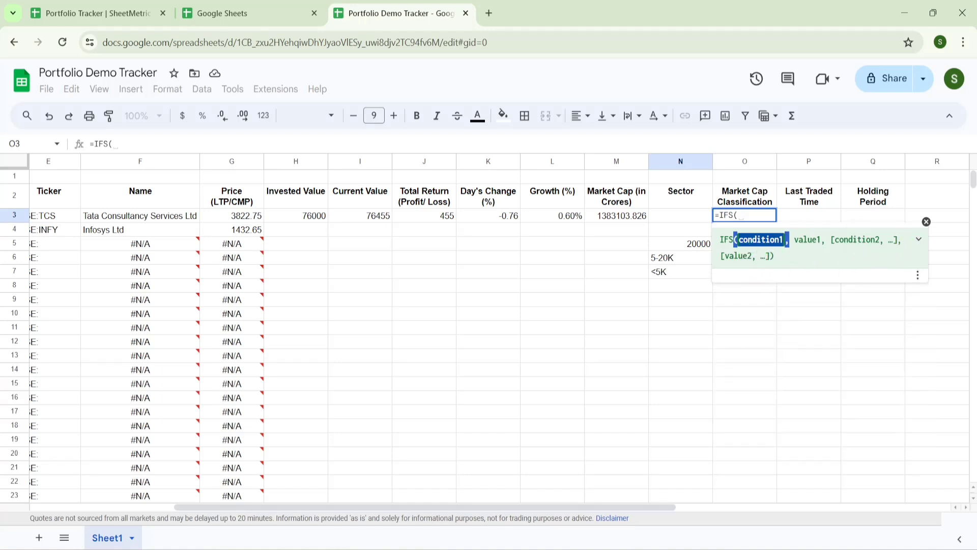
left_click(741, 217)
- Complete O3 as =IFS(M3>20000,"Large Cap",M3>=5000,"Mid Cap",M3<5000,"Small Cap")
left_click(604, 219)
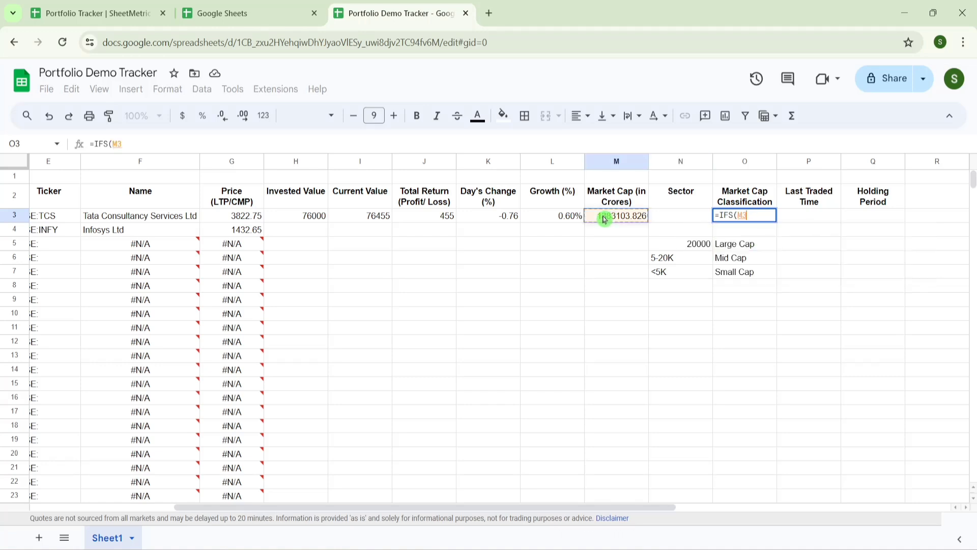
type(">20000")
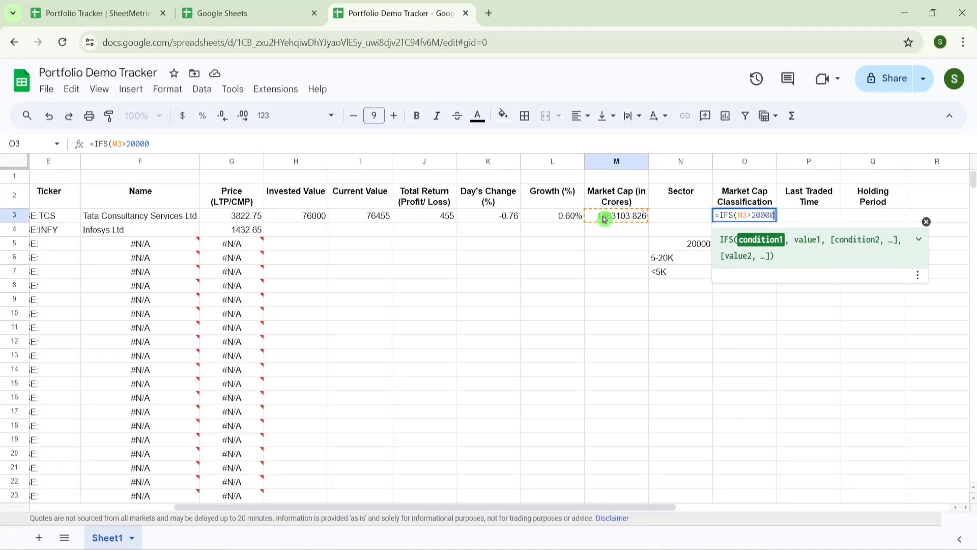
type(",\"L")
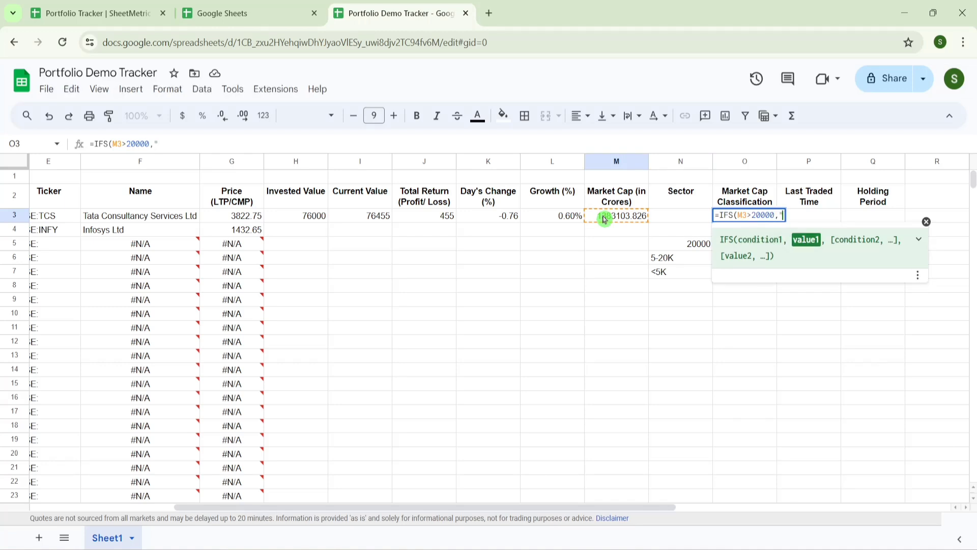
type("arge Ca")
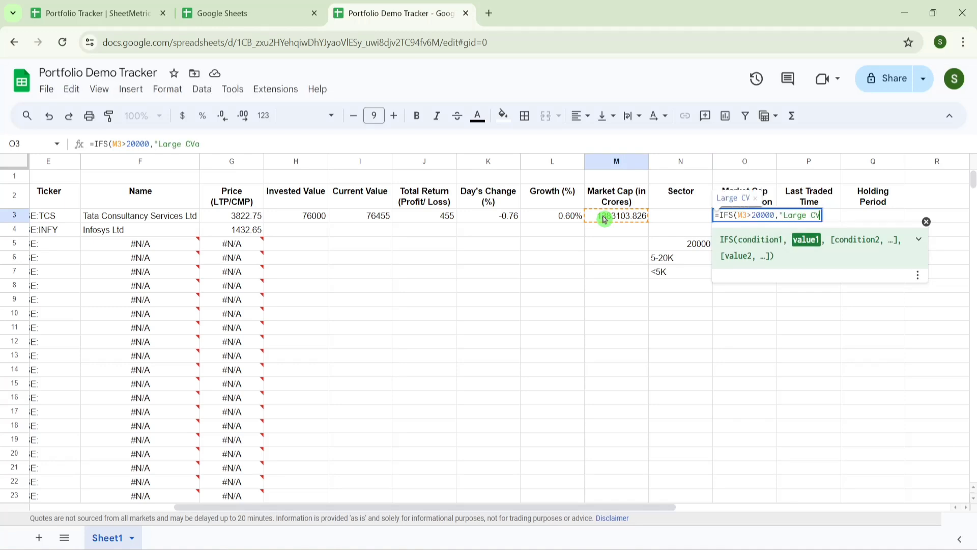
type("p\",")
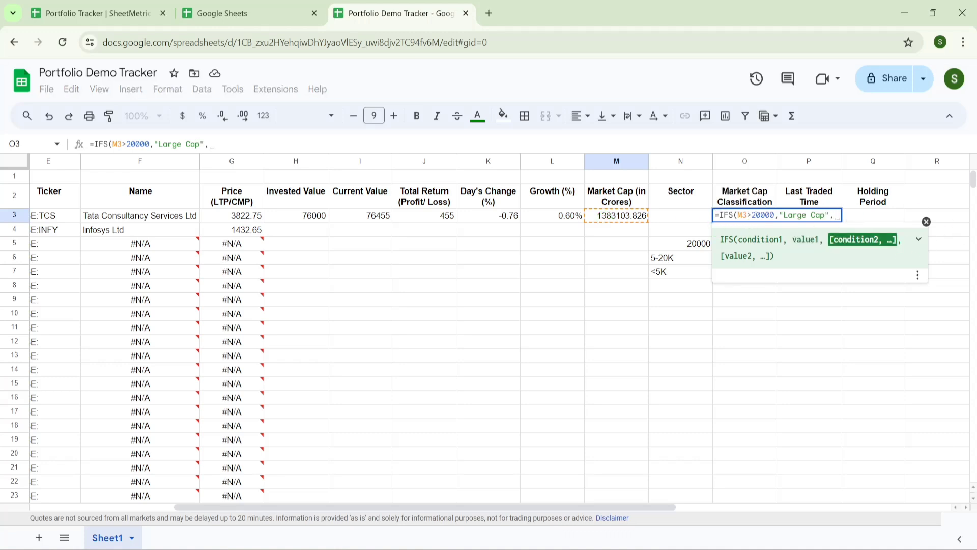
left_click(599, 218)
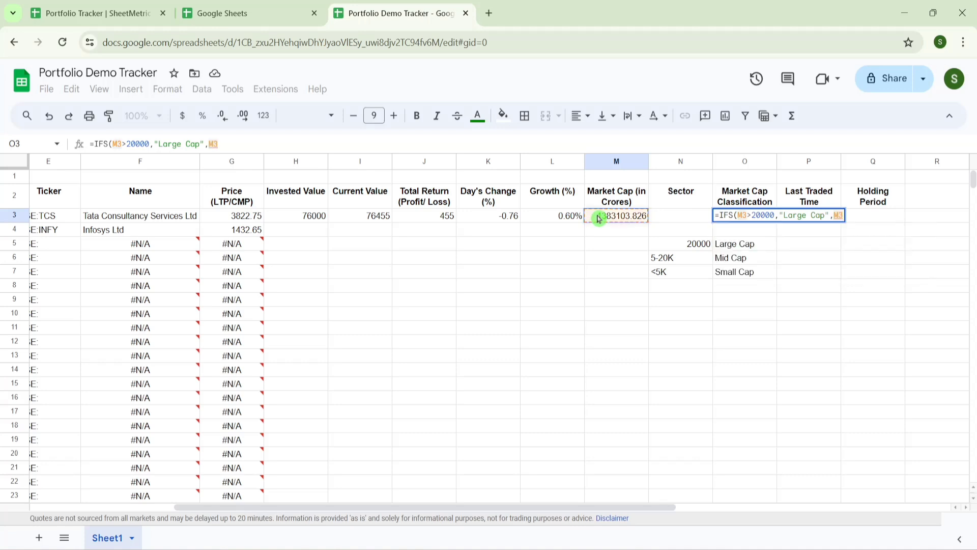
type(">")
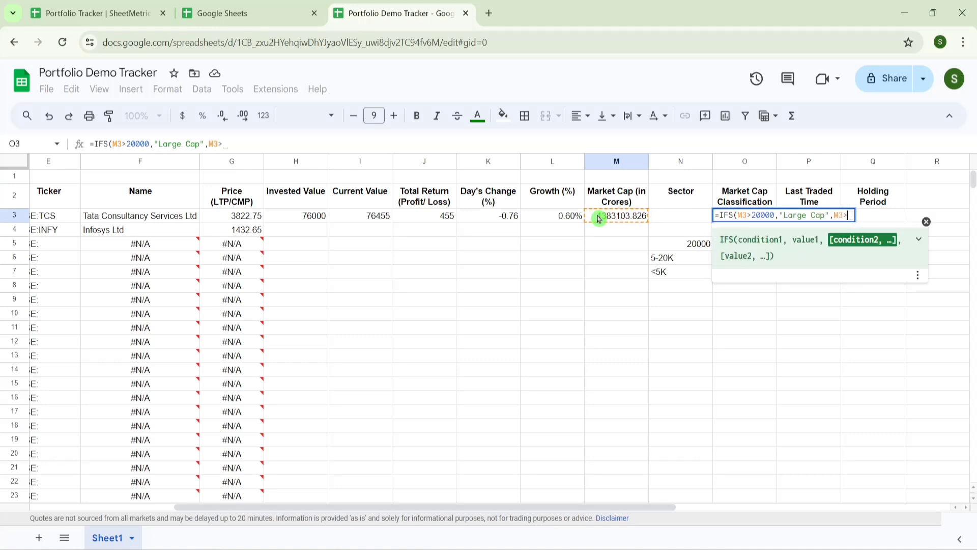
type("5000,")
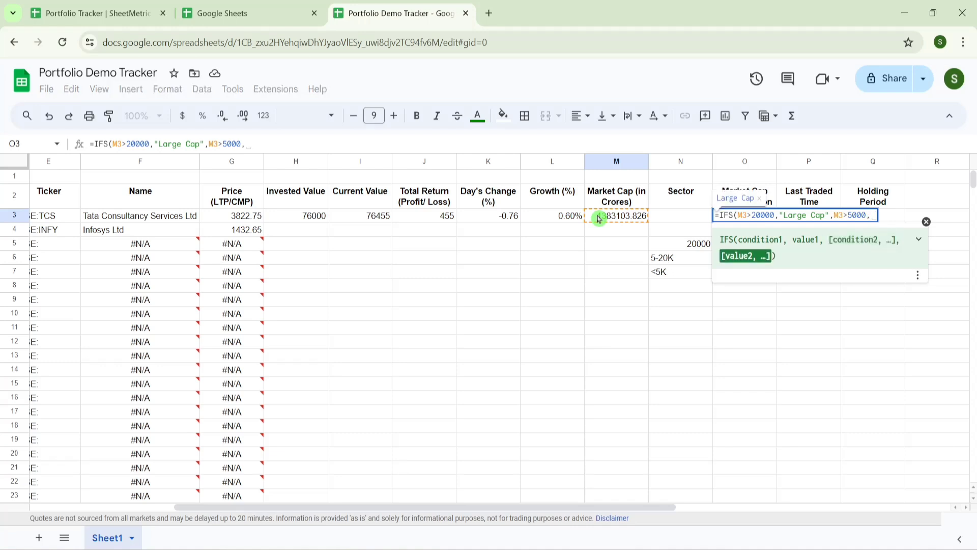
type("\"Mid Cap")
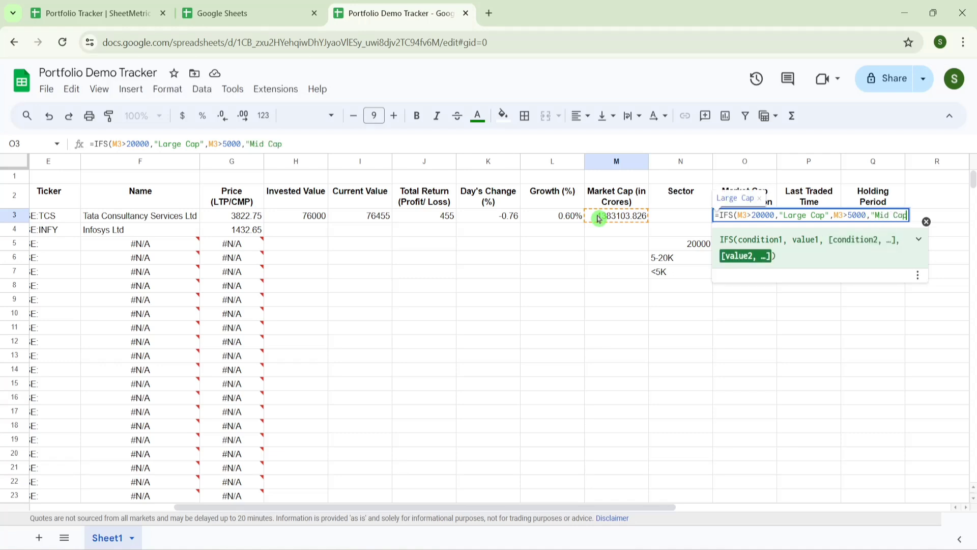
type("\",")
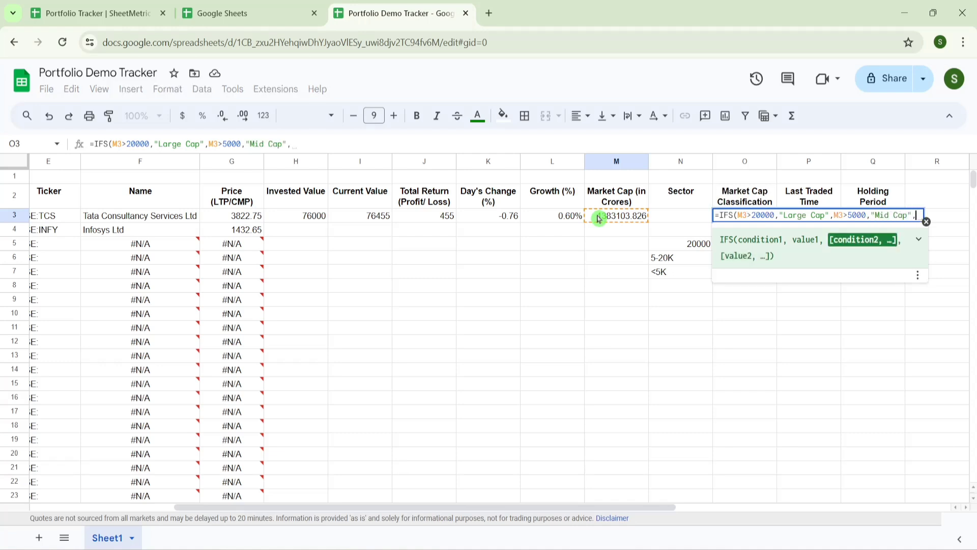
left_click(599, 218)
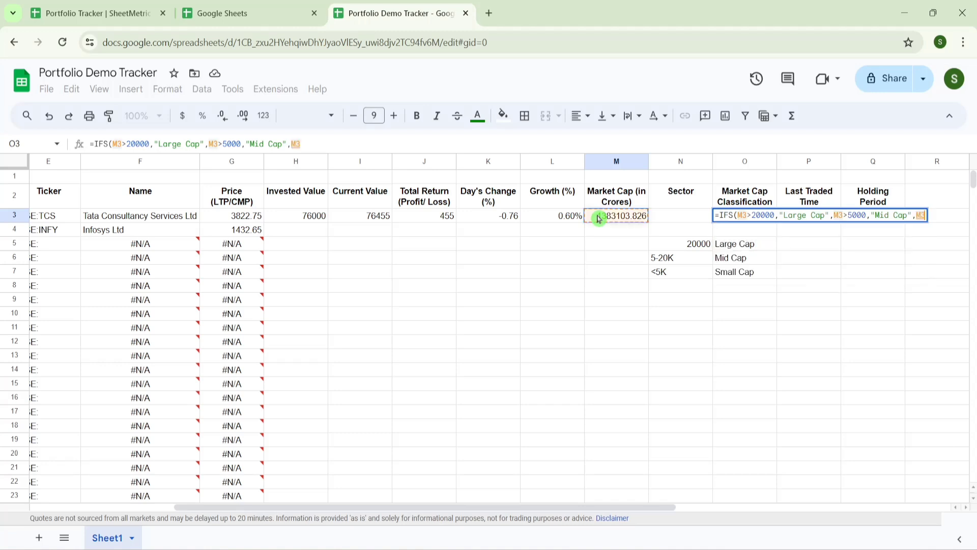
type("<")
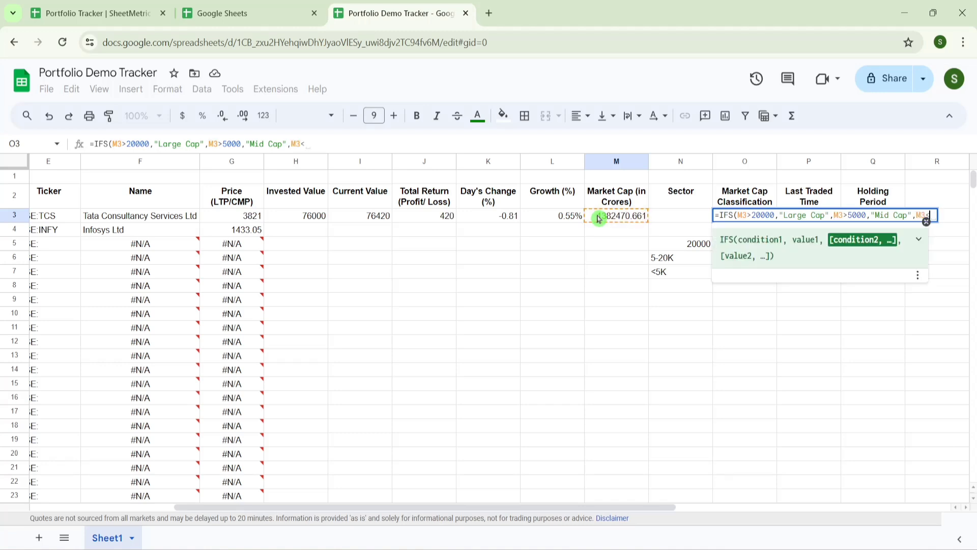
type("5000")
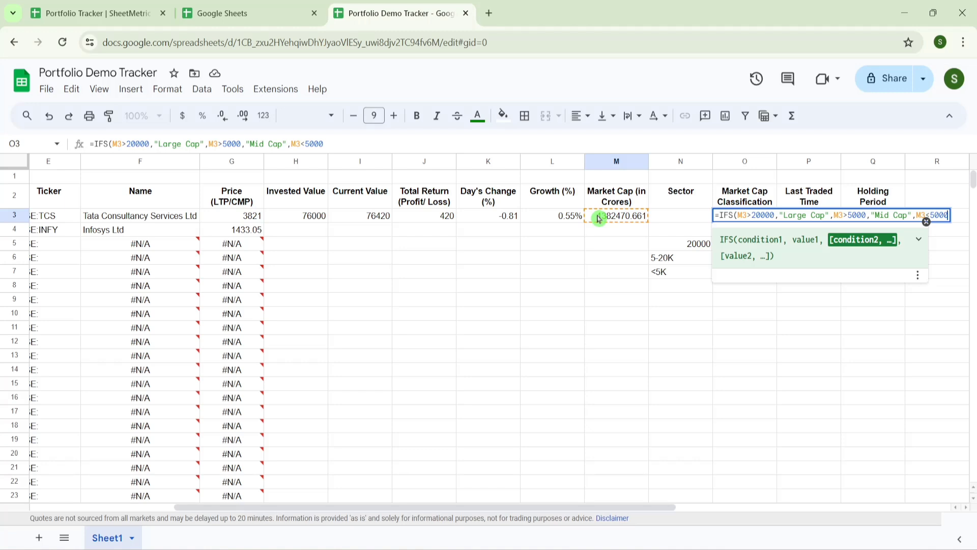
type(",\"")
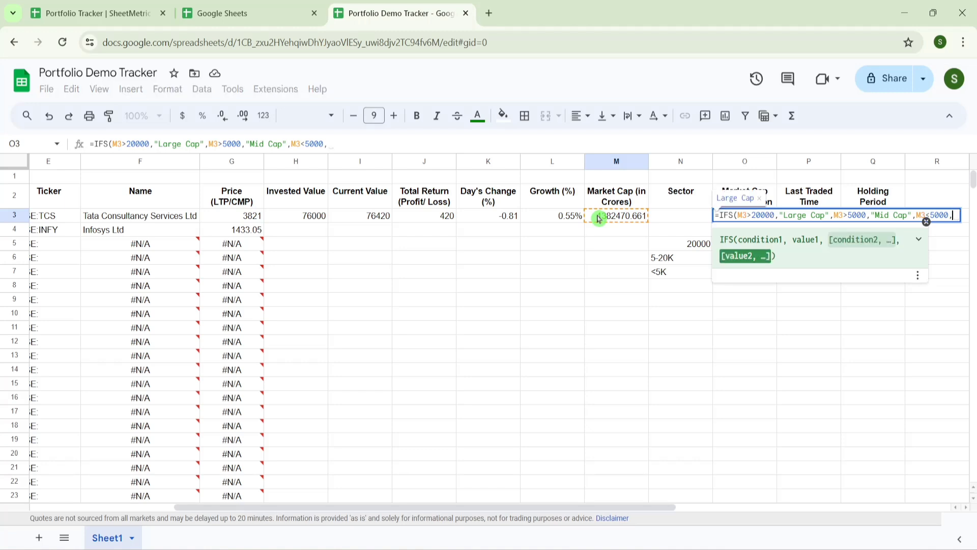
type("Small ")
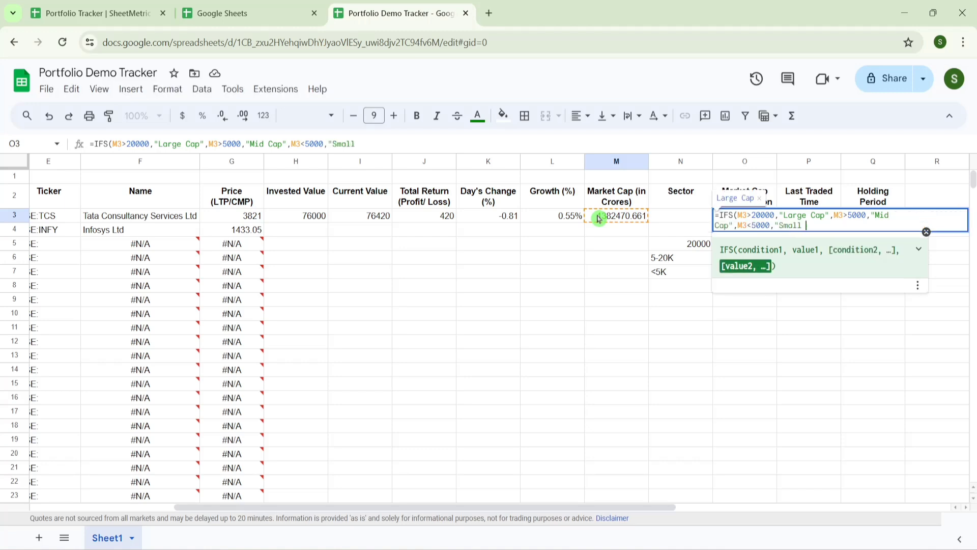
type("Cap\")")
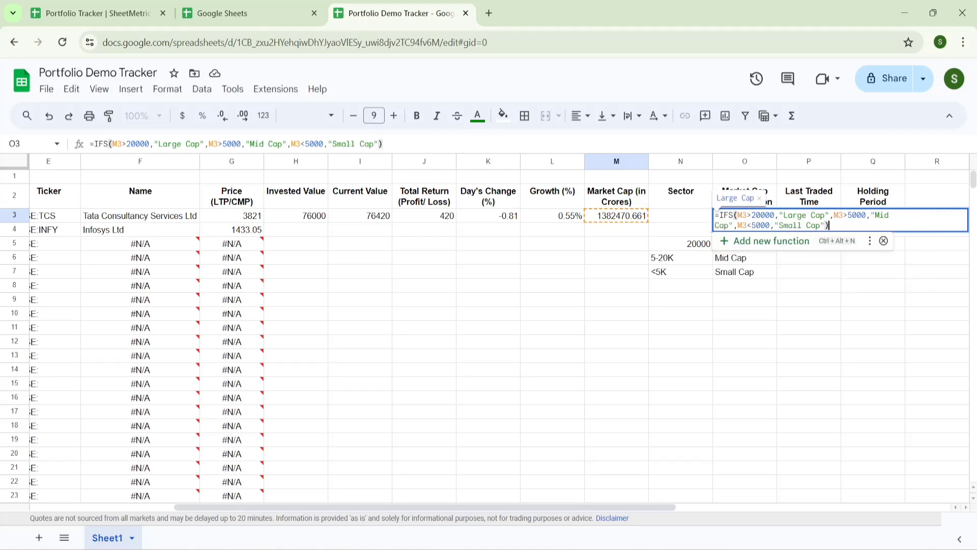
left_click(848, 215)
type("=")
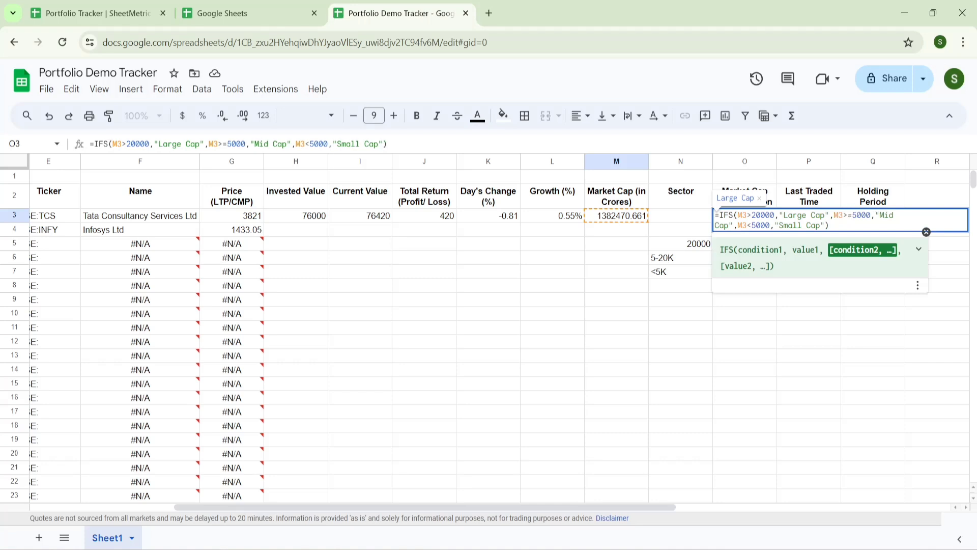
key("Return")
key("Up")
key("Down")
key("Left")
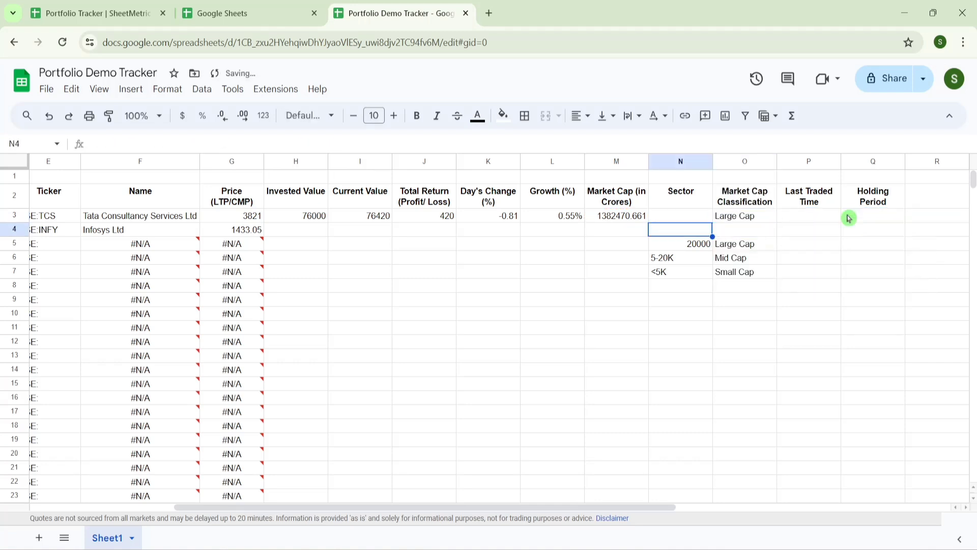
key("Right")
key("Up")
key("Left")
key("Left")
key("Left")
key("Left")
key("Left")
key("Left")
key("Left")
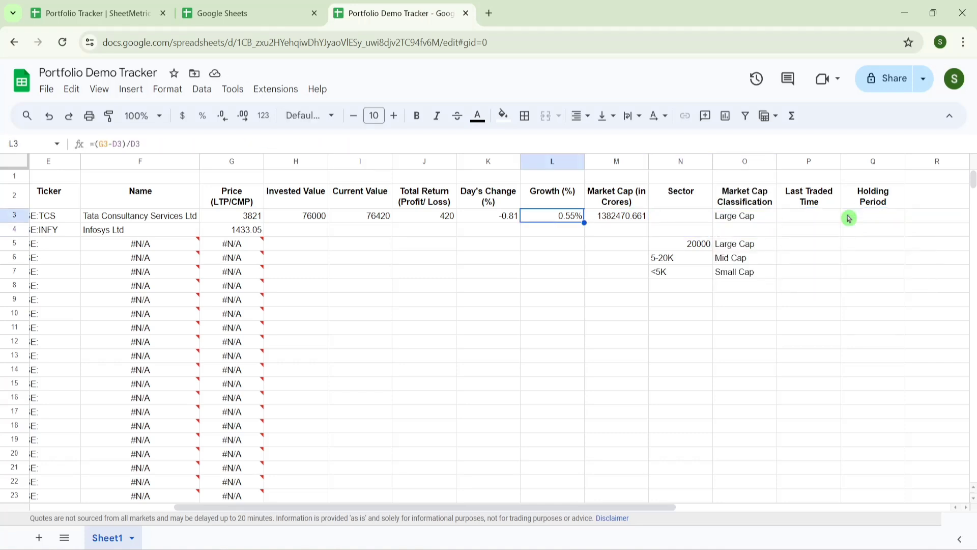
key("Left")
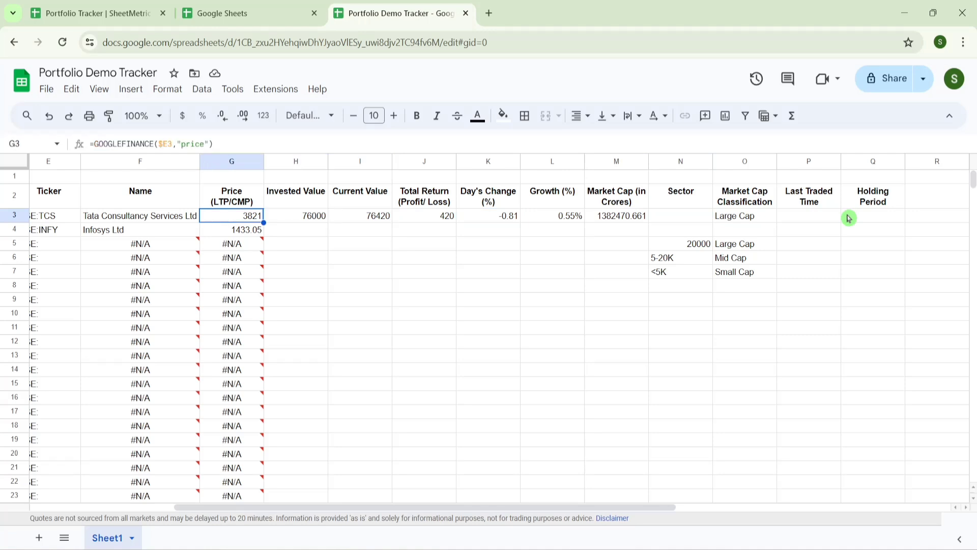
key("Right")
key("Right")
key("Right")
key("Right")
key("Right")
key("Right")
key("Right")
key("Right")
key("Right")
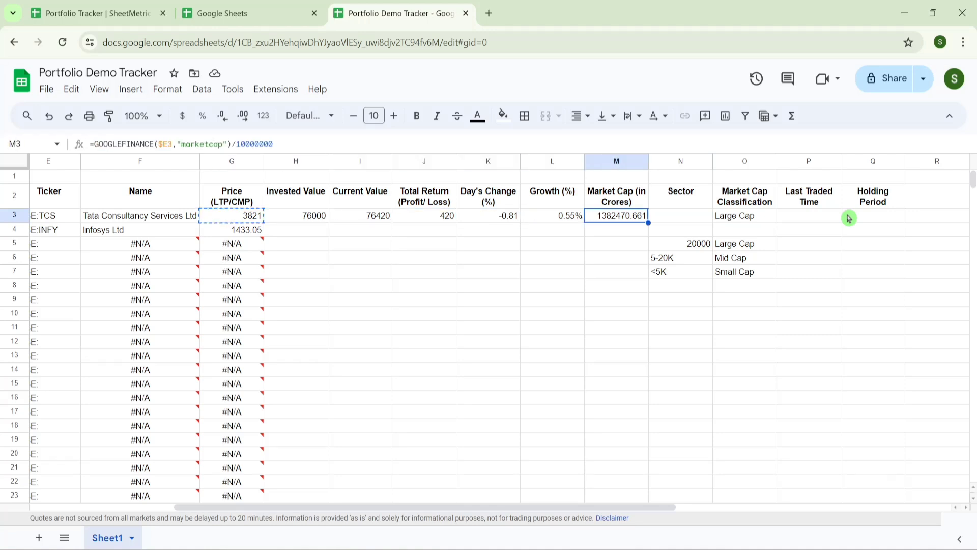
type("=GOOGLEFINANCE($E3,\"price\")")
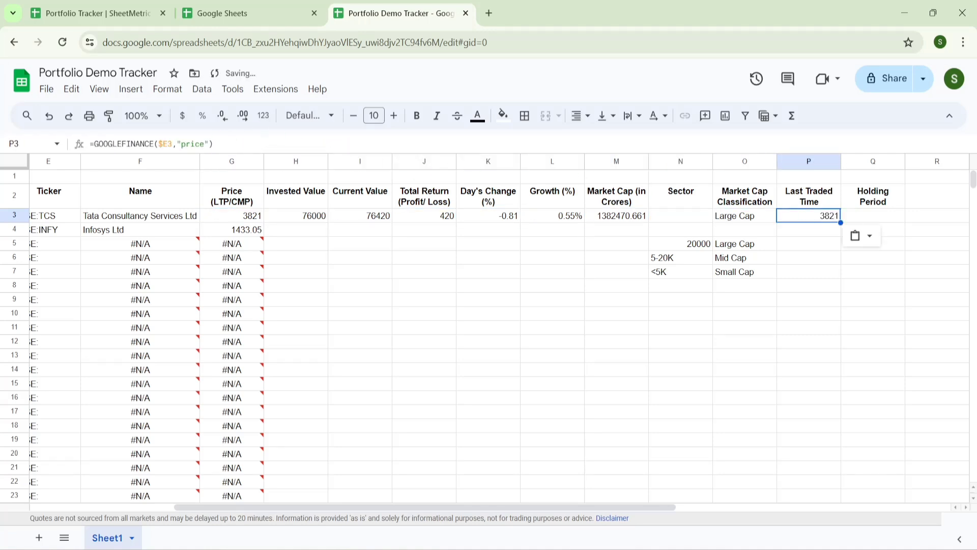
- Change P3's GOOGLEFINANCE attribute to "tradetime" and reload the sheet
left_click(205, 144)
key("BackSpace")
key("BackSpace")
key("BackSpace")
key("BackSpace")
key("BackSpace")
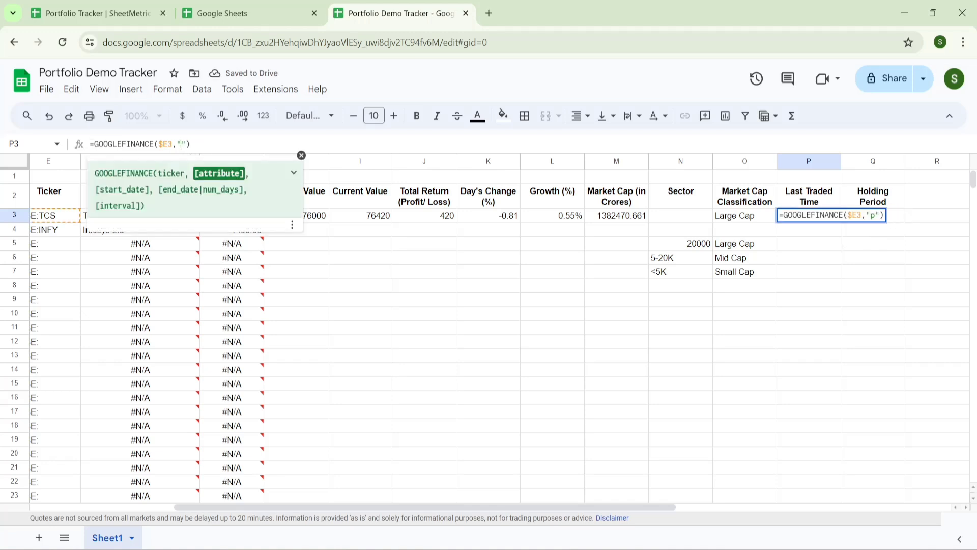
type("tradetime")
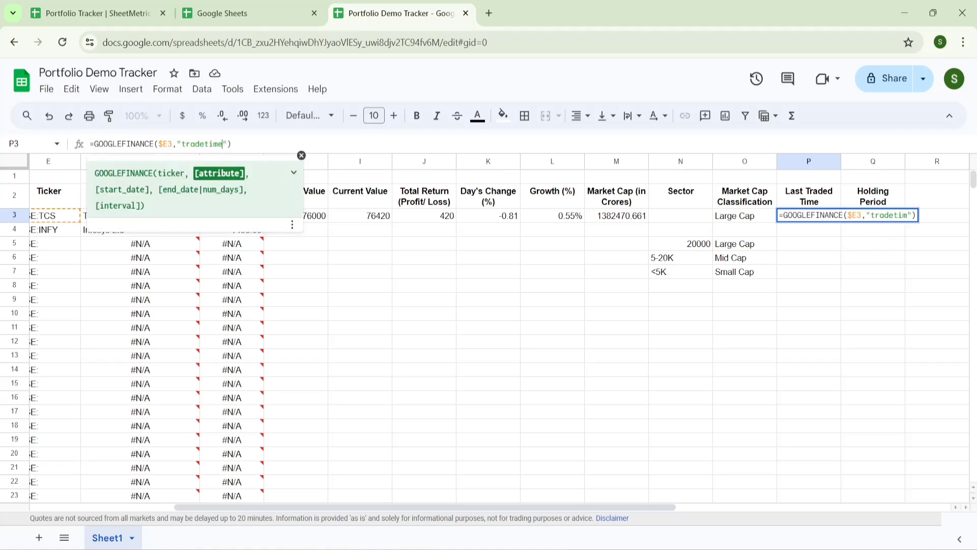
key("Return")
key("Up")
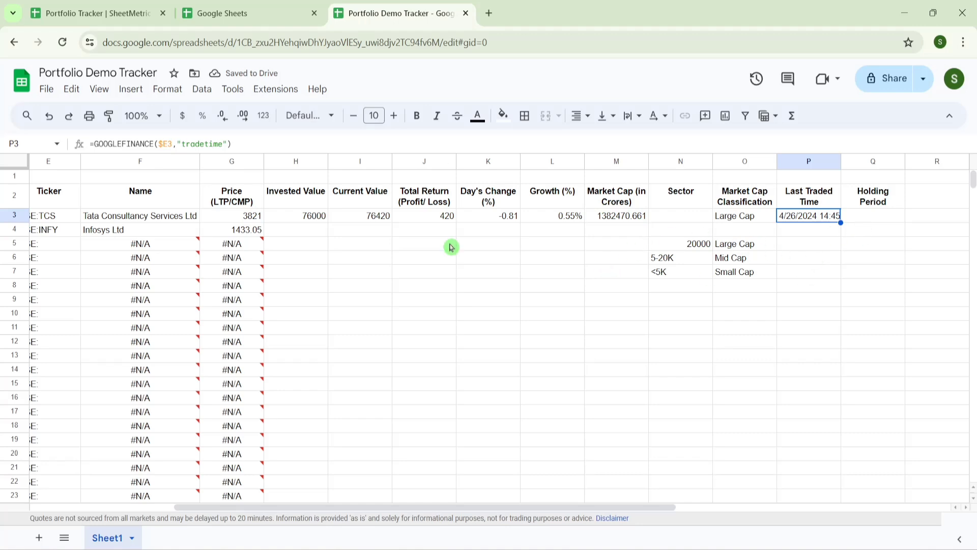
left_click(64, 44)
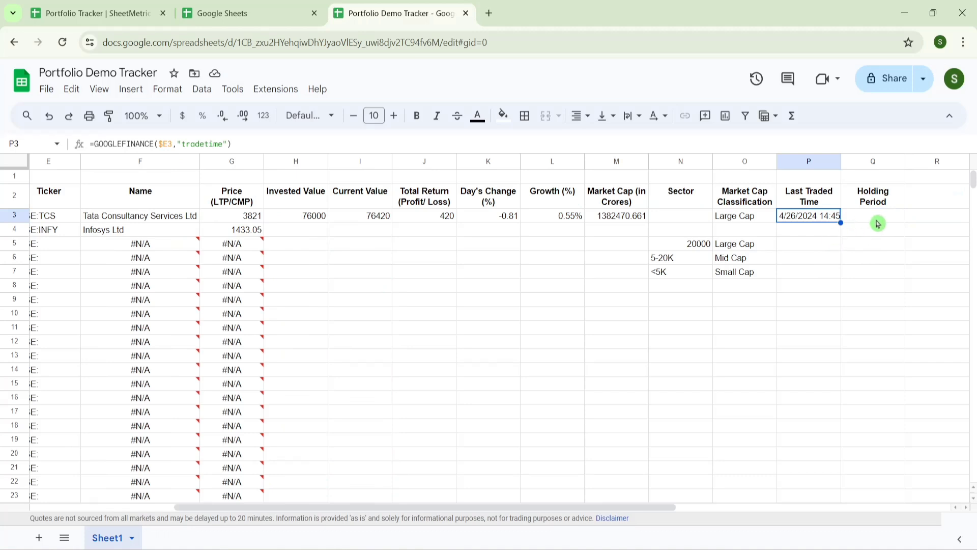
- Enter =TODAY()-B3 in Q3 to show TCS's 9-day holding period
left_click(877, 223)
type("=Today")
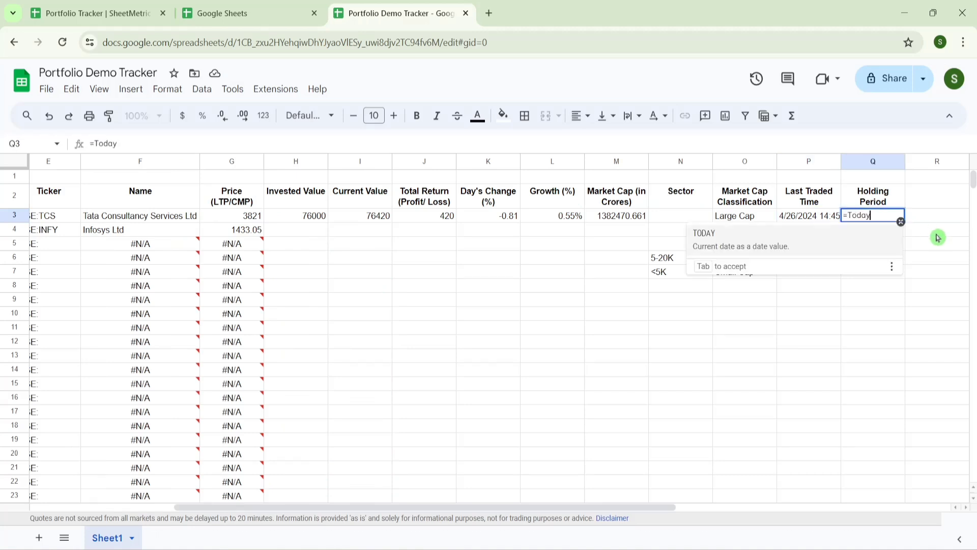
left_click(790, 257)
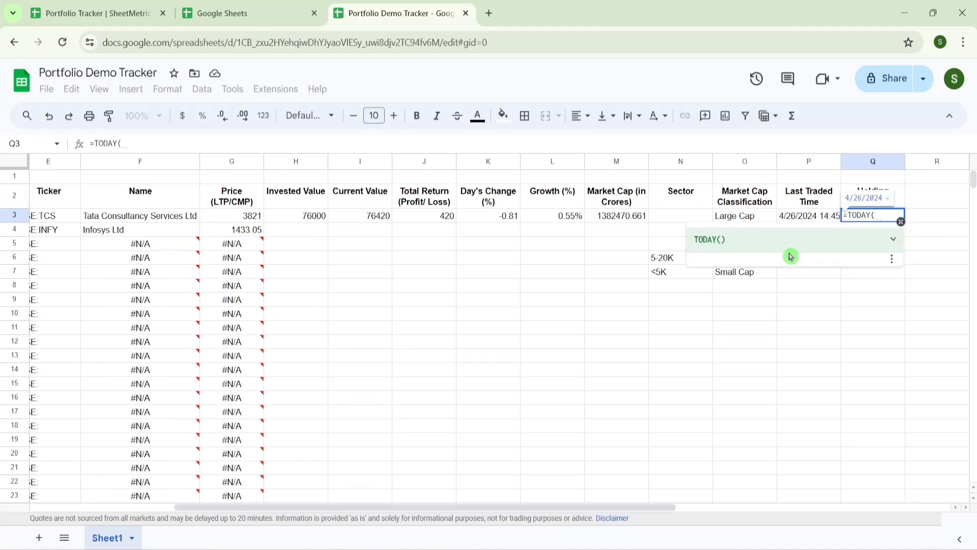
type(")-")
left_click(568, 218)
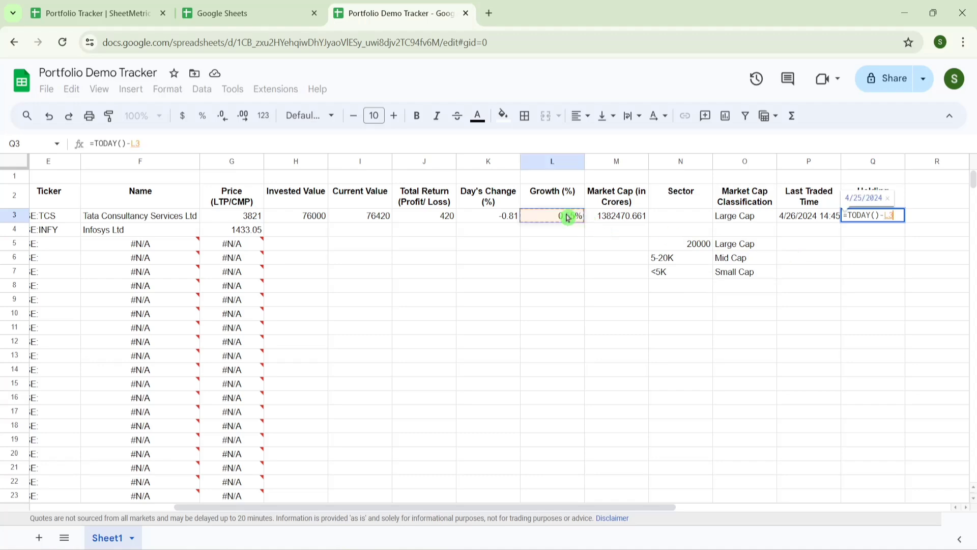
key("Left")
key("Left")
key("Left")
key("Left")
key("Left")
key("Left")
key("Left")
key("Left")
key("Left")
key("Left")
key("Return")
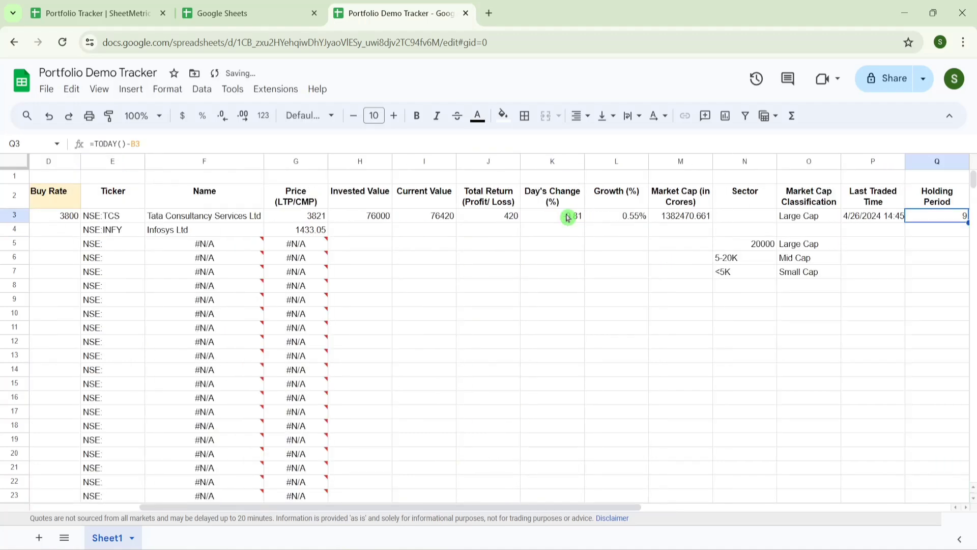
key("Left")
key("Left")
key("Left")
key("Left")
key("Right")
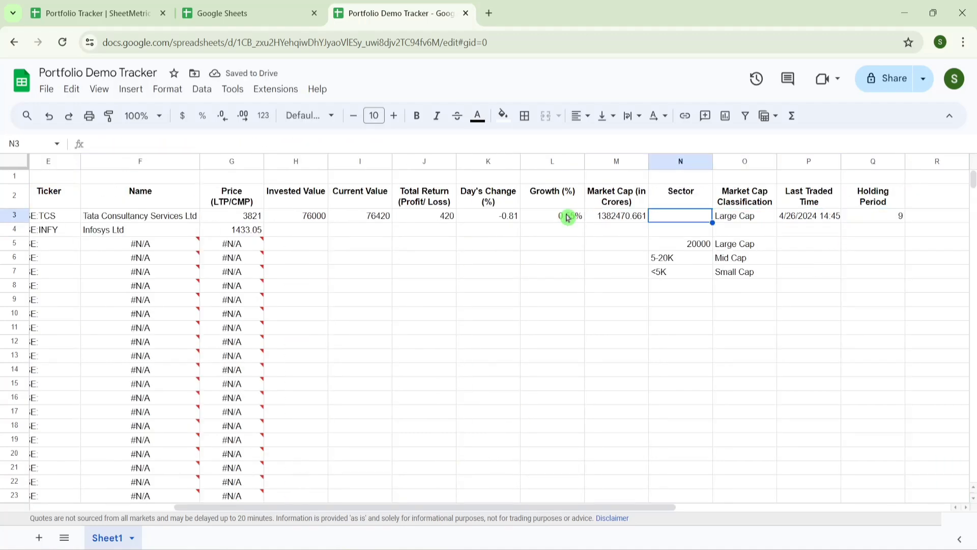
key("Down")
key("Down")
key("shift+Down")
key("shift+Down")
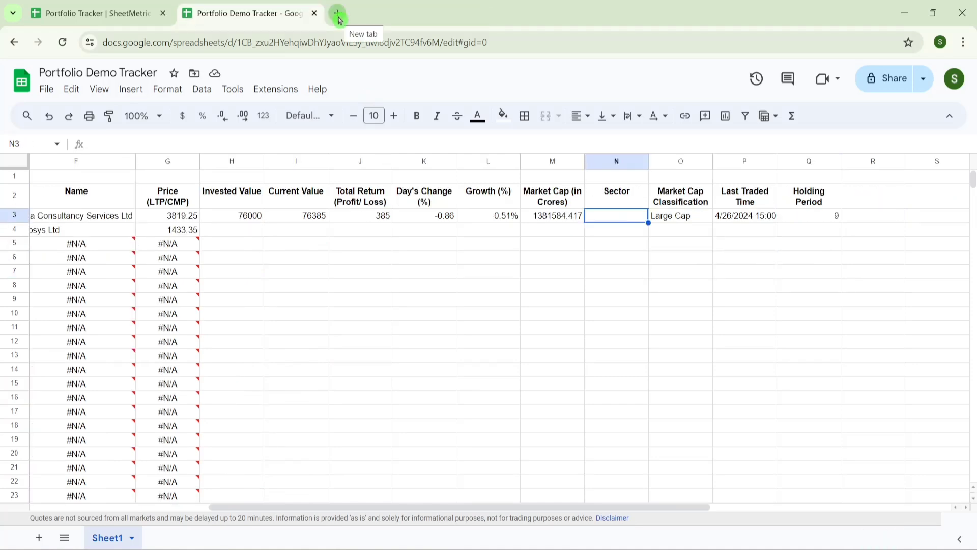
- Load ticker.finology.in/company/TCS in a new tab and locate its IT - Software sector
left_click(339, 20)
type("https://ticker.finology.in/company/TCS")
key("Return")
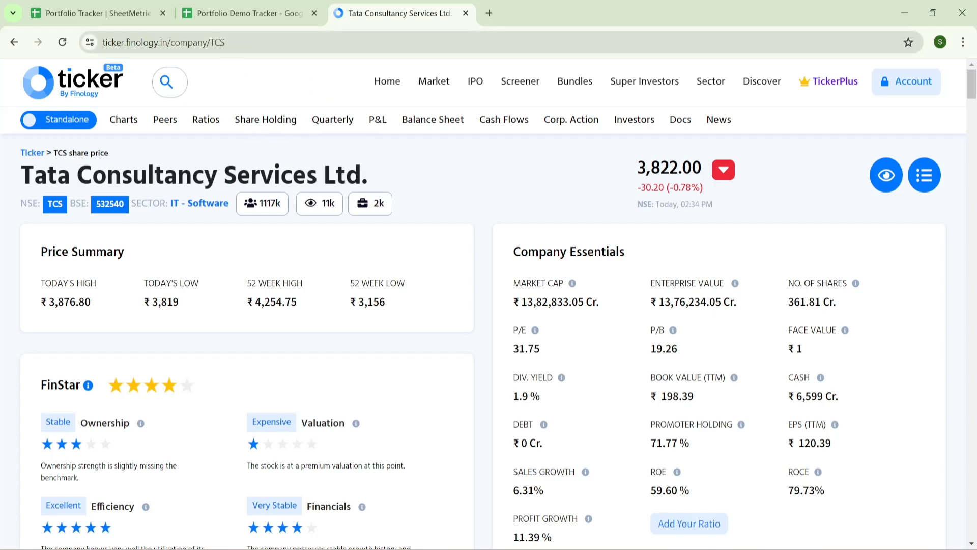
scroll(931, 316, "down", 2)
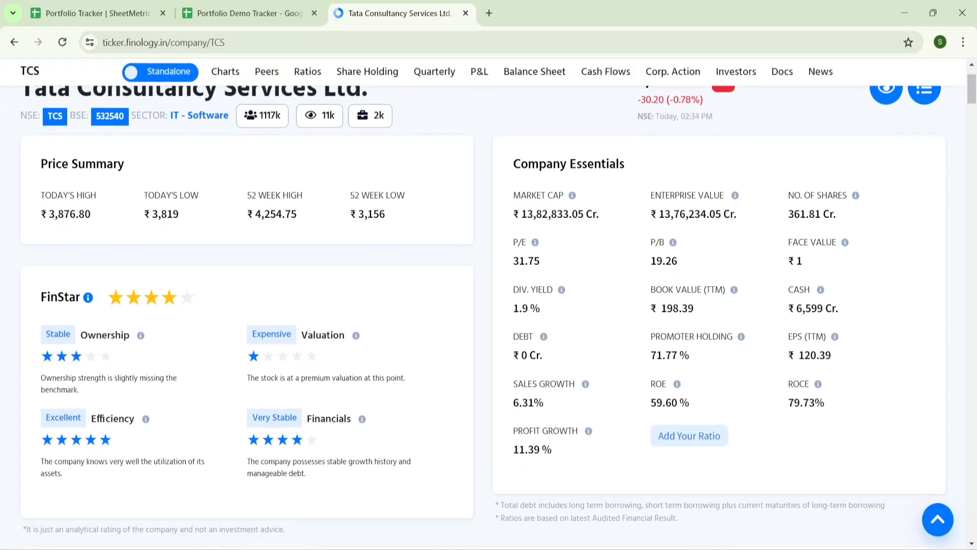
scroll(921, 408, "up", 2)
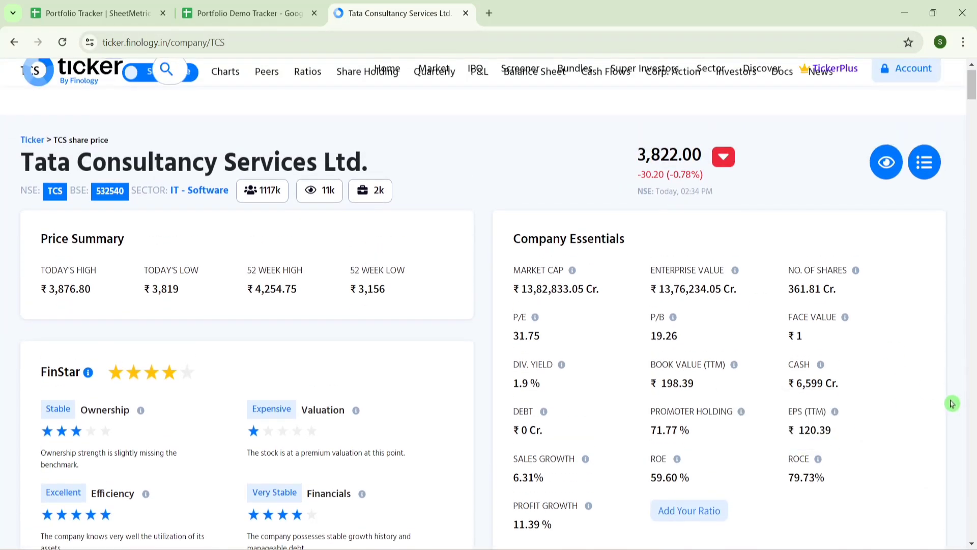
left_click_drag(230, 211, 184, 209)
left_click(186, 210)
left_click_drag(226, 42, 112, 42)
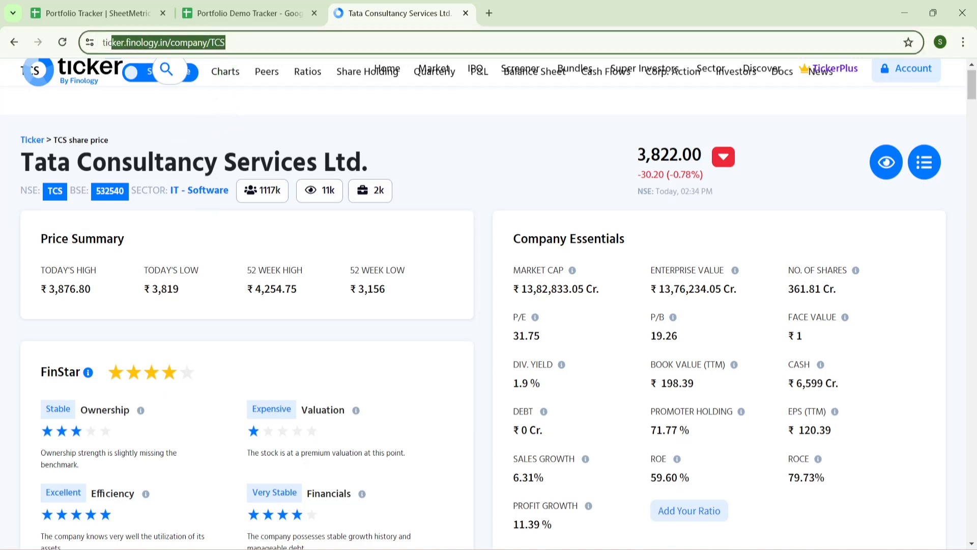
left_click(255, 99)
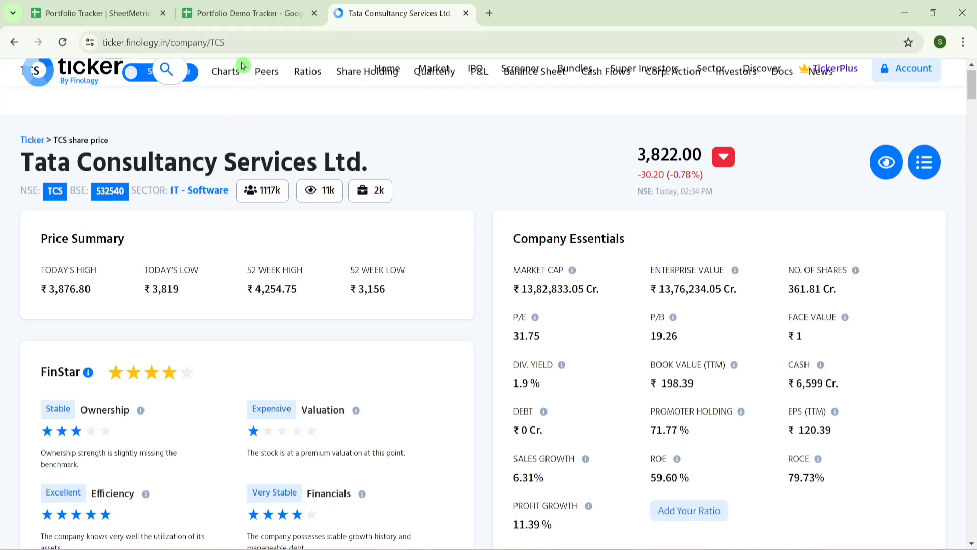
- Switch the URL to the INFY company page, then return to the TCS page
key("ctrl+l")
key("End")
key("BackSpace")
key("BackSpace")
key("BackSpace")
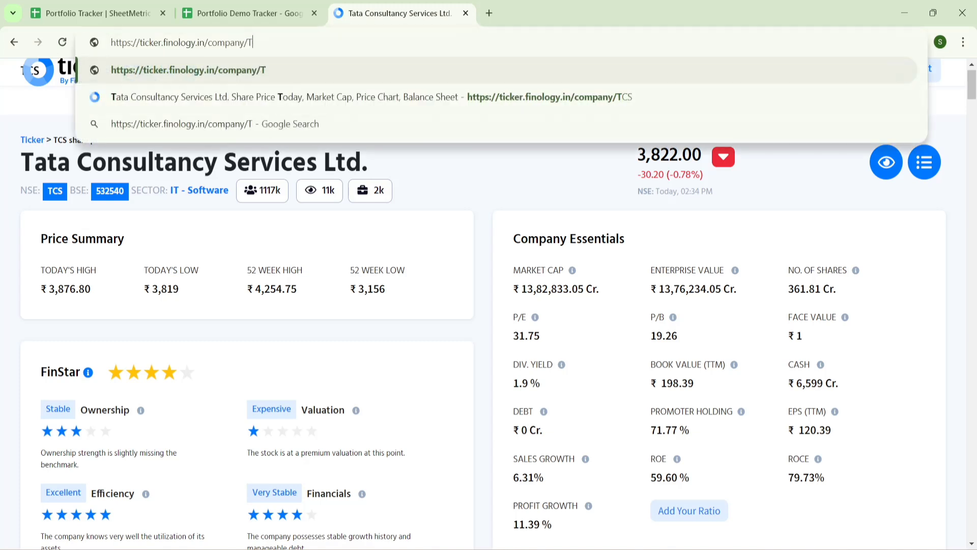
type("INFY")
key("Return")
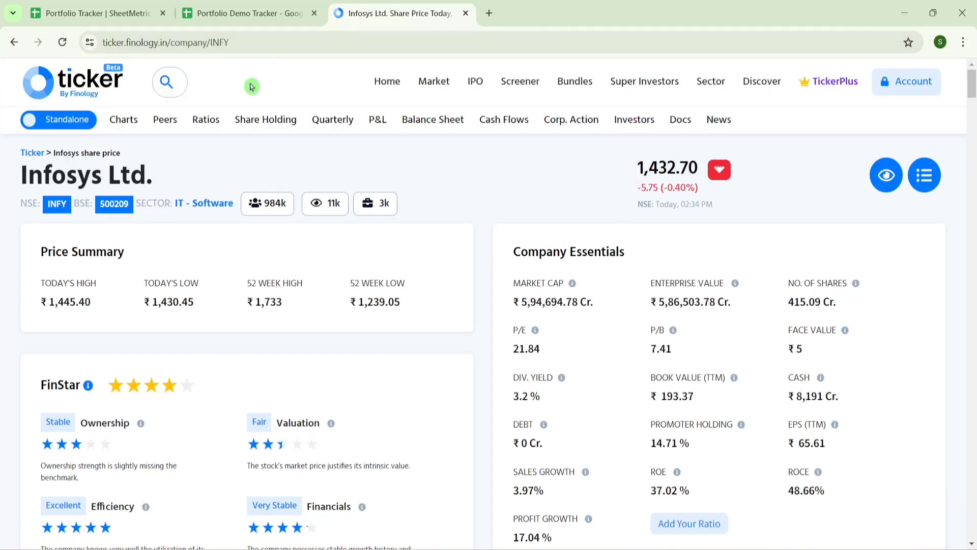
left_click_drag(231, 42, 103, 42)
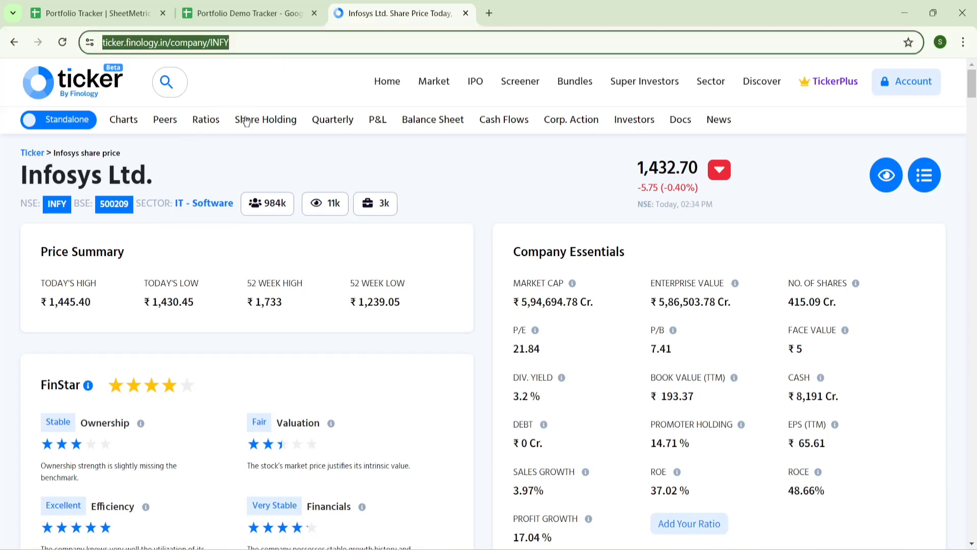
left_click(178, 222)
left_click(182, 42)
key("BackSpace")
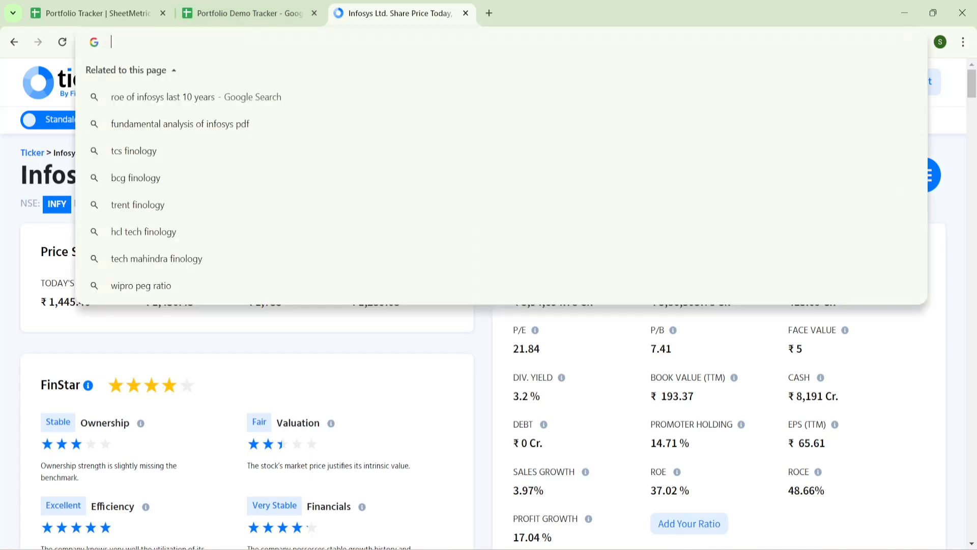
type("ticker")
key("Down")
key("Down")
key("Down")
key("Down")
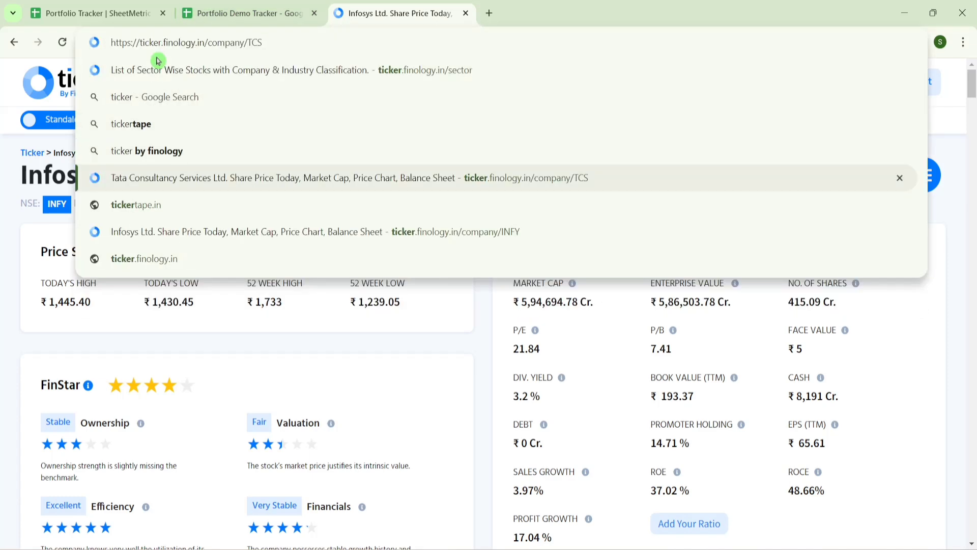
key("Return")
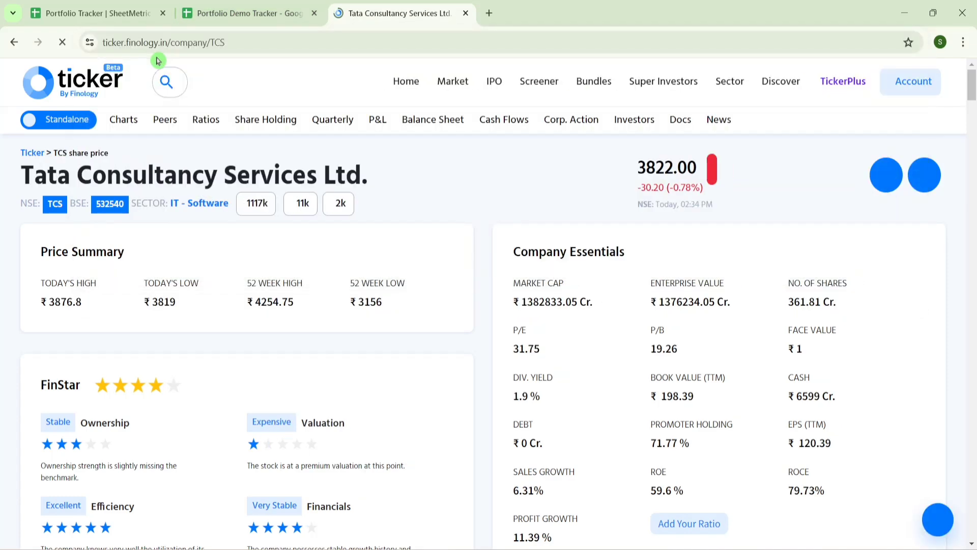
left_click(279, 13)
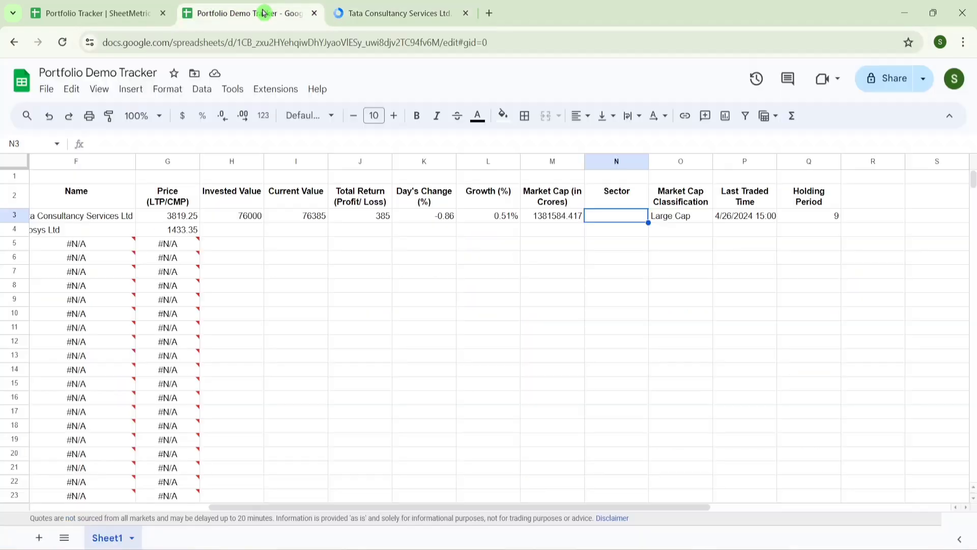
type("=Import")
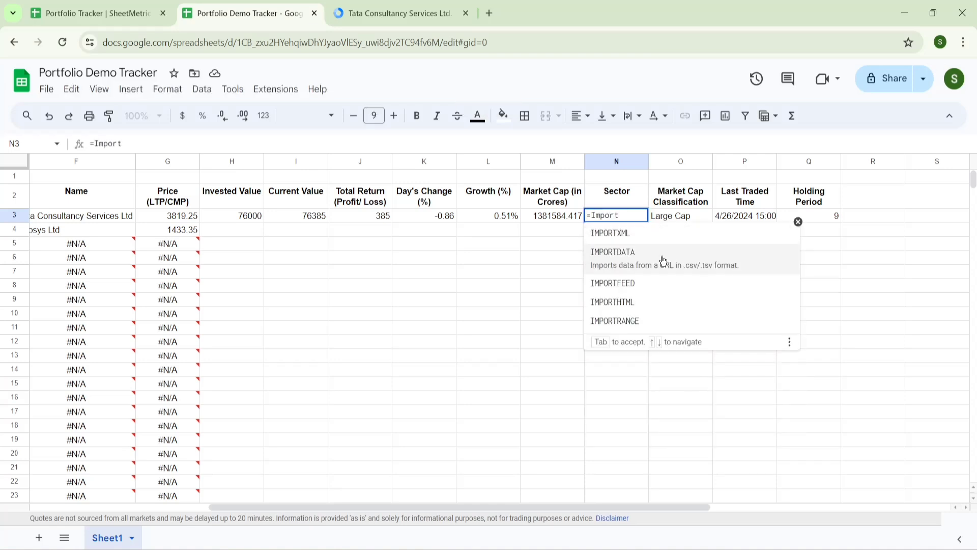
left_click(618, 235)
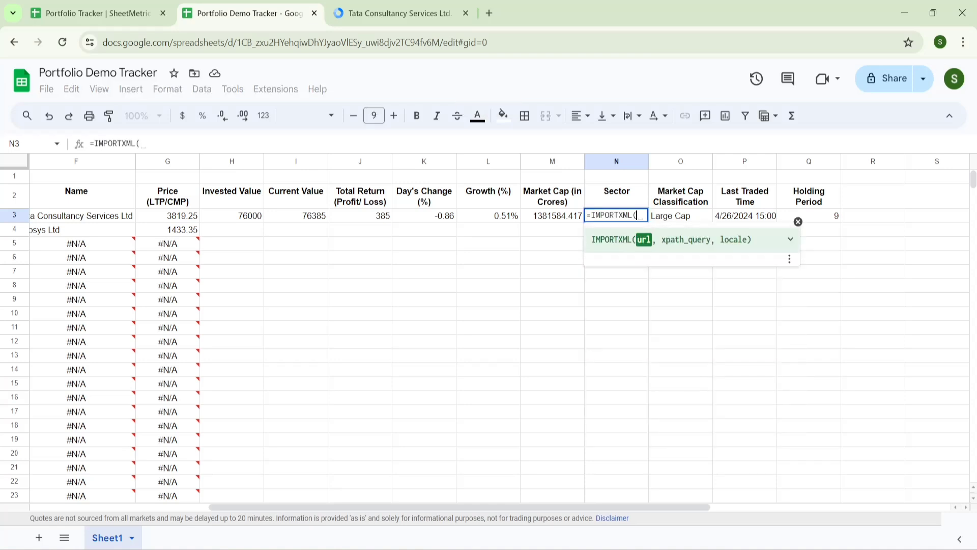
left_click(790, 239)
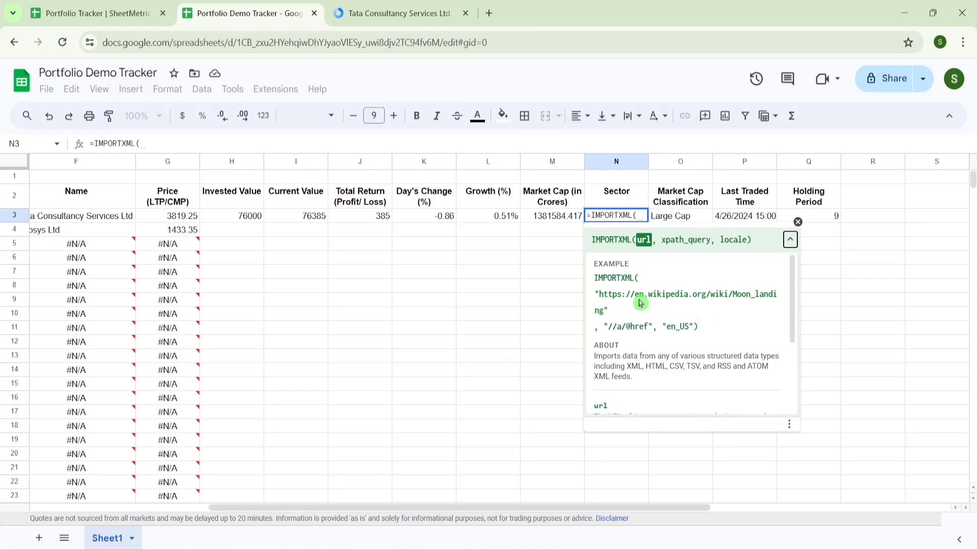
left_click(413, 4)
left_click_drag(232, 44, 88, 50)
key("ctrl+c")
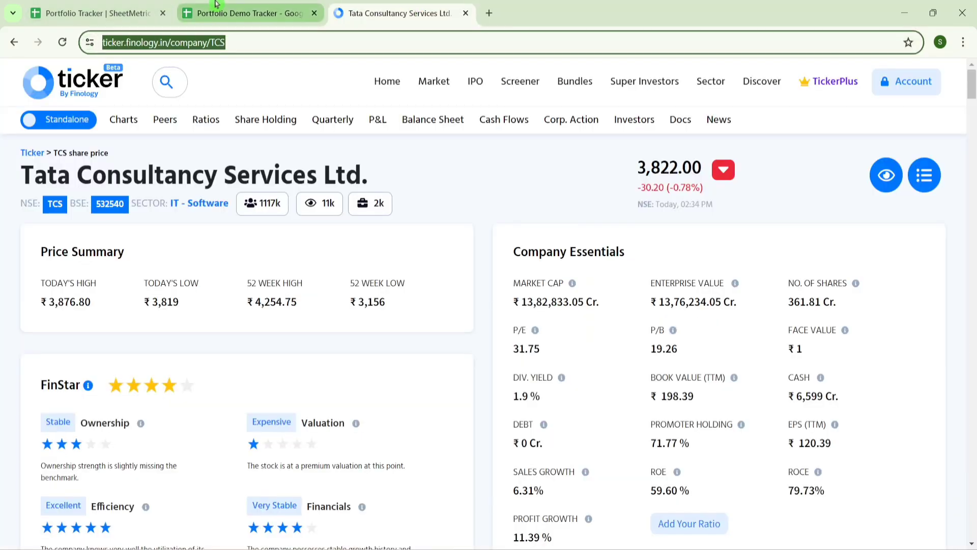
left_click(249, 12)
type("\"")
key("ctrl+v")
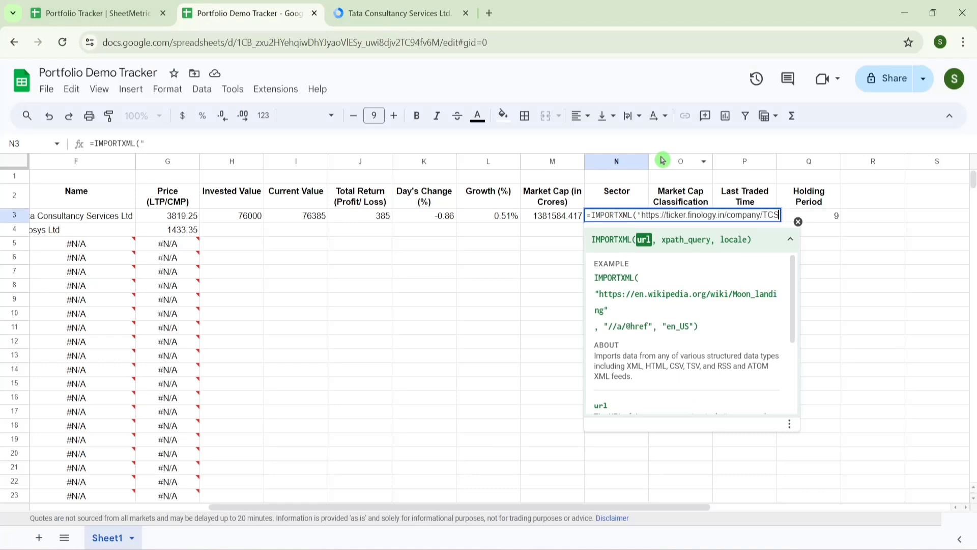
type("\",")
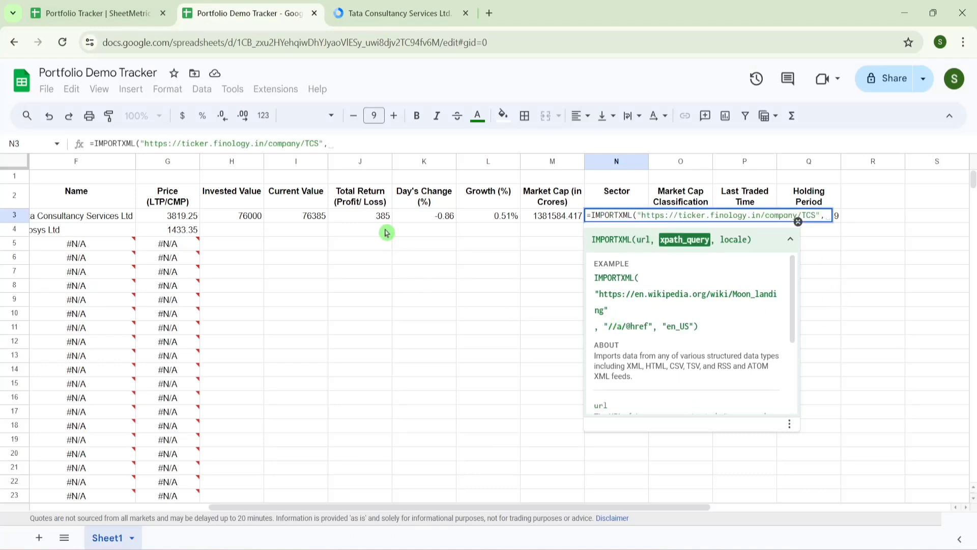
left_click(394, 10)
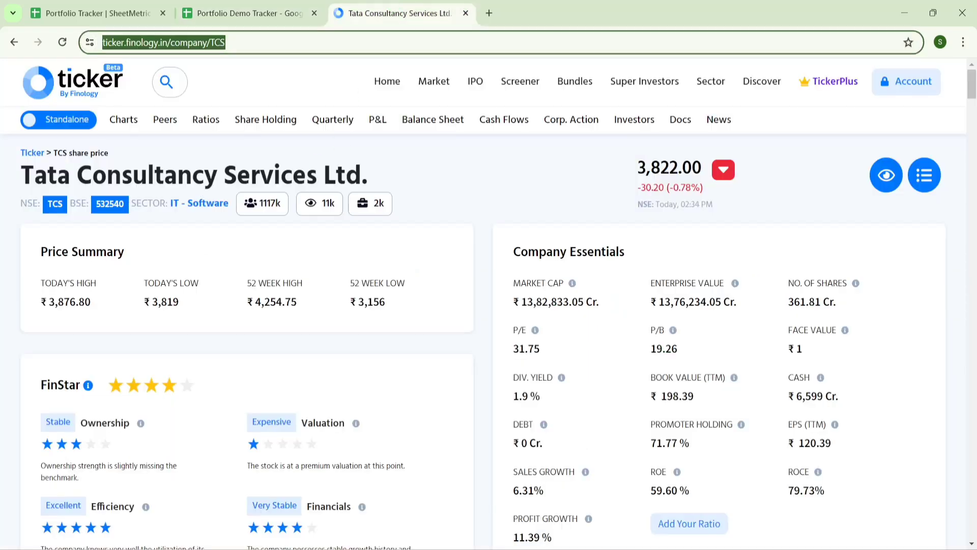
- Inspect the IT - Software sector link and copy its full XPath from DevTools
left_click(212, 233)
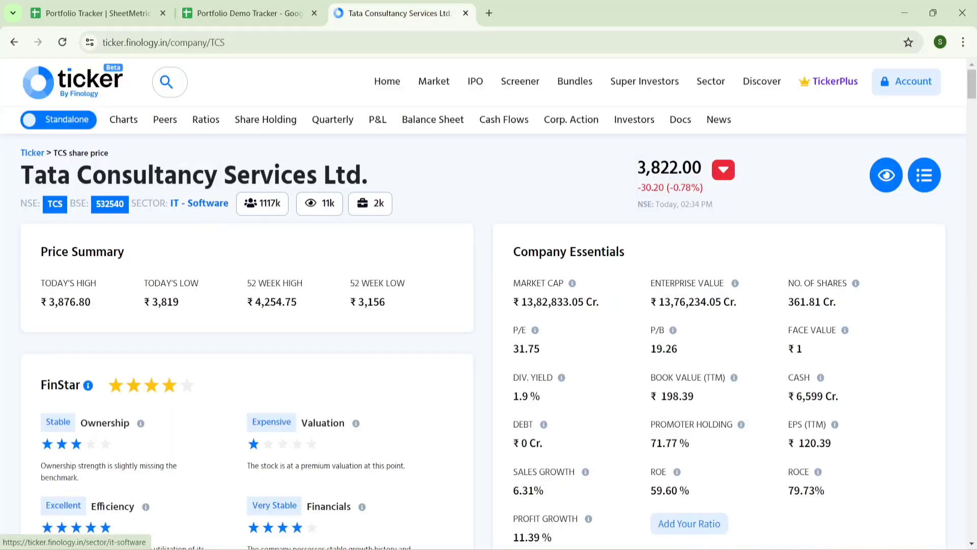
left_click_drag(167, 203, 220, 206)
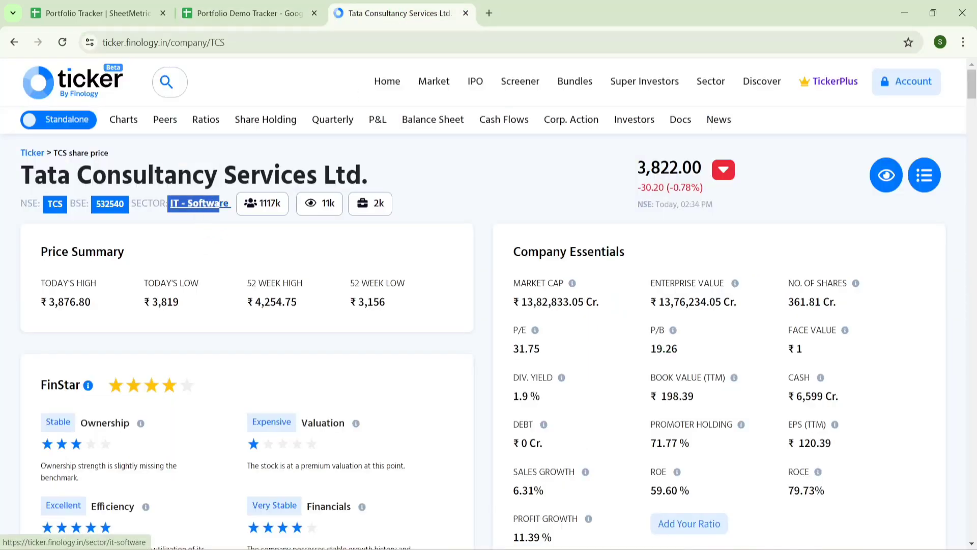
right_click(204, 206)
left_click(217, 455)
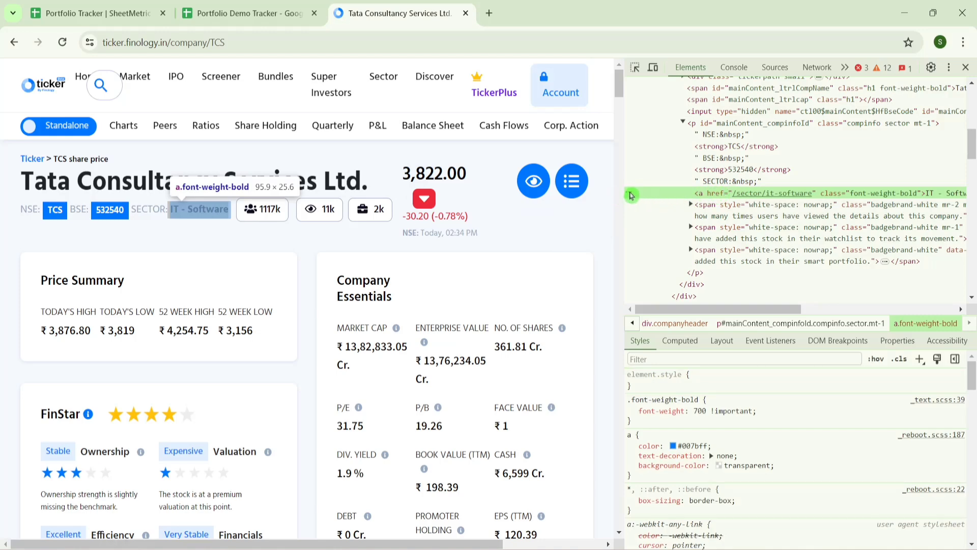
right_click(631, 195)
mouse_move(707, 310)
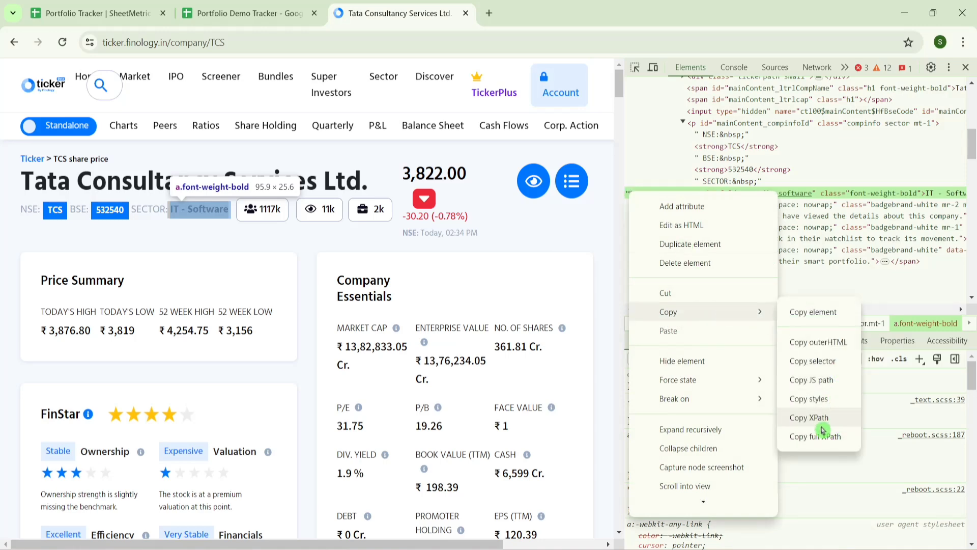
left_click(823, 443)
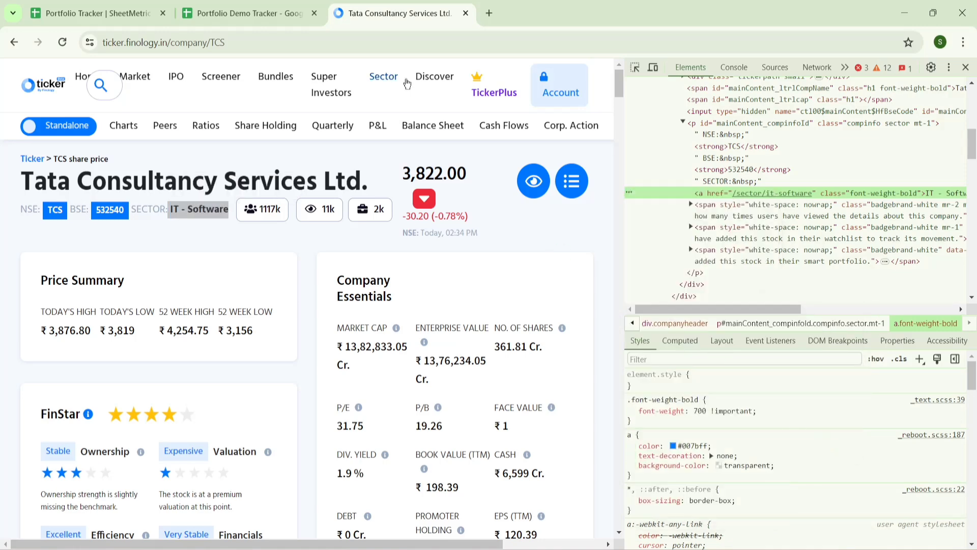
left_click(275, 5)
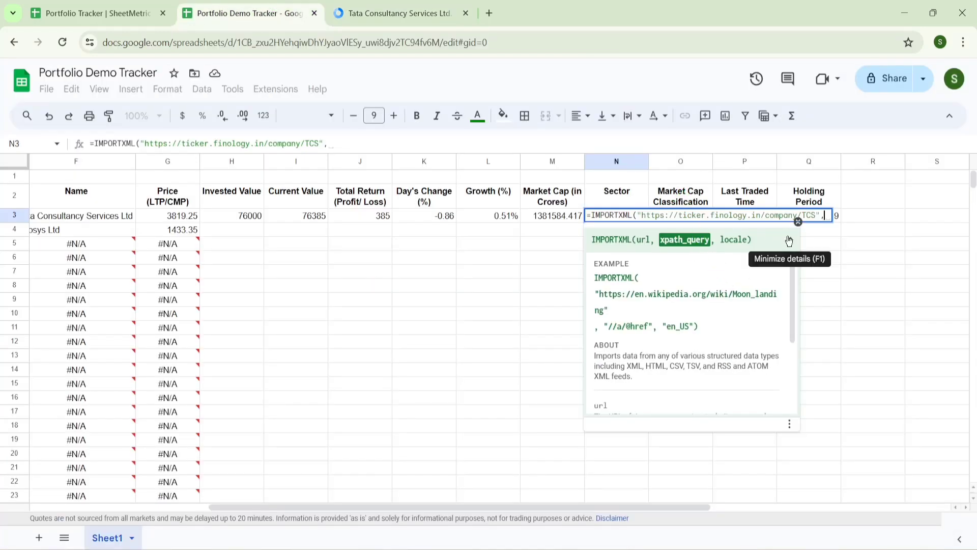
- Finish N3's IMPORTXML with the pasted XPath in quotes and a closing parenthesis
type("\"")
key("ctrl+v")
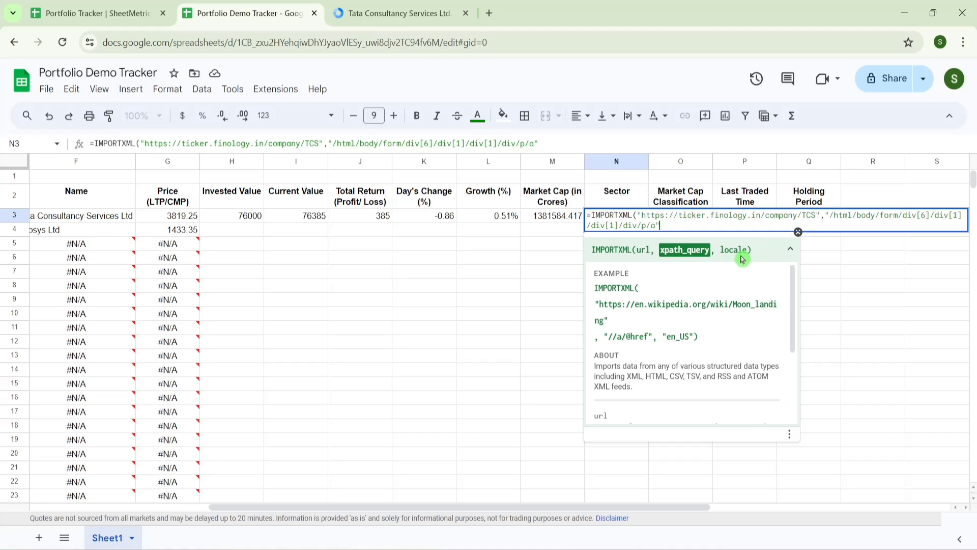
type(")")
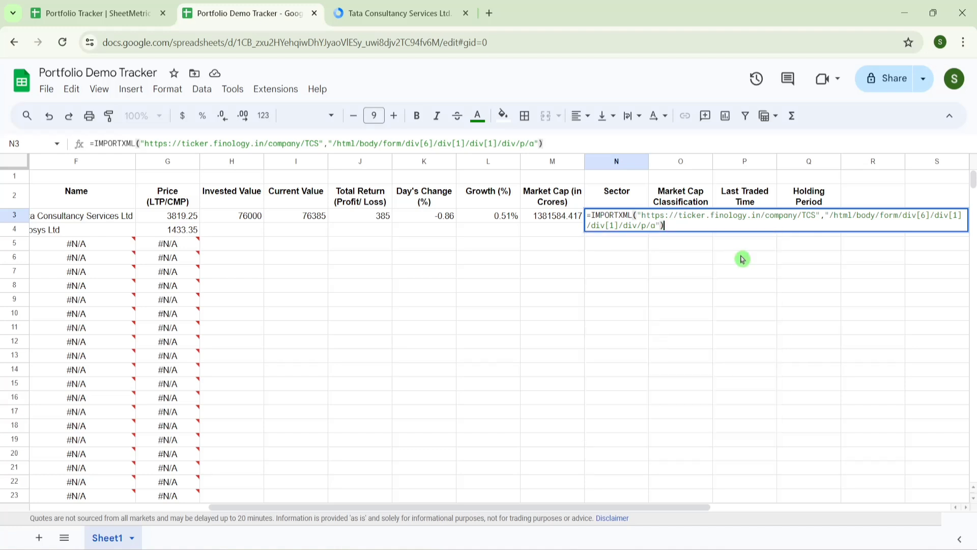
key("Return")
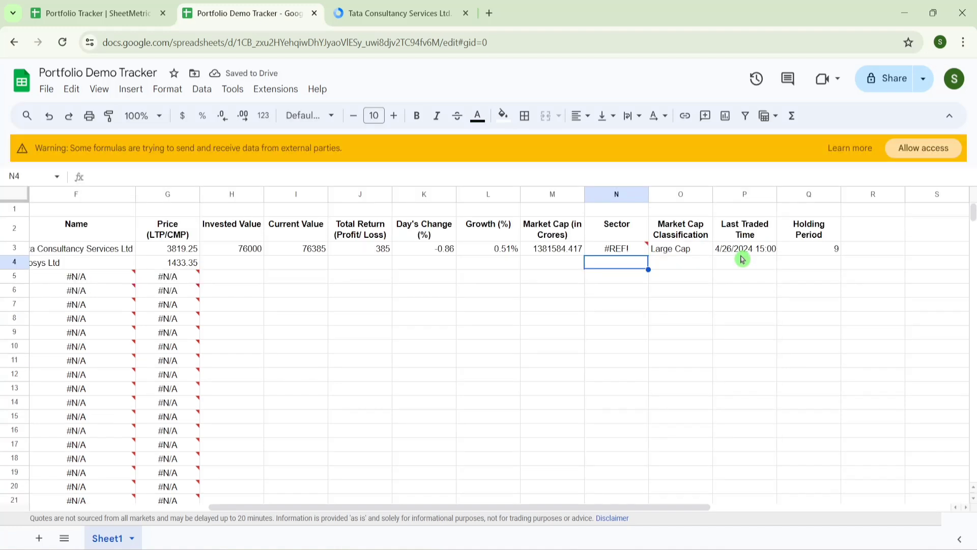
left_click(922, 148)
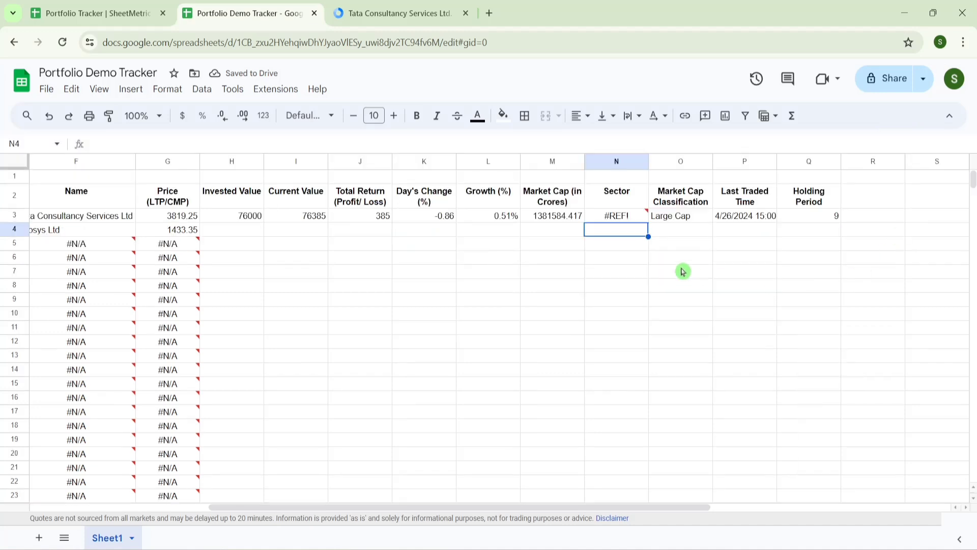
- Allow external data access, test the Finology URL with VEDL, and autofit column N
mouse_move(626, 215)
left_click(785, 317)
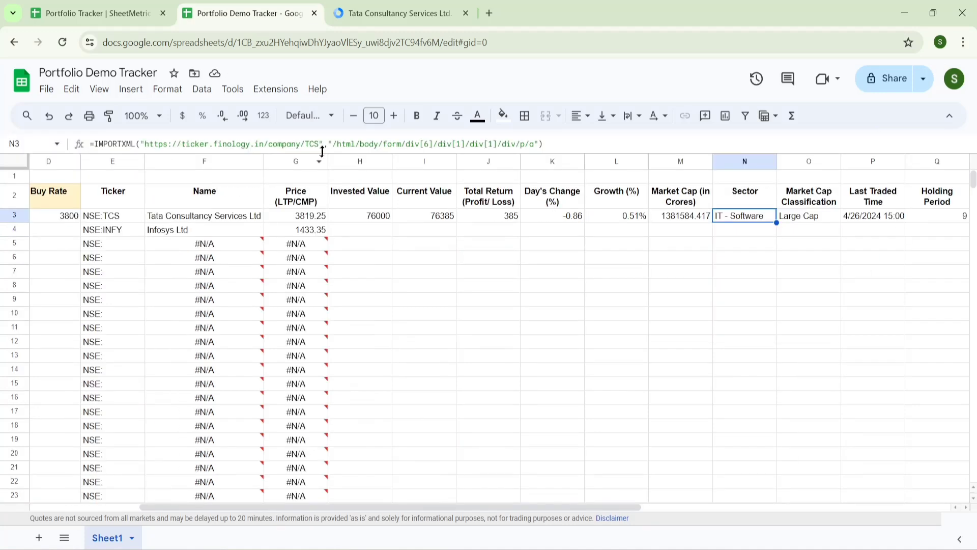
left_click(316, 144)
type("VEDL")
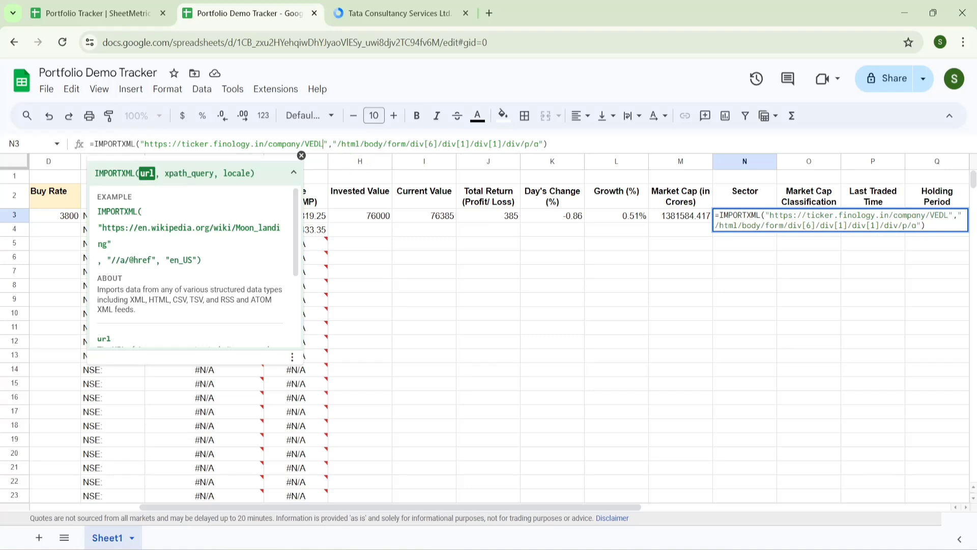
key("Return")
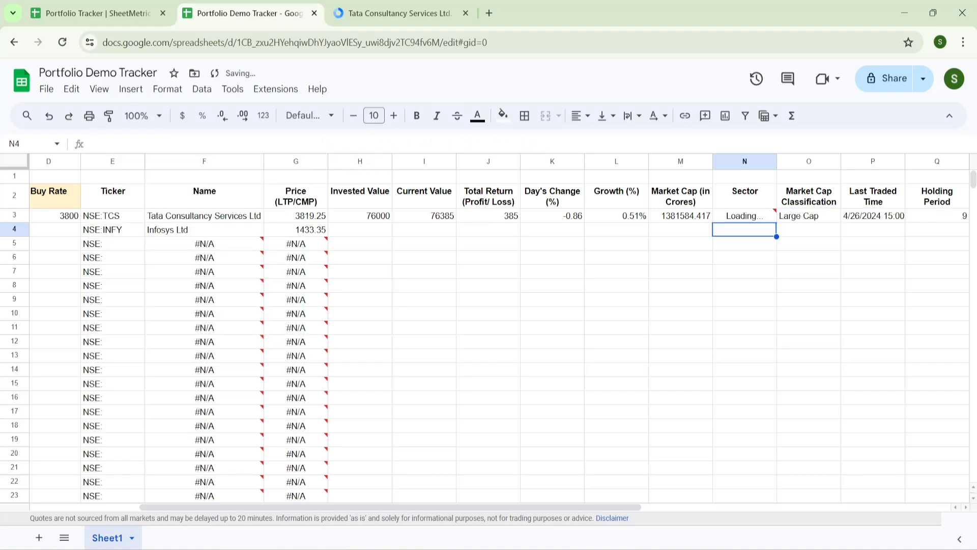
left_click(744, 216)
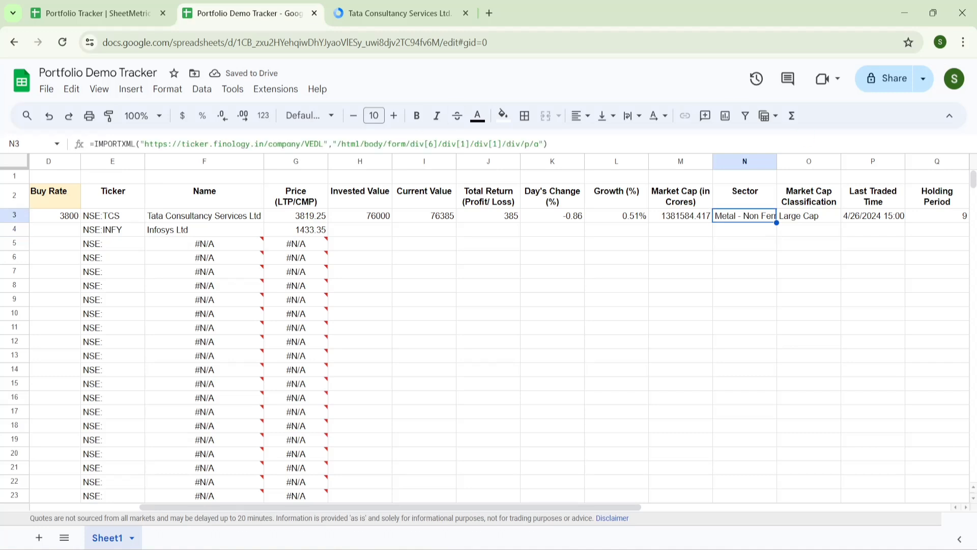
double_click(777, 160)
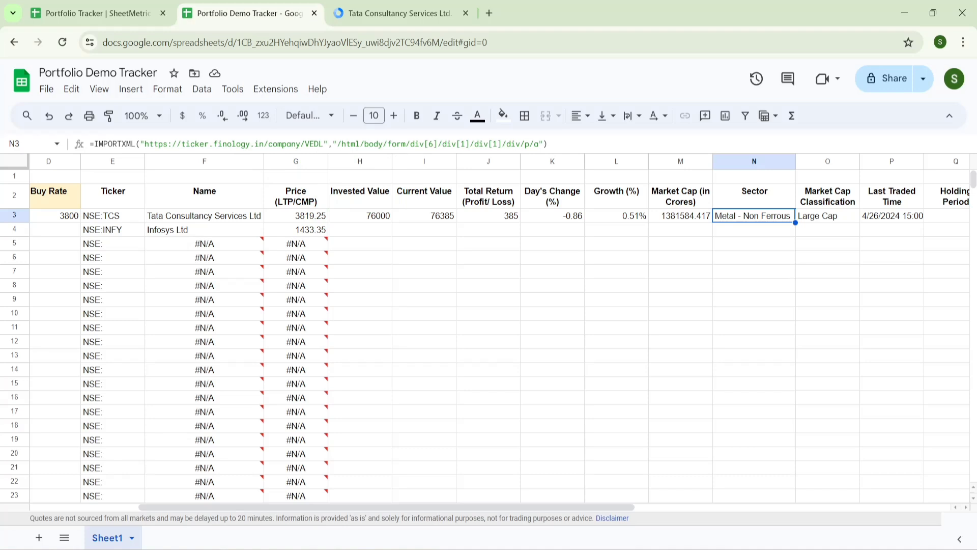
- Replace the hard-coded ticker in N3's URL with &A3
left_click(323, 144)
key("BackSpace")
key("BackSpace")
key("BackSpace")
key("BackSpace")
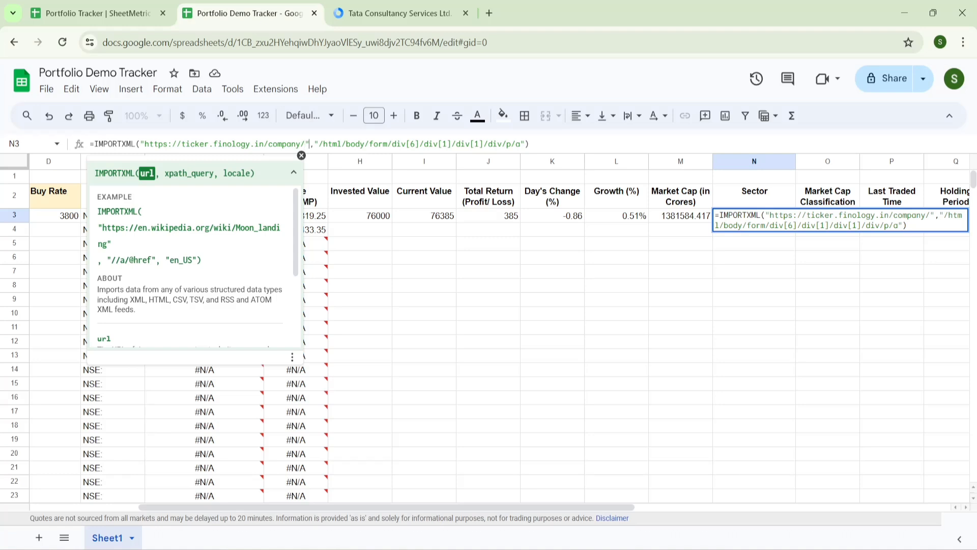
type("&")
left_click_drag(444, 508, 328, 508)
left_click(300, 156)
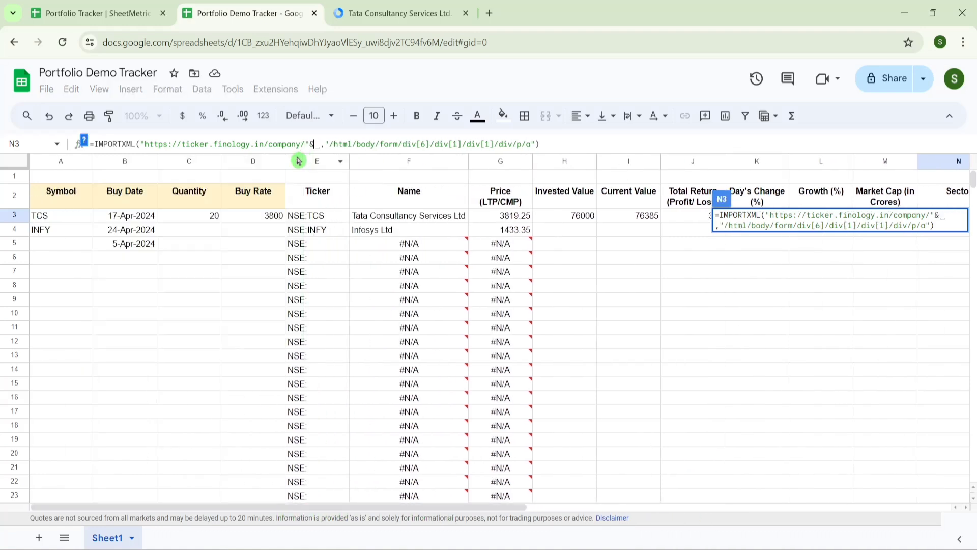
left_click(72, 218)
key("Return")
key("Up")
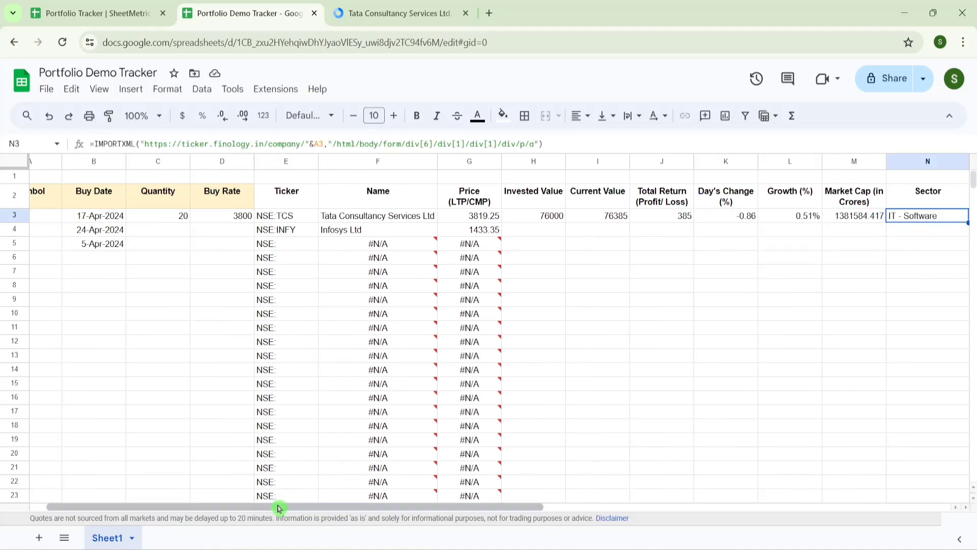
- Test symbols VEDL and NAVA in A3, then restore TCS
left_click_drag(280, 508, 181, 507)
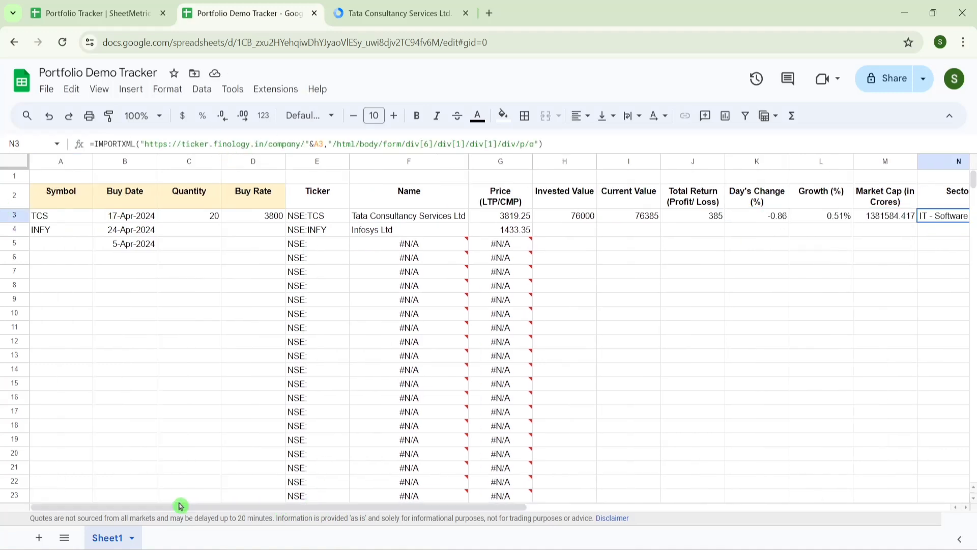
left_click(68, 219)
type("V")
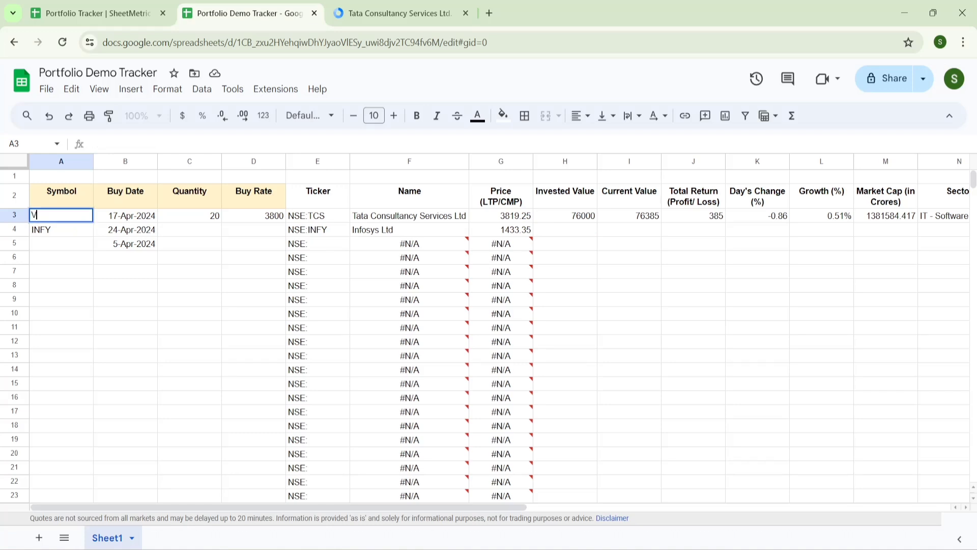
type("EDL")
key("Return")
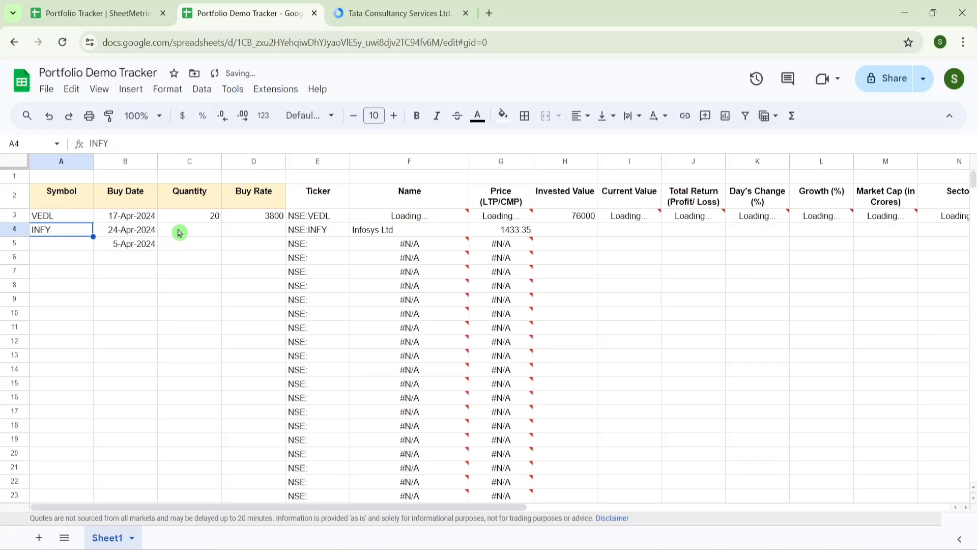
left_click(53, 219)
type("NAVA")
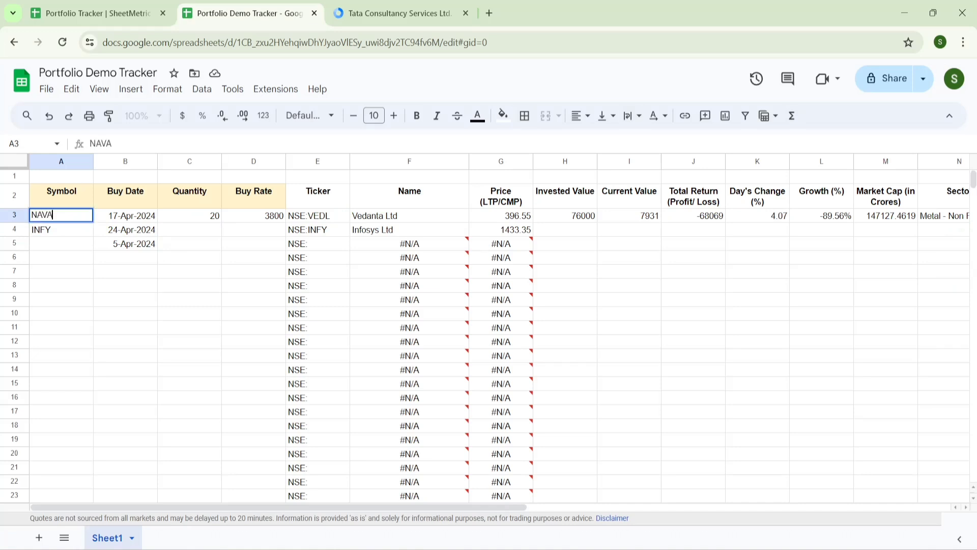
key("Return")
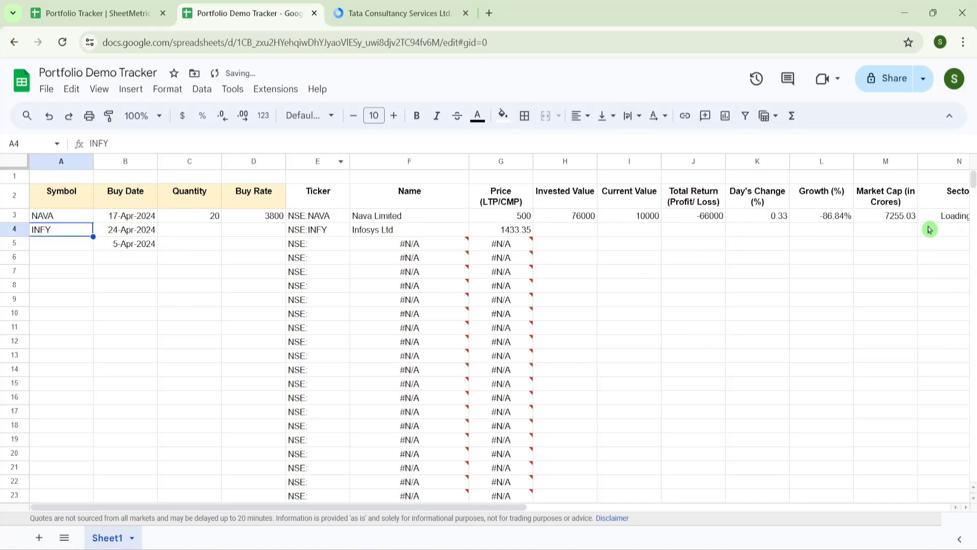
left_click(946, 218)
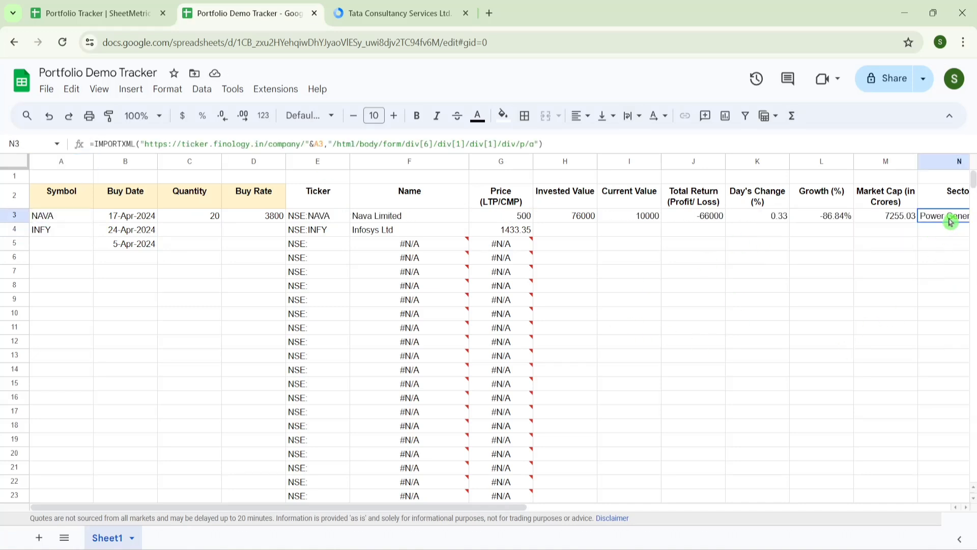
left_click(72, 215)
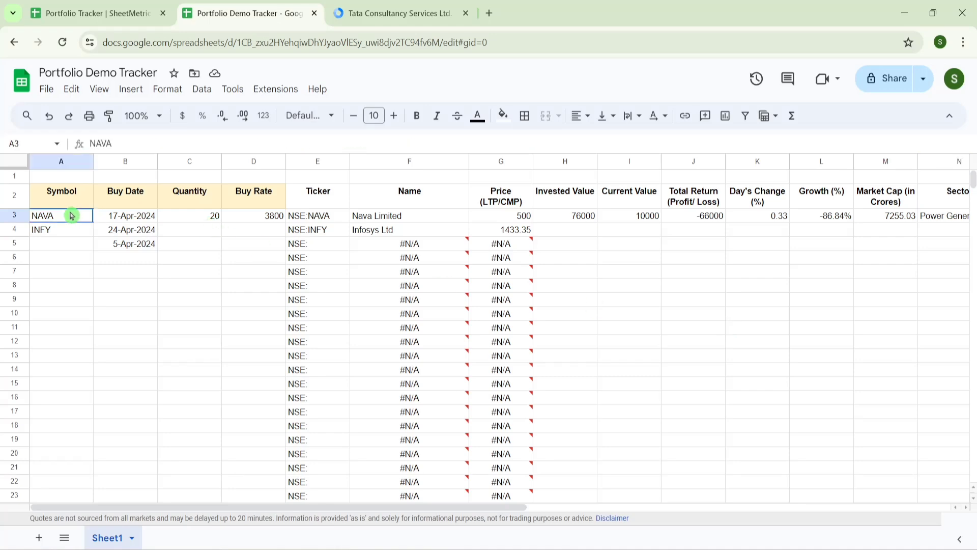
type("TCS")
key("Return")
- Fill the Invested Value formula from H3 down the rest of column H
key("Up")
key("Right")
key("Right")
key("Right")
key("Right")
key("Right")
key("Right")
key("Right")
key("Right")
key("Right")
key("Right")
key("Right")
key("Right")
key("Right")
key("Right")
key("Right")
key("Right")
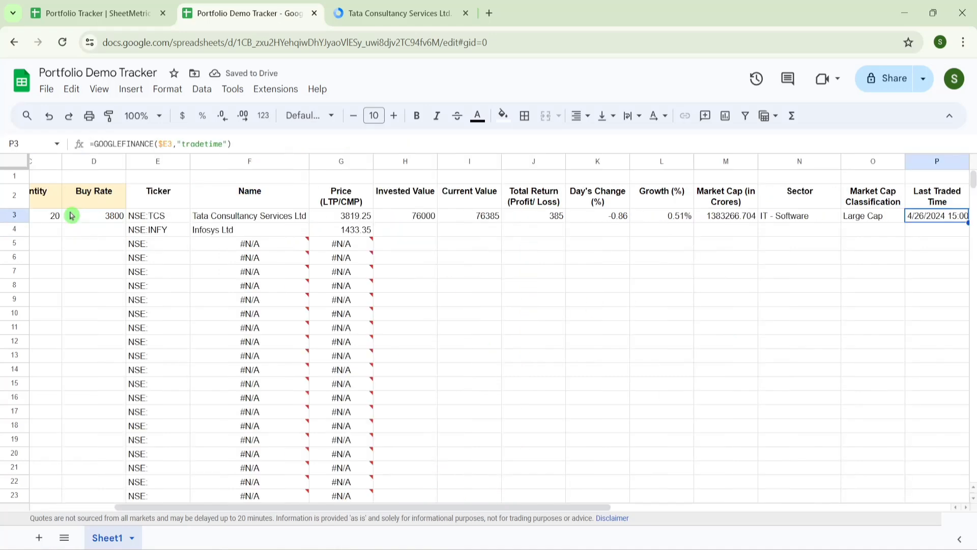
key("Right")
key("Left")
key("Left")
key("Left")
key("Left")
key("Left")
key("Left")
key("Left")
key("Left")
key("Left")
key("Left")
key("Left")
key("Left")
key("Left")
key("Left")
key("Left")
key("Left")
key("Left")
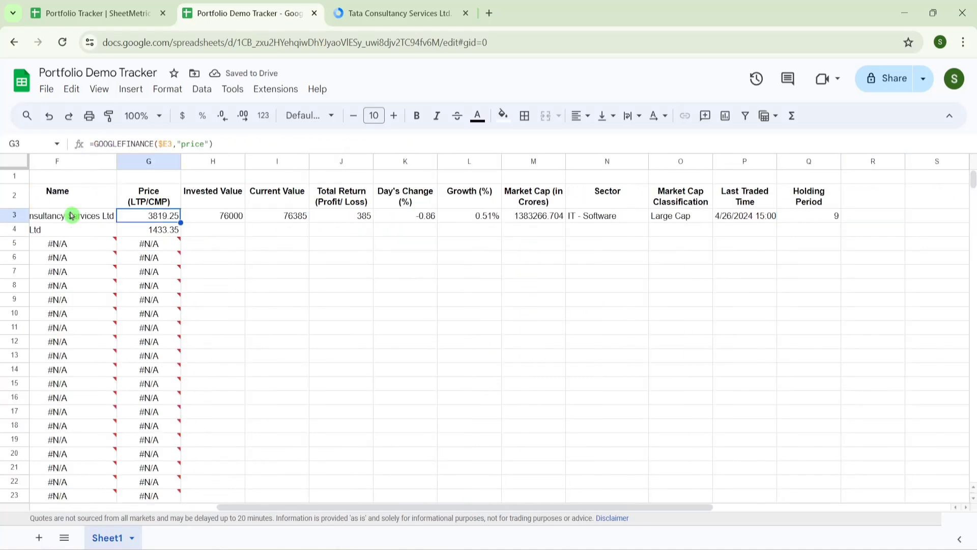
key("Right")
key("Right")
key("Right")
key("Down")
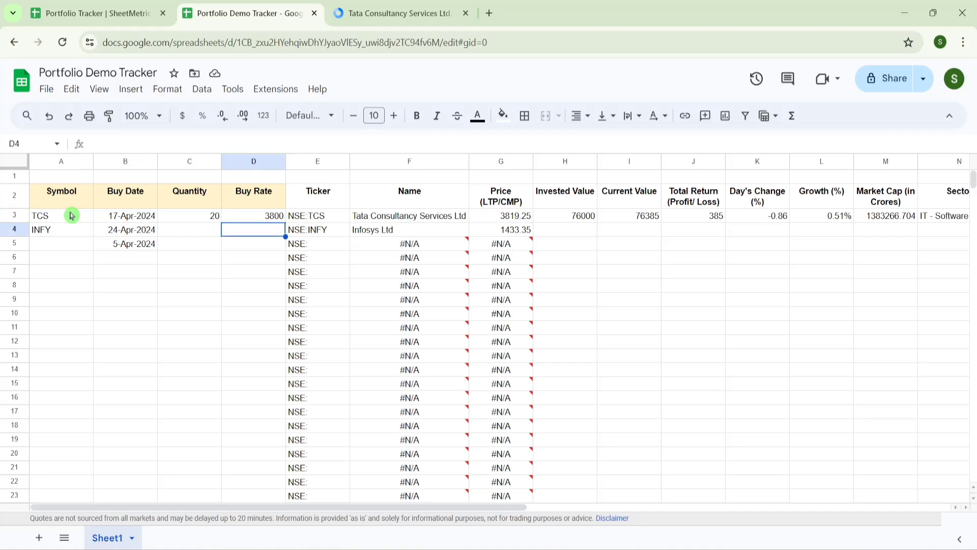
key("Right")
key("Right")
key("Right")
key("Right")
key("Up")
key("Down")
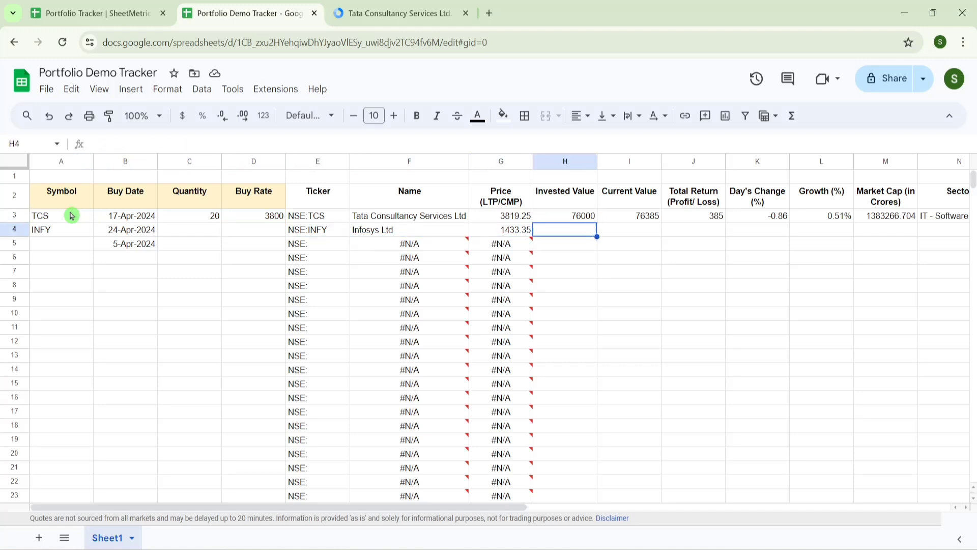
key("Up")
key("Down")
key("Up")
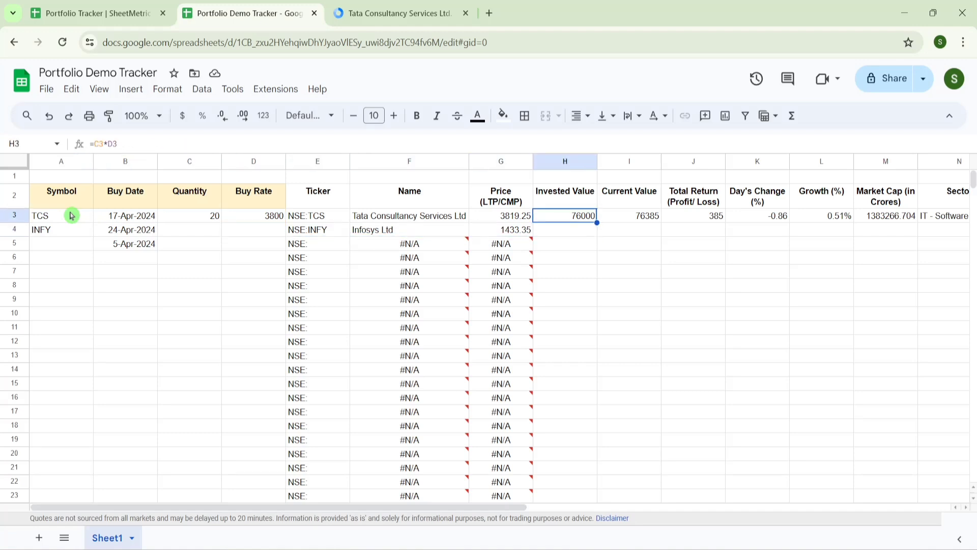
key("ctrl+shift+Down")
key("ctrl+d")
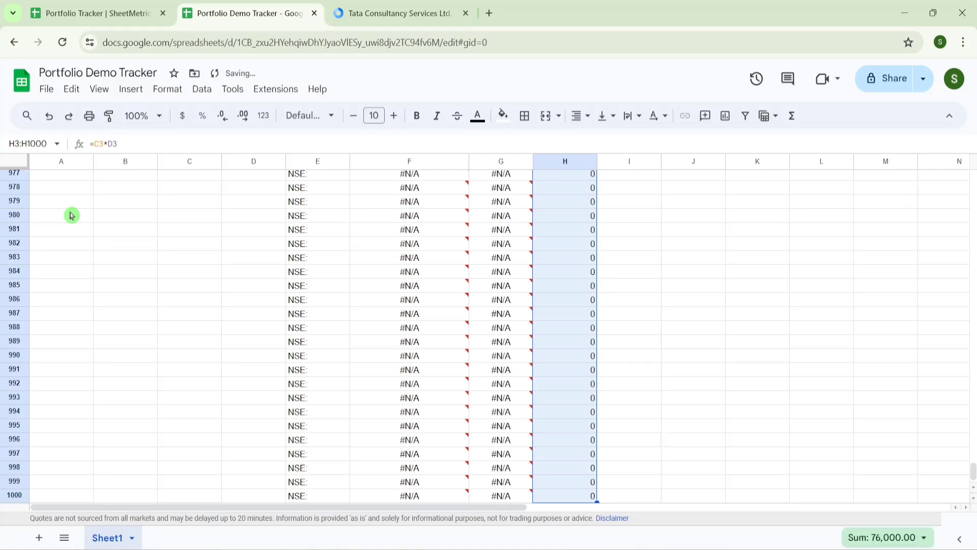
key("ctrl+shift+Up")
- Enter VEDL in A6 and confirm it resolves to NSE:VEDL, Vedanta Ltd, price 396.25
key("Down")
key("Down")
key("Left")
key("Left")
key("Left")
key("Left")
key("Left")
key("Left")
key("Left")
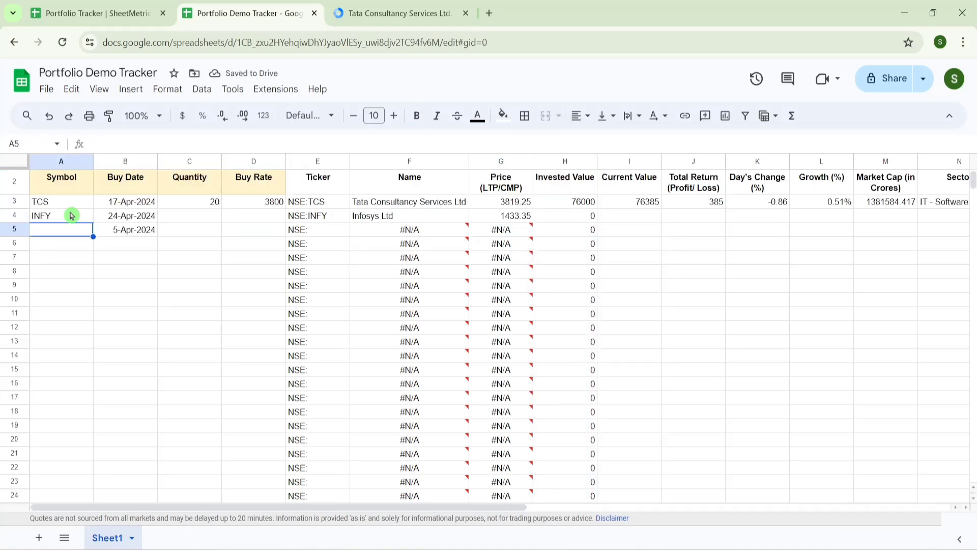
key("Up")
key("Up")
key("Up")
key("Up")
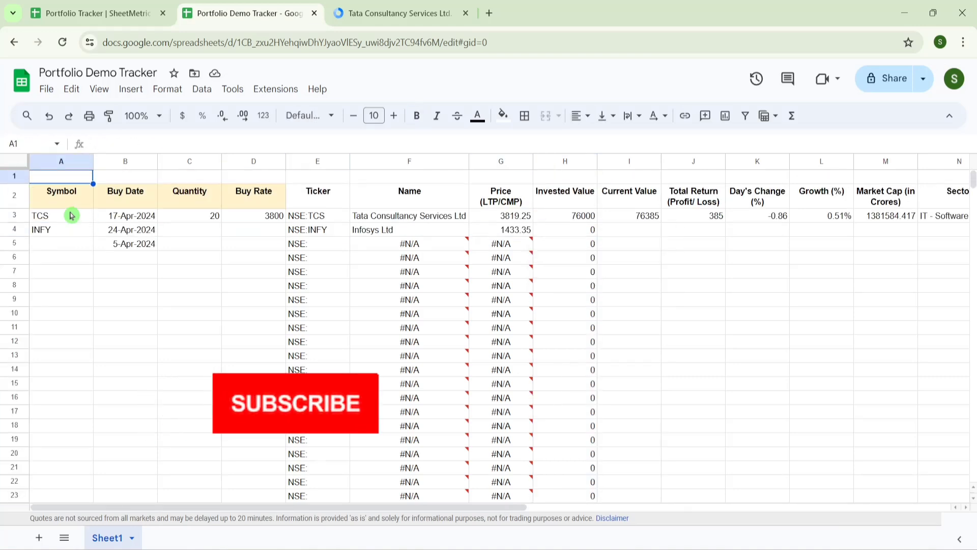
key("Down")
key("Down")
key("Down")
key("Right")
key("Right")
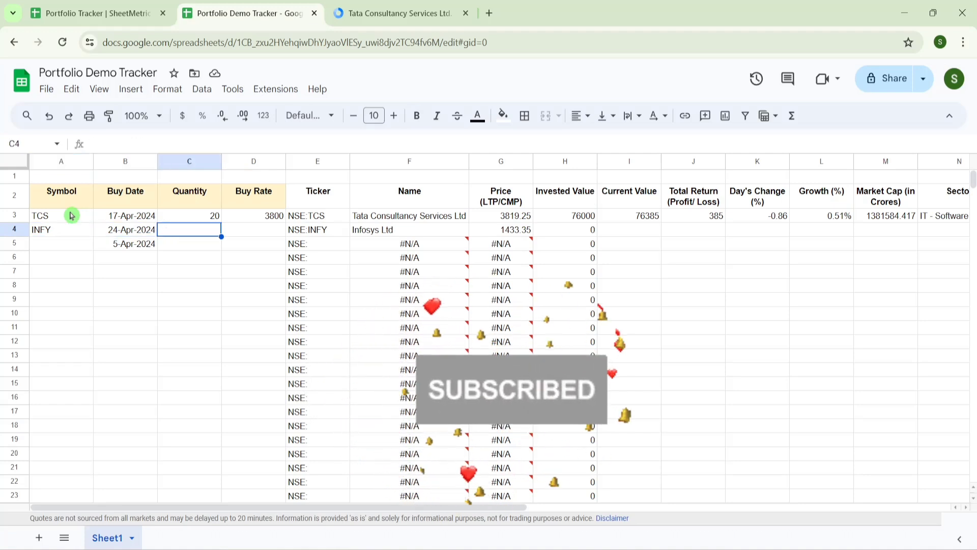
key("Down")
key("Down")
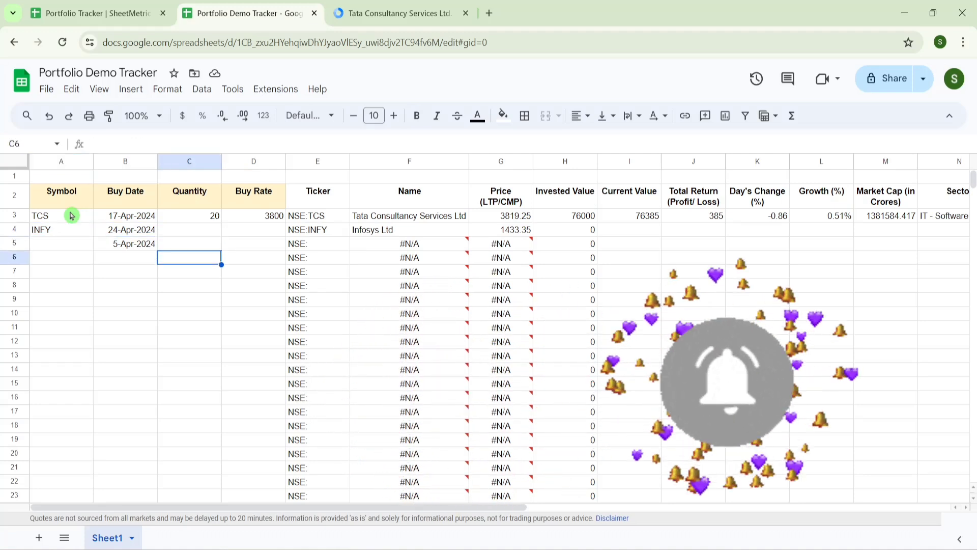
key("Left")
key("Left")
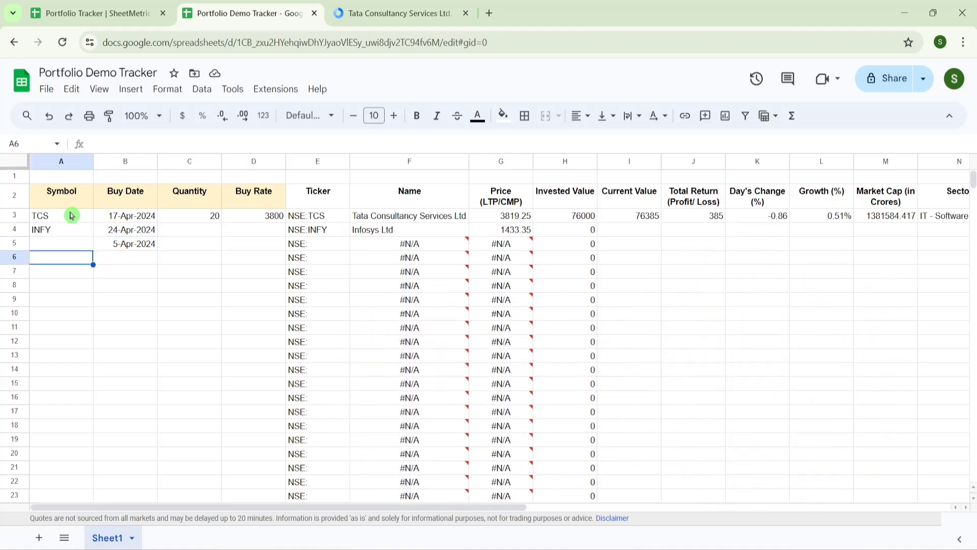
type("VEDL")
key("Tab")
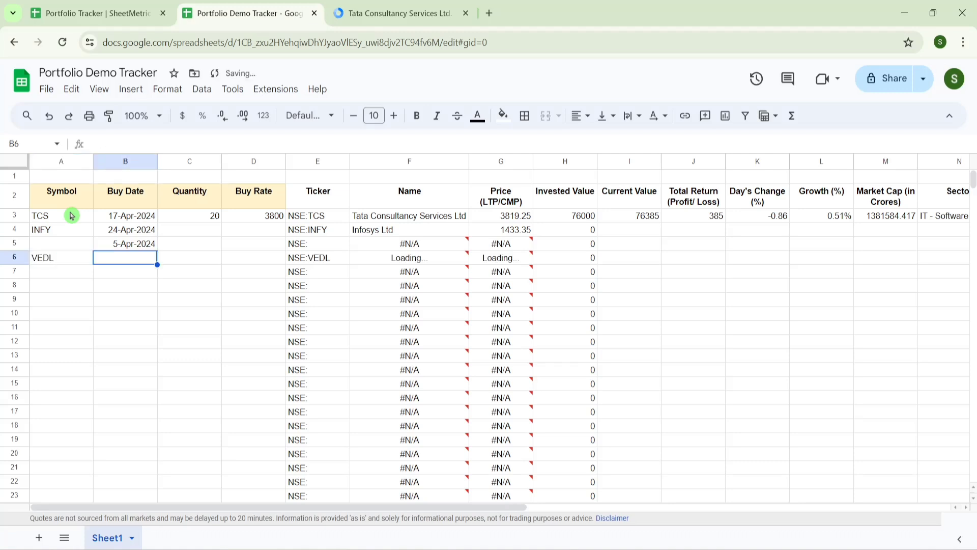
key("Left")
key("Right")
key("Right")
key("Right")
key("Right")
key("Right")
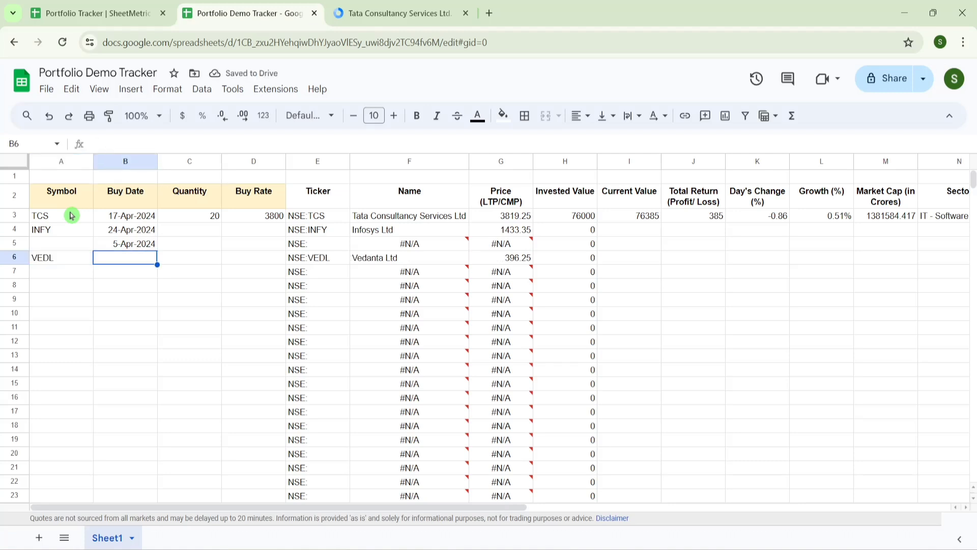
key("Left")
key("Right")
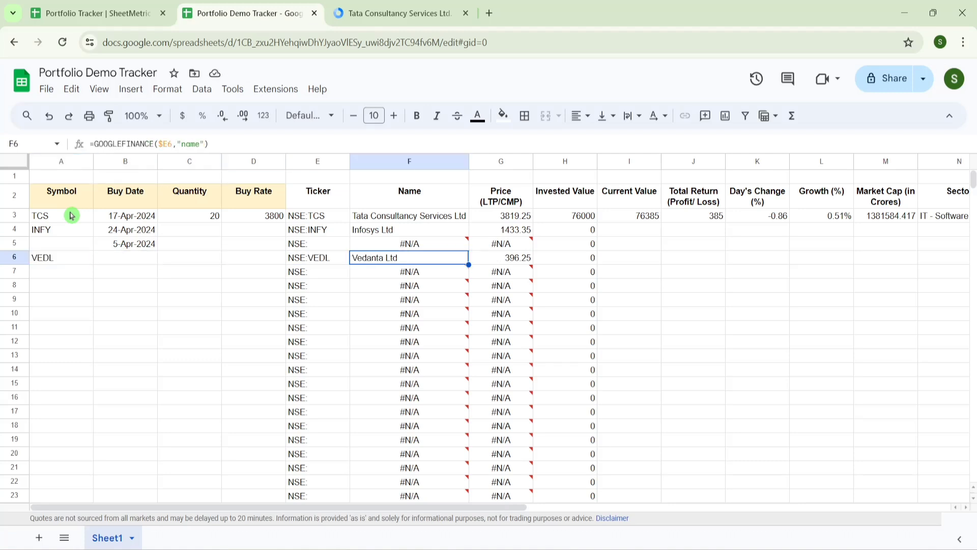
key("Left")
key("Left")
key("Left")
key("Left")
key("Right")
- Put =IF(A6="","",CONCATENATE("NSE:",A6)) in C6, then switch to the SheetMetric tracker
type("=")
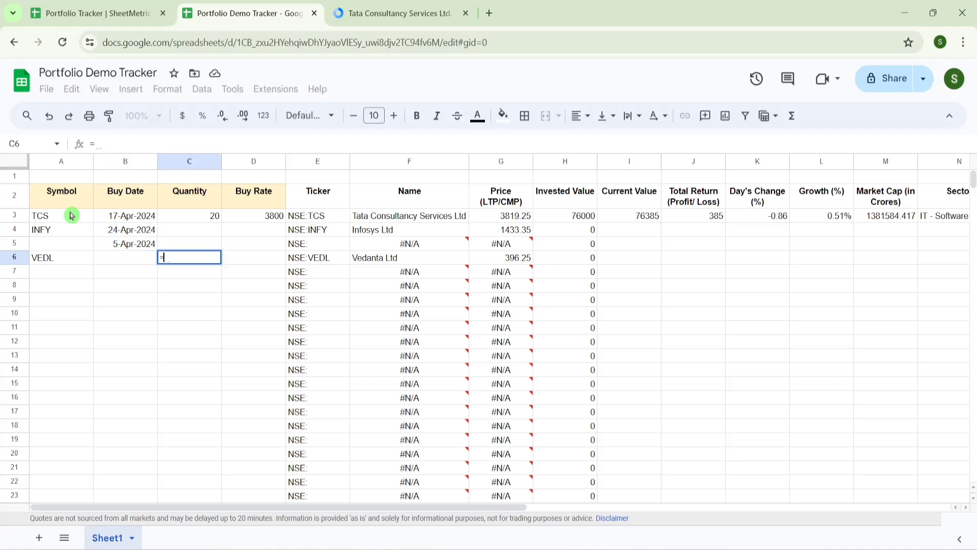
type("if")
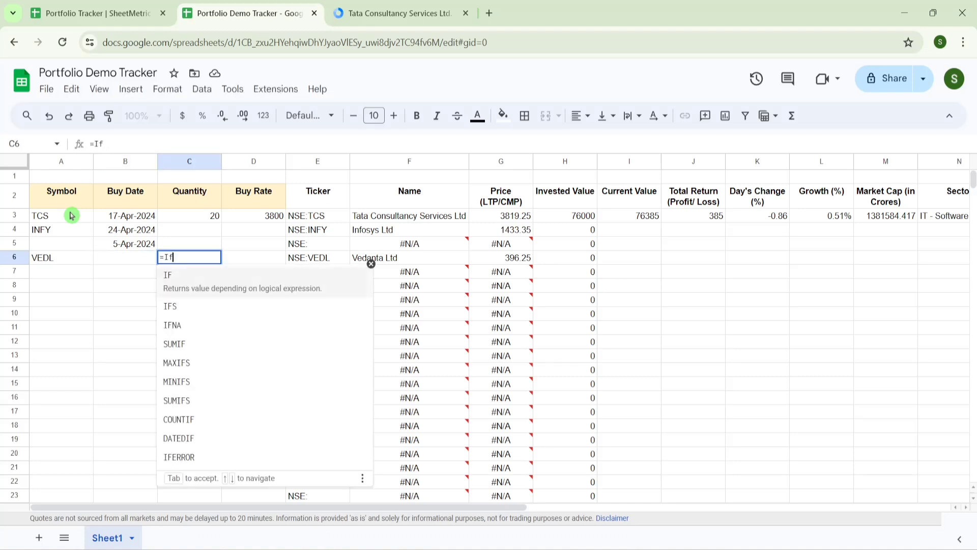
left_click(219, 286)
left_click(56, 260)
type("=\"\"")
type(",")
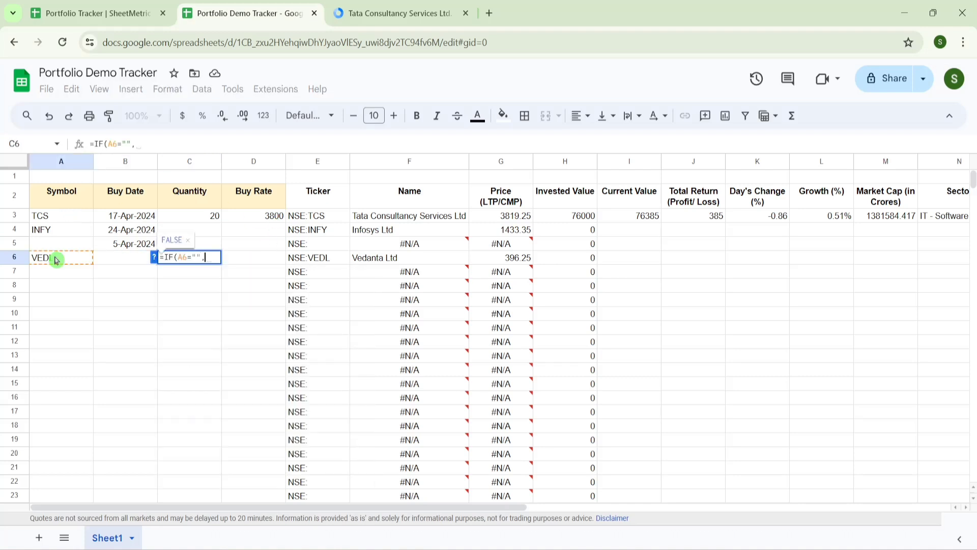
type("\"\",")
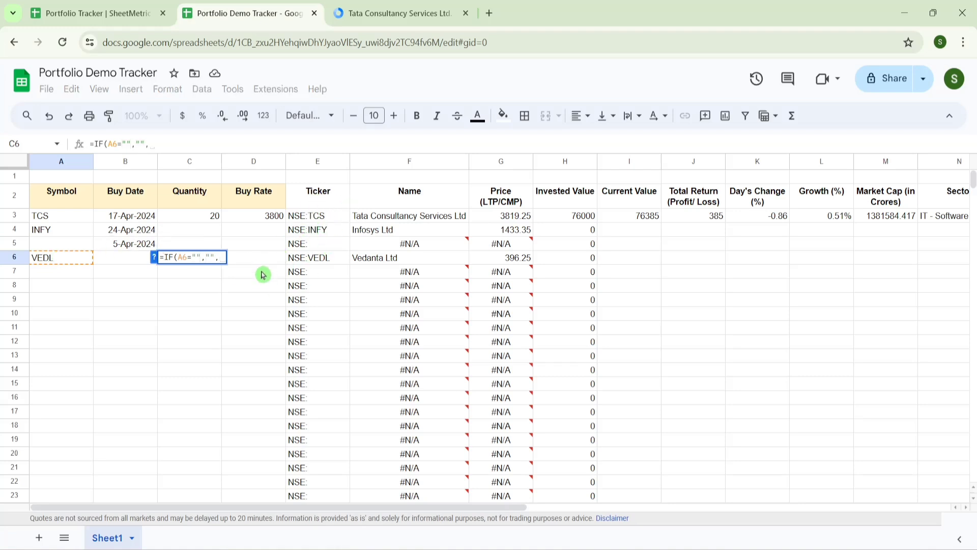
type("conc")
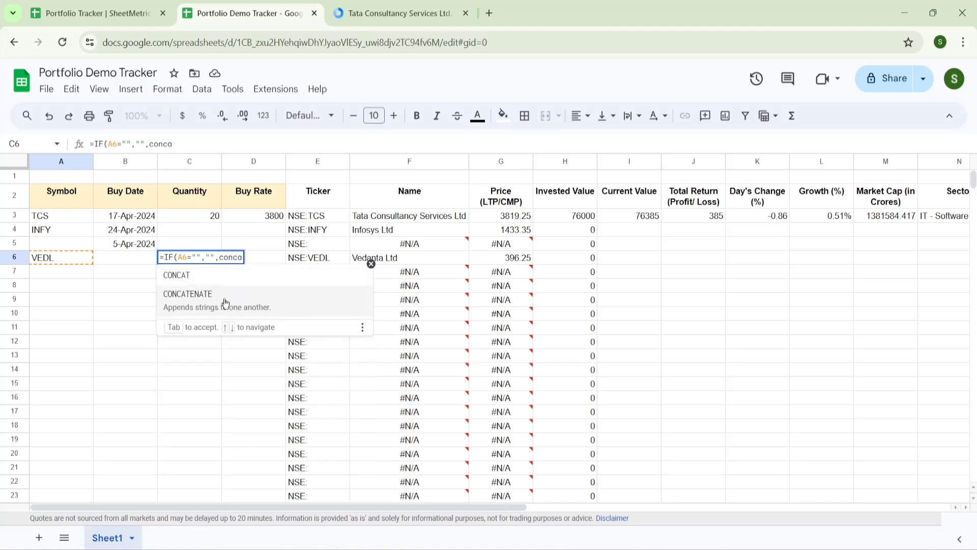
type("a")
left_click(222, 305)
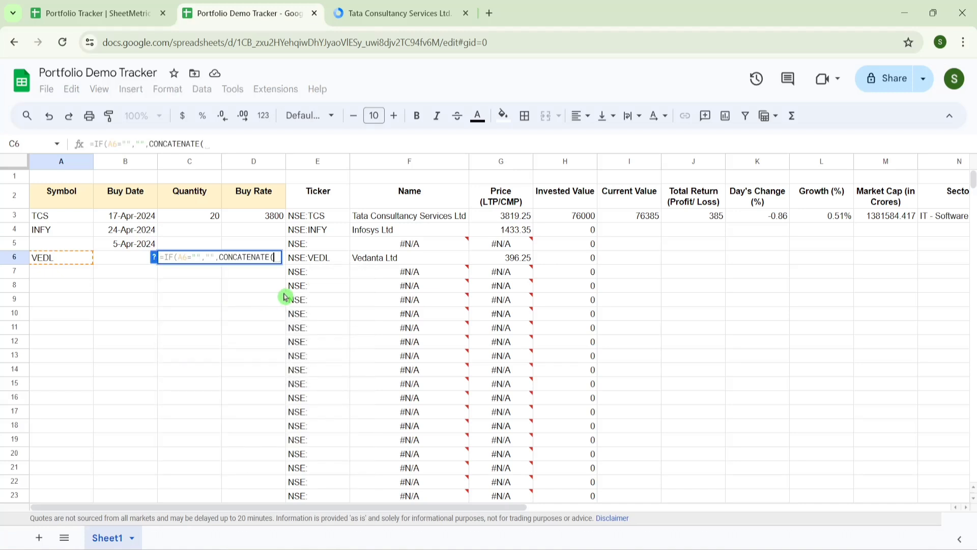
type("\"NSE:\",A6)")
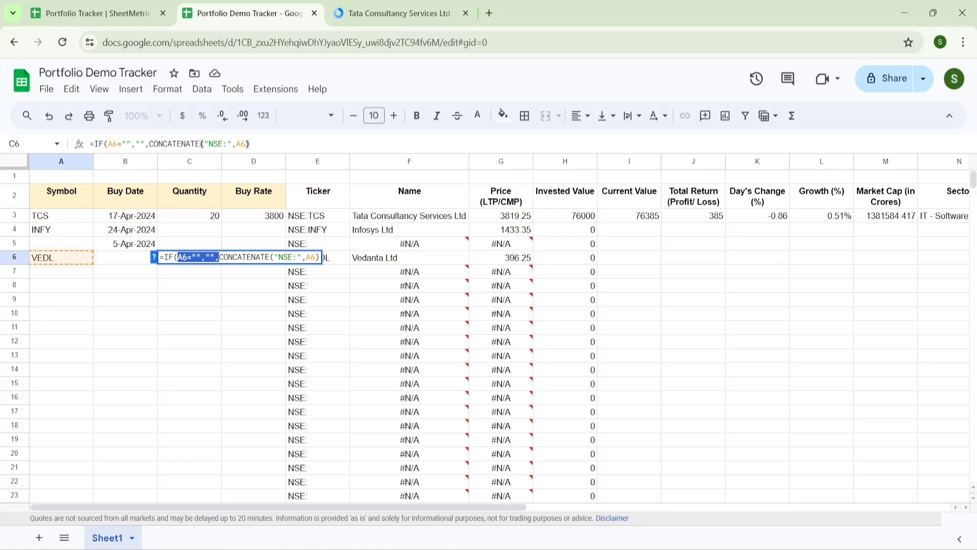
key("Return")
key("ctrl+shift+Tab")
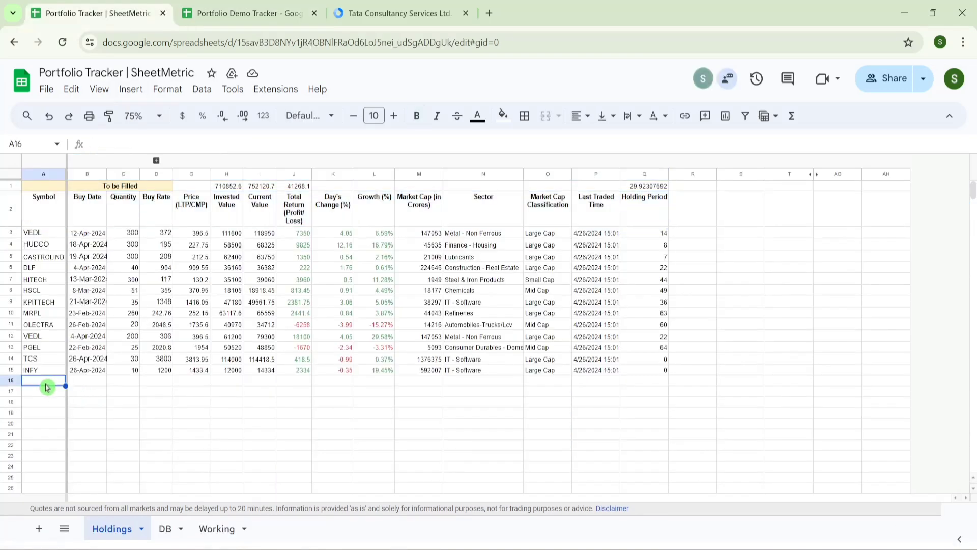
- Enter VEDL in A16 of Holdings and review row 16's filled values and sector lookup
type("VE")
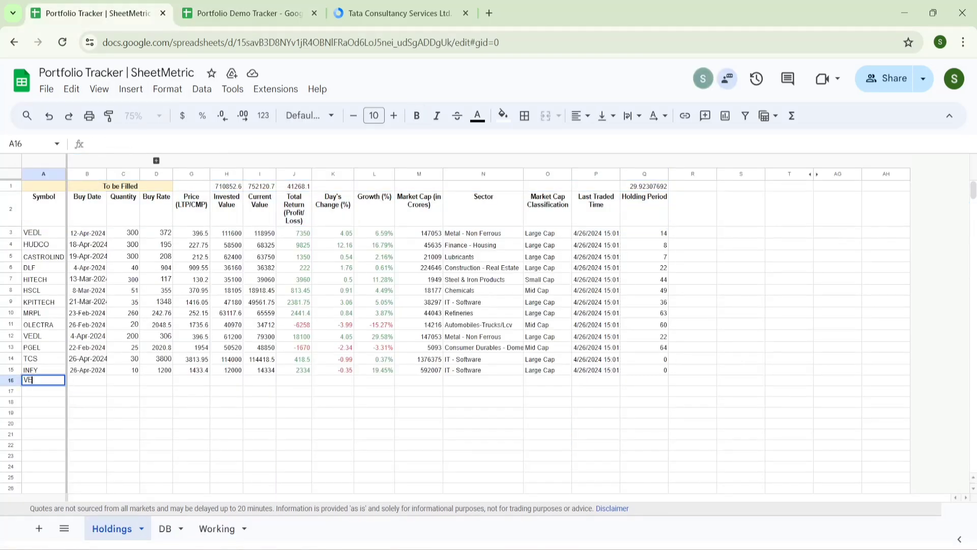
type("DL")
key("Return")
key("Up")
key("Right")
key("Right")
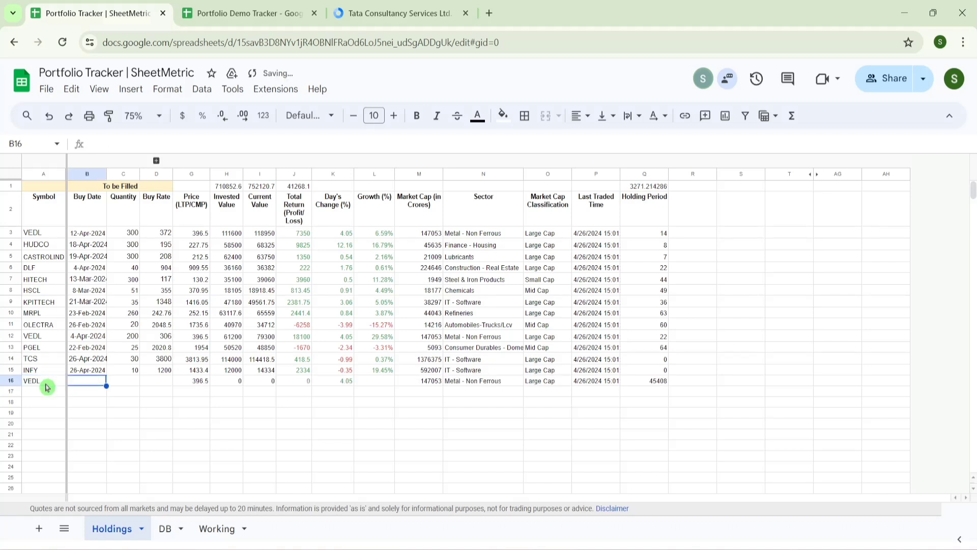
key("Right")
key("Right")
key("Right")
key("Right")
key("Right")
key("Right")
key("Left")
key("Left")
key("Left")
key("Left")
key("Left")
key("Left")
key("Left")
key("Left")
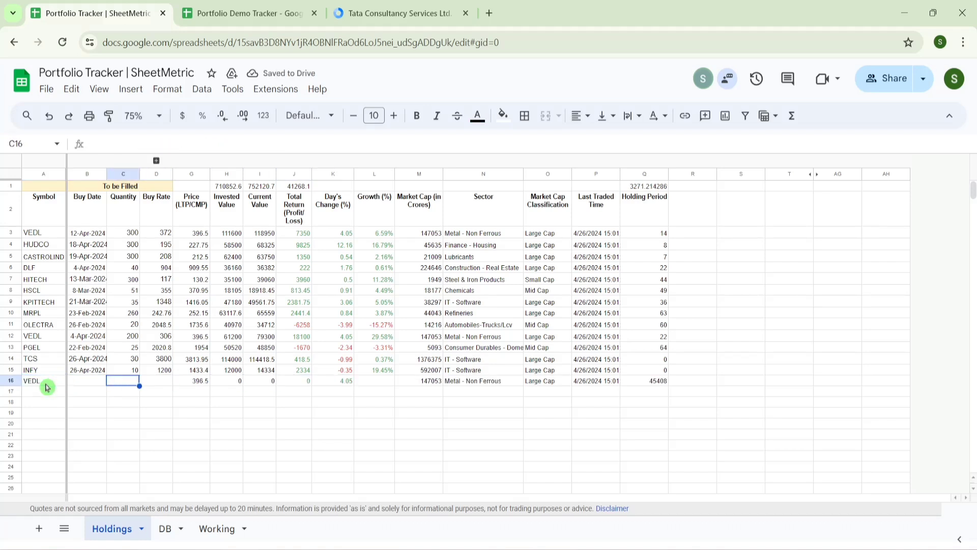
key("Right")
key("Right")
key("Right")
key("Right")
key("Right")
key("Right")
key("Right")
key("Right")
key("Right")
key("Right")
key("Right")
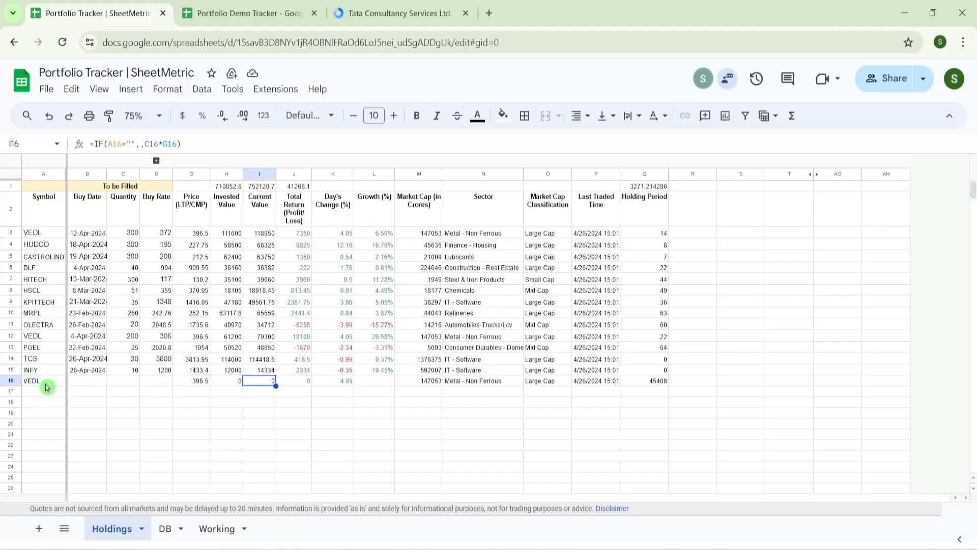
key("Left")
key("Left")
key("Left")
key("Left")
key("Left")
key("Left")
key("Left")
key("Left")
key("Left")
key("Left")
key("Left")
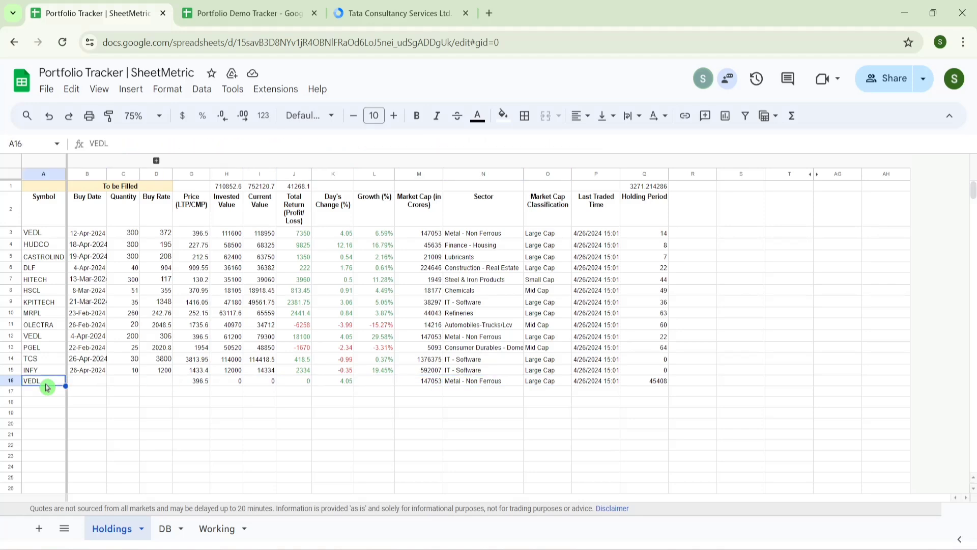
- Back in the Portfolio Demo Tracker, check the C6 ticker formula and row 3 price formulas
key("ctrl+Tab")
left_click(207, 258)
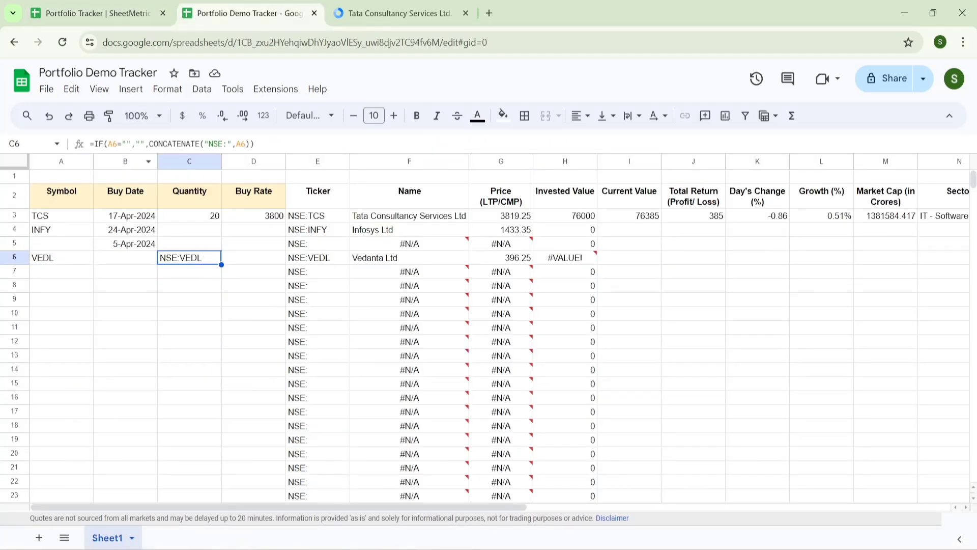
left_click(210, 219)
key("Right")
key("Right")
key("Right")
key("Right")
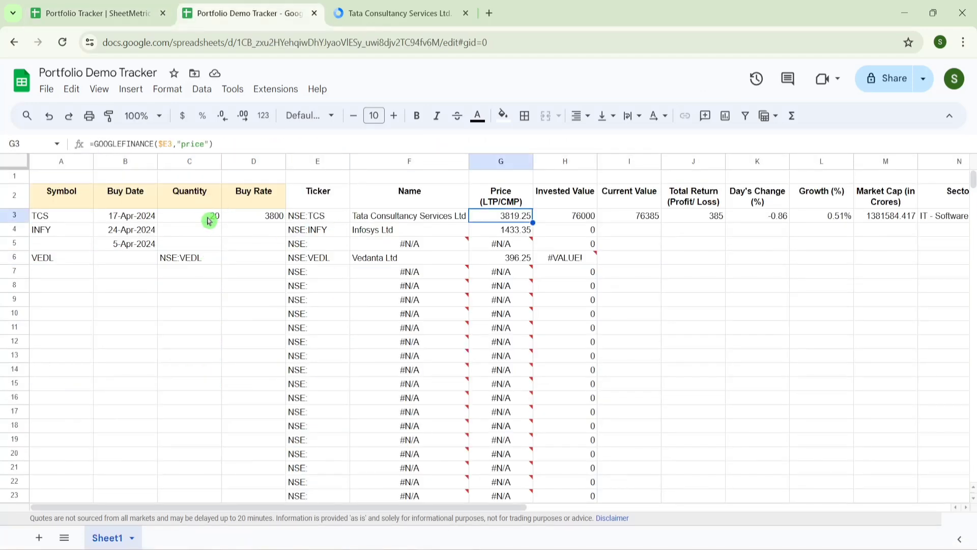
key("Right")
key("Right")
key("Right")
key("Right")
key("Down")
key("Left")
key("Left")
key("Left")
key("Left")
key("Left")
key("Left")
key("Left")
key("Left")
key("Left")
key("Left")
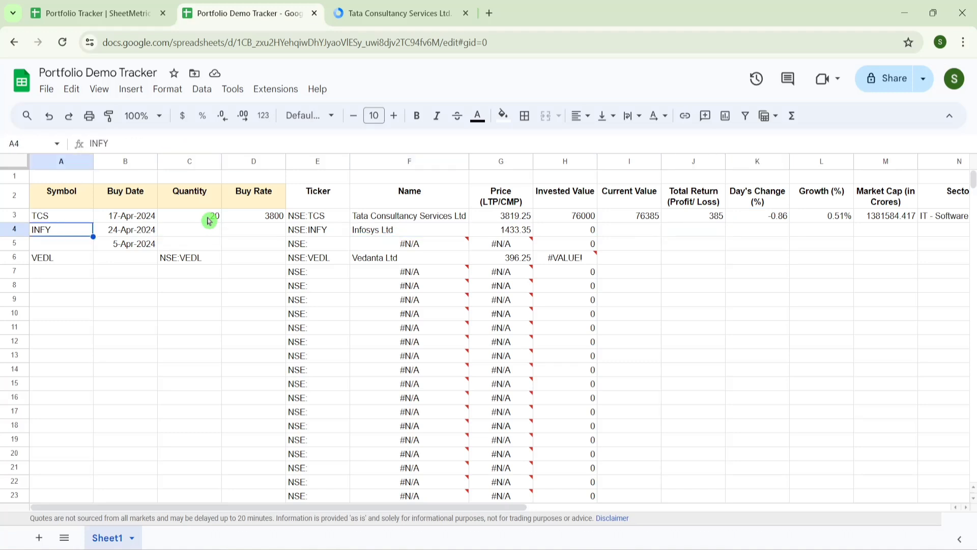
left_click(209, 220)
left_click(168, 261)
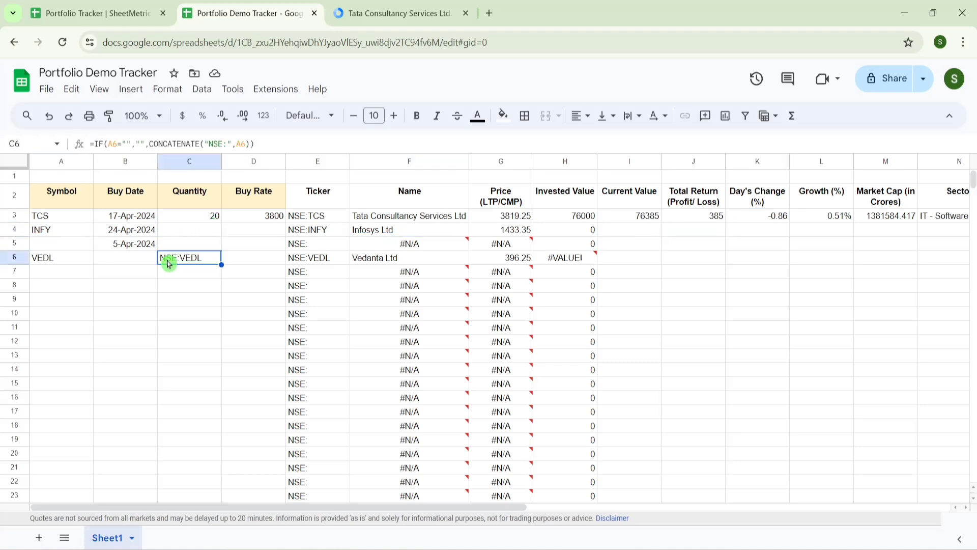
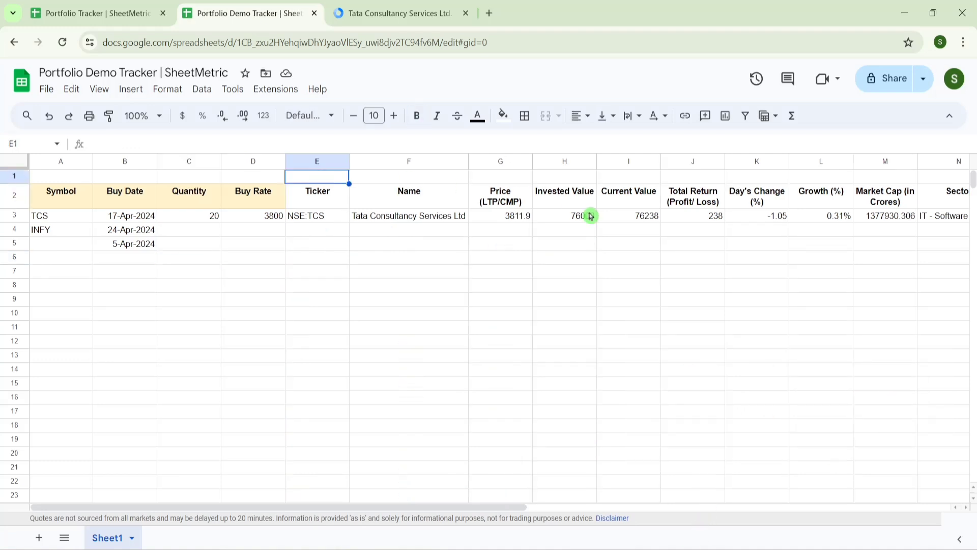
- Enter =FORMULATEXT(E3) in E1 and fill it right across F1:O1
type("=formu")
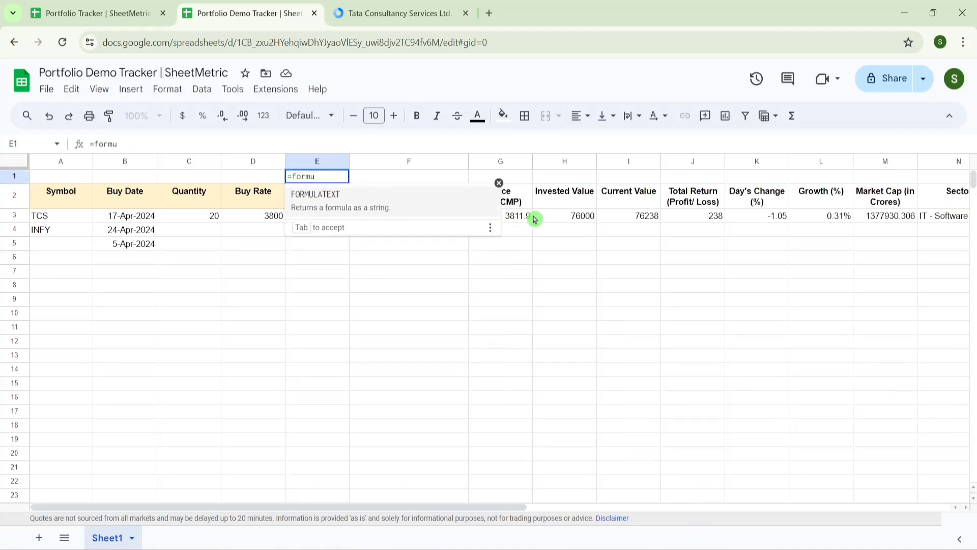
key("Tab")
left_click(327, 215)
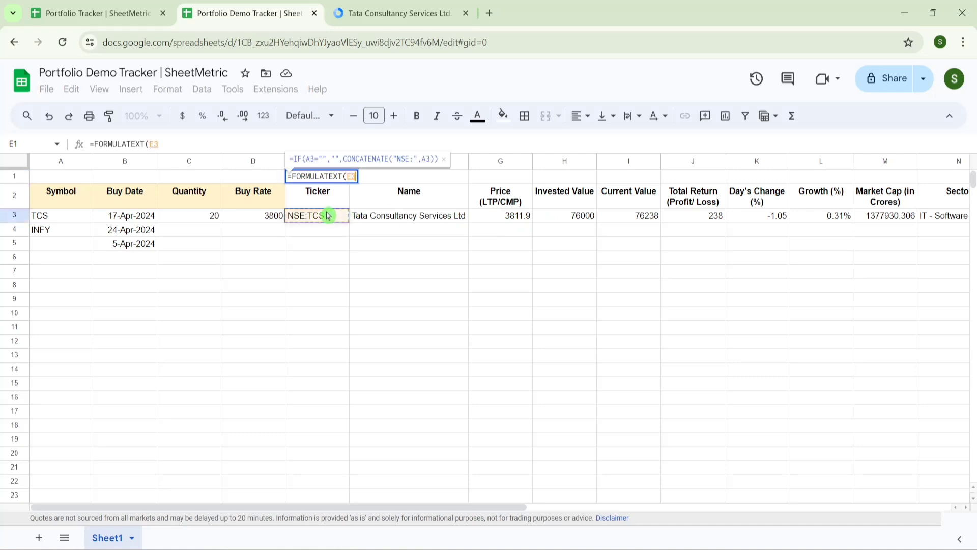
key("Return")
key("Up")
key("shift+Right")
key("shift+Right")
key("shift+Right")
key("shift+Right")
key("shift+Right")
key("shift+Right")
key("shift+Right")
key("shift+Right")
key("shift+Right")
key("shift+Right")
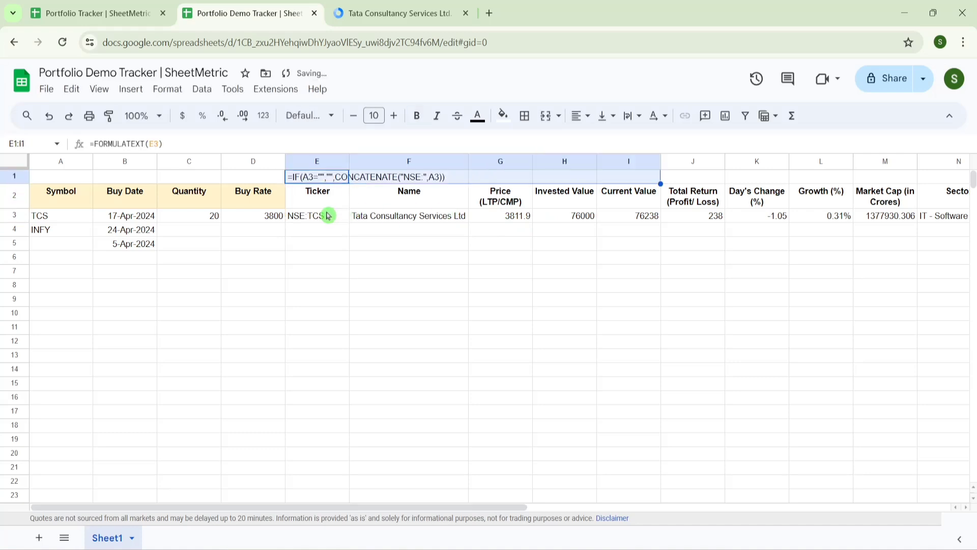
key("ctrl+r")
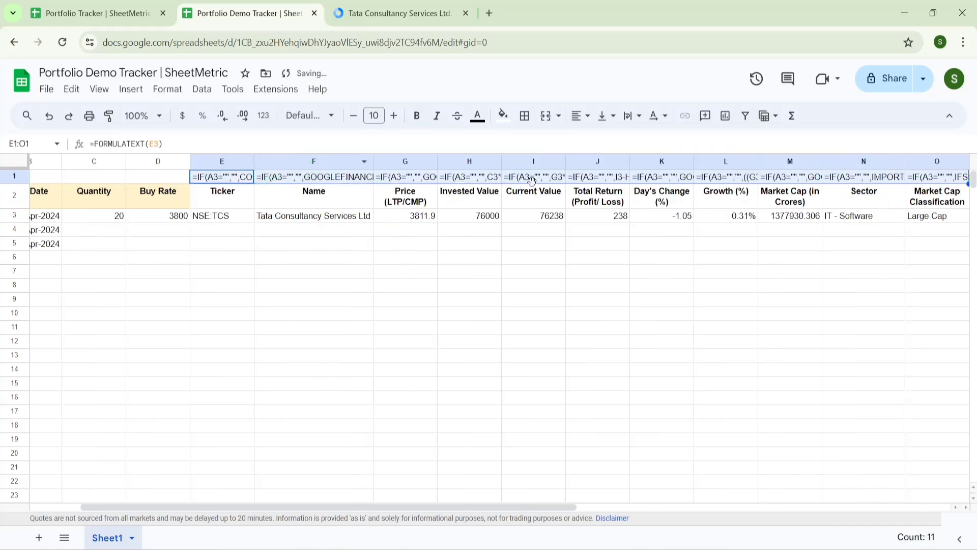
- Extend the row 3 formulas in E3:Q3 down to row 1000
left_click(228, 217)
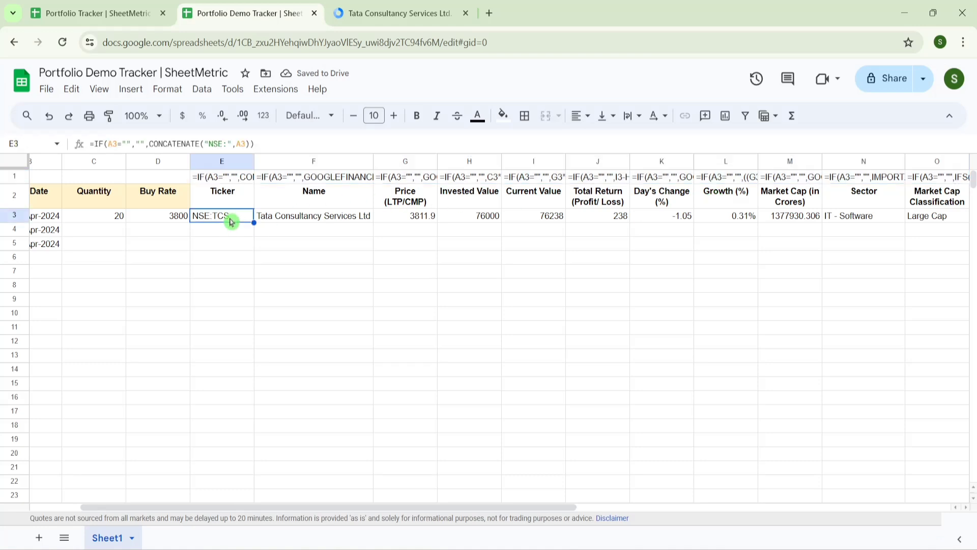
key("Home")
key("Right")
key("Right")
key("Right")
key("Right")
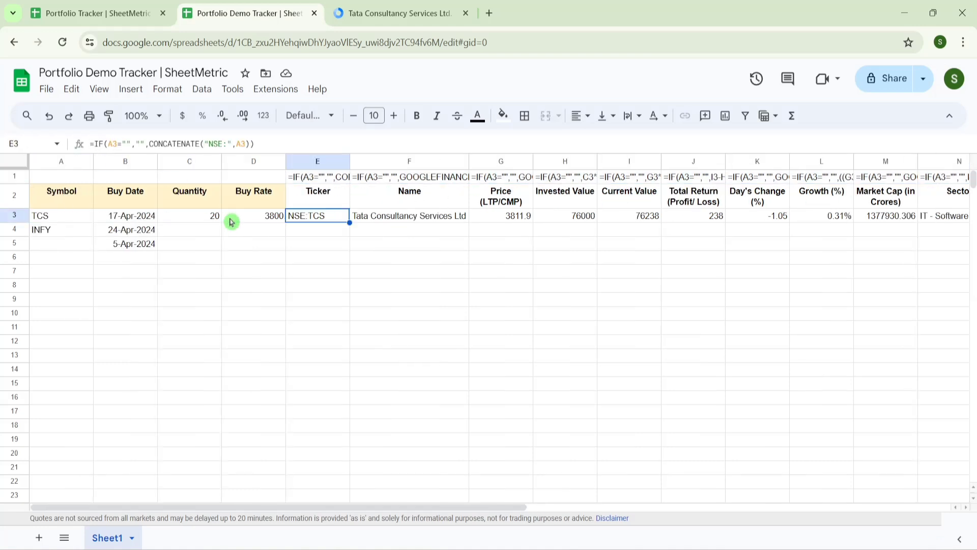
key("ctrl+shift+Right")
key("ctrl+shift+Down")
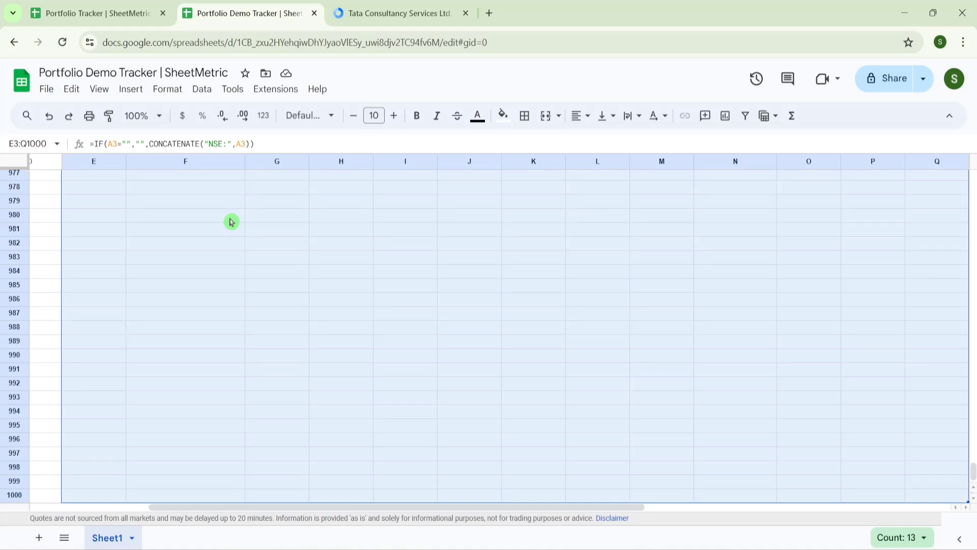
- Check the filled formulas in row 995, including the GOOGLEFINANCE formula in K995
left_click(654, 399)
left_click(188, 430)
key("Right")
key("Right")
key("Right")
key("Right")
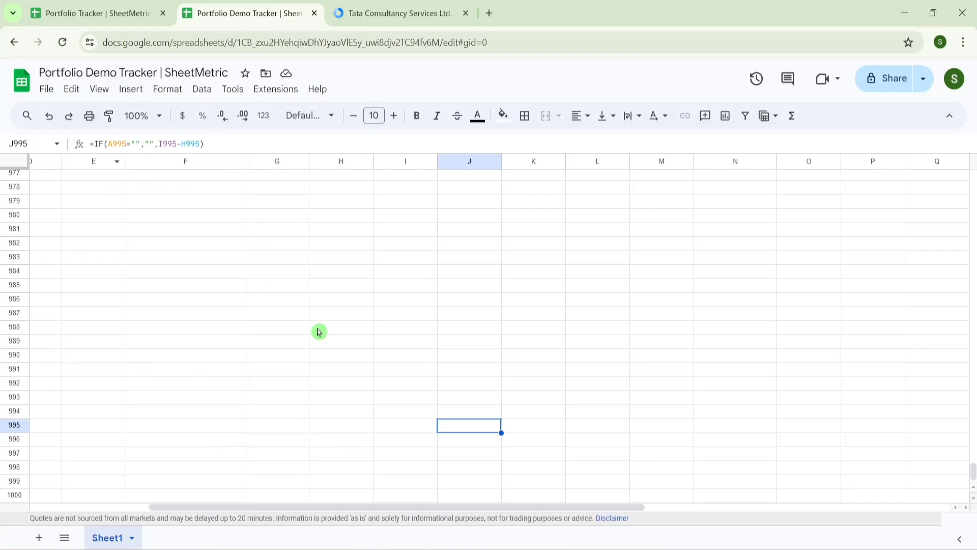
key("Right")
key("Home")
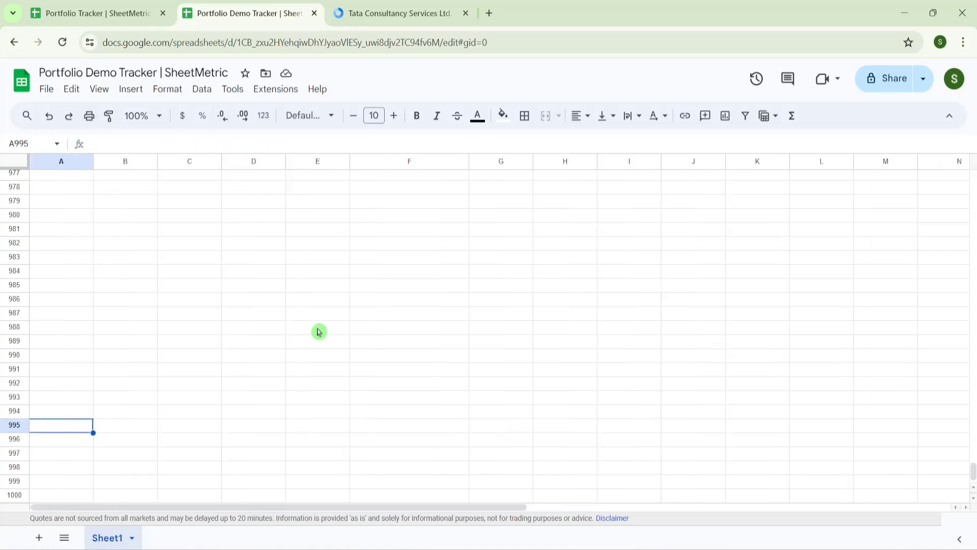
- Test row 995 with the symbol VEDL, then delete it and return to the top
type("VEDL")
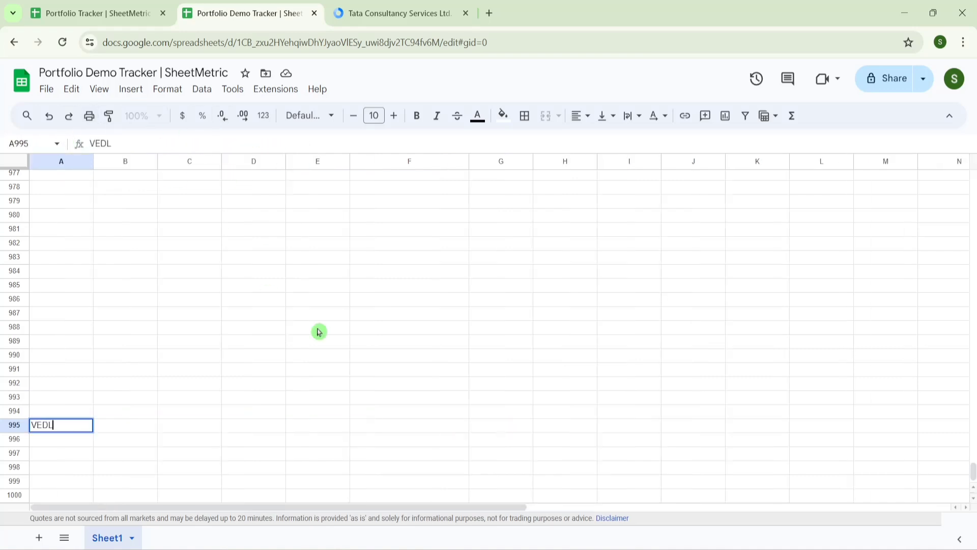
key("Return")
key("Up")
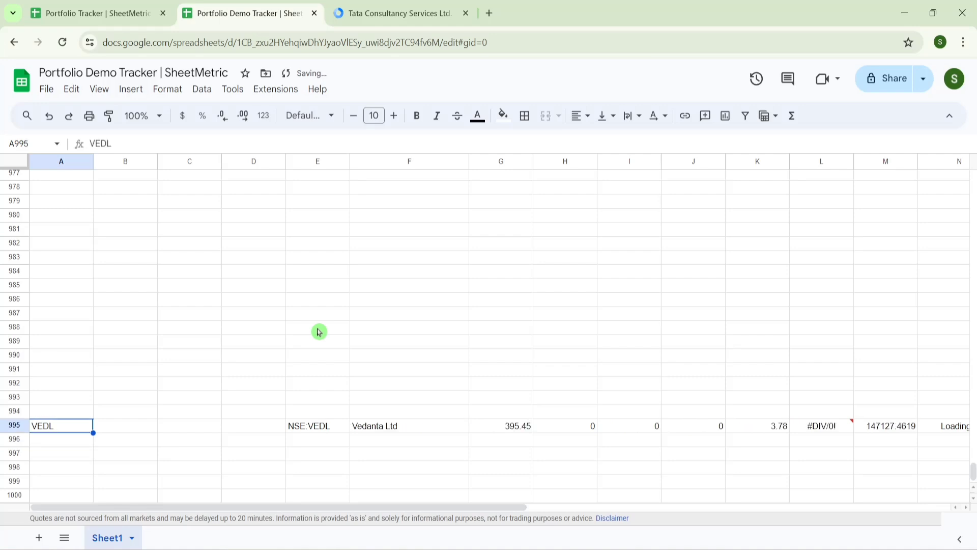
key("Delete")
key("ctrl+Up")
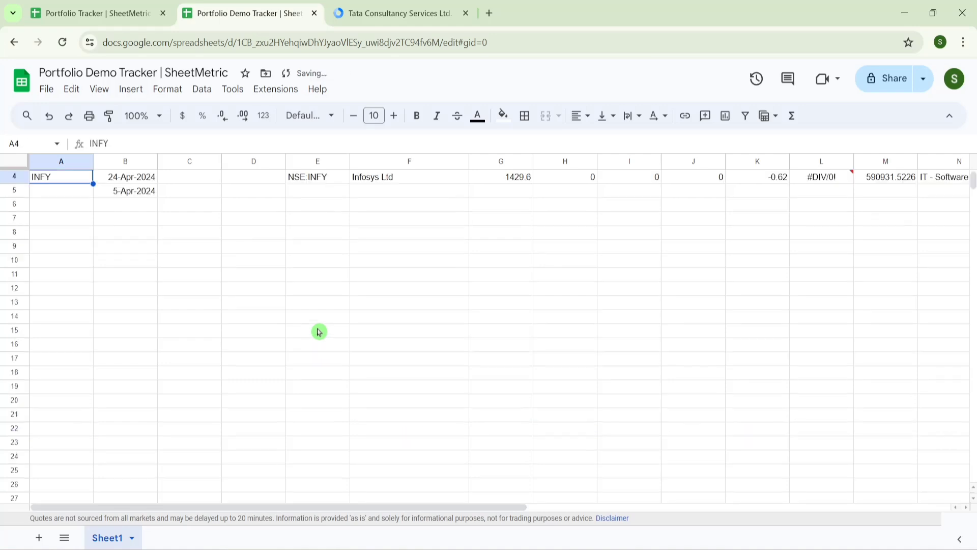
key("Up")
key("Up")
key("Up")
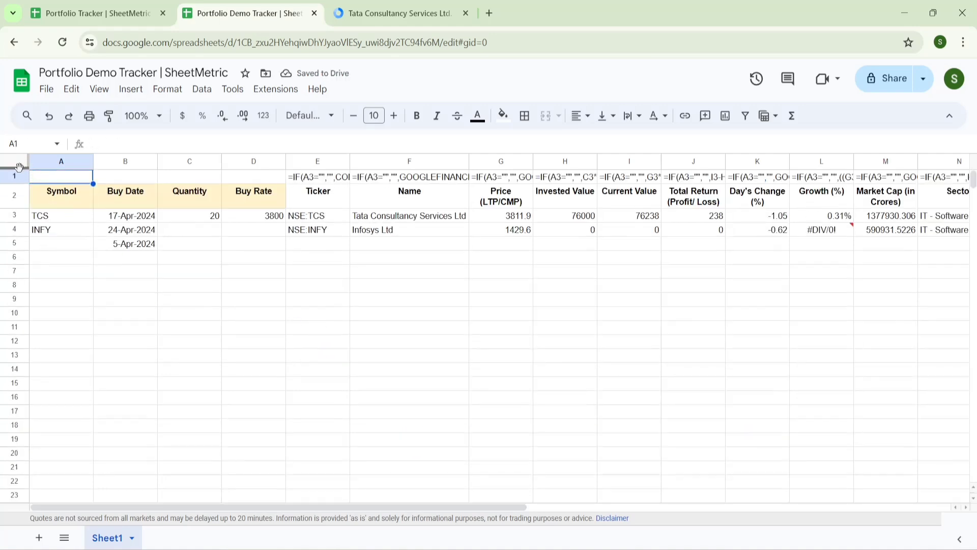
- Freeze the top two rows and clear the formula texts from row 1
left_click_drag(19, 167, 19, 209)
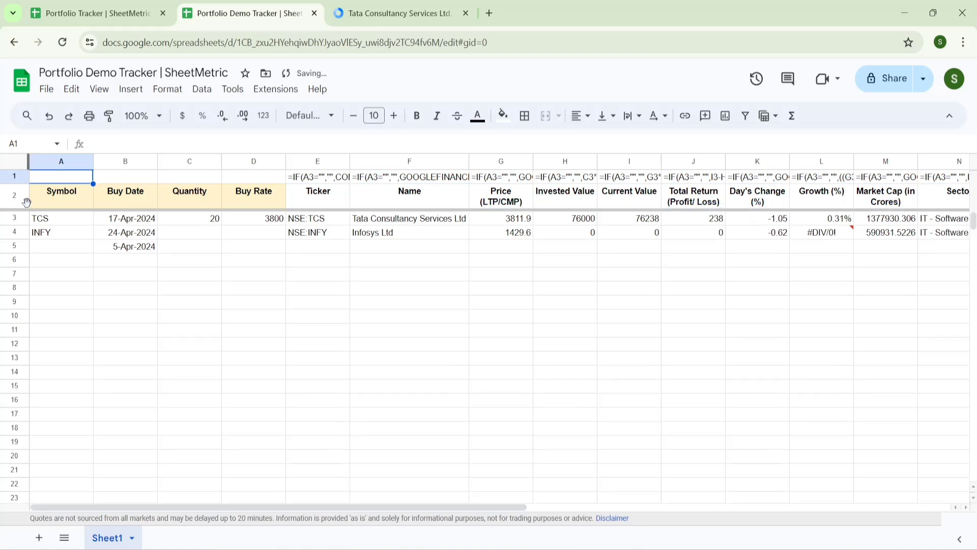
left_click(311, 178)
key("ctrl+shift+Right")
key("Delete")
key("Left")
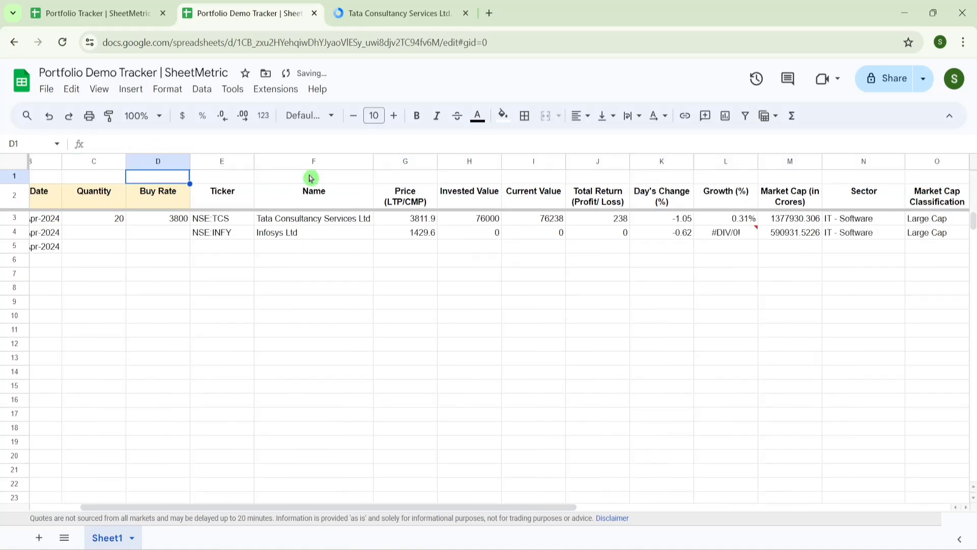
key("ctrl+Left")
- Freeze the Symbol column A and re-collapse the Ticker and Name column group
left_click_drag(24, 162, 92, 171)
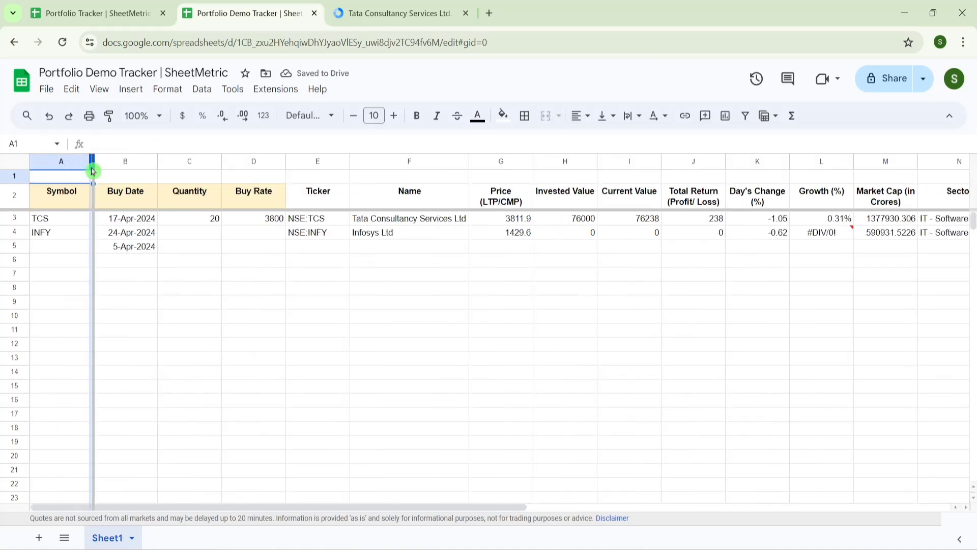
left_click(314, 331)
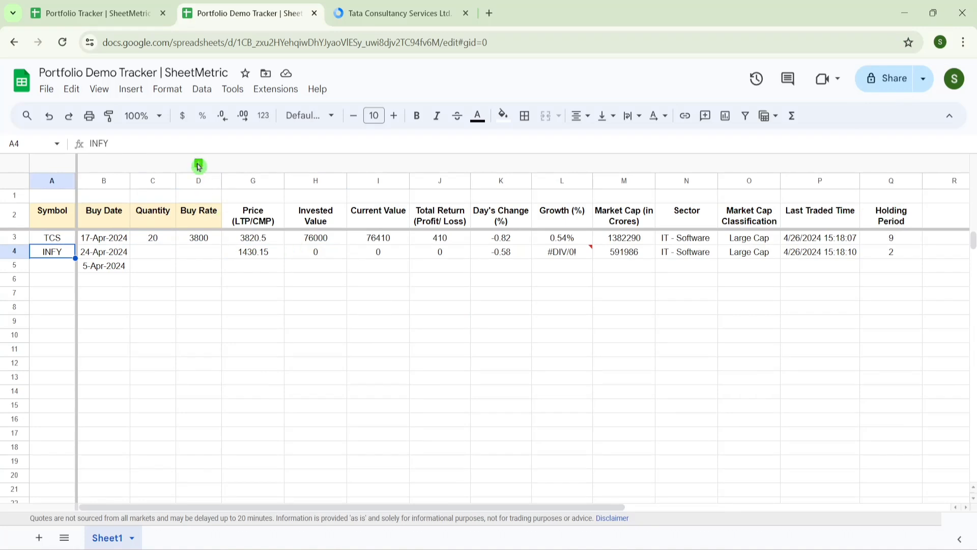
left_click(198, 166)
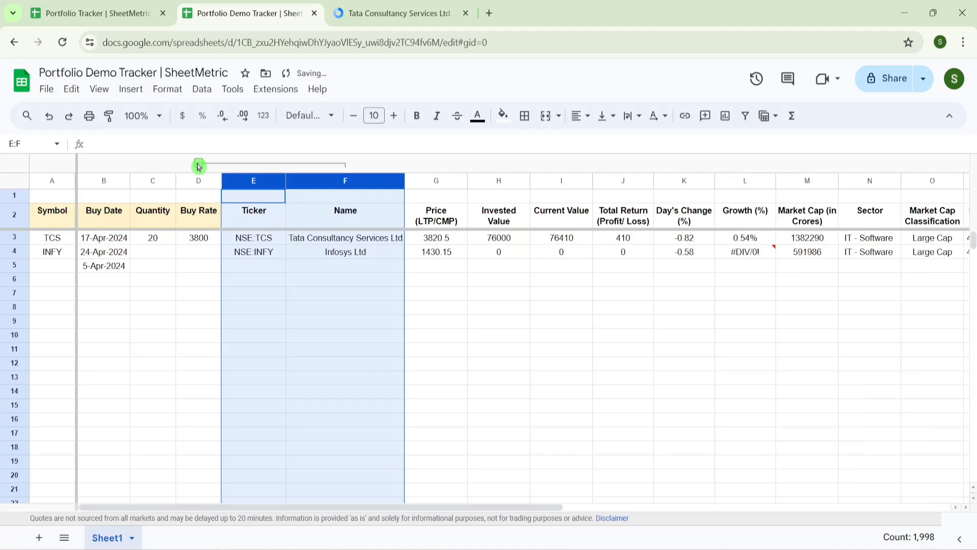
left_click(198, 165)
left_click(151, 270)
key("Up")
key("Up")
key("Up")
key("Up")
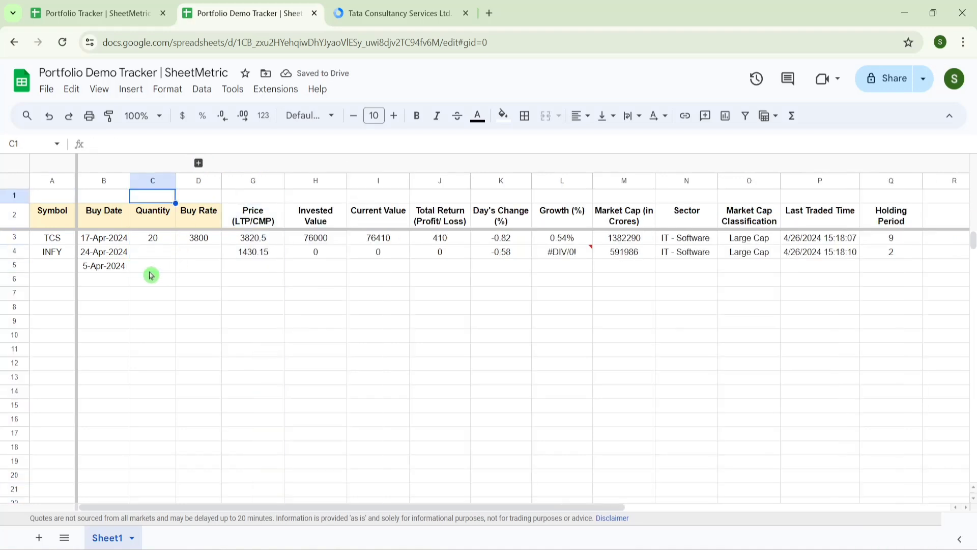
key("Right")
key("Right")
key("Right")
- Total Invested Value with =SUM(H3:H1000) in H1, giving 76000
type("=sum")
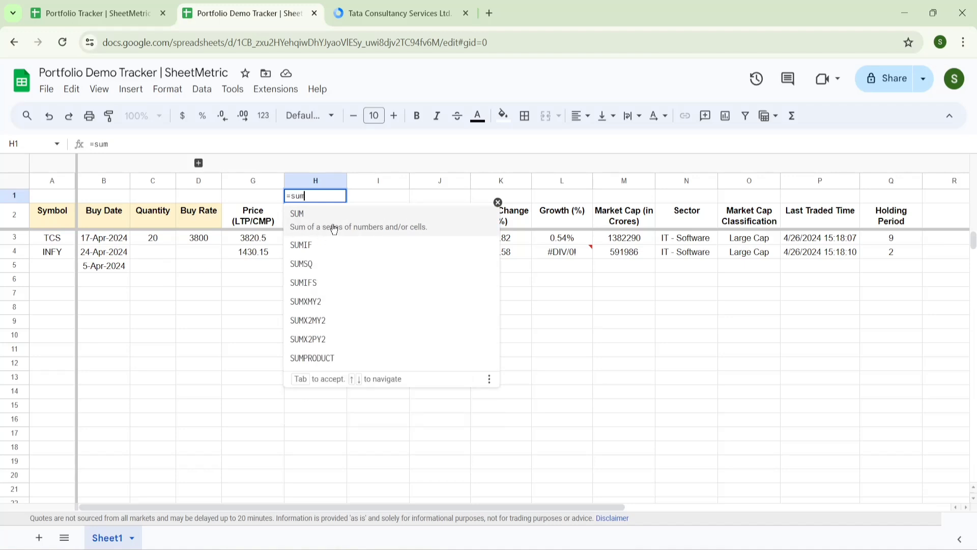
left_click(334, 228)
left_click(307, 240)
key("ctrl+shift+Down")
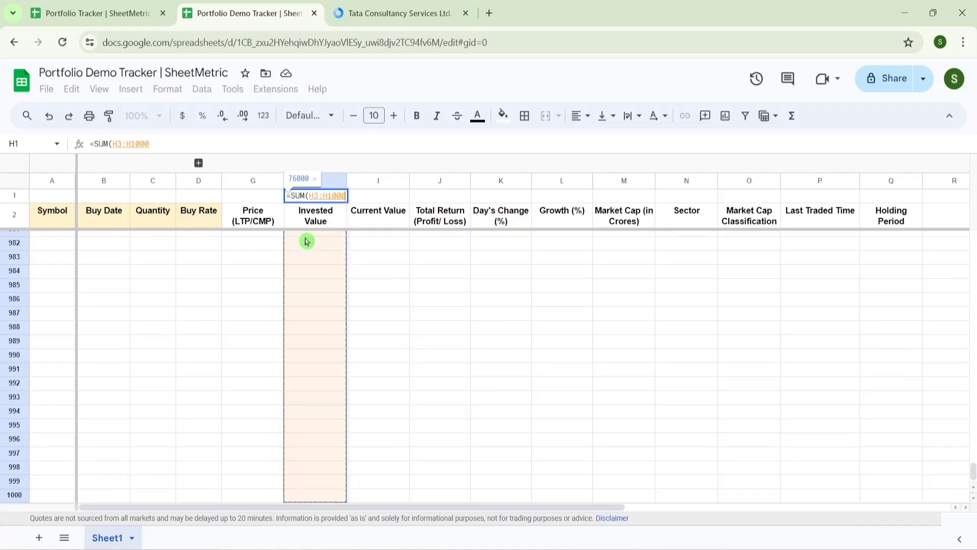
key("Return")
key("Up")
key("Right")
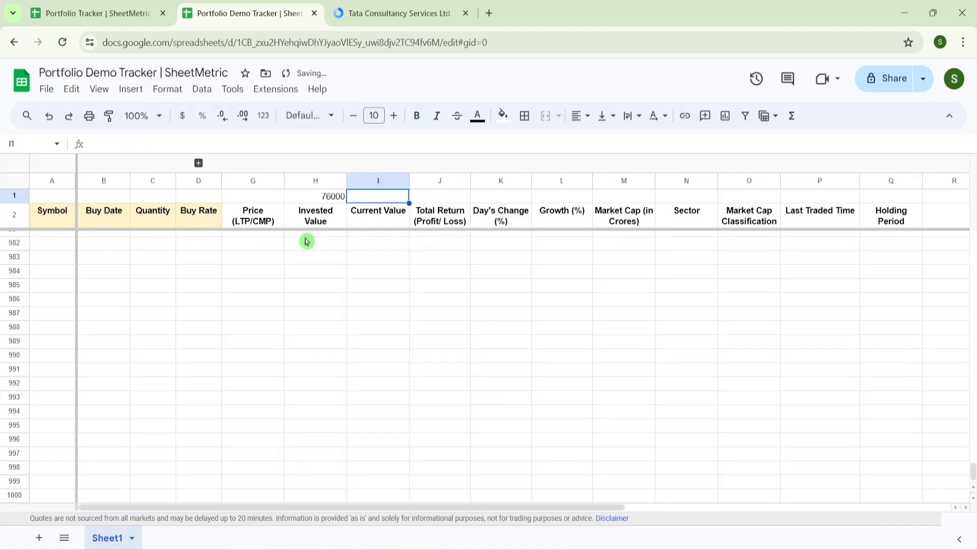
- Total Current Value with =SUM(I3:I1000) in I1 (76410), then bring up the Portfolio Tracker dashboard
type("=sum")
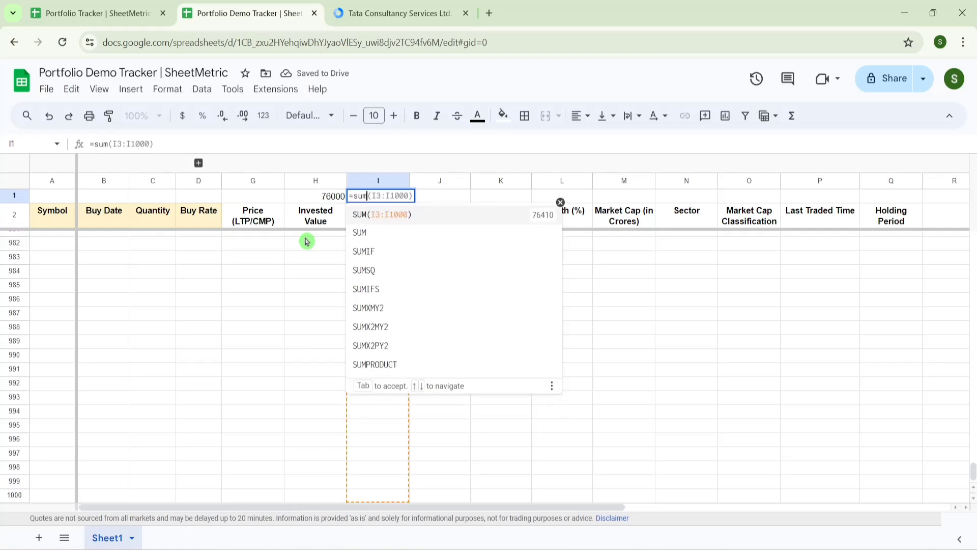
type("(")
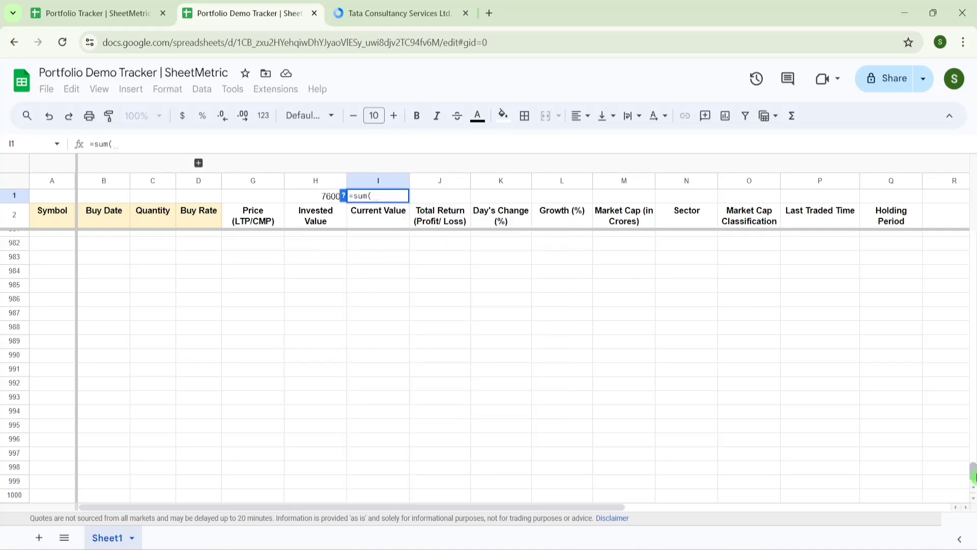
left_click_drag(973, 473, 973, 164)
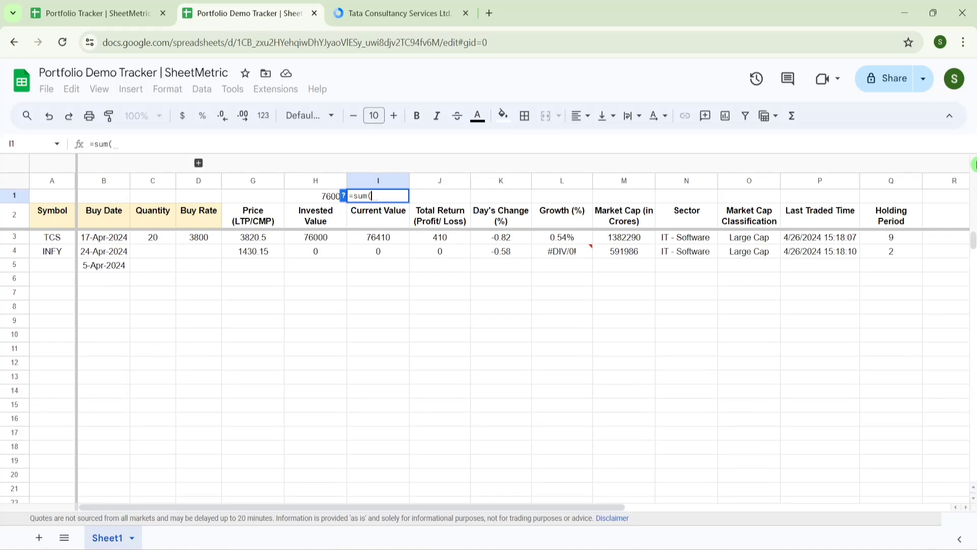
left_click(379, 237)
key("ctrl+shift+Down")
key("ctrl+shift+Down")
key("Return")
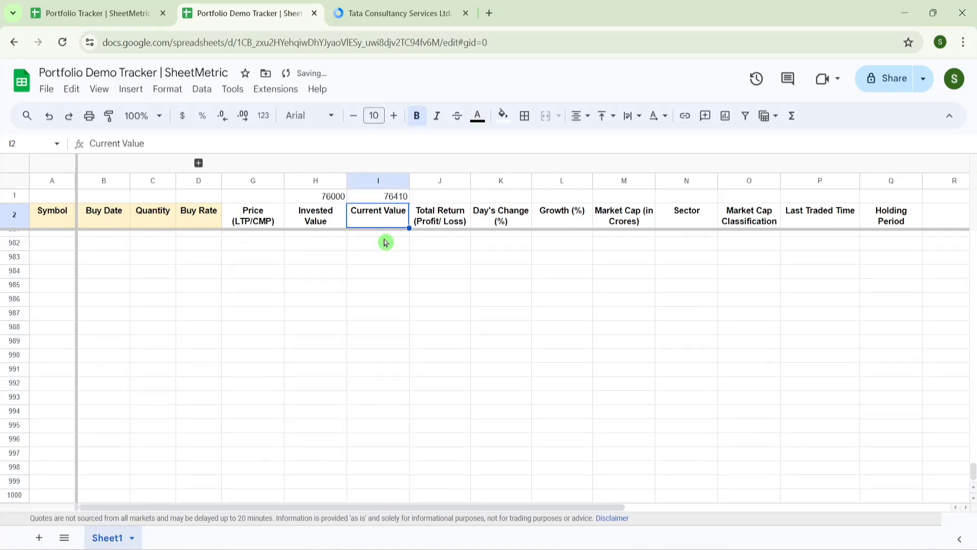
left_click(125, 5)
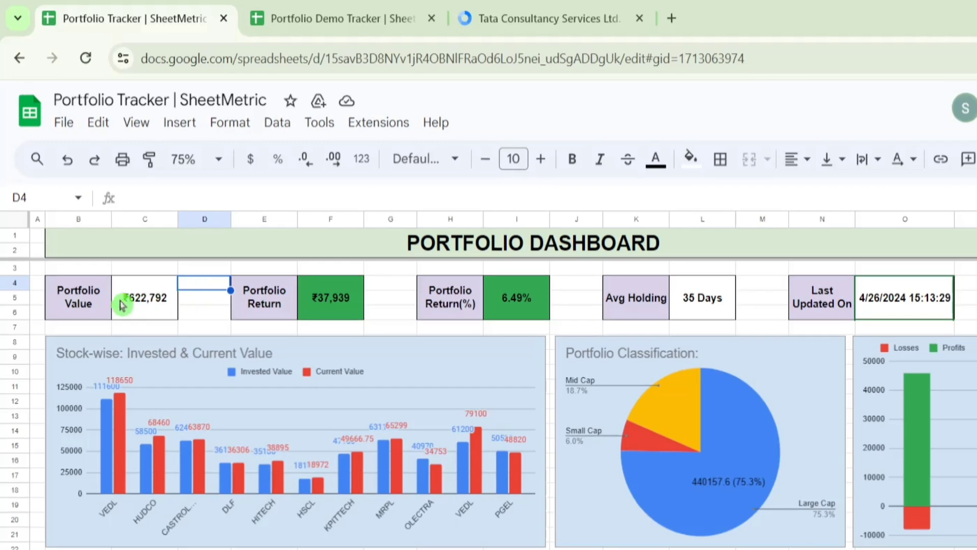
- Inspect the formulas behind the Portfolio Value, Return, Return (%), Avg Holding and Last Updated On cards
left_click(122, 305)
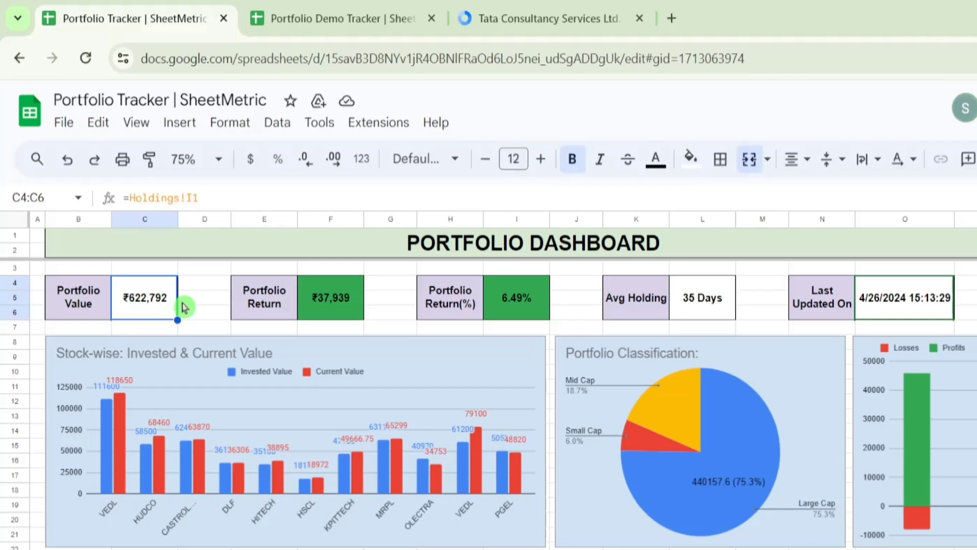
left_click(318, 308)
left_click(496, 300)
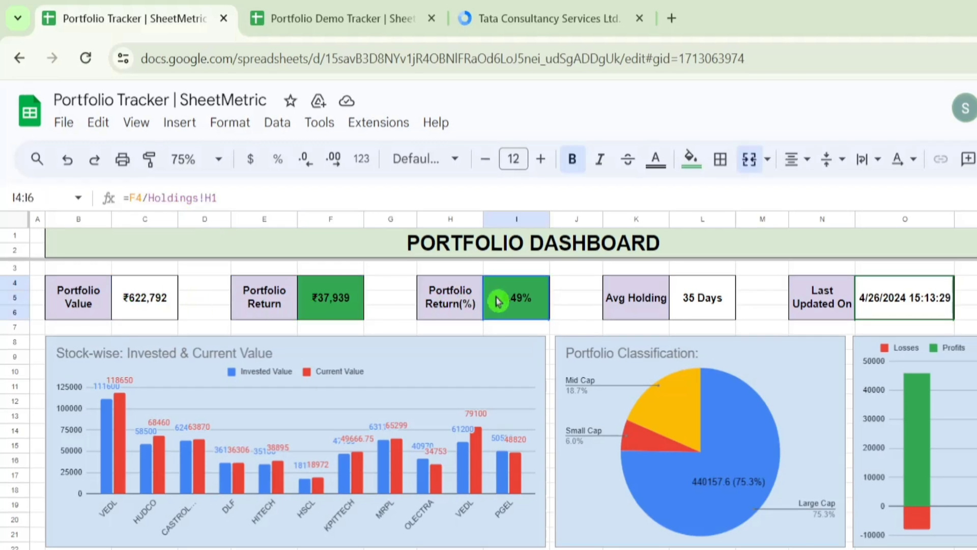
left_click(699, 300)
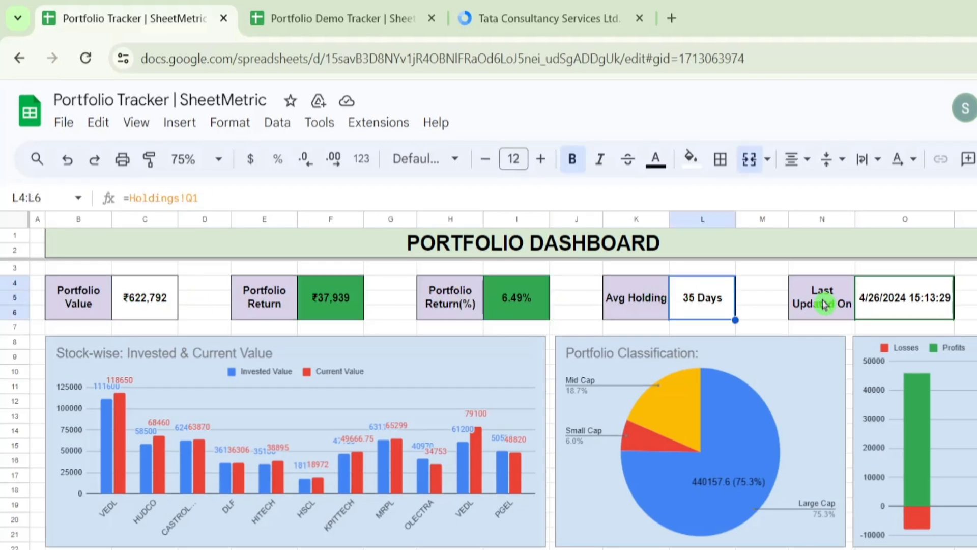
left_click(910, 298)
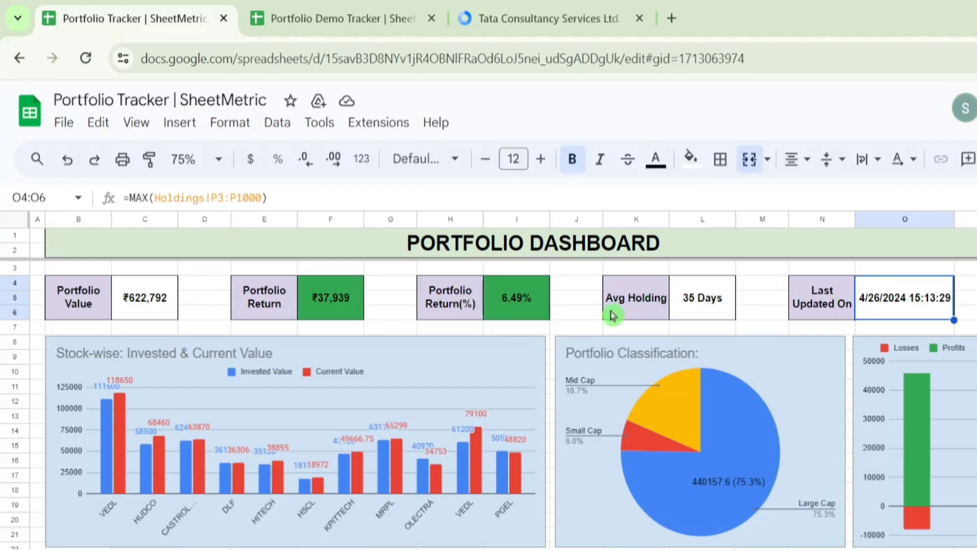
- Glance at the Portfolio Demo Tracker, then return to the Portfolio Tracker workbook
left_click(352, 6)
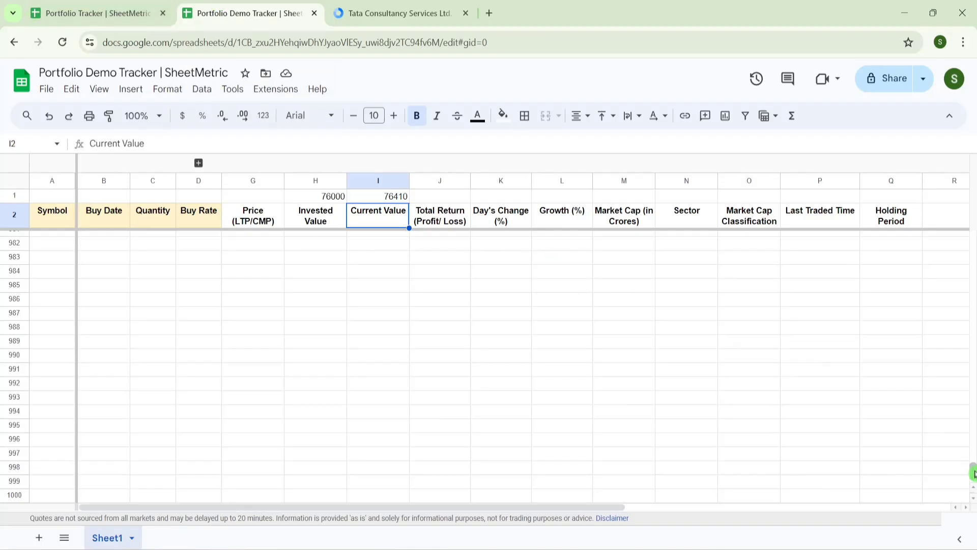
left_click_drag(969, 463, 970, 239)
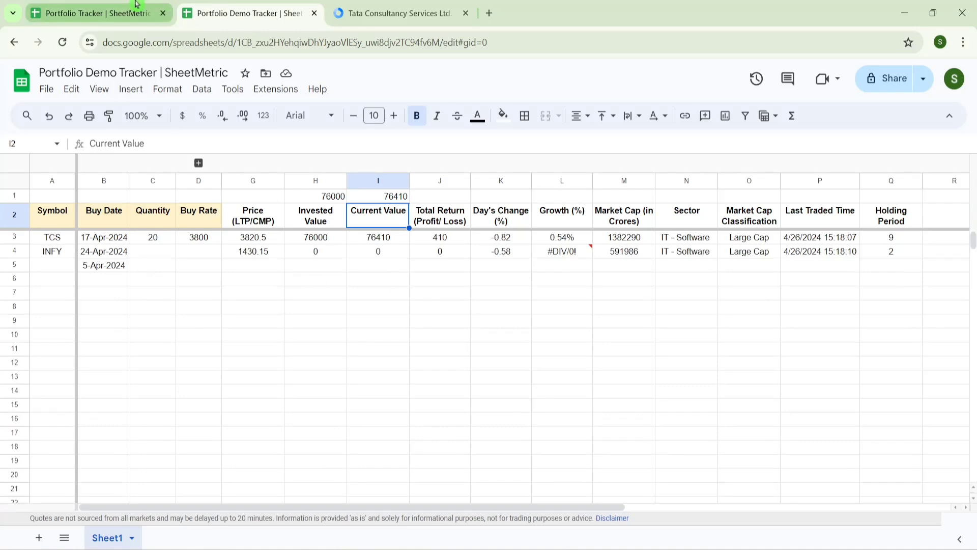
left_click(97, 13)
- Copy the 11 stocks' symbols, buy dates, quantities and buy rates from Holdings into the Demo Tracker at A3
left_click(113, 538)
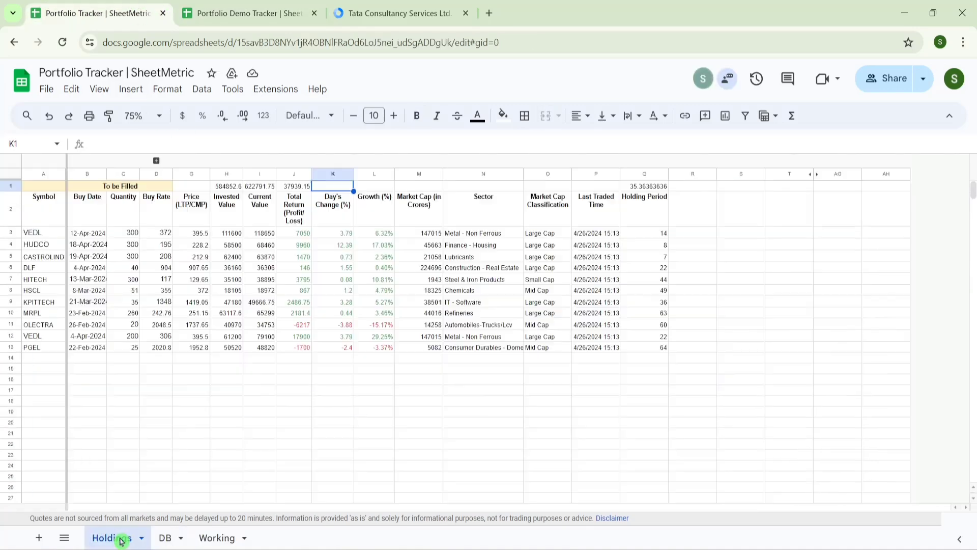
left_click(38, 235)
key("shift+Right")
key("shift+Right")
key("shift+Right")
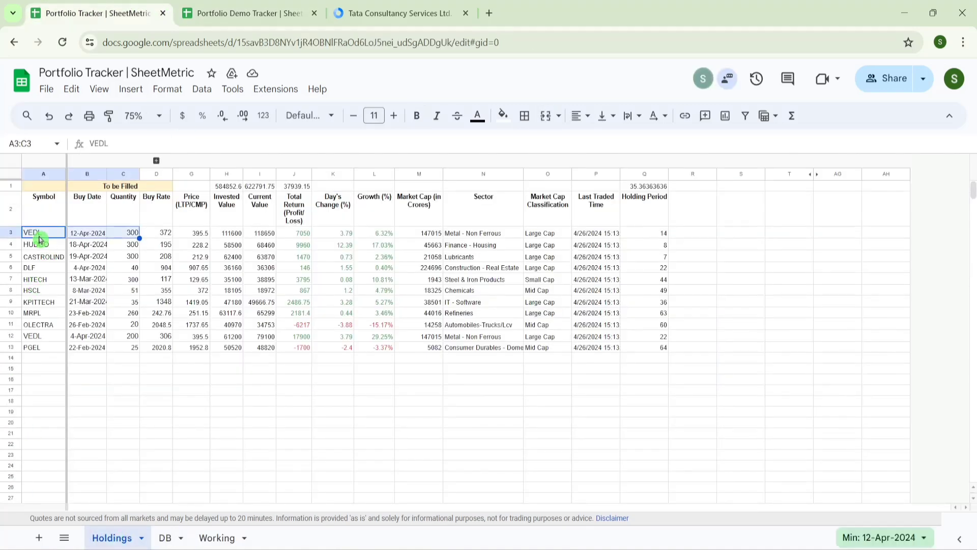
key("ctrl+shift+Down")
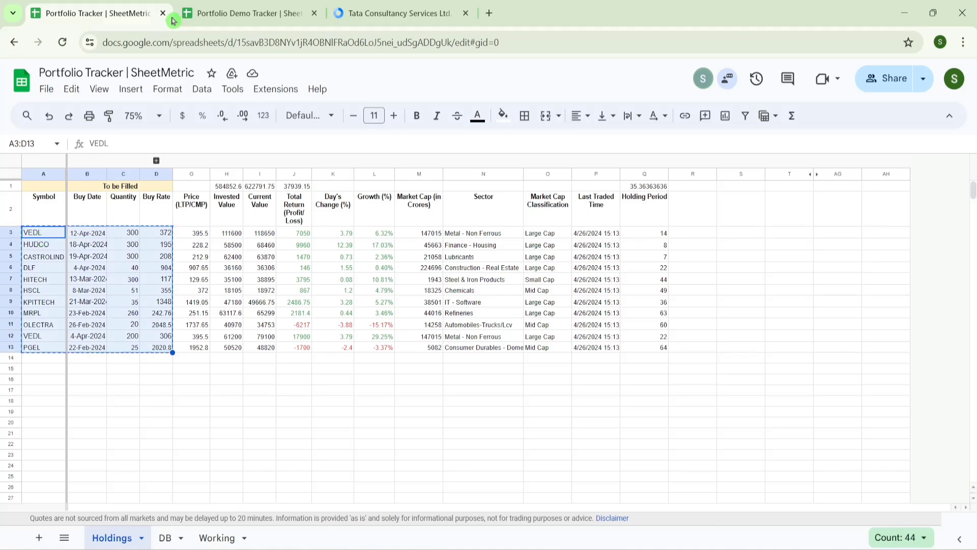
key("ctrl+Tab")
key("ctrl+v")
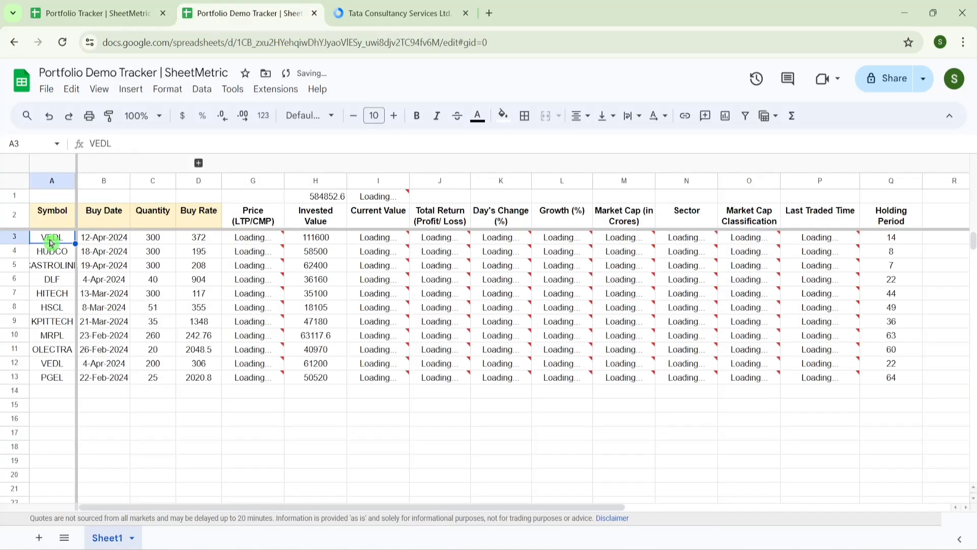
- Total the profit/loss column with =SUM(J3:J1000) in J1, giving 38729.5
key("Right")
key("Right")
key("Right")
key("Right")
key("Right")
key("Up")
key("Right")
key("Right")
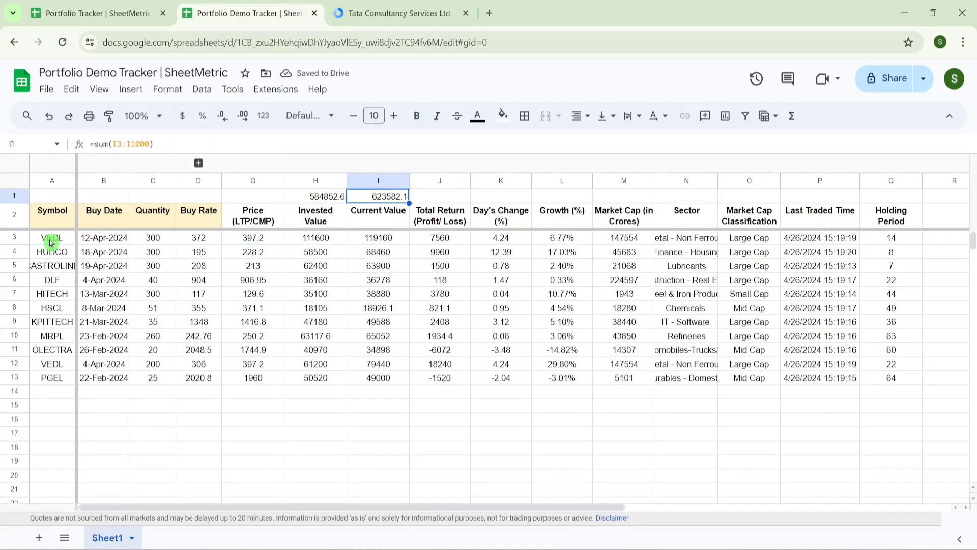
type("=sum")
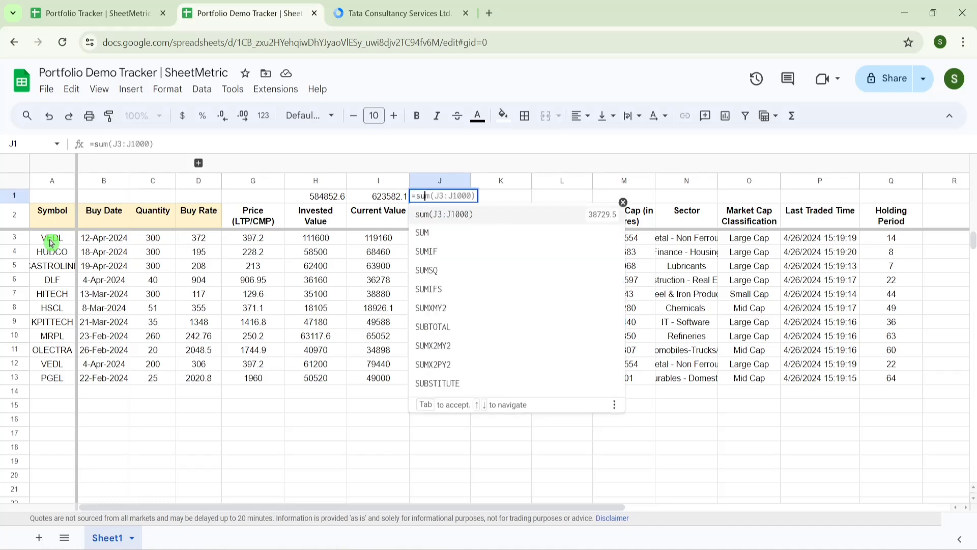
type("(")
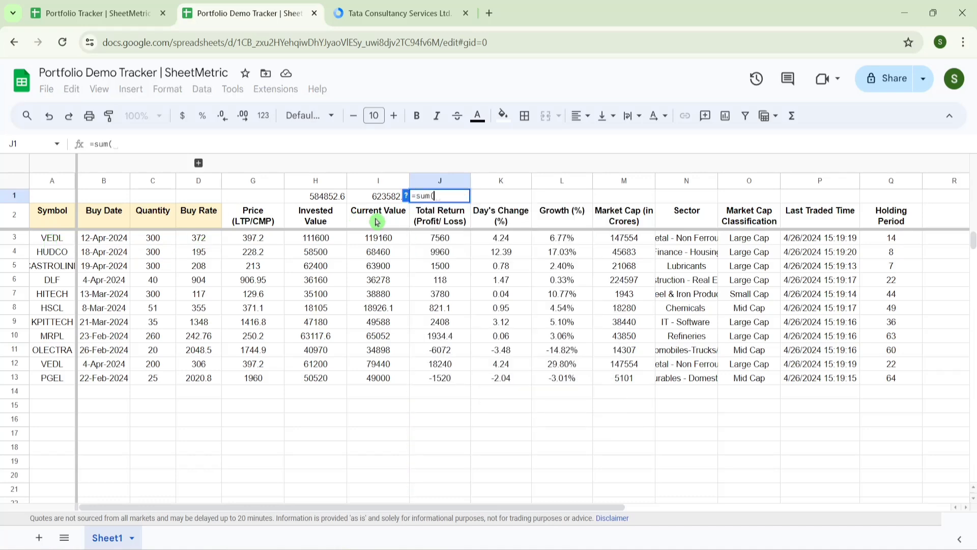
left_click(449, 242)
key("ctrl+shift+Down")
key("Return")
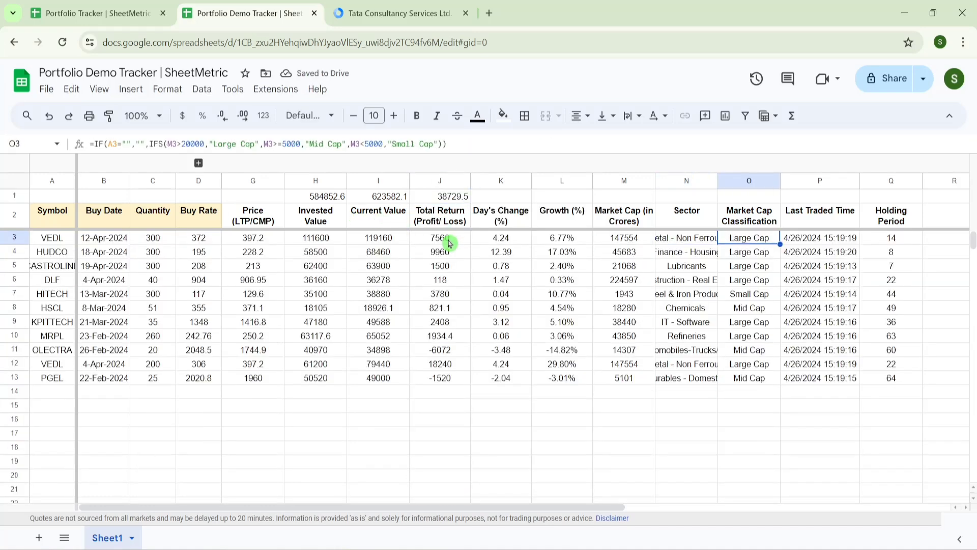
- Check the Last Updated On card formula on the reference DB dashboard
key("Right")
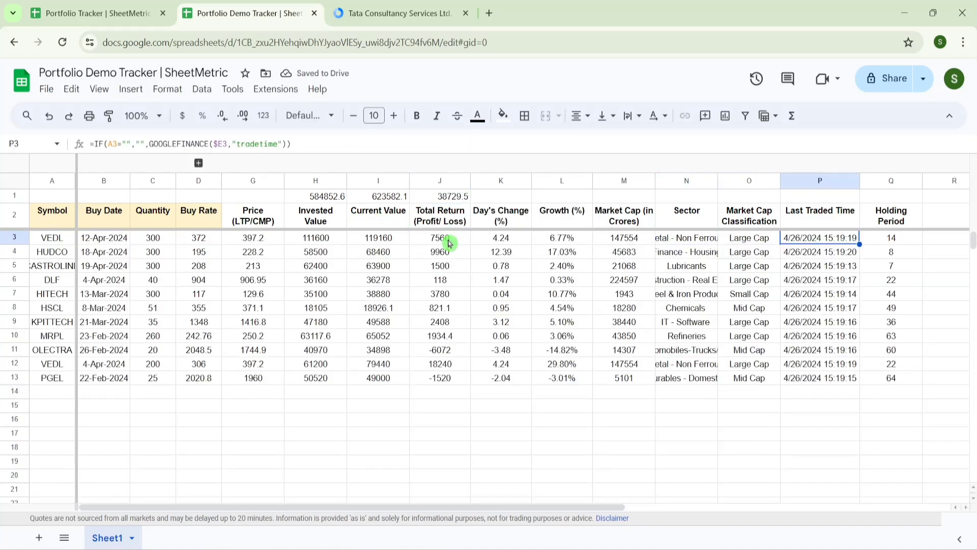
key("Up")
key("Up")
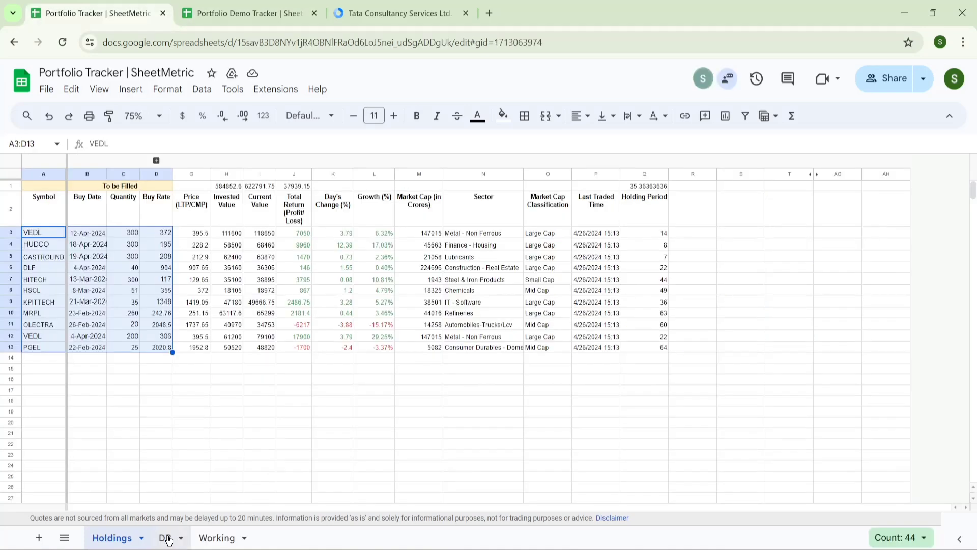
left_click(168, 538)
left_click(617, 227)
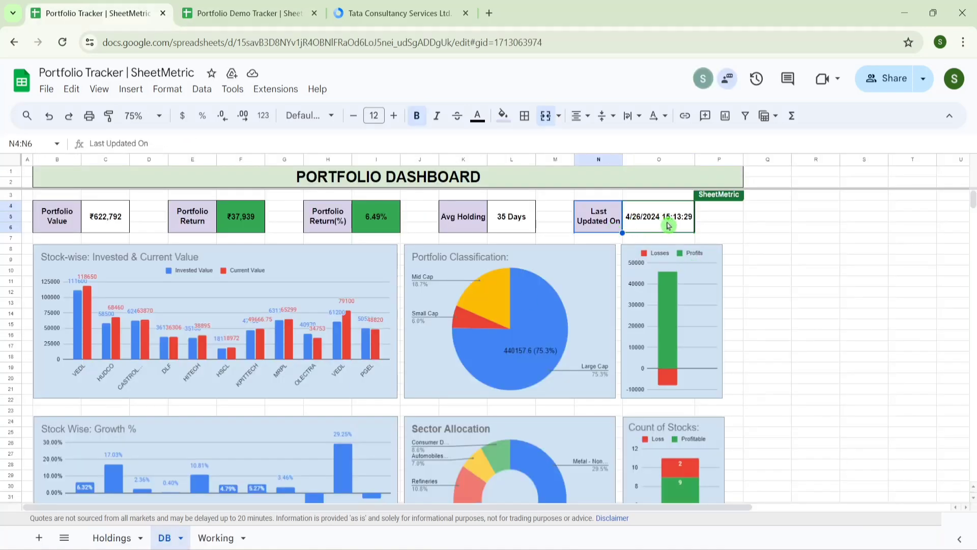
left_click(231, 4)
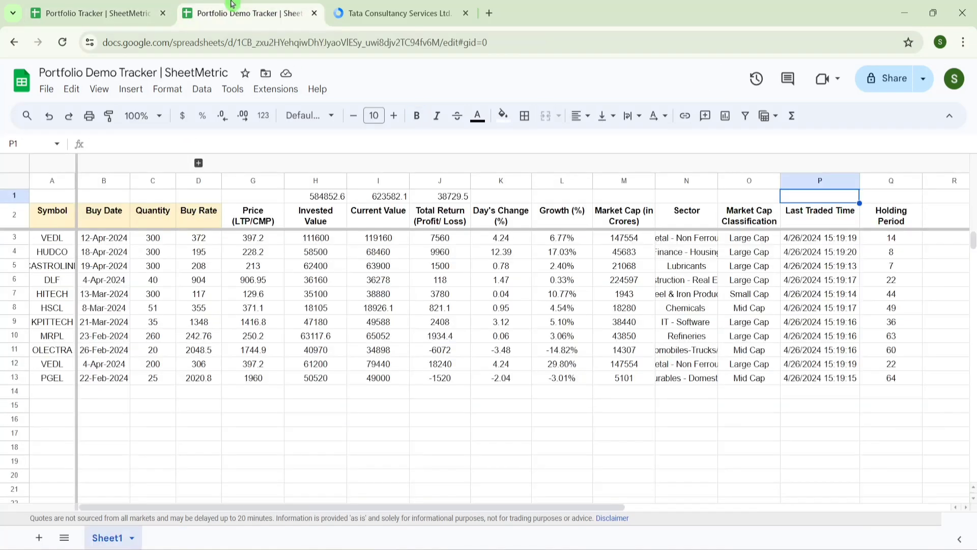
- Review the Last Traded Time values and begin a =MAX( formula in P1
left_click(809, 249)
key("Down")
key("Down")
key("Down")
key("Down")
key("Down")
key("Down")
key("Down")
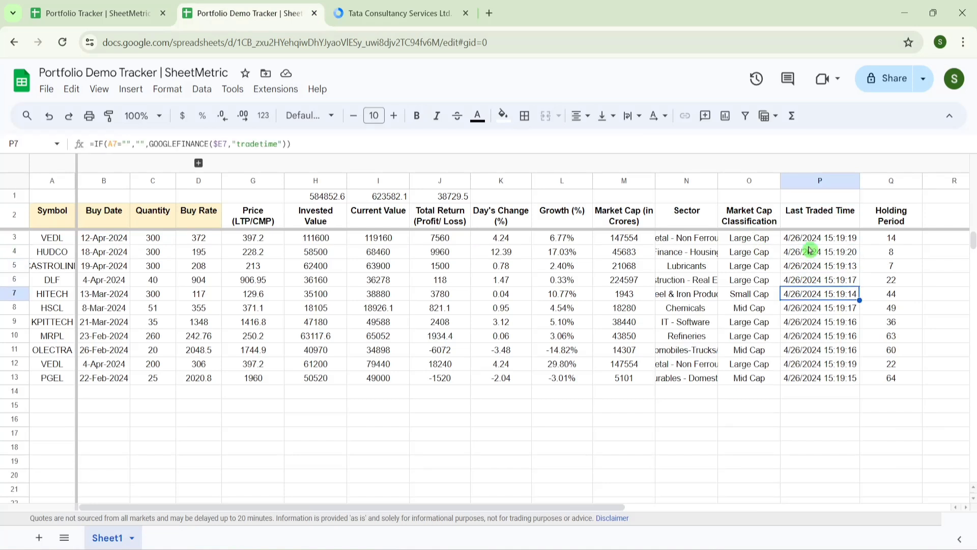
key("Up")
key("Up")
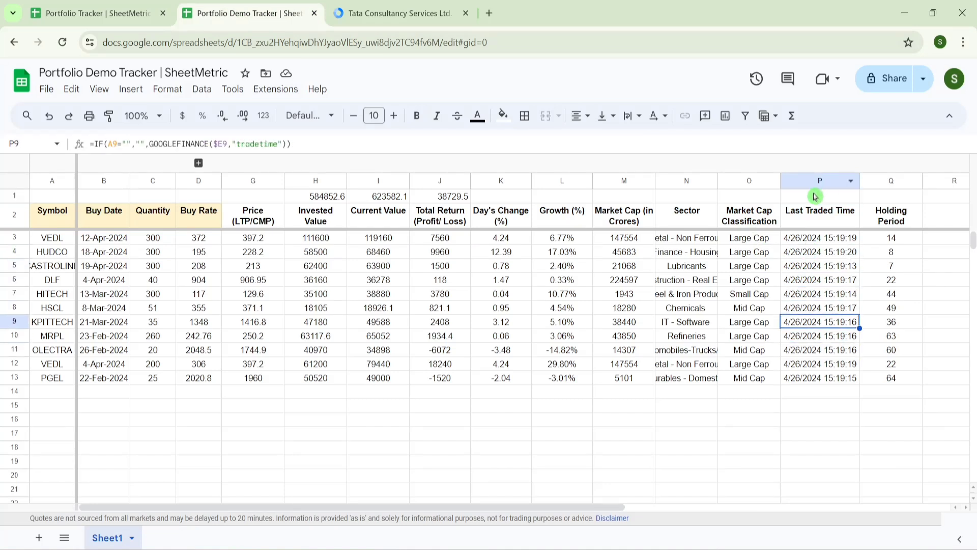
left_click(819, 195)
type("=max")
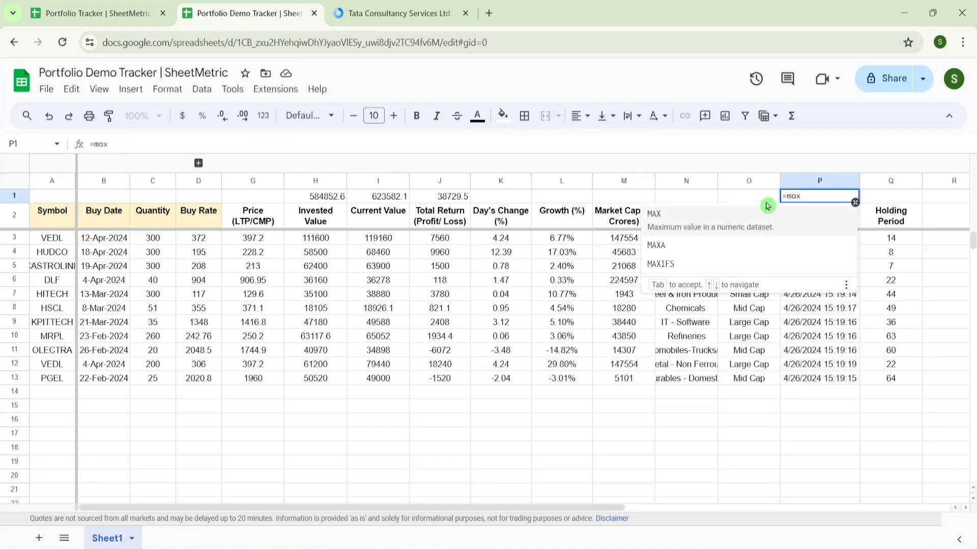
type("(")
- Complete =MAX(P3:P1000) in P1 to show the latest trade time 4/26/2024 15:19:20
left_click(829, 243)
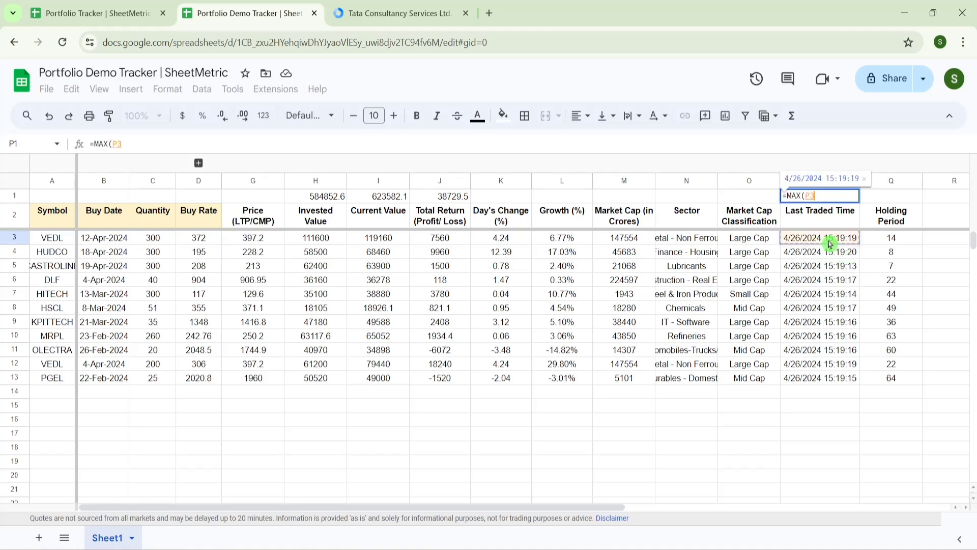
key("ctrl+shift+Down")
key("Return")
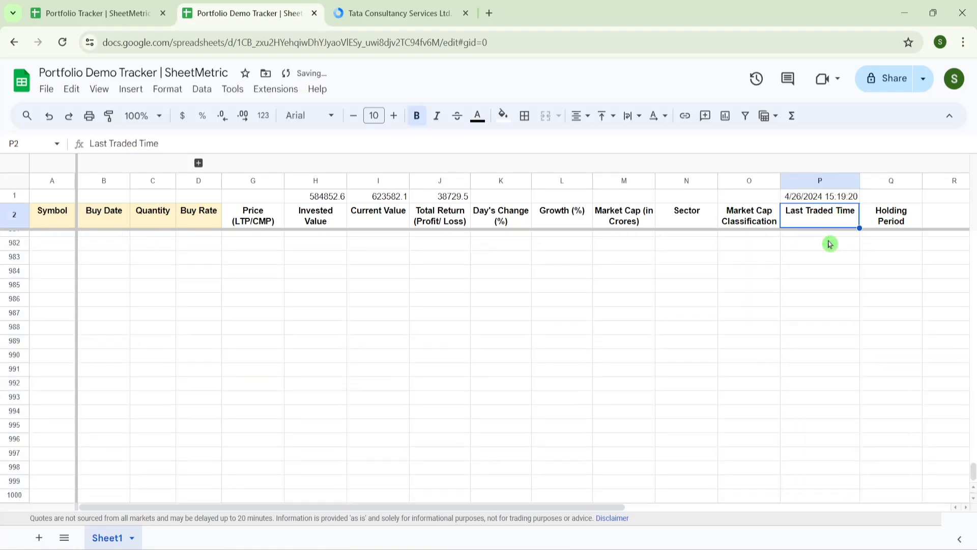
key("Up")
key("Down")
key("Down")
key("Down")
key("Down")
key("Down")
key("Down")
key("Up")
key("Up")
key("Up")
key("Up")
key("Up")
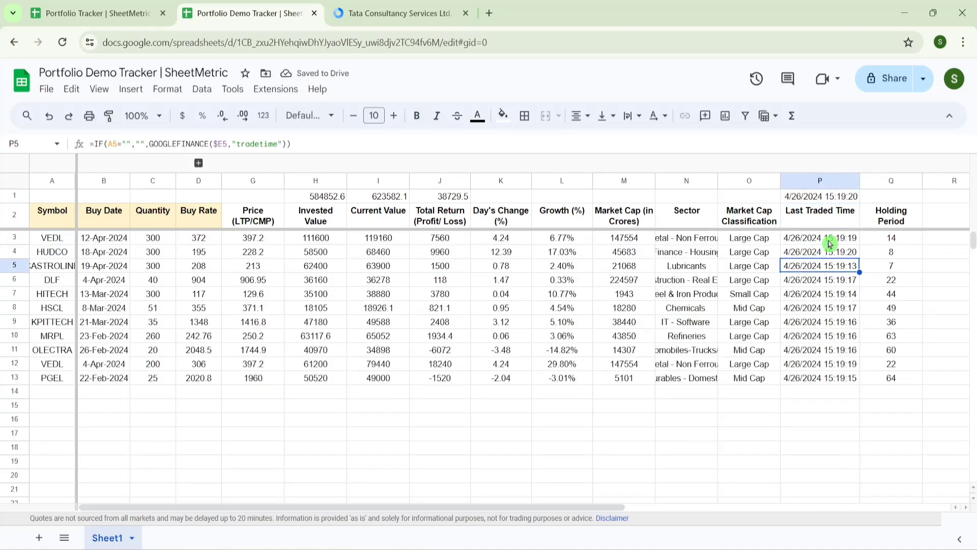
key("Up")
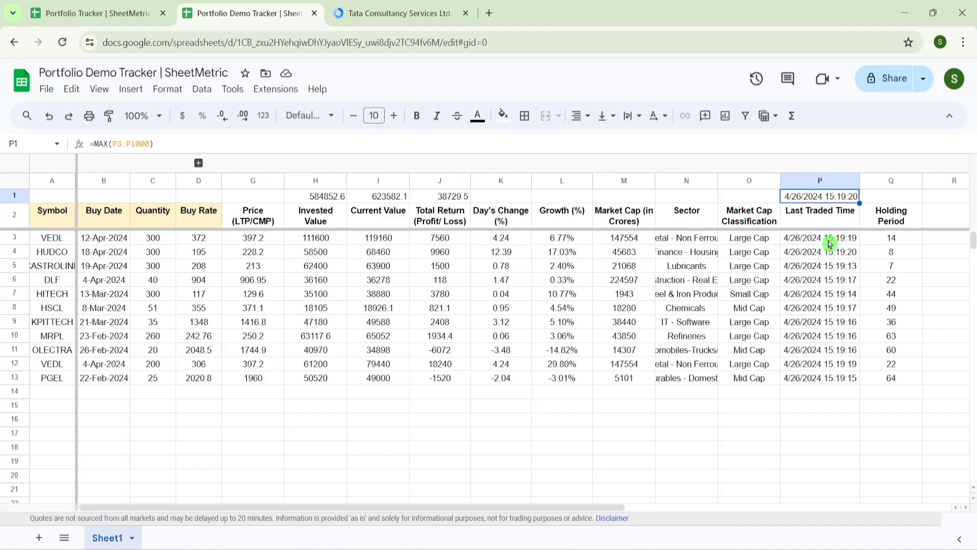
- Enter =AVERAGE(Q3:Q1000) in Q1 and reduce decimals so it shows 35
key("Right")
type("=aver")
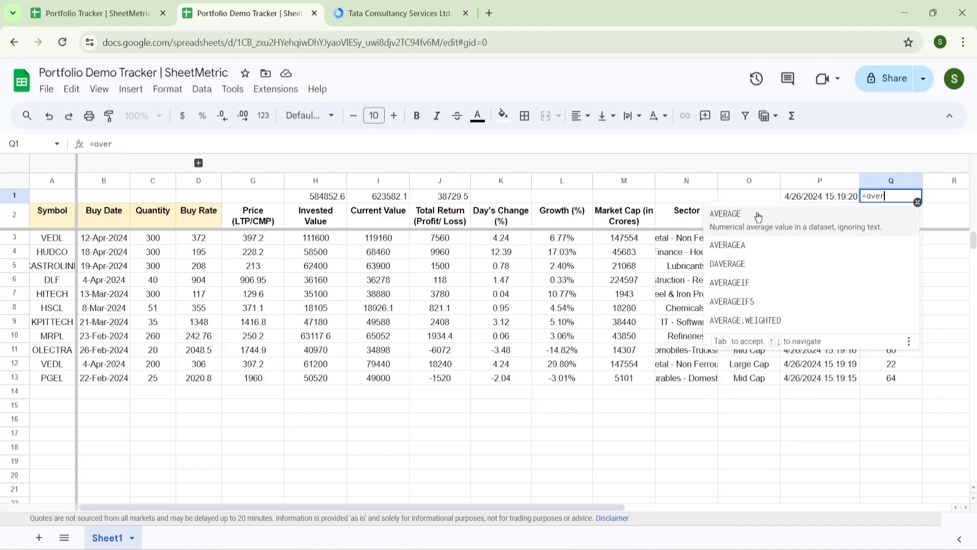
left_click(758, 216)
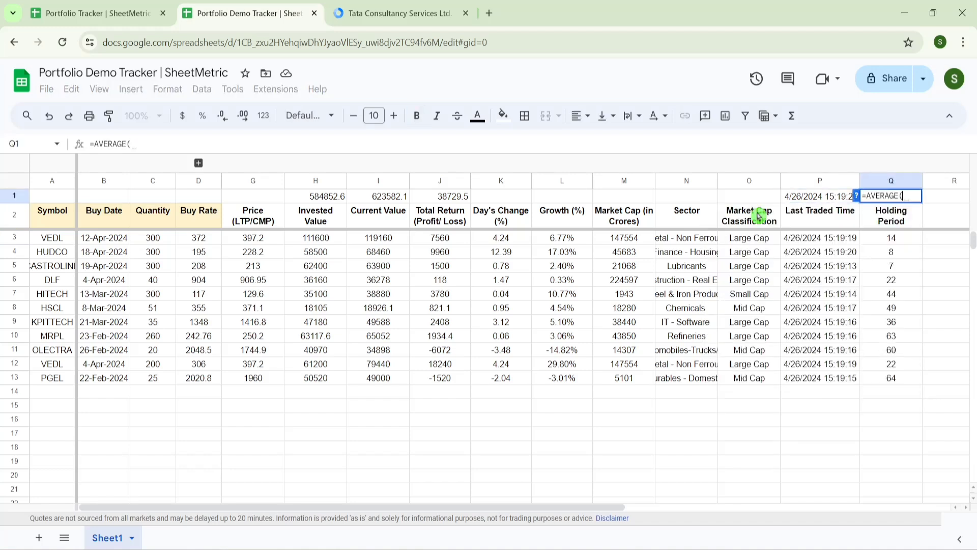
left_click(891, 241)
key("ctrl+shift+Down")
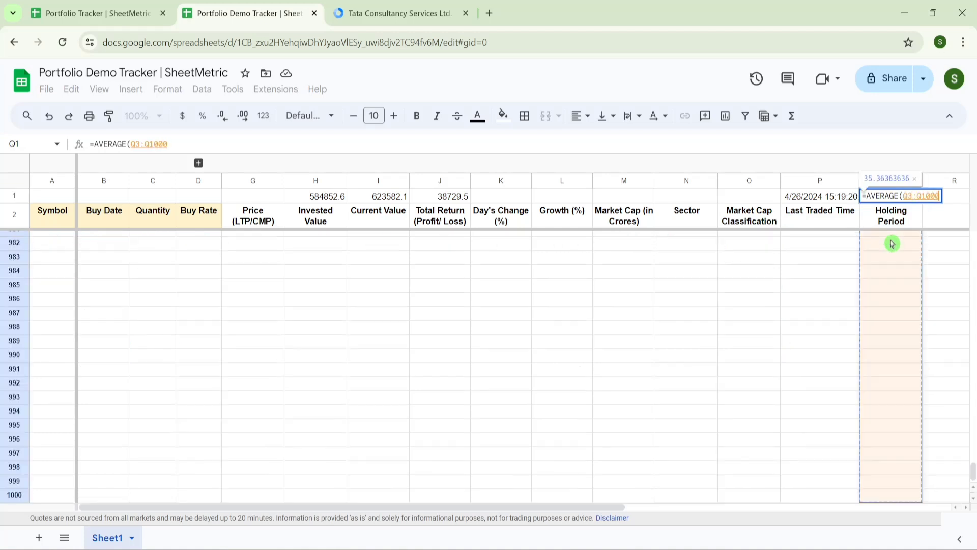
key("Return")
key("Up")
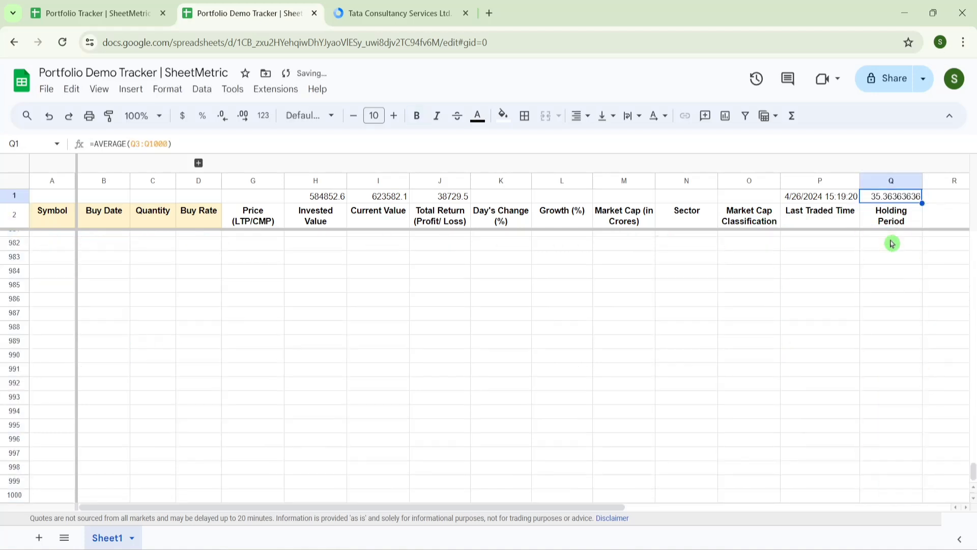
left_click(222, 116)
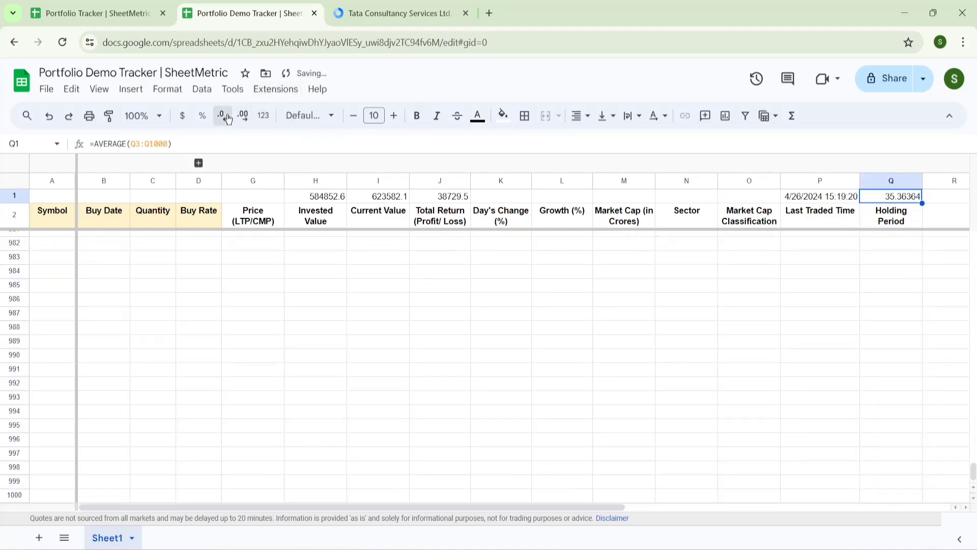
left_click(281, 270)
key("ctrl+Up")
key("ctrl+Up")
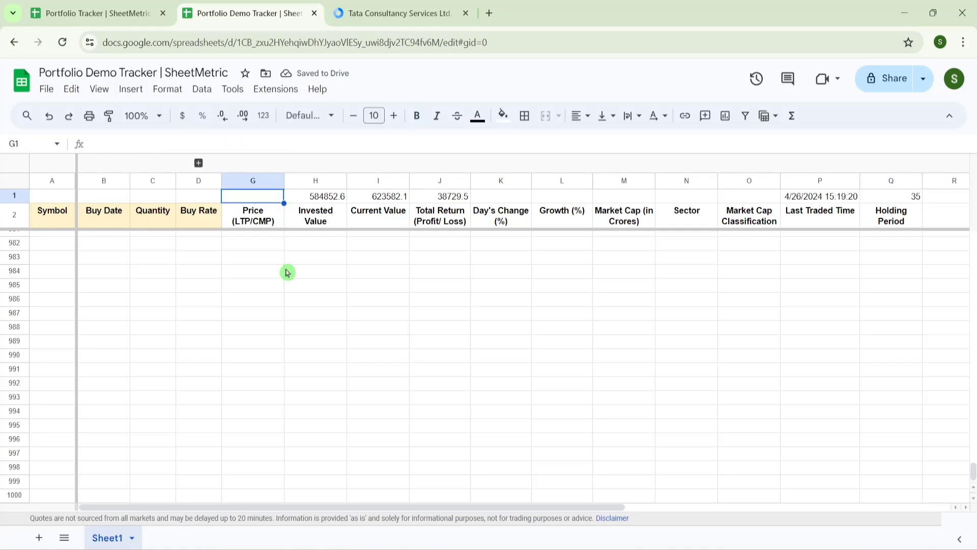
key("Down")
key("Down")
key("Down")
key("Down")
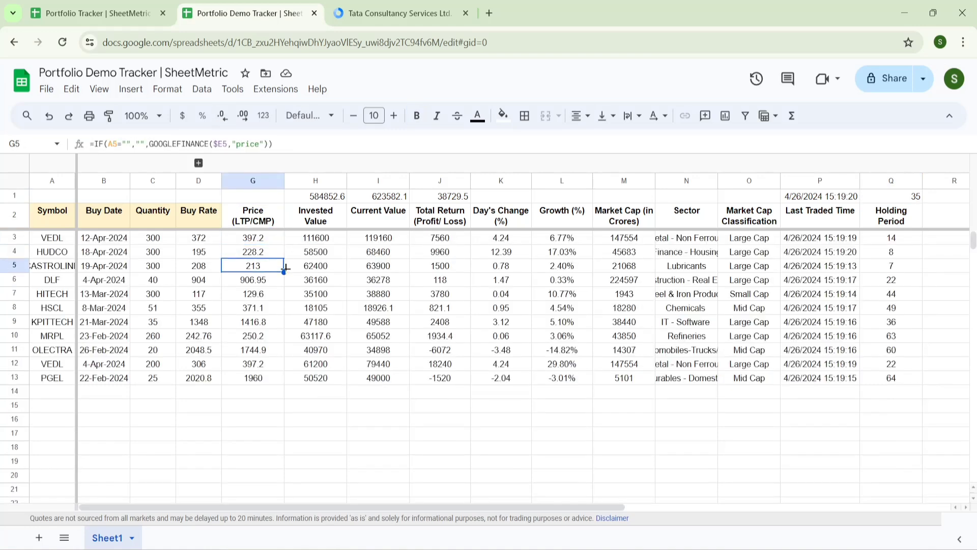
- Select J3:L1000 after comparing with the reference tracker's Holdings sheet
left_click(441, 239)
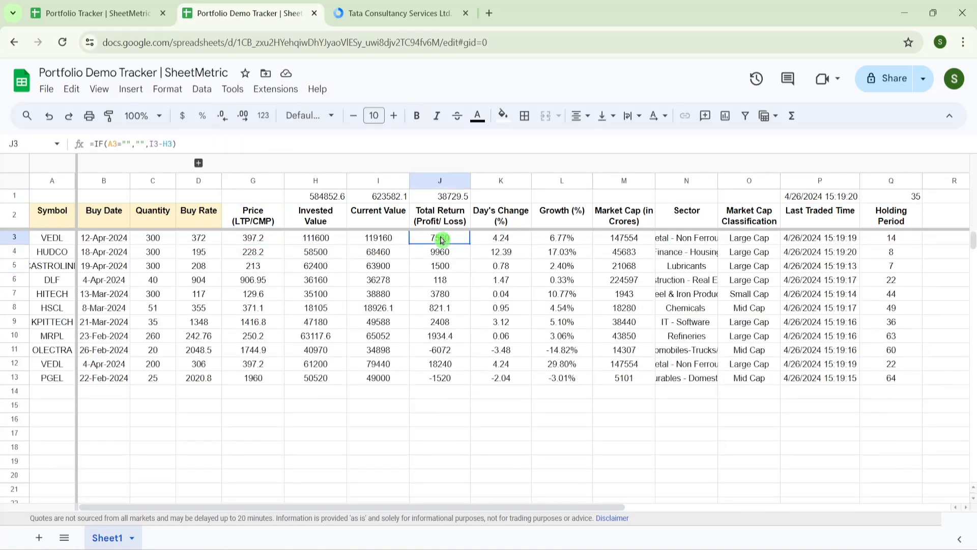
key("shift+Right")
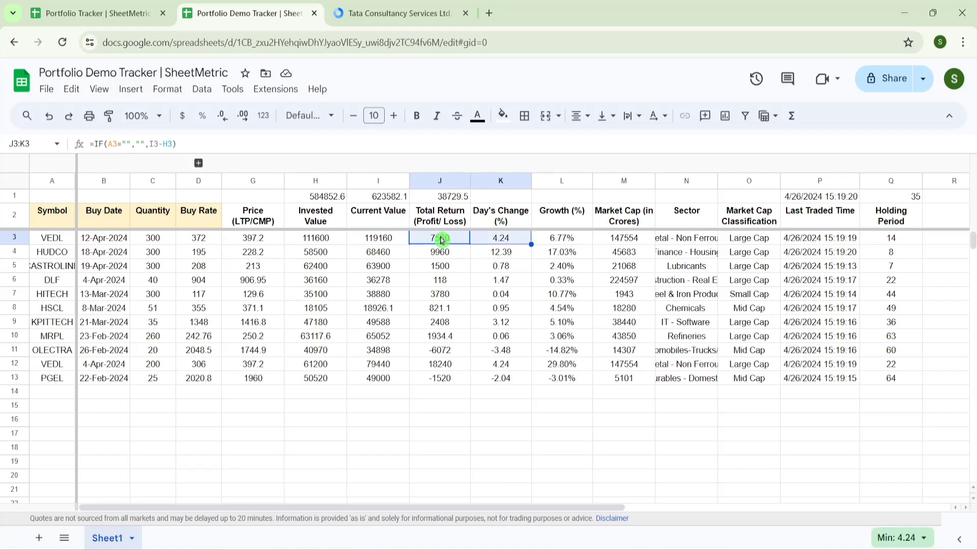
key("shift+Right")
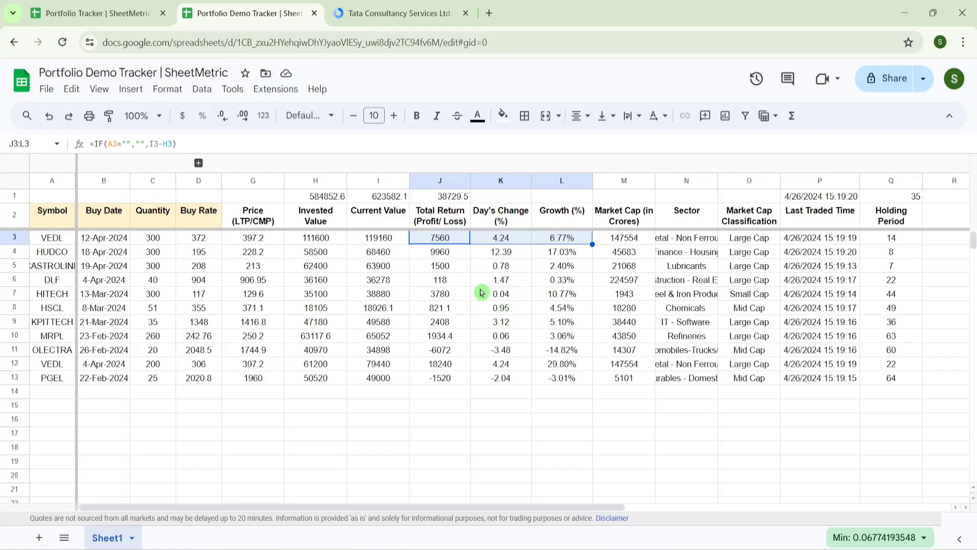
left_click(129, 12)
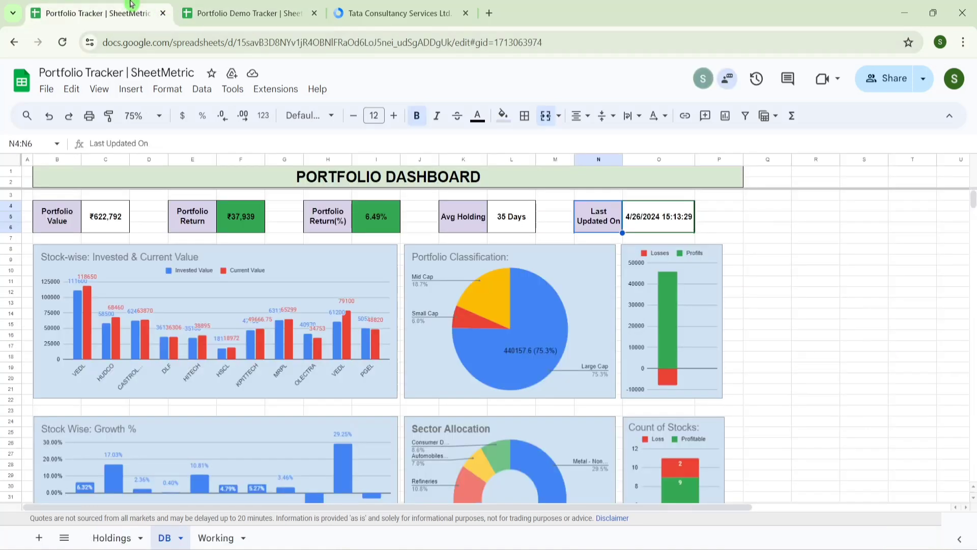
left_click(130, 537)
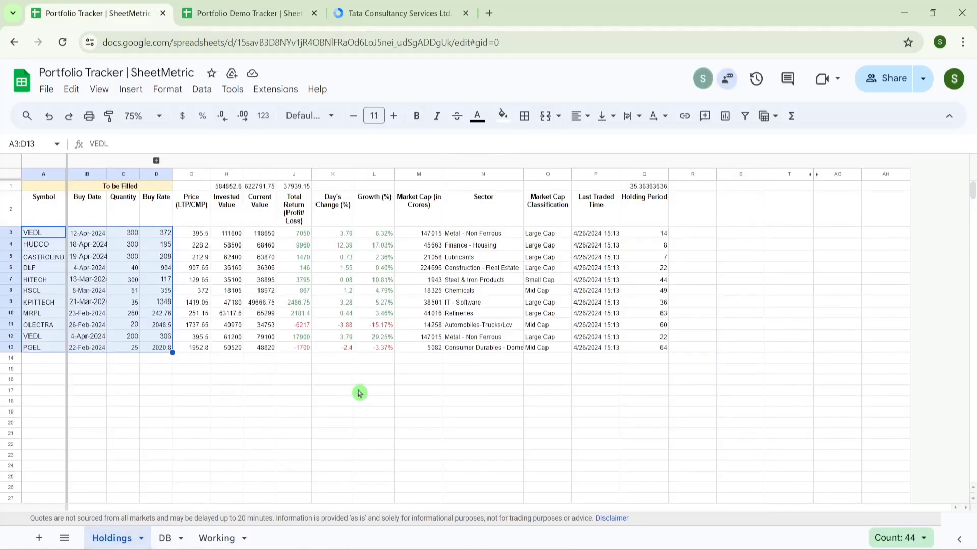
left_click(209, 10)
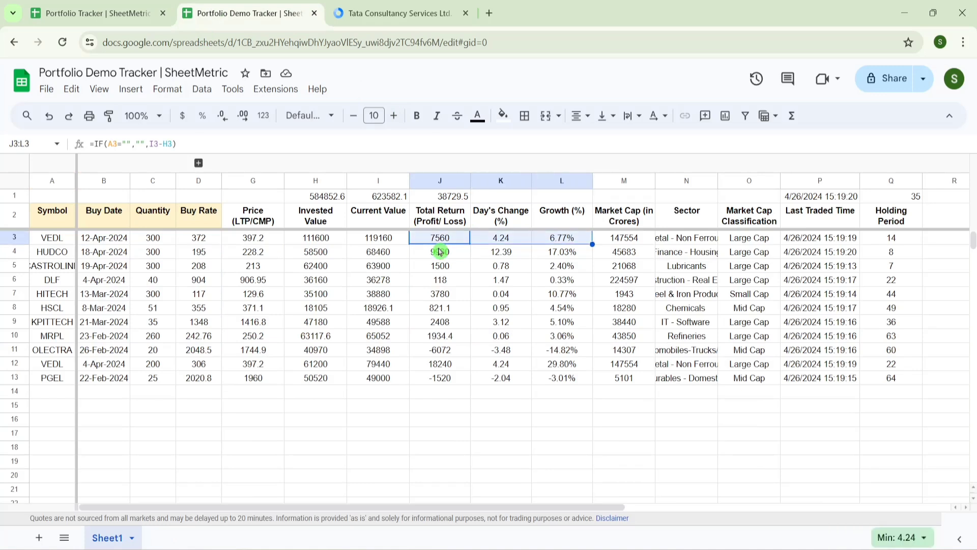
key("ctrl+shift+Down")
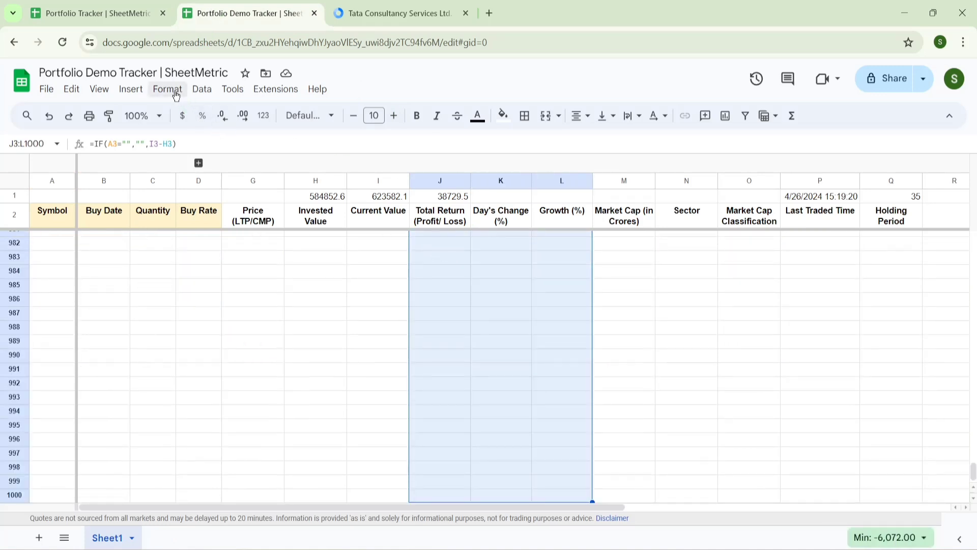
- Start a conditional formatting rule on J3:L1000 for values greater than or equal to 0
left_click(175, 92)
left_click(253, 319)
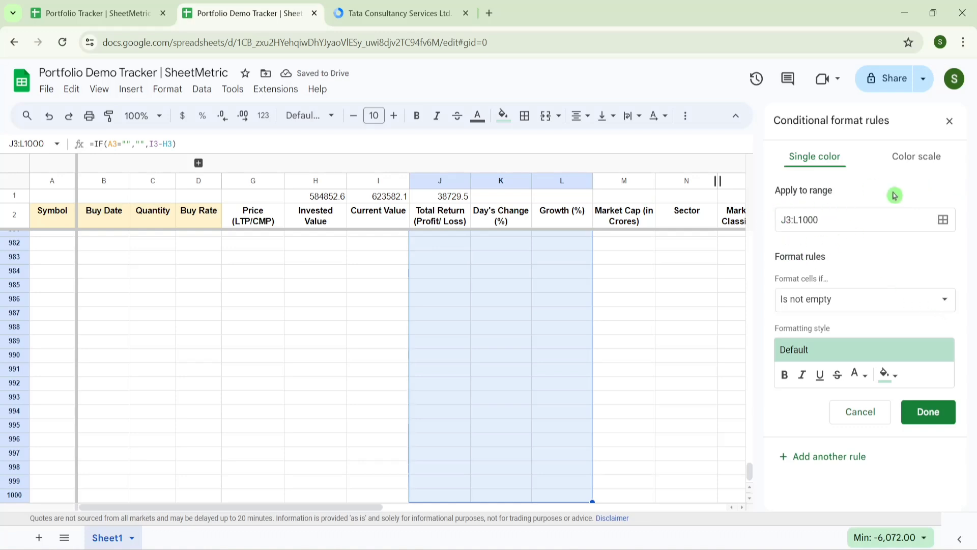
left_click(944, 305)
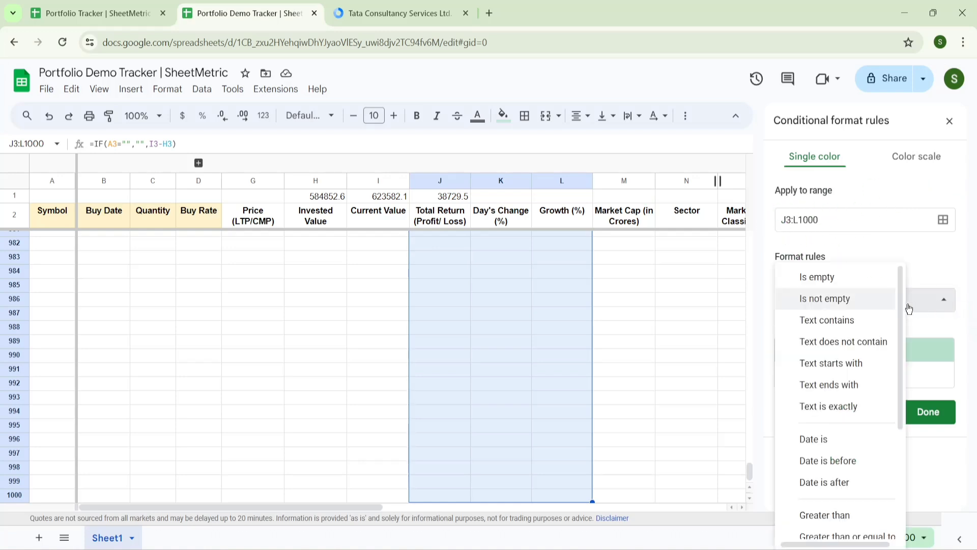
scroll(864, 369, "down", 3)
left_click(864, 362)
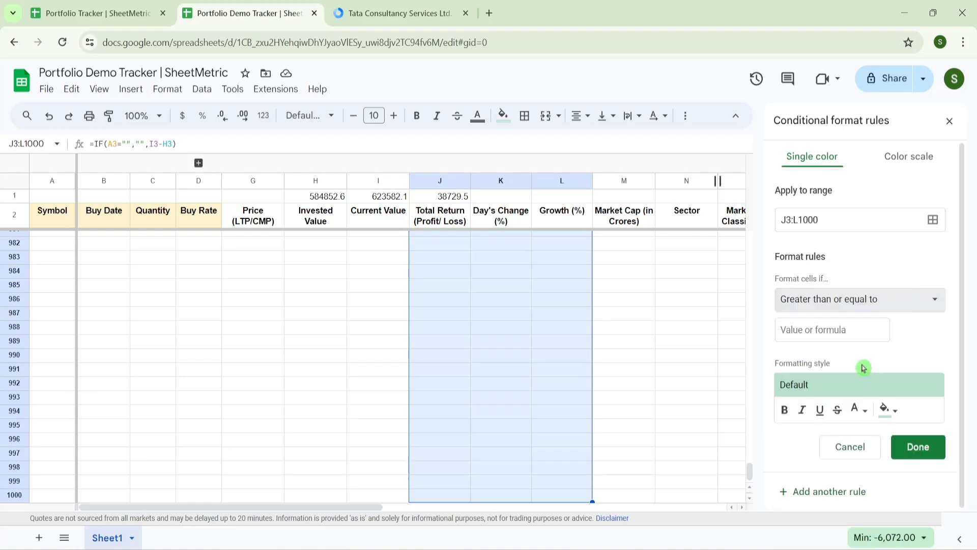
left_click(834, 334)
type("0")
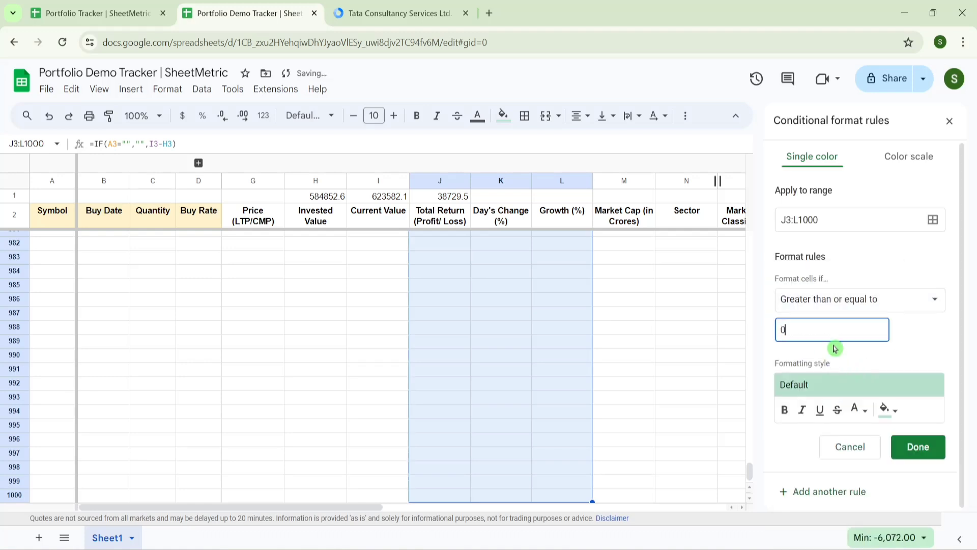
- Give matching values green text with no fill and save the rule
left_click(864, 418)
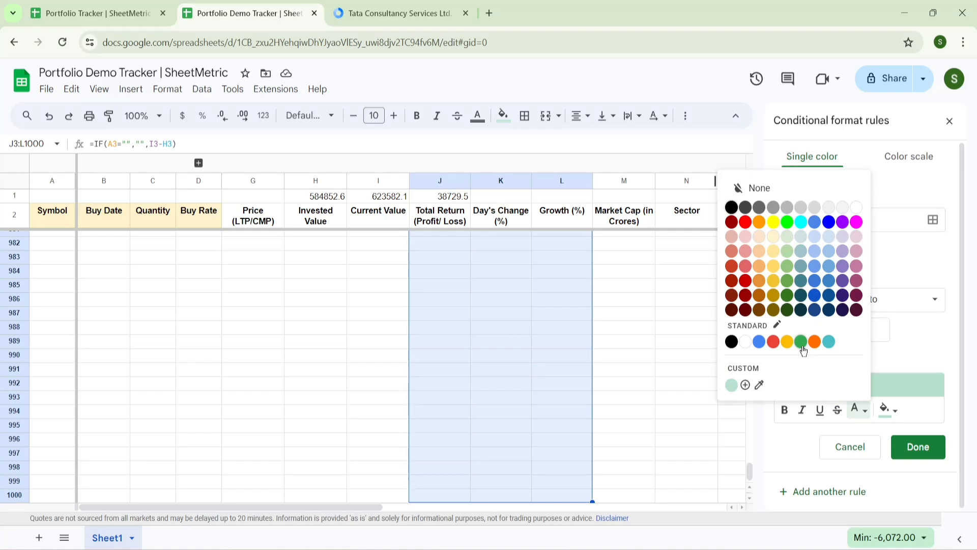
left_click(800, 345)
left_click(895, 411)
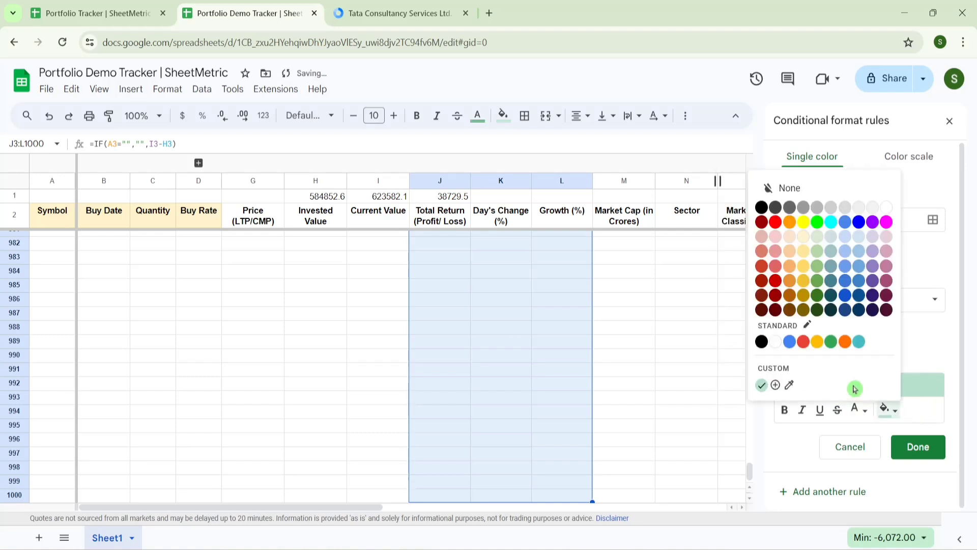
left_click(793, 194)
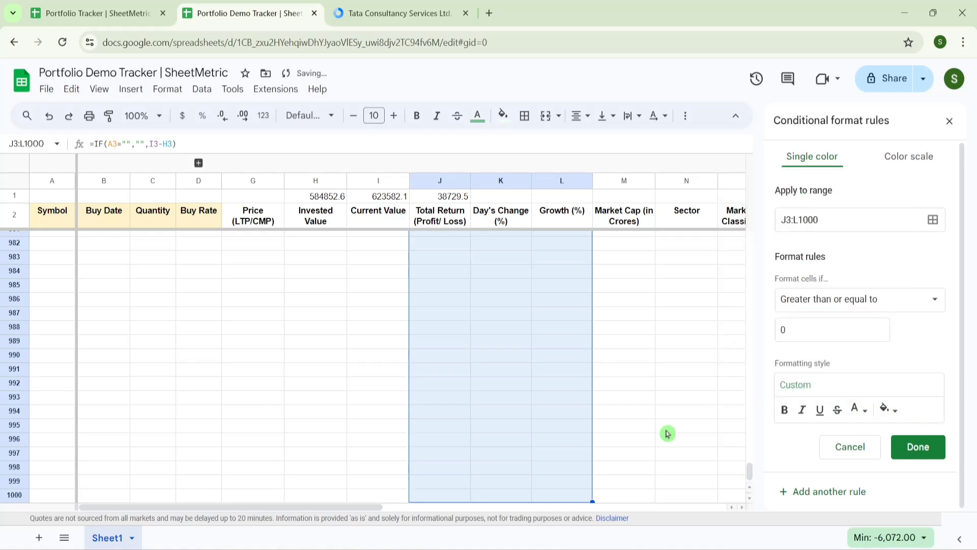
left_click_drag(750, 472, 751, 236)
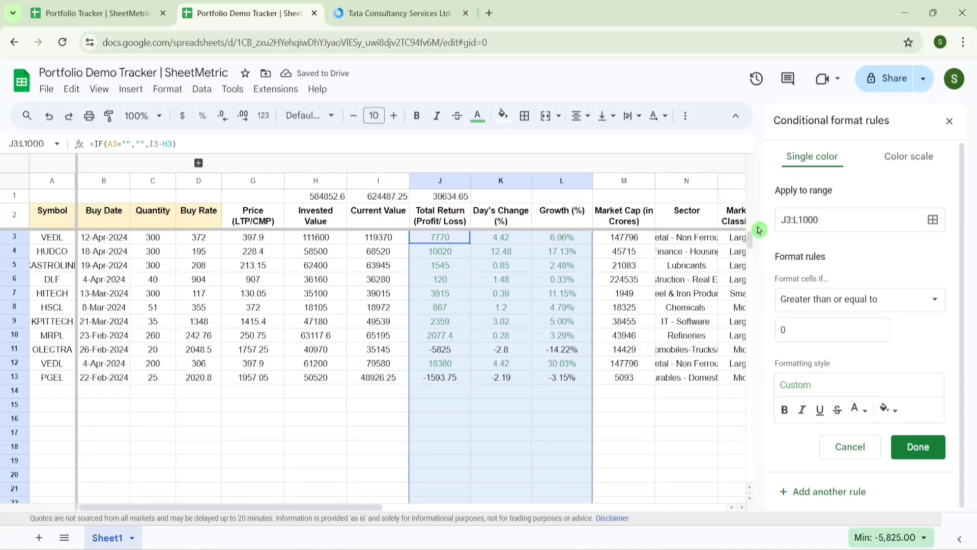
left_click(890, 410)
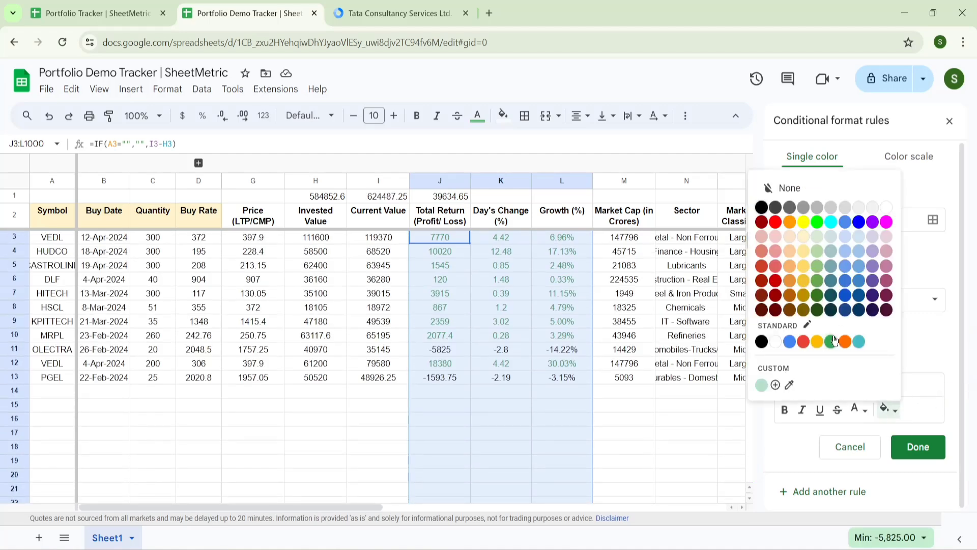
left_click(832, 342)
left_click(897, 410)
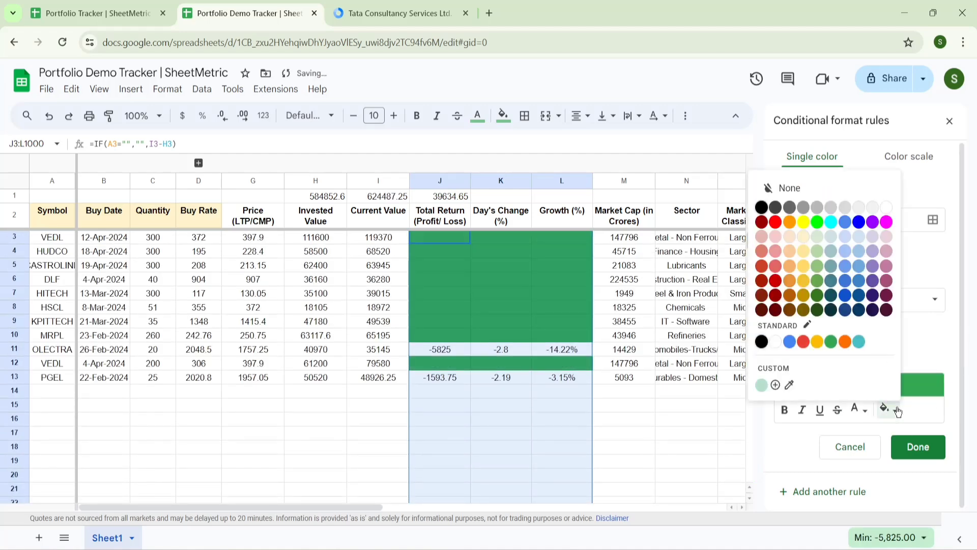
left_click(779, 189)
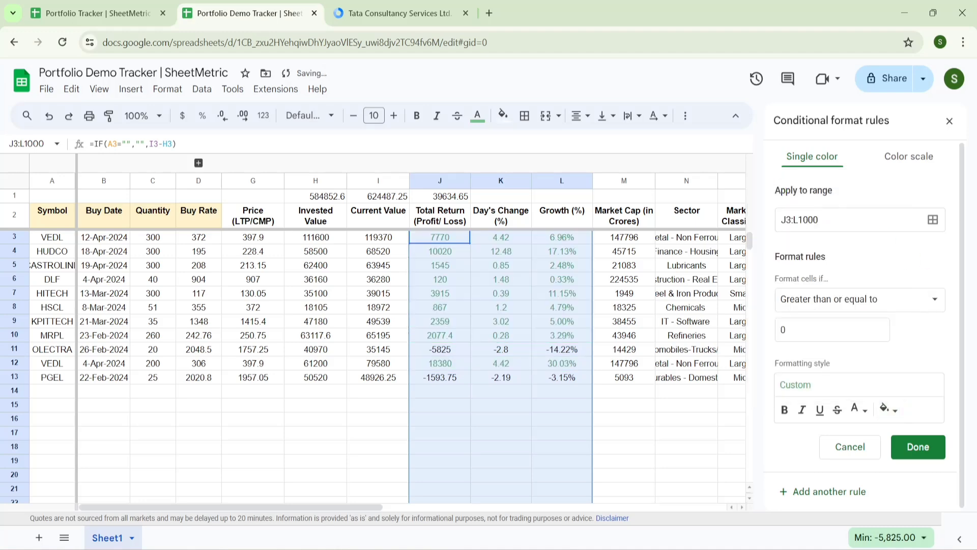
left_click(916, 445)
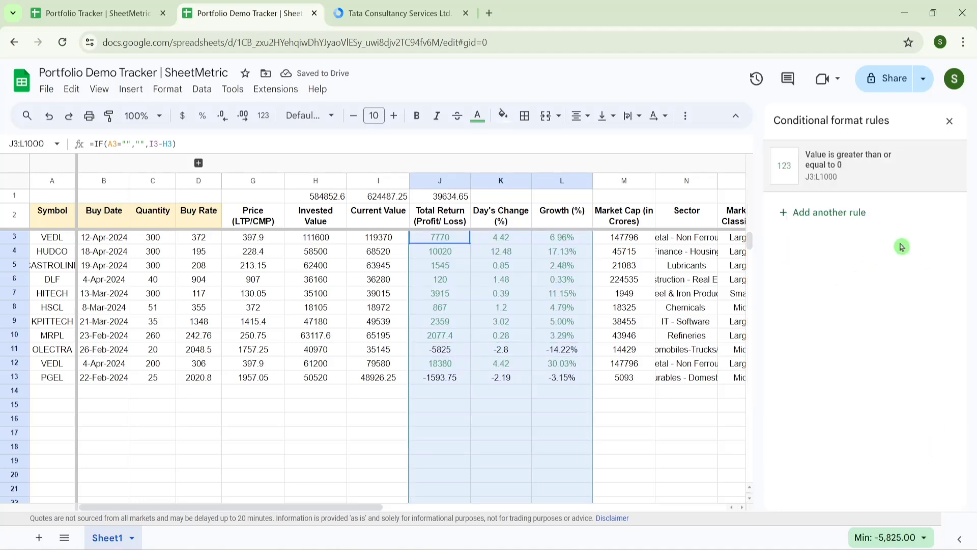
- Add a 'Less than' 0 rule with red text and no fill, then close the rules panel
left_click(842, 212)
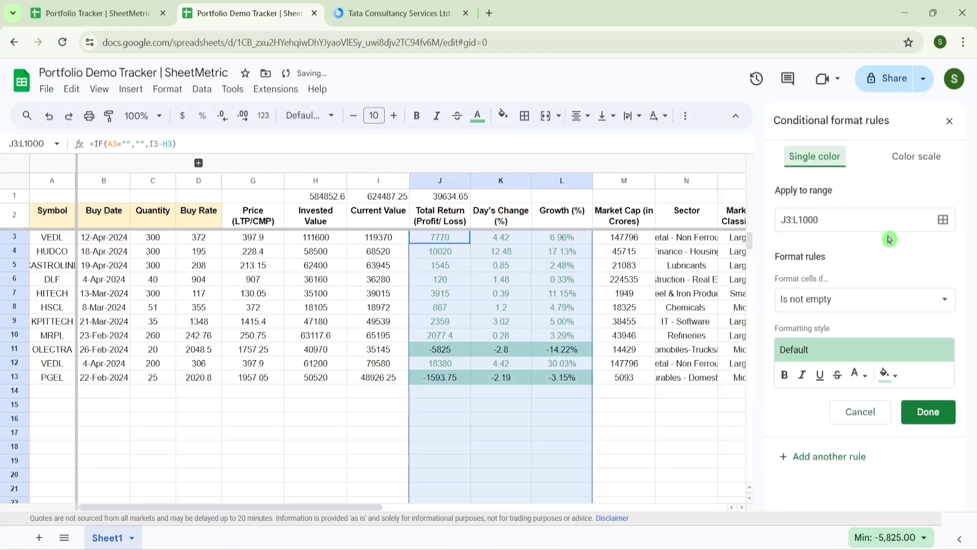
left_click(897, 305)
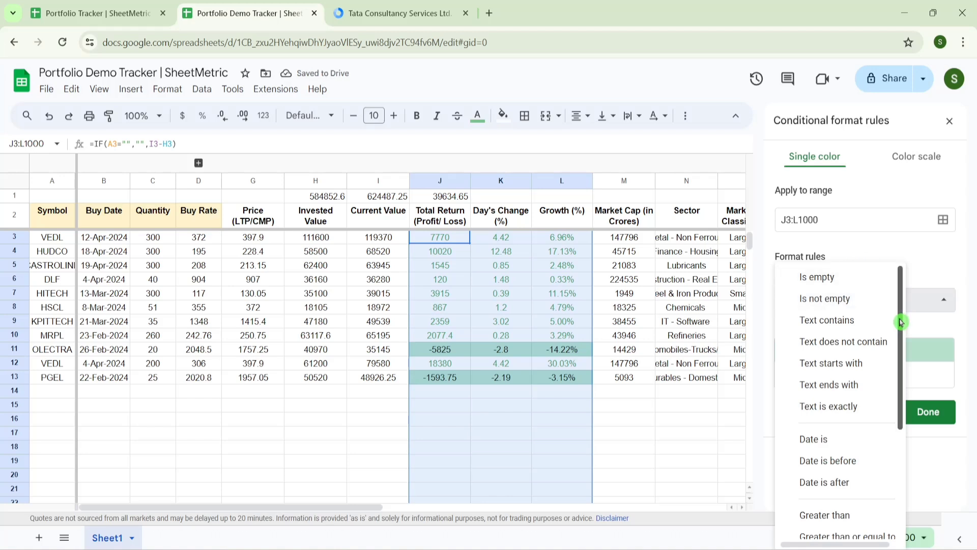
scroll(901, 322, "down", 3)
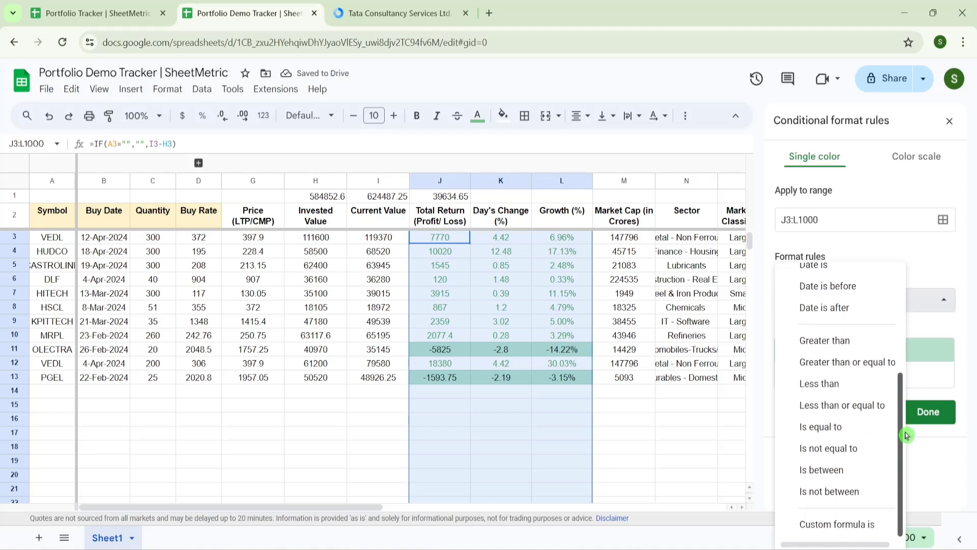
left_click(829, 385)
left_click(829, 329)
type("0")
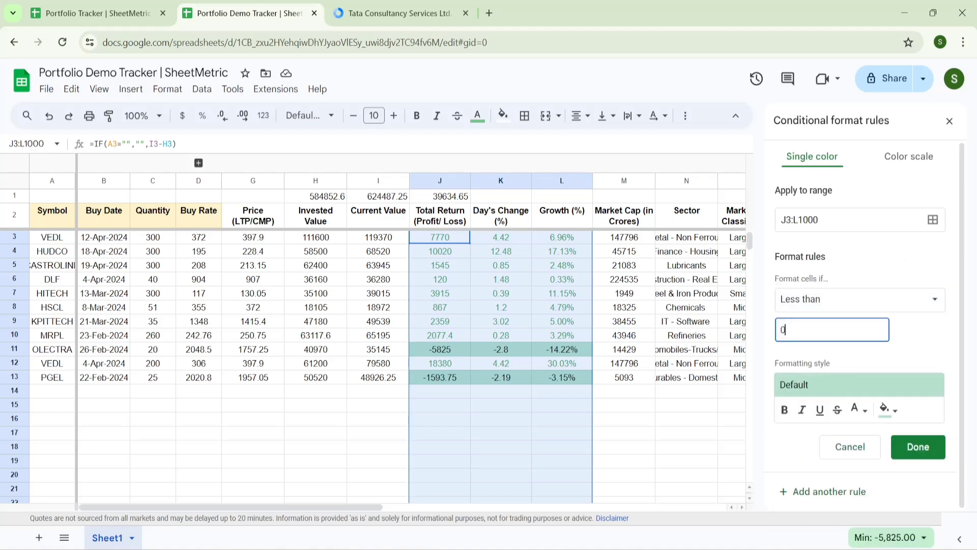
left_click(864, 411)
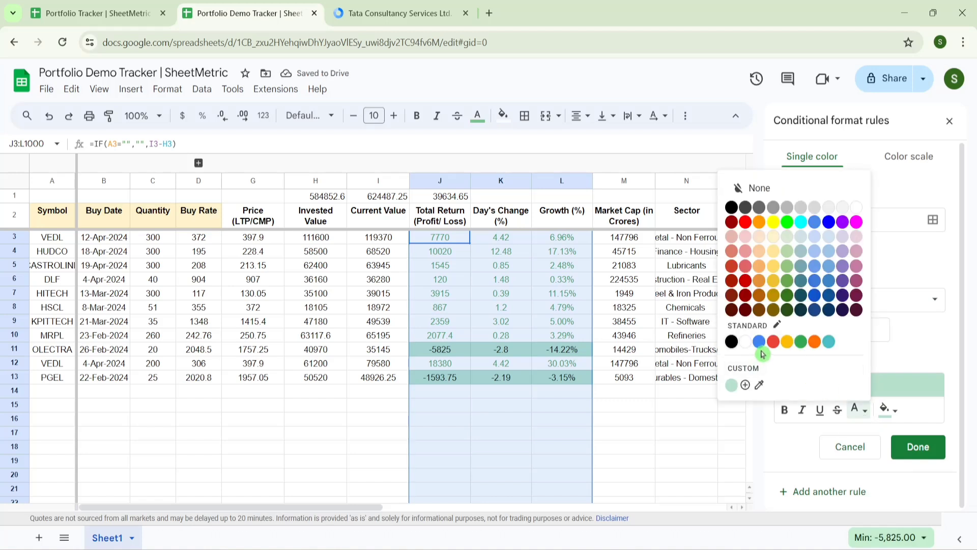
left_click(773, 342)
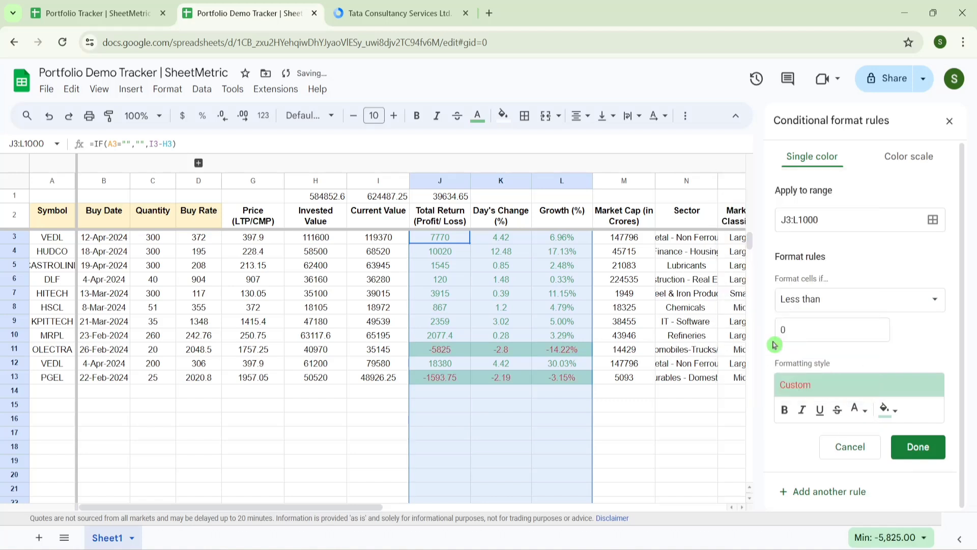
left_click(885, 408)
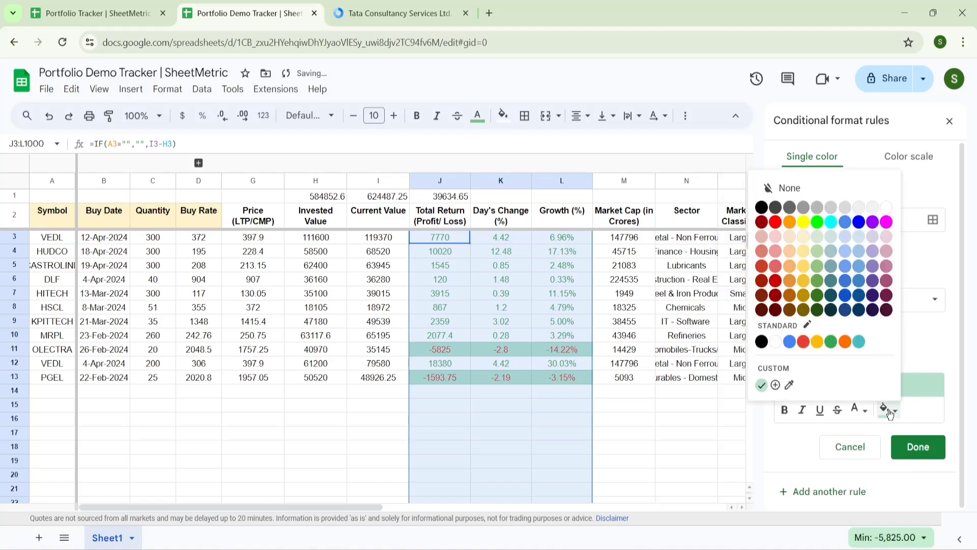
left_click(794, 189)
left_click(918, 447)
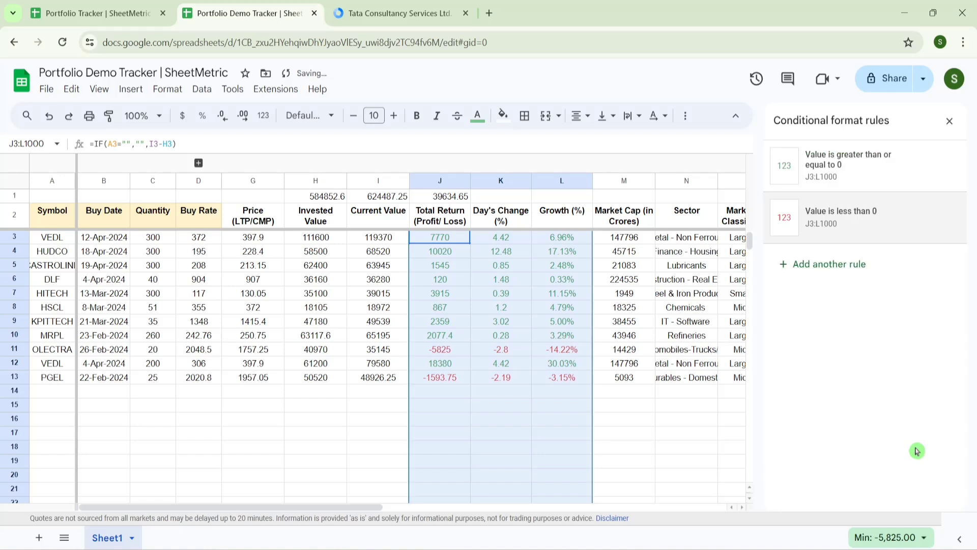
left_click(949, 121)
- Add a new blank sheet named DB to the demo tracker
left_click(651, 270)
key("Left")
key("Left")
key("Left")
key("Left")
key("Left")
key("Left")
key("Left")
key("Left")
key("Left")
key("Left")
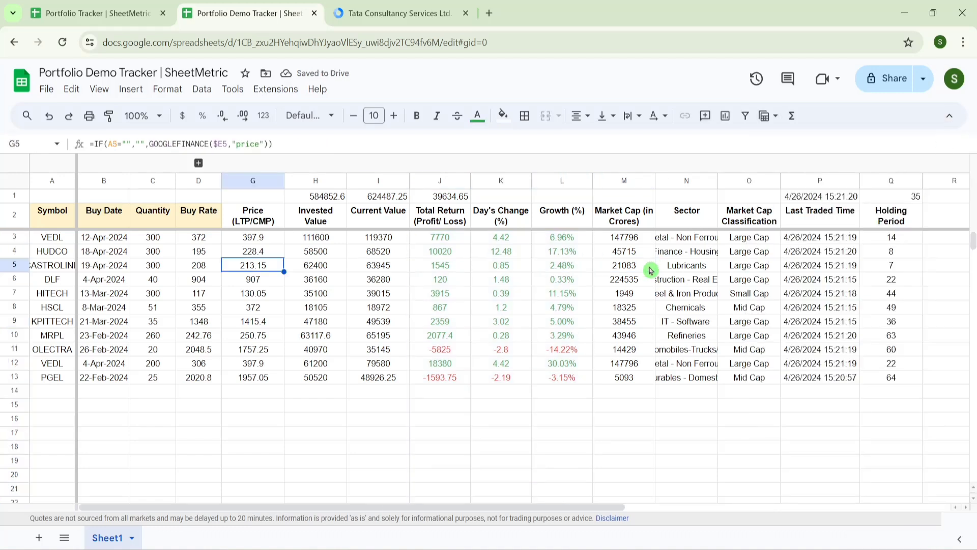
key("Up")
key("Up")
key("Up")
key("Up")
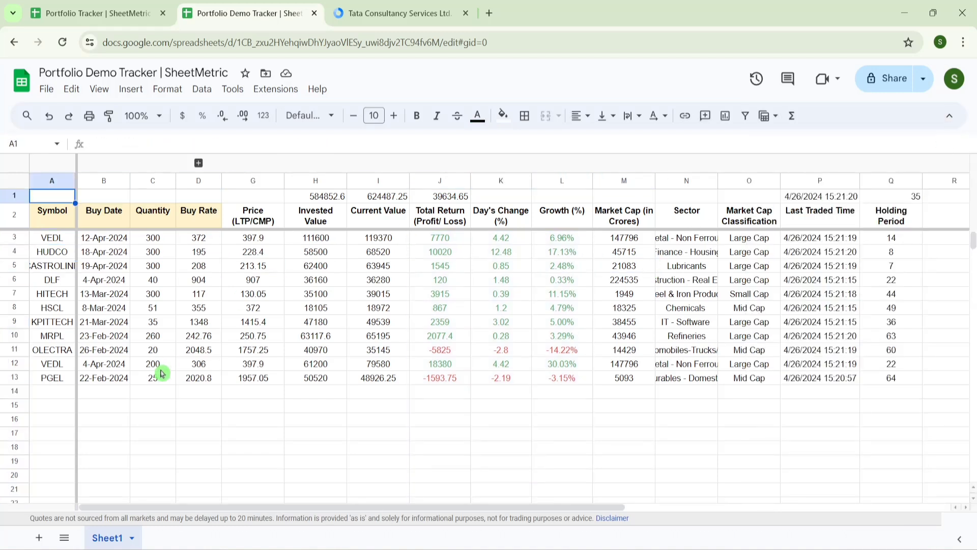
left_click(40, 537)
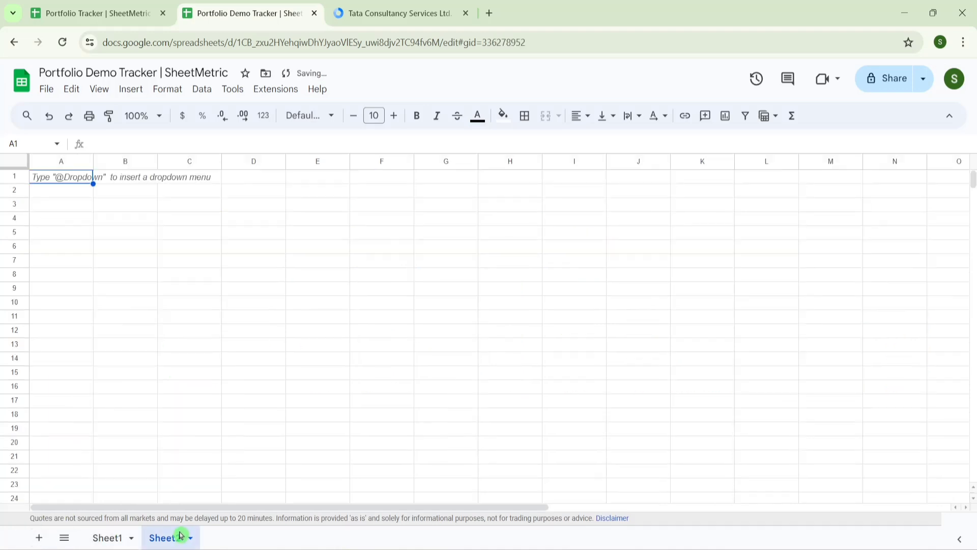
double_click(173, 539)
type("DB")
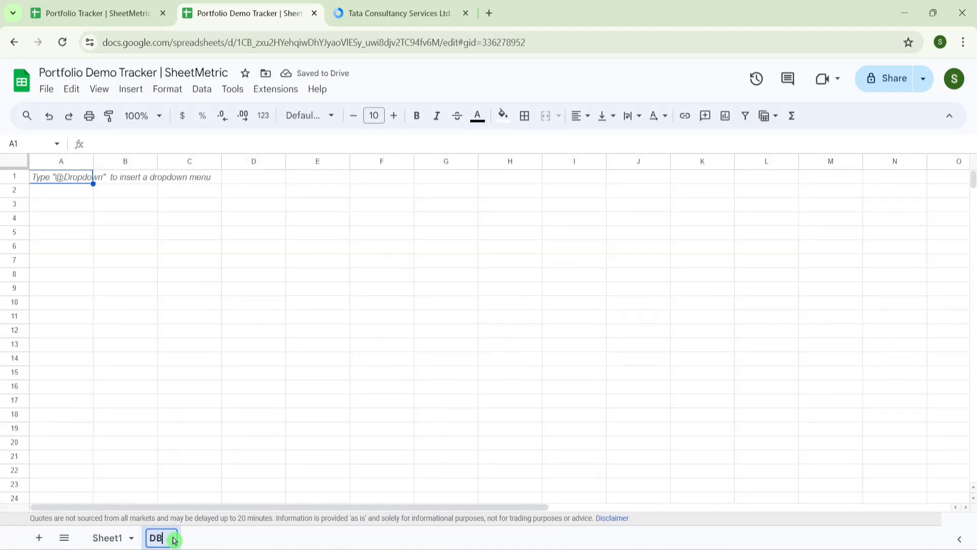
key("Return")
- Copy the PORTFOLIO DASHBOARD title from the original tracker's DB sheet into the demo DB sheet
left_click(121, 10)
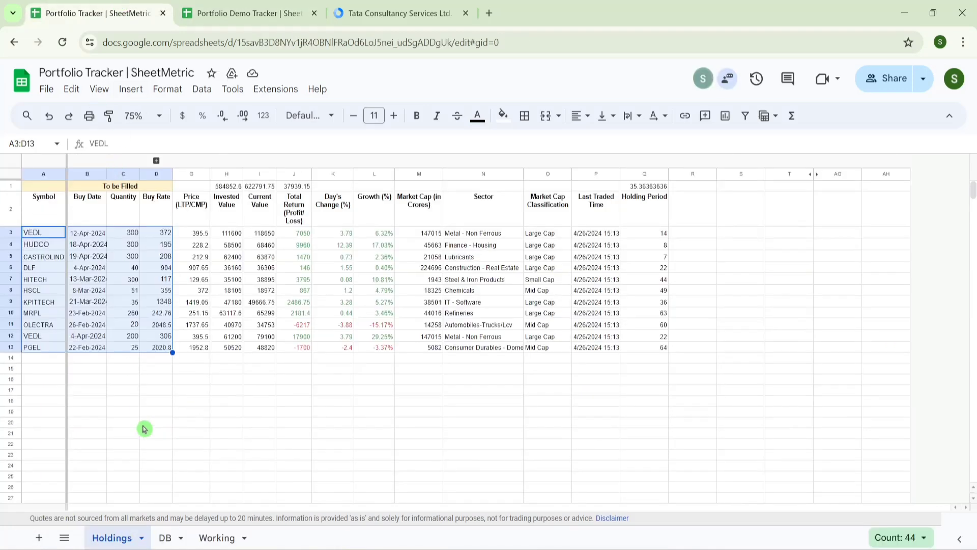
left_click(164, 537)
left_click(63, 222)
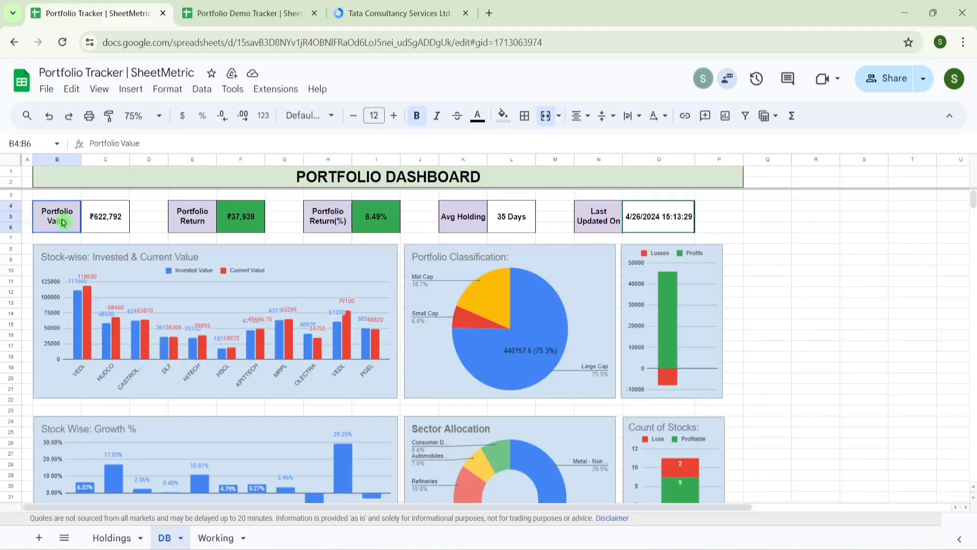
key("Up")
key("Up")
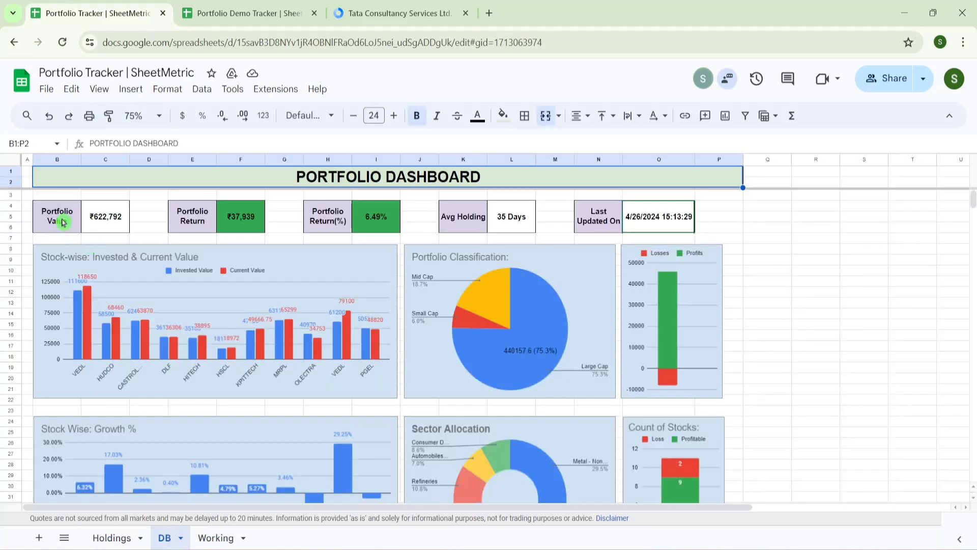
key("ctrl+c")
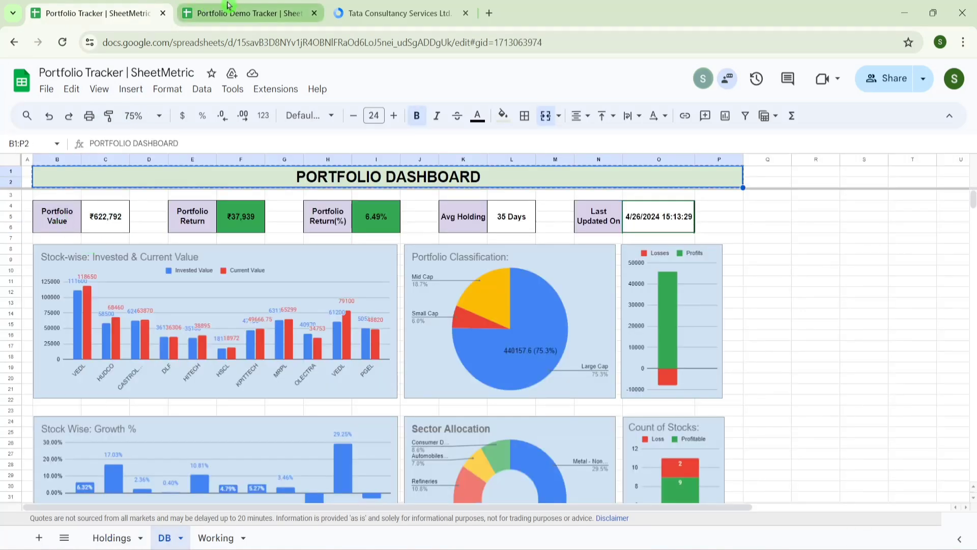
left_click(244, 12)
key("ctrl+v")
- Copy the Portfolio Value card B4:C6 from the original tracker into the demo DB sheet
left_click_drag(92, 162, 60, 162)
left_click(97, 13)
left_click(77, 219)
key("shift+Right")
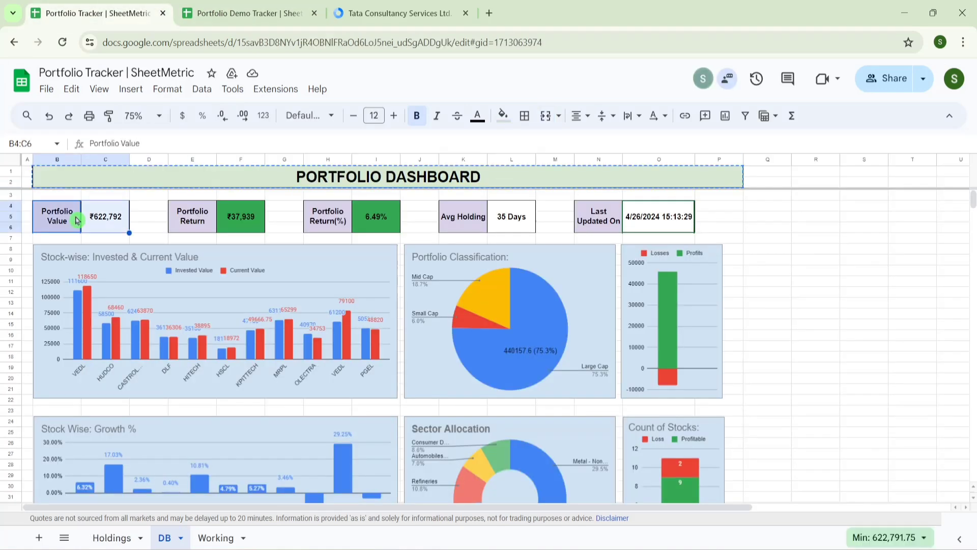
key("ctrl+c")
left_click(248, 14)
left_click(97, 224)
key("ctrl+v")
- Clear the broken #REF! value and vertically centre the Portfolio Value label
left_click(163, 242)
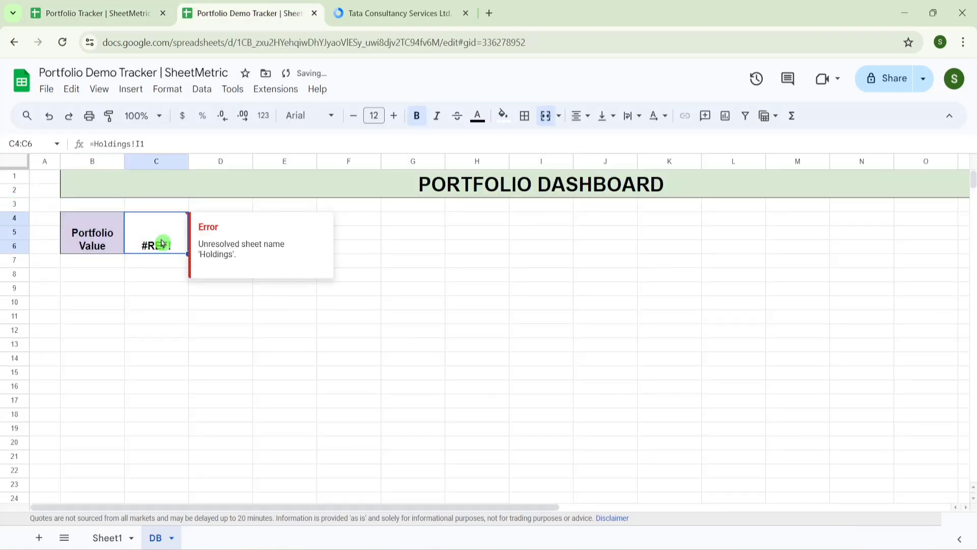
key("Delete")
key("Left")
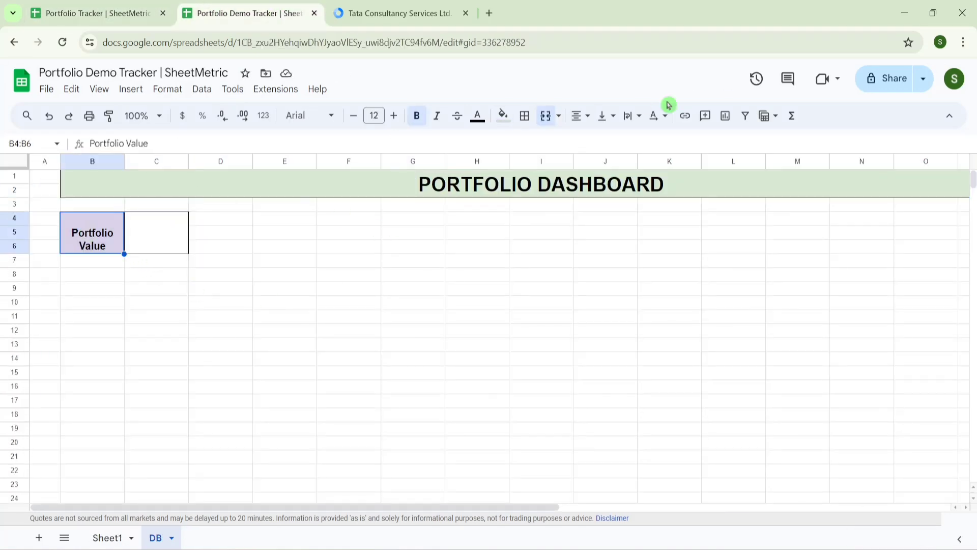
left_click(590, 116)
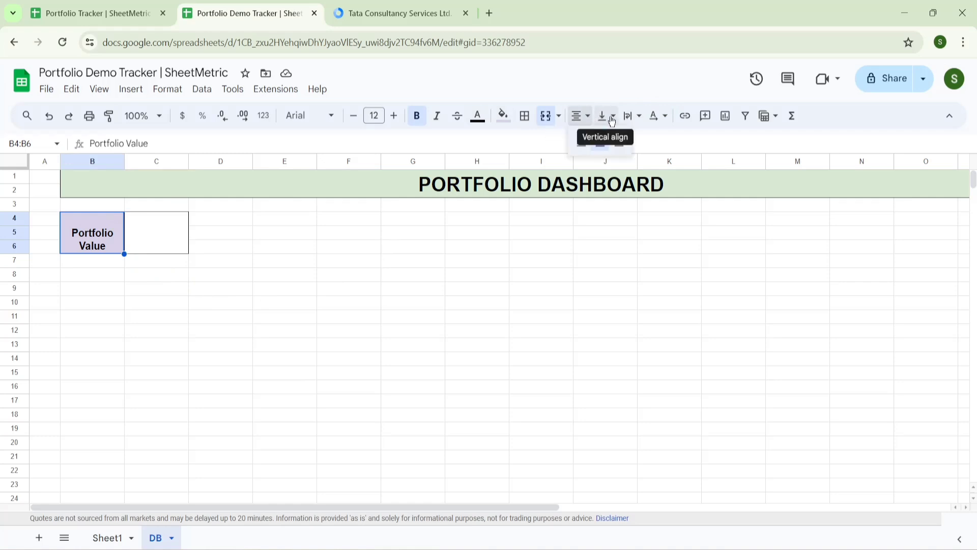
left_click(612, 117)
left_click(630, 144)
- Link C4 to =Sheet1!I1 so it shows ₹624,487, vertically centred
left_click(173, 239)
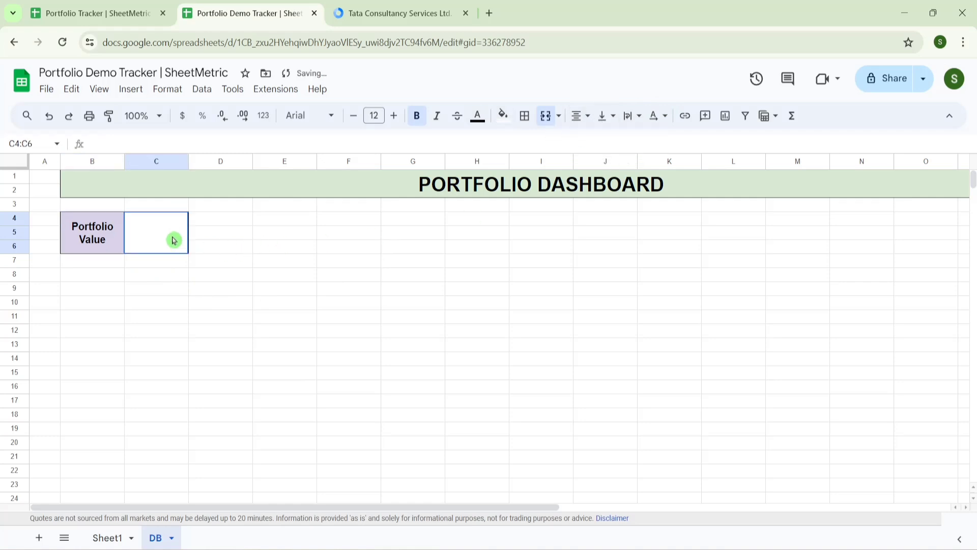
type("=")
left_click(110, 537)
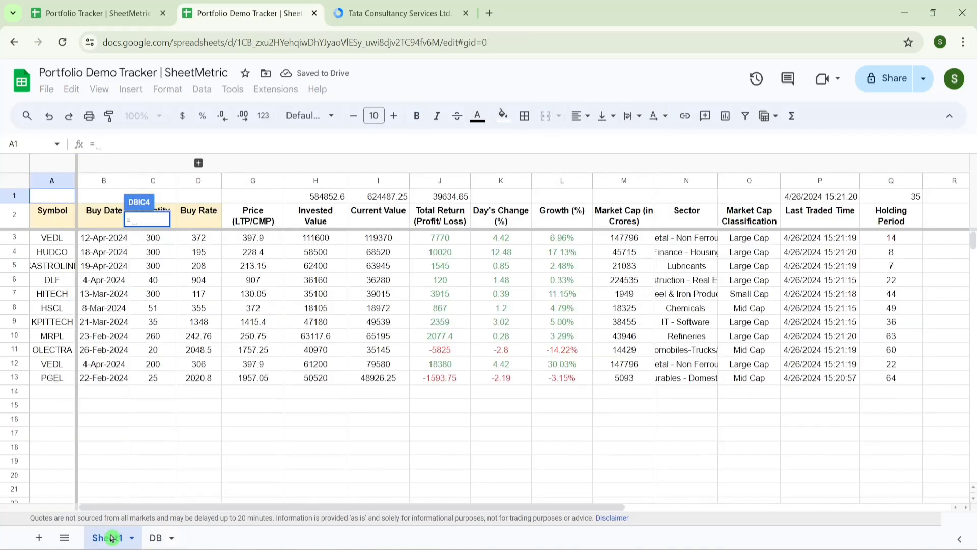
left_click(379, 197)
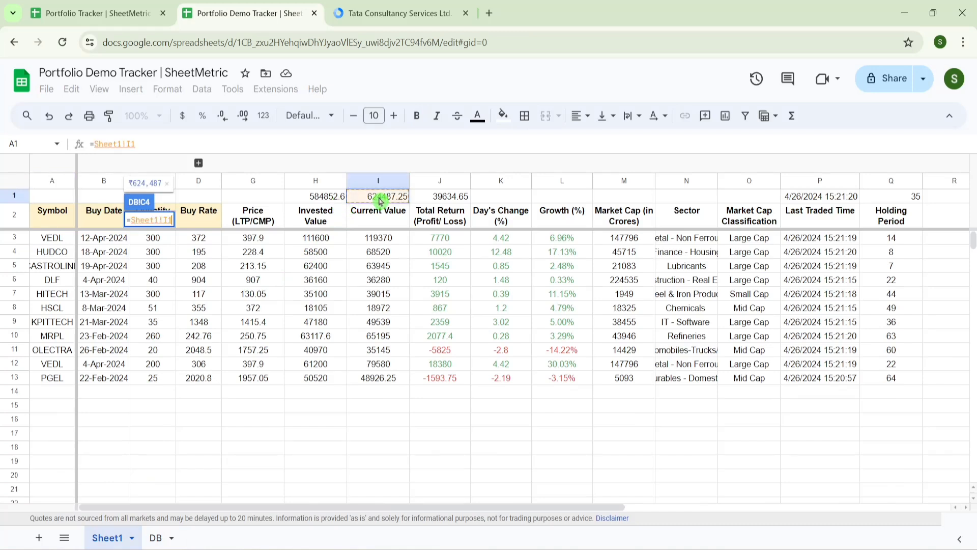
key("Return")
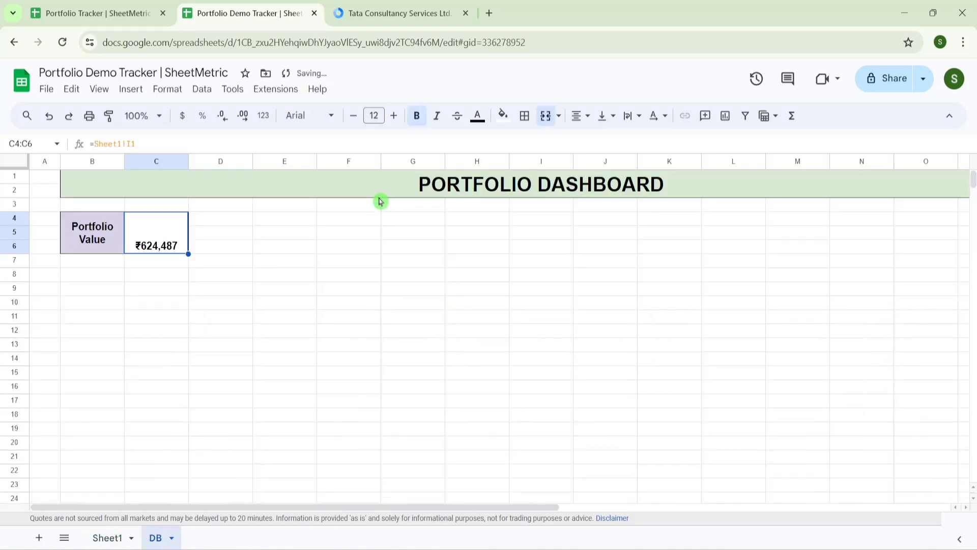
left_click(578, 117)
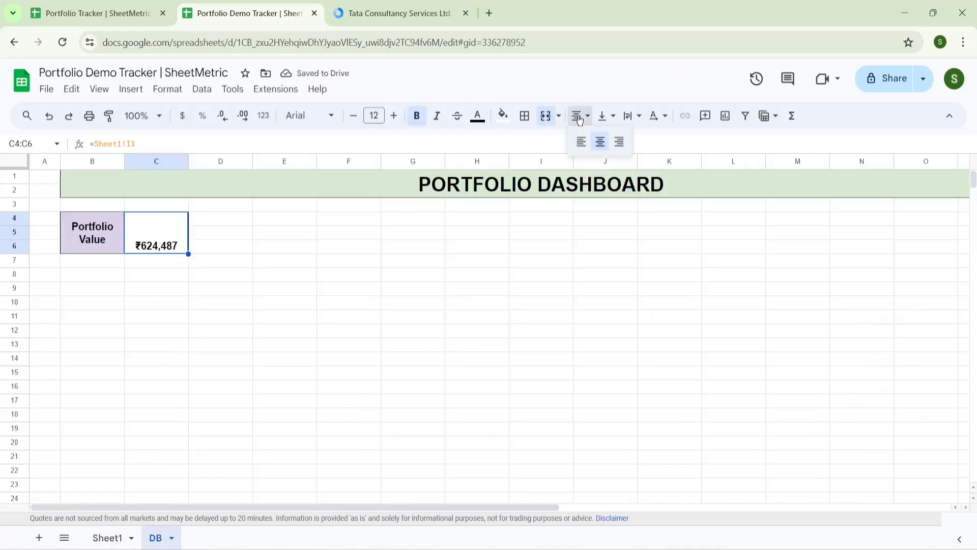
left_click(614, 118)
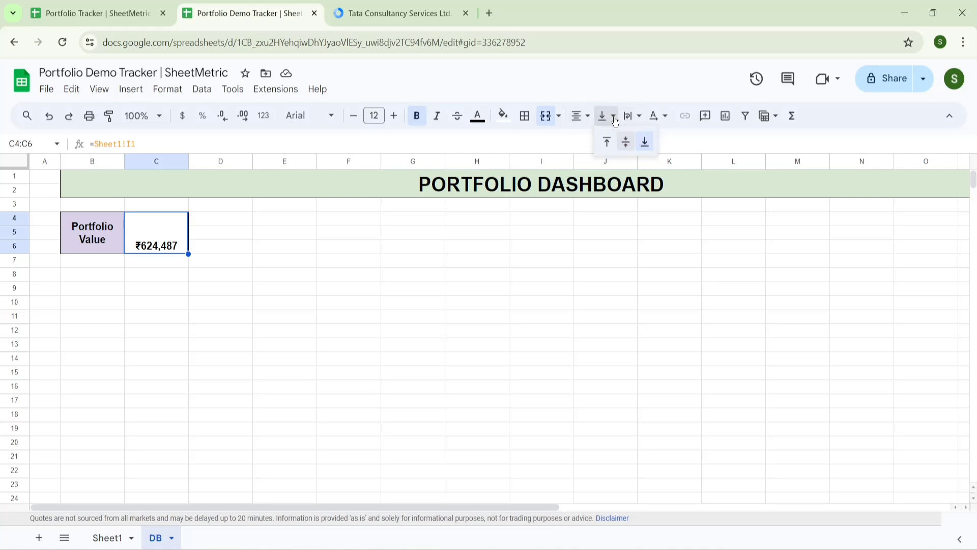
left_click(626, 143)
left_click(253, 230)
key("Left")
key("Left")
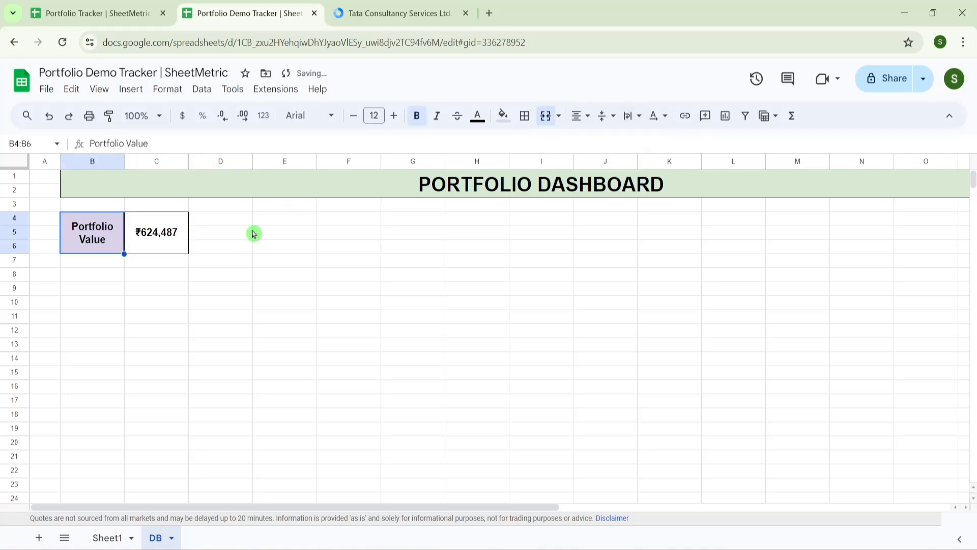
- Duplicate the Portfolio Value card at E4:F6 and relabel it Portfolio Return
key("shift+Right")
key("ctrl+c")
key("Right")
key("Right")
key("Right")
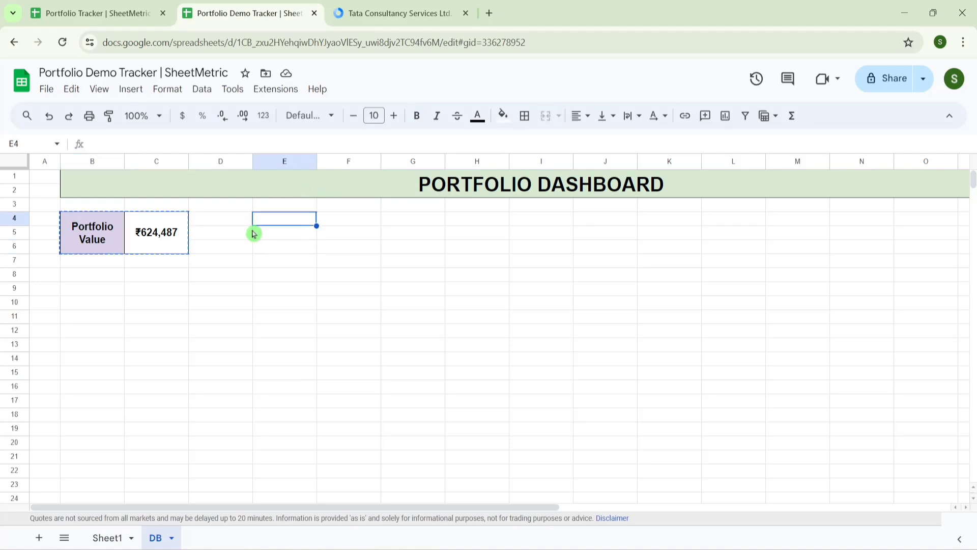
key("ctrl+v")
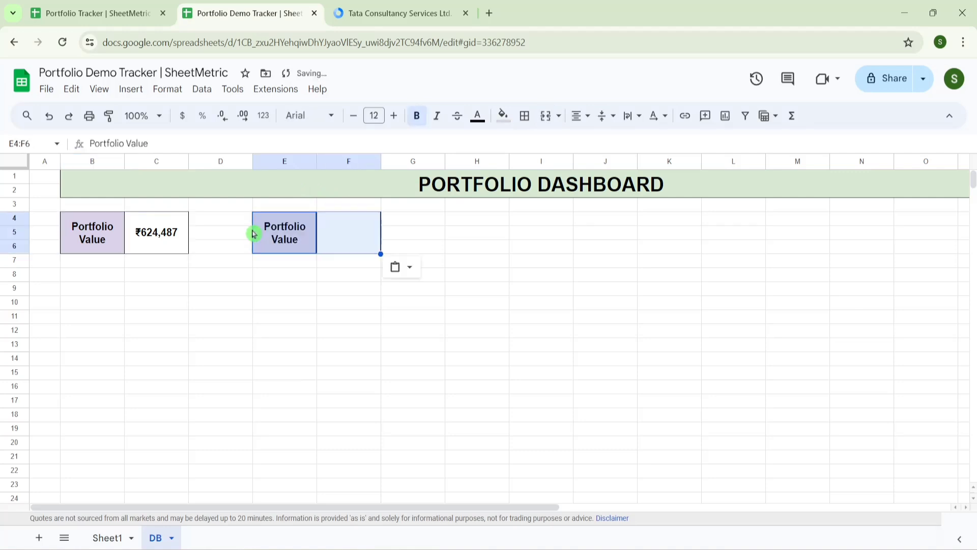
left_click(301, 240)
double_click(301, 240)
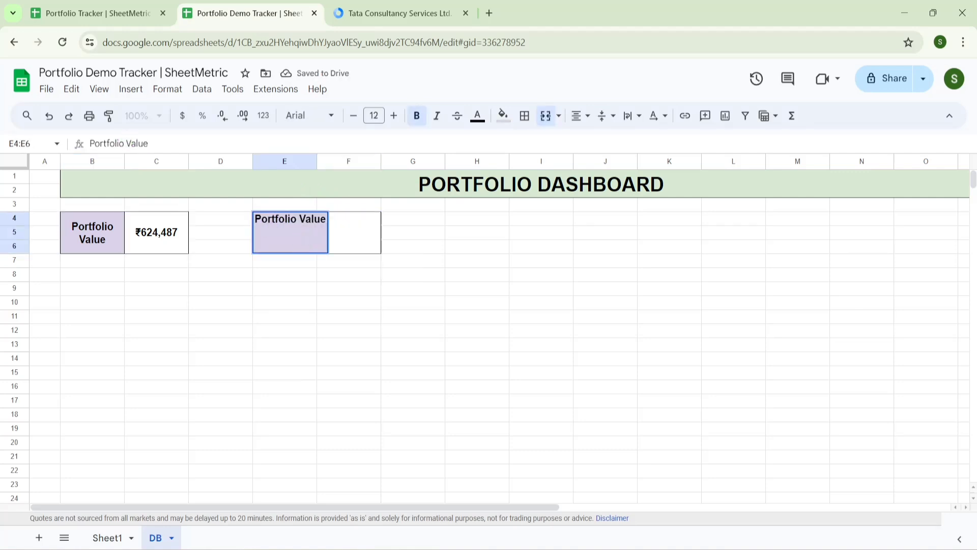
key("BackSpace")
key("BackSpace")
key("BackSpace")
key("BackSpace")
key("BackSpace")
type("Return")
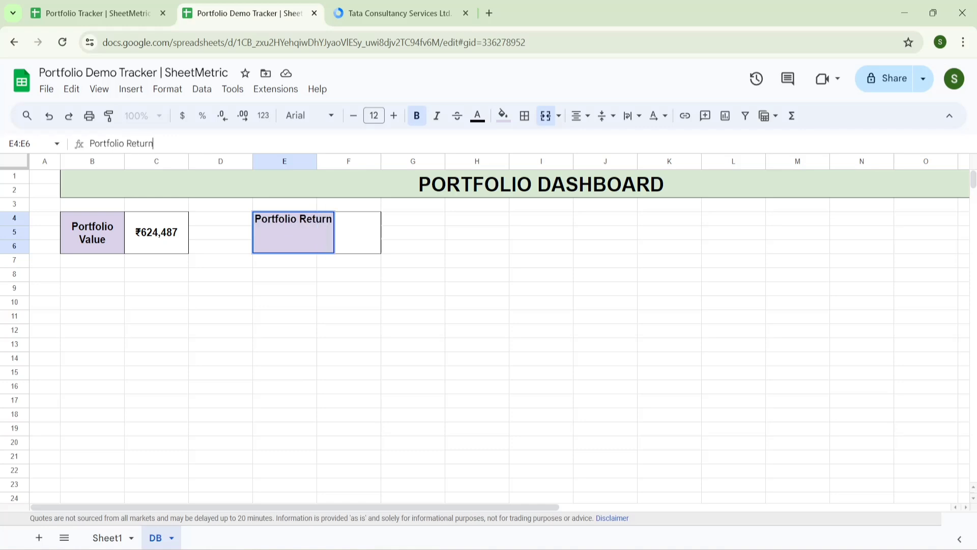
key("Tab")
- Link F4 to =Sheet1!J1 so the card shows ₹38,953
type("=")
left_click(119, 538)
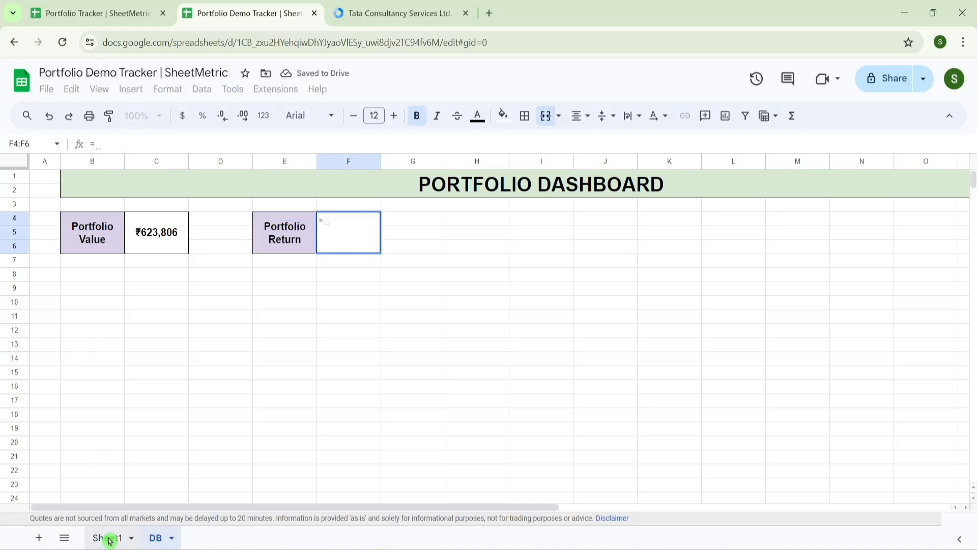
left_click(456, 198)
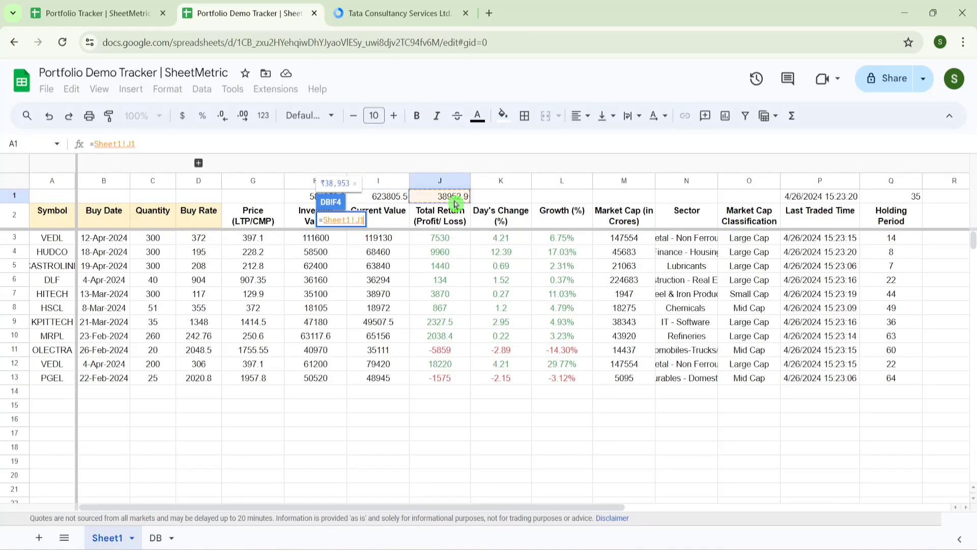
key("Return")
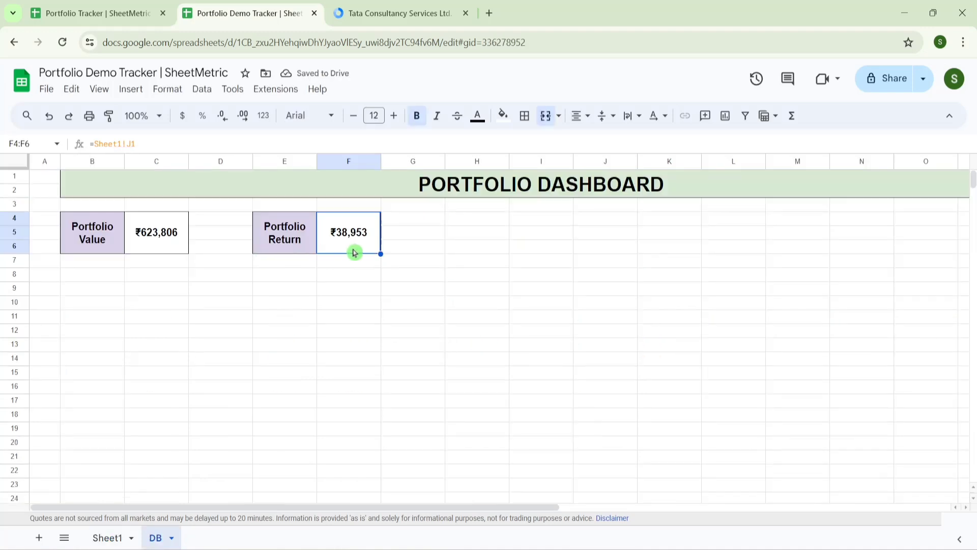
- Add a Greater than conditional formatting rule that fills the Portfolio Return value green
left_click(177, 94)
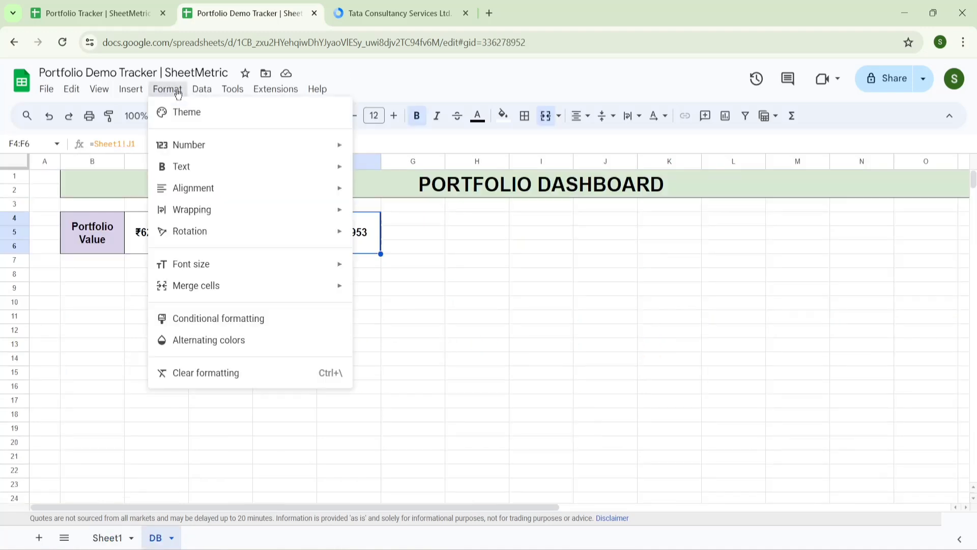
left_click(238, 321)
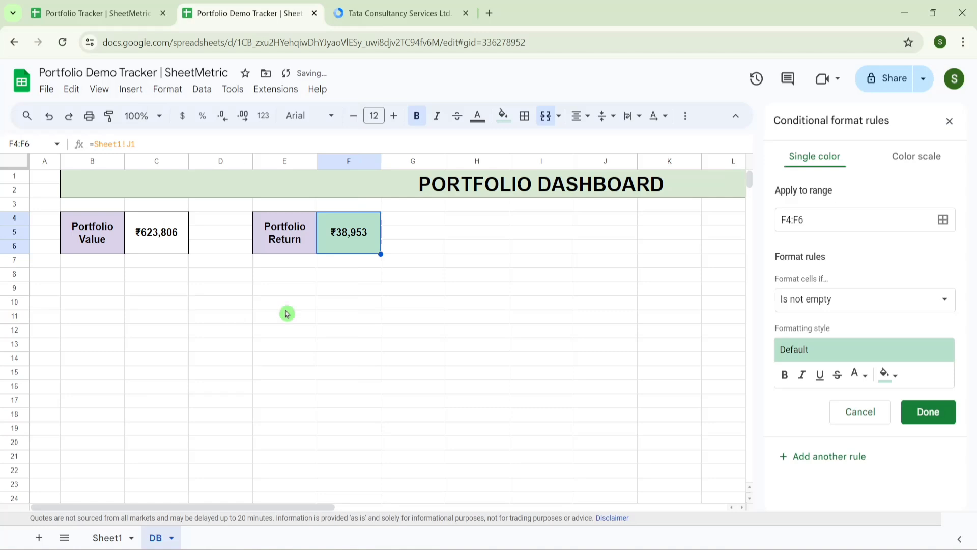
left_click(914, 296)
left_click_drag(899, 303, 902, 435)
left_click(814, 340)
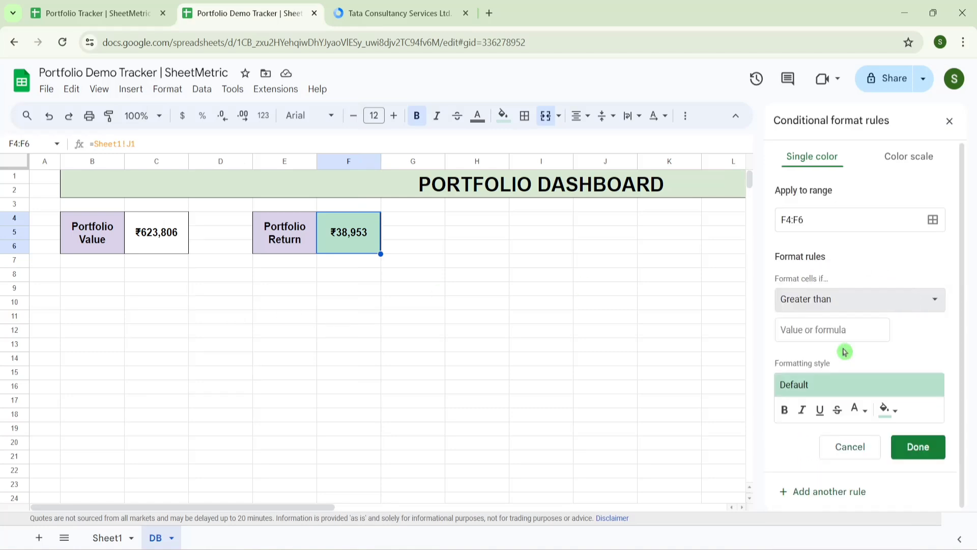
left_click(835, 214)
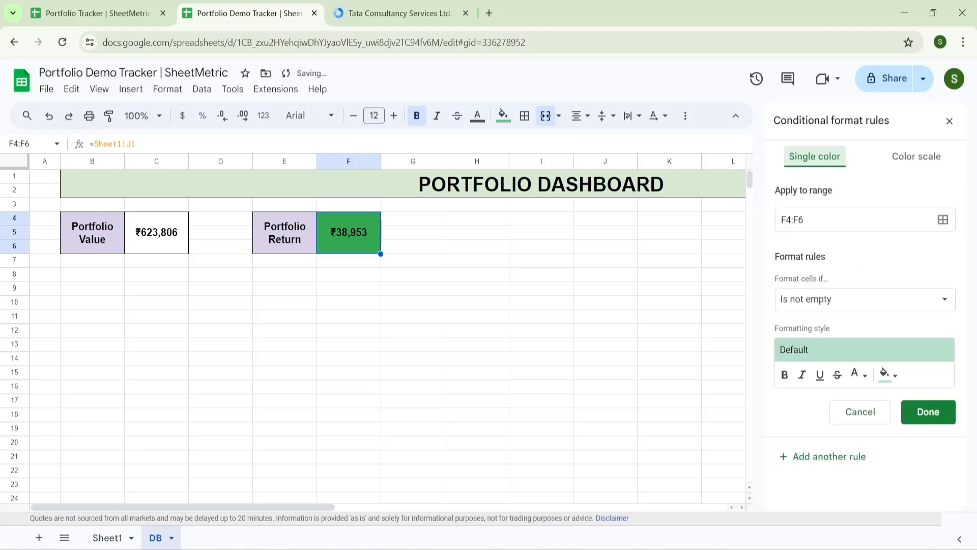
- Add a Less than rule that fills negative Portfolio Return values red
left_click(932, 312)
scroll(835, 395, "down", 4)
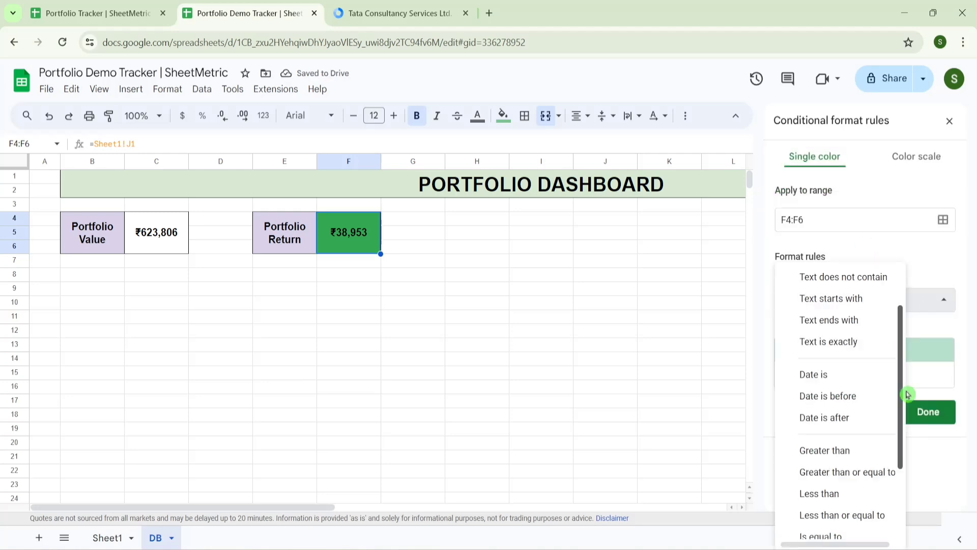
left_click(832, 393)
left_click(892, 414)
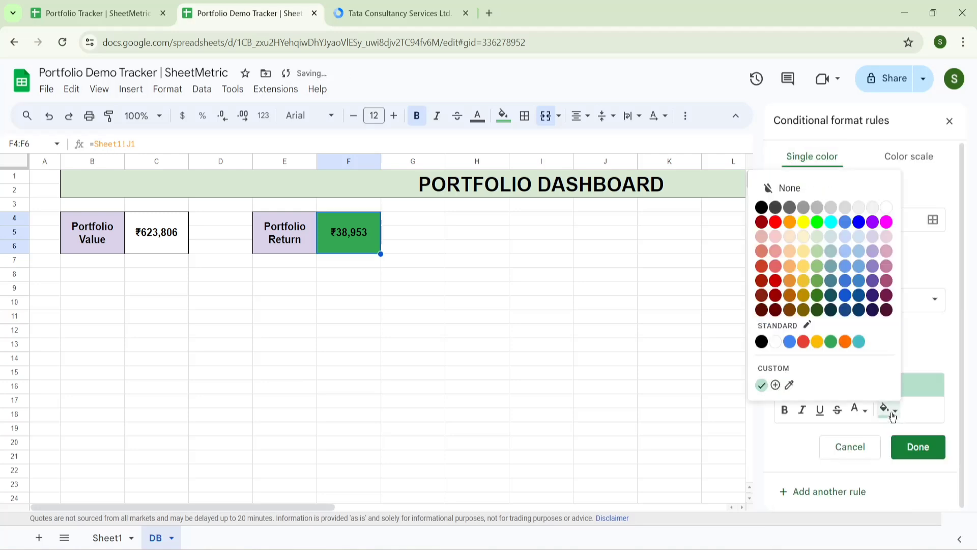
left_click(803, 342)
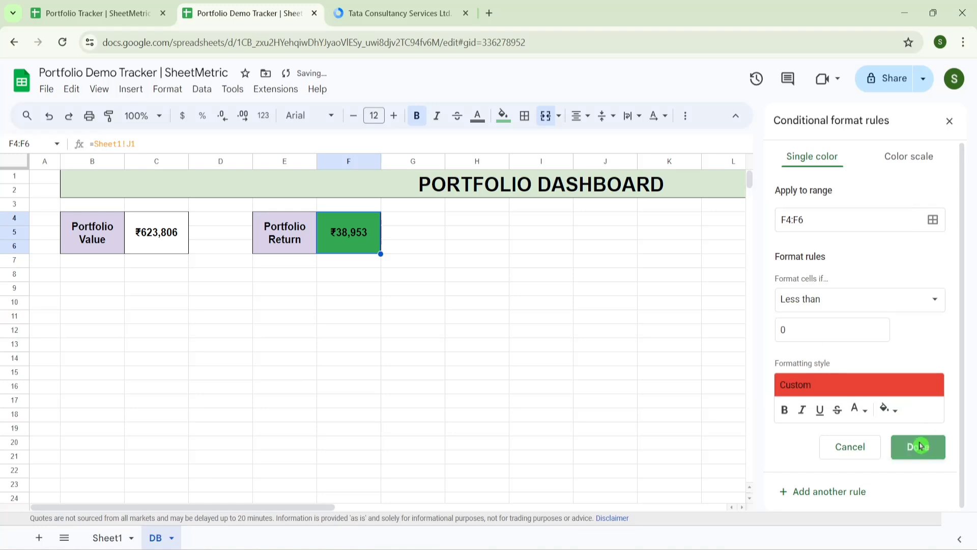
left_click(918, 447)
- Change the KPITTECH buy rate in D9 to 13480 and check the dashboard card
left_click(108, 538)
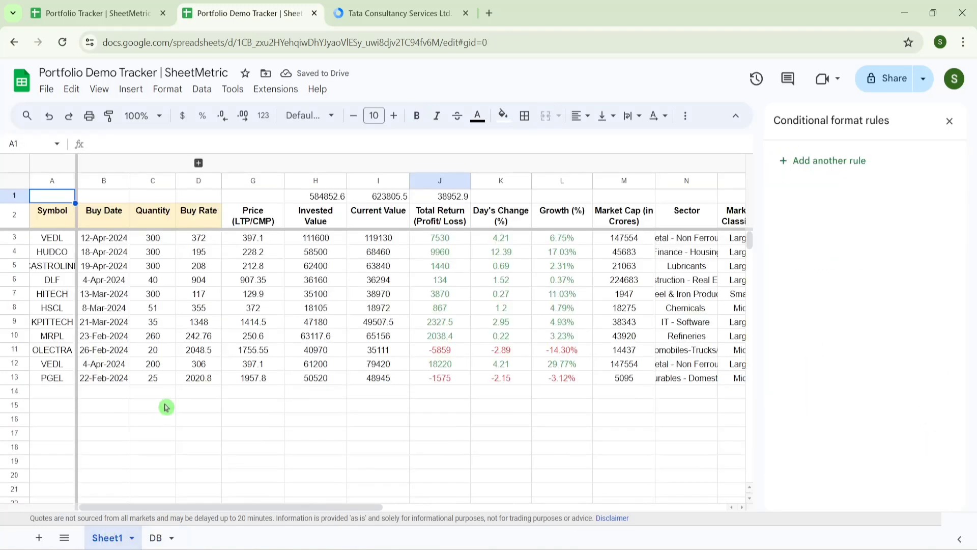
left_click(205, 326)
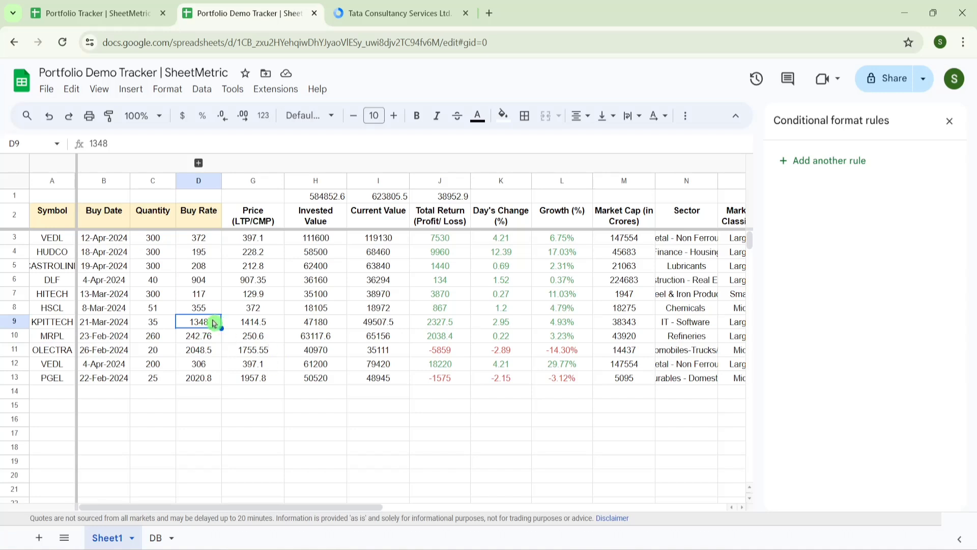
double_click(213, 323)
type("0")
key("Return")
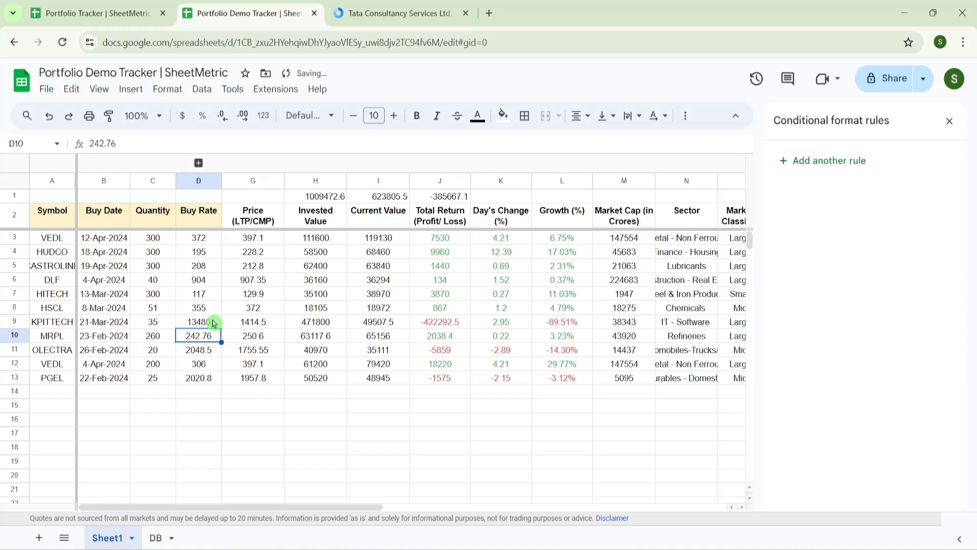
left_click(156, 538)
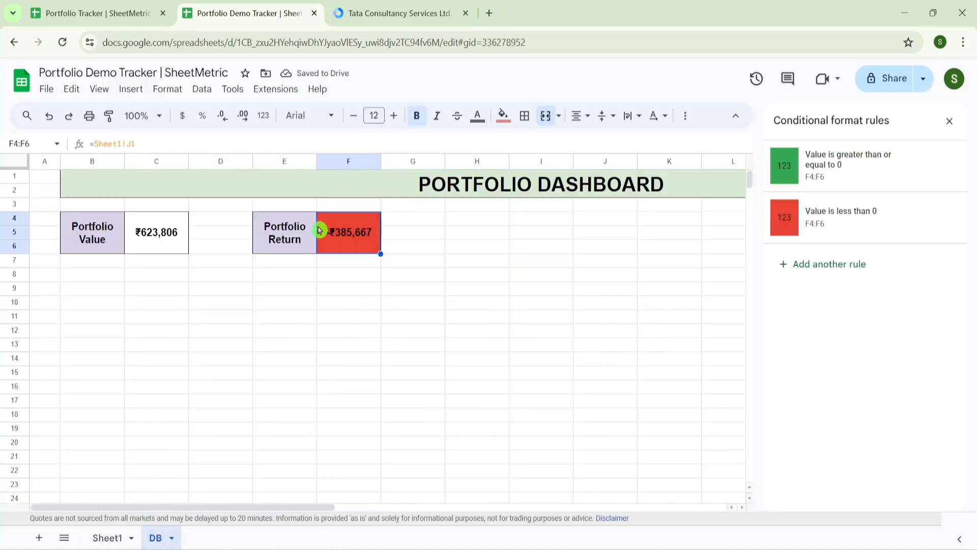
- Restore the D9 buy rate to 1348 and confirm the card shows green ₹38,953
left_click(116, 534)
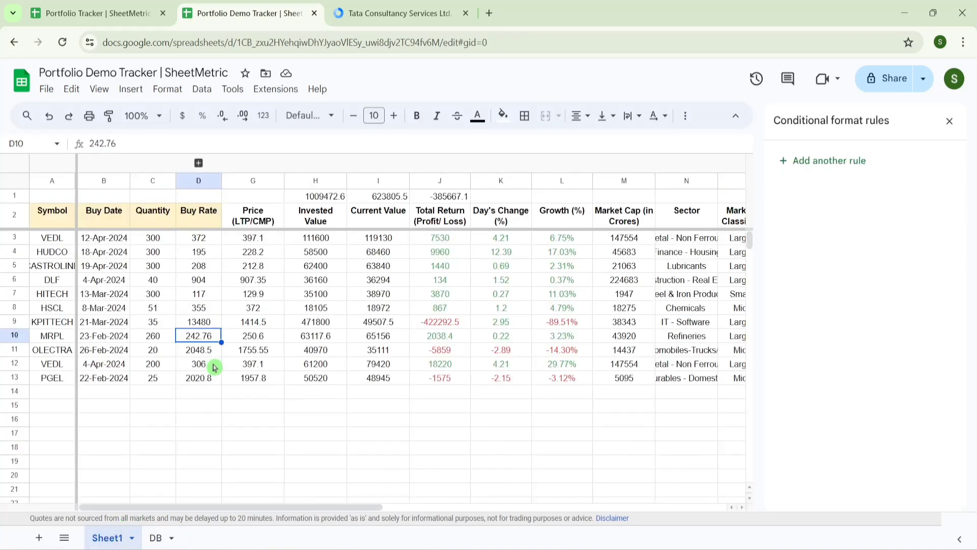
double_click(218, 322)
key("BackSpace")
key("Return")
left_click(158, 538)
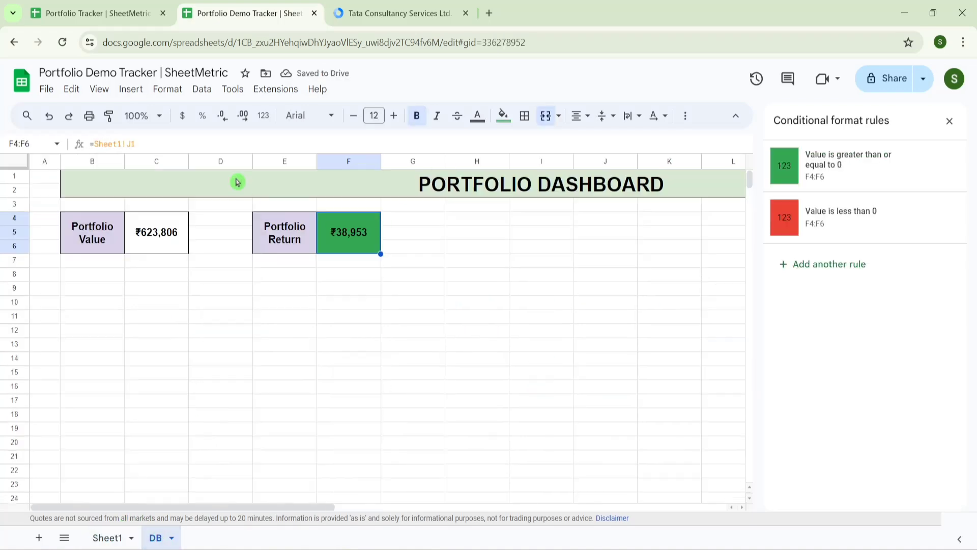
- Copy the Portfolio Return(%), Avg Holding and Last Updated On cards into H4 of the demo DB sheet
left_click(124, 6)
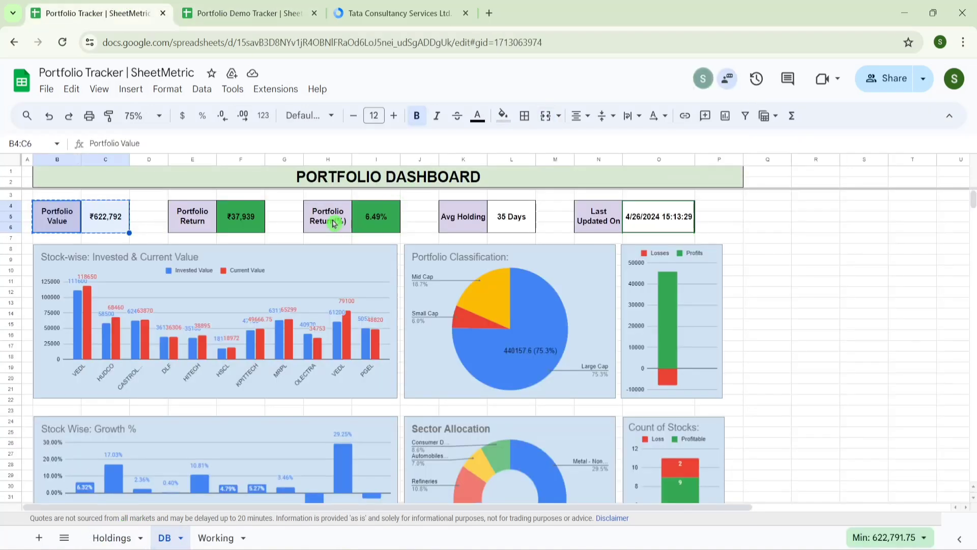
left_click(334, 223)
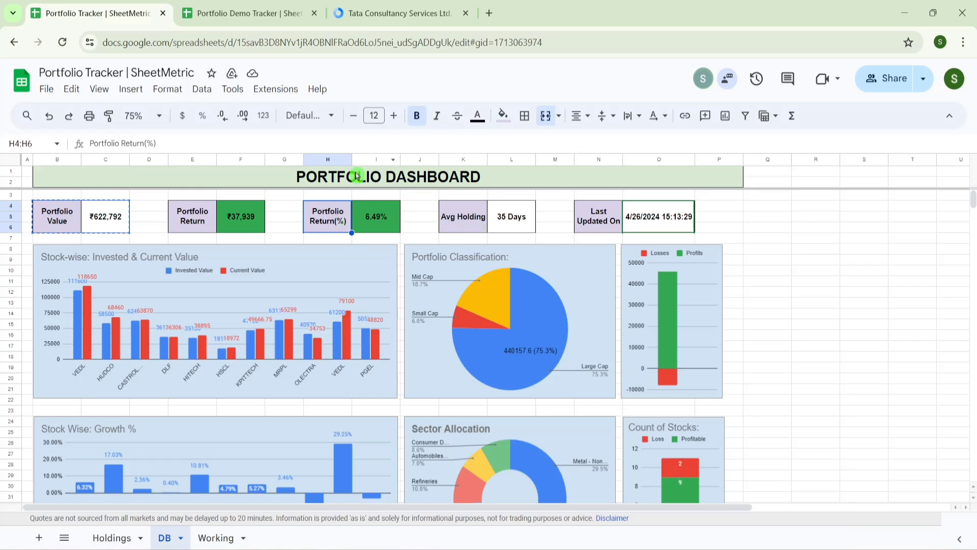
key("shift+Right")
key("shift+Right")
key("shift+Right")
key("shift+Right")
key("shift+Right")
key("shift+Right")
key("shift+Right")
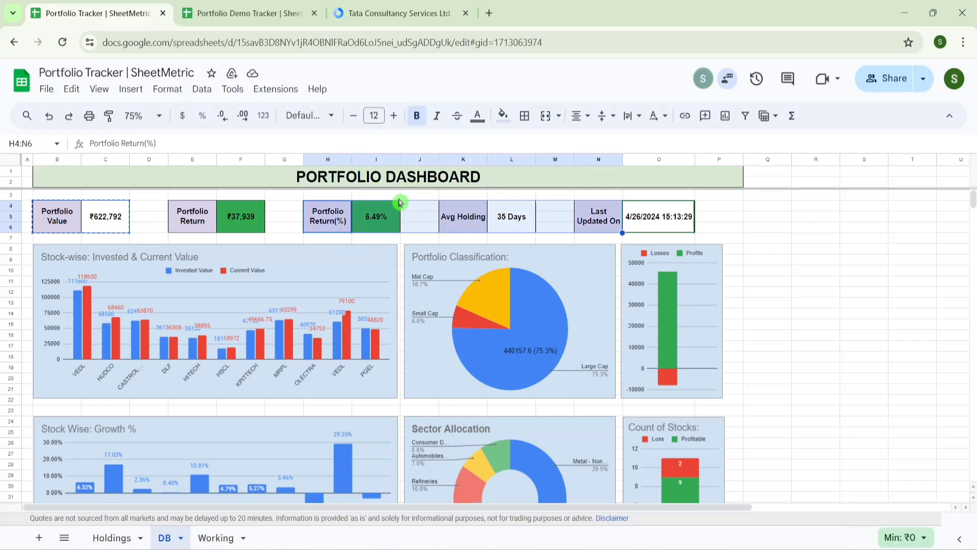
key("ctrl+c")
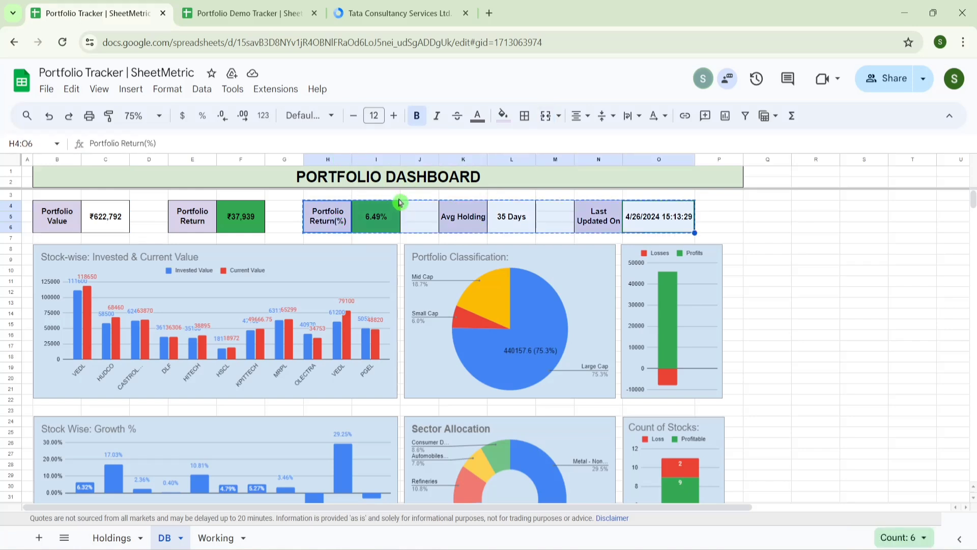
left_click(237, 9)
left_click(470, 223)
key("ctrl+v")
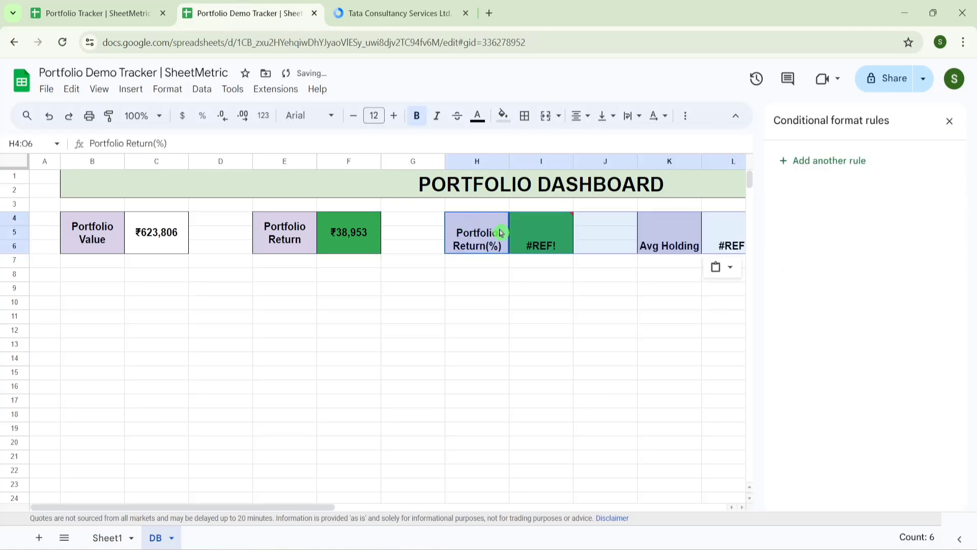
- Close the conditional formatting pane and clear the #REF! errors in the pasted cards
left_click(532, 242)
left_click(950, 121)
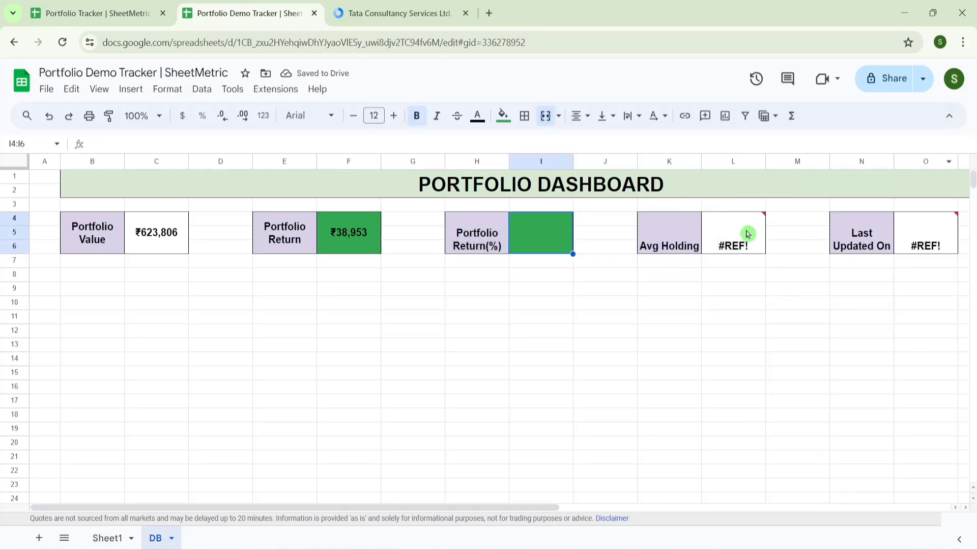
left_click(739, 235)
key("Delete")
key("Right")
key("Right")
key("Right")
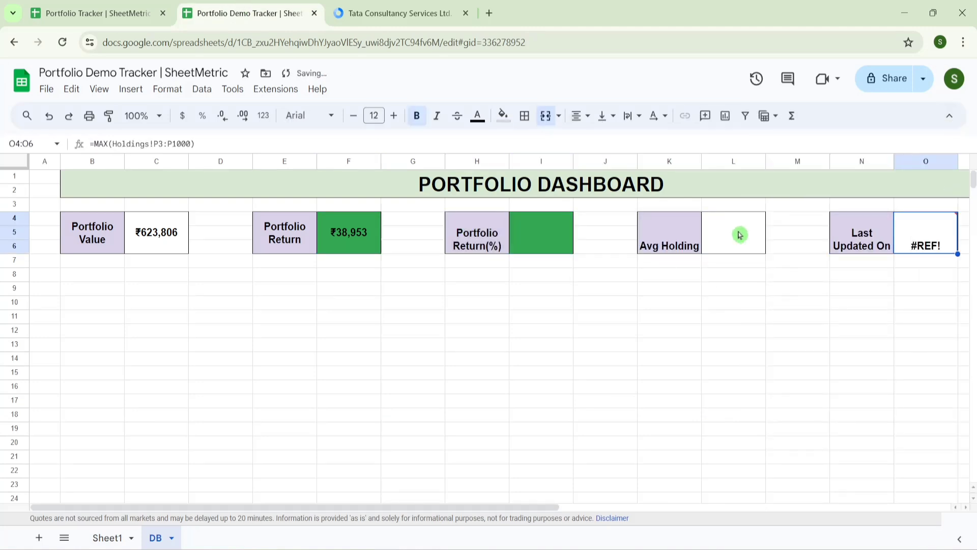
key("Delete")
key("Left")
key("Left")
key("Left")
key("Left")
key("Left")
key("Left")
key("Left")
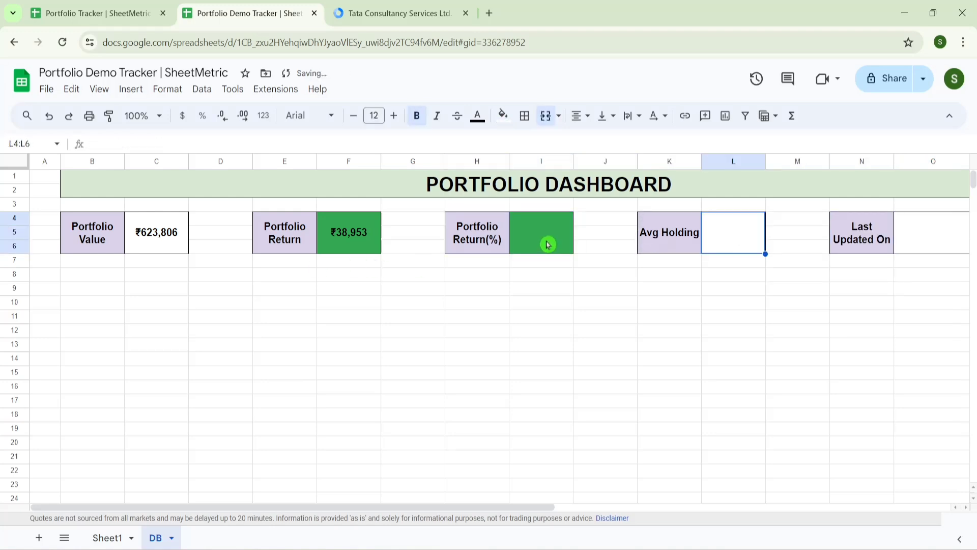
left_click(547, 244)
- Enter =F4/Sheet1!H1 in I4 to show 6.66% return, vertically centred
type("=")
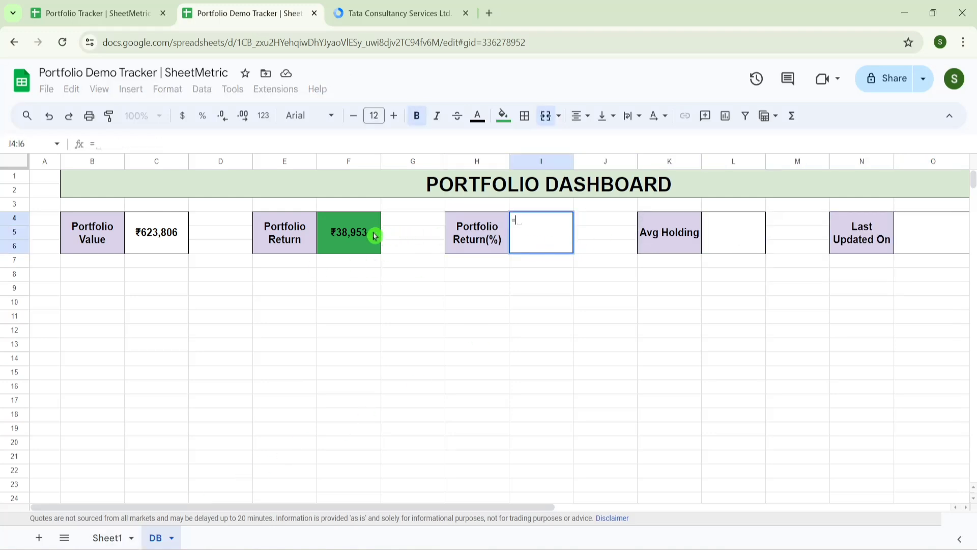
left_click(356, 239)
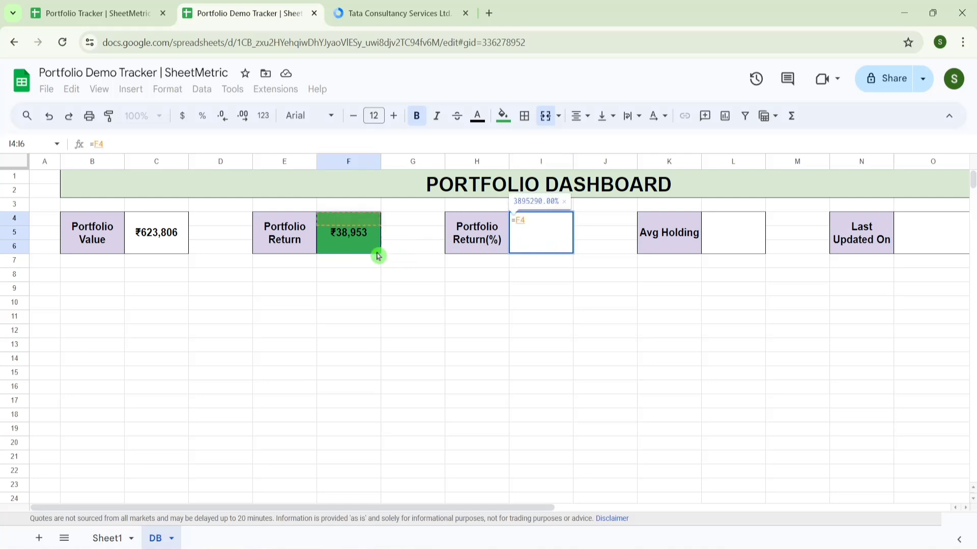
type("/")
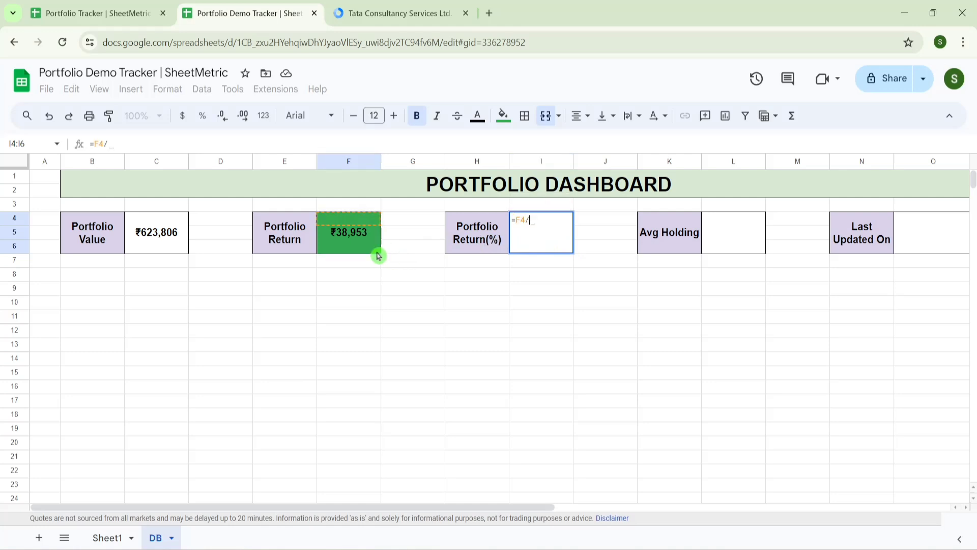
left_click(110, 538)
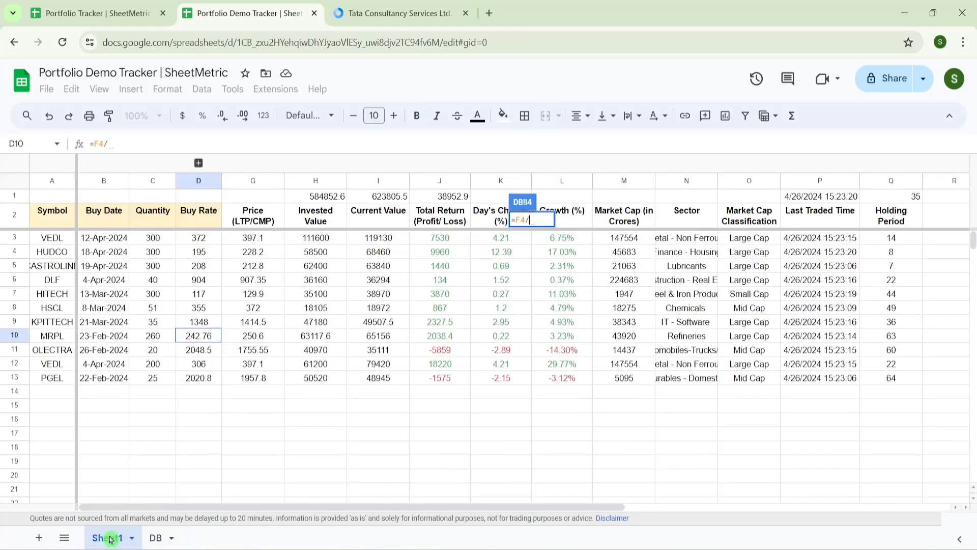
left_click(339, 197)
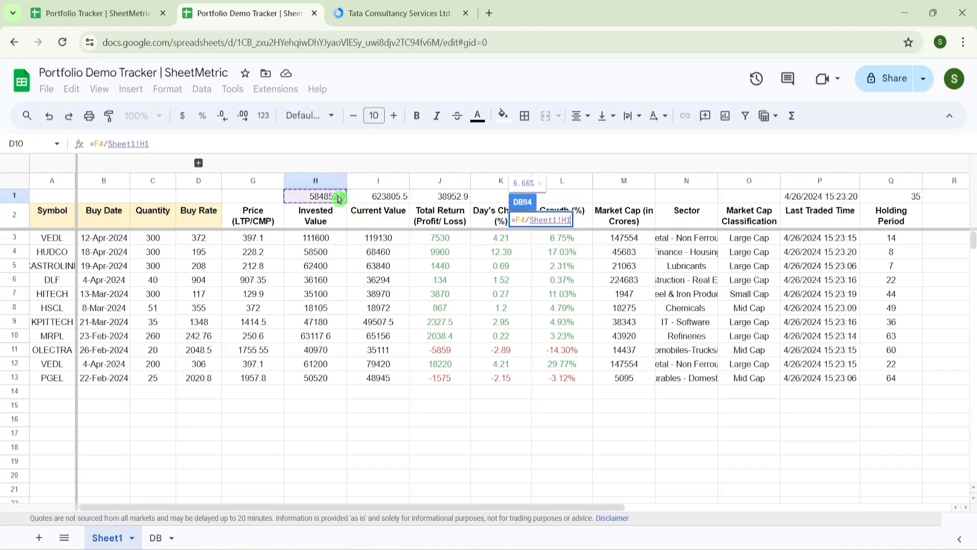
key("Return")
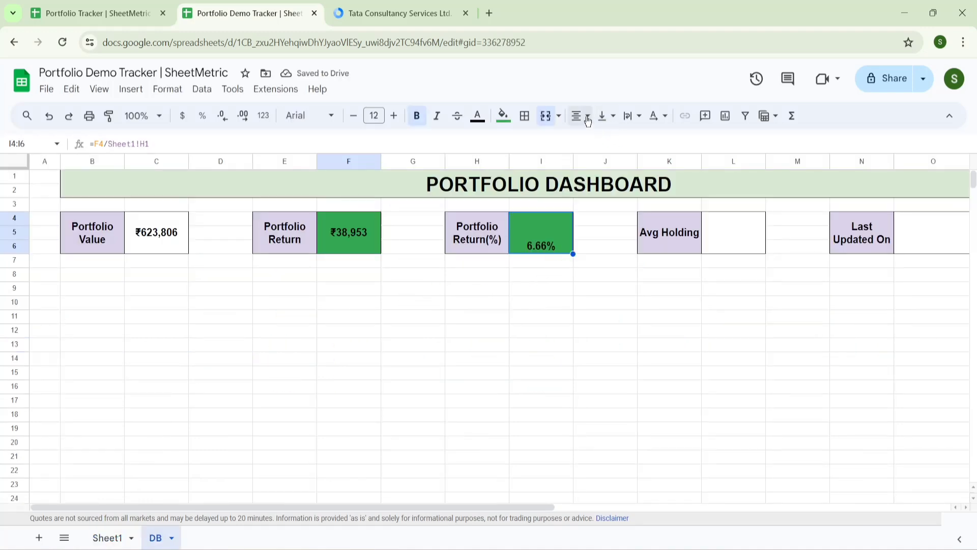
left_click(605, 116)
left_click(622, 142)
- Link L4 to =Sheet1!Q1 for 35 Days average holding and adjust its text wrapping
left_click(726, 235)
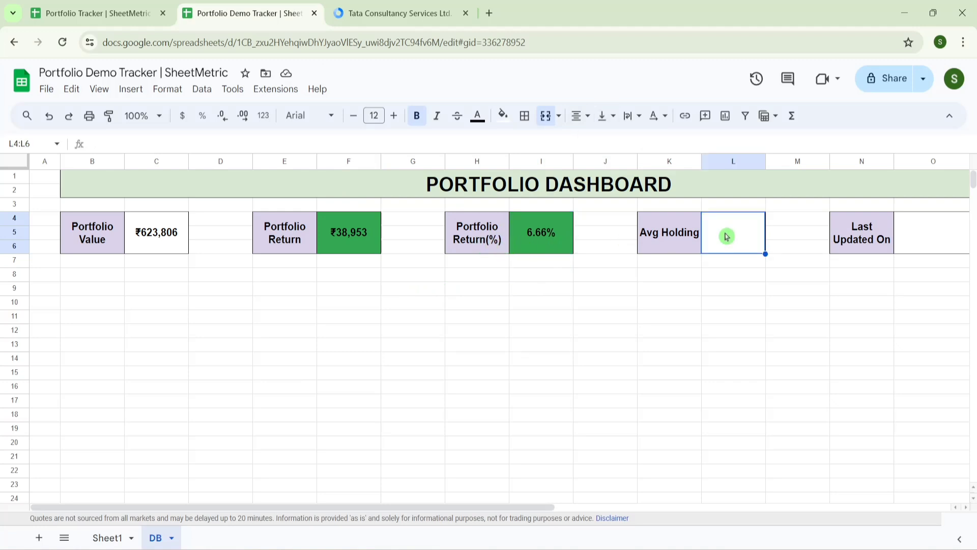
type("=")
left_click(107, 537)
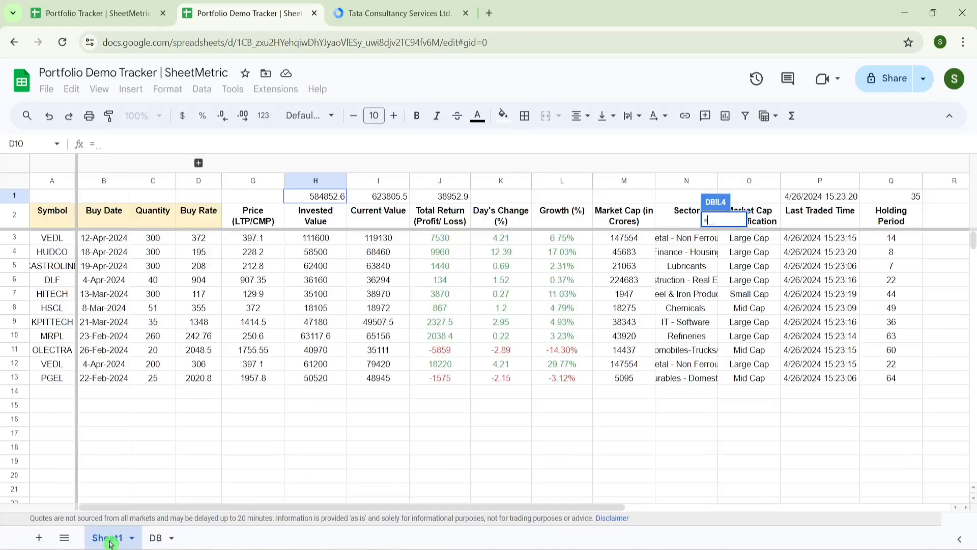
left_click(895, 199)
key("Return")
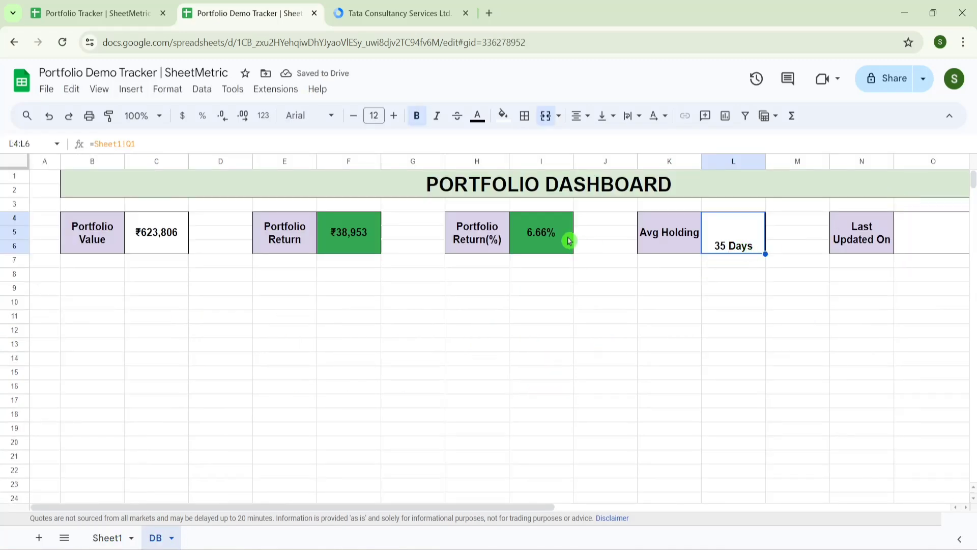
left_click(630, 112)
left_click(629, 142)
- Link O4 to =Sheet1!P1 so Last Updated On shows 4/26/2024 15:23
left_click(921, 242)
type("=")
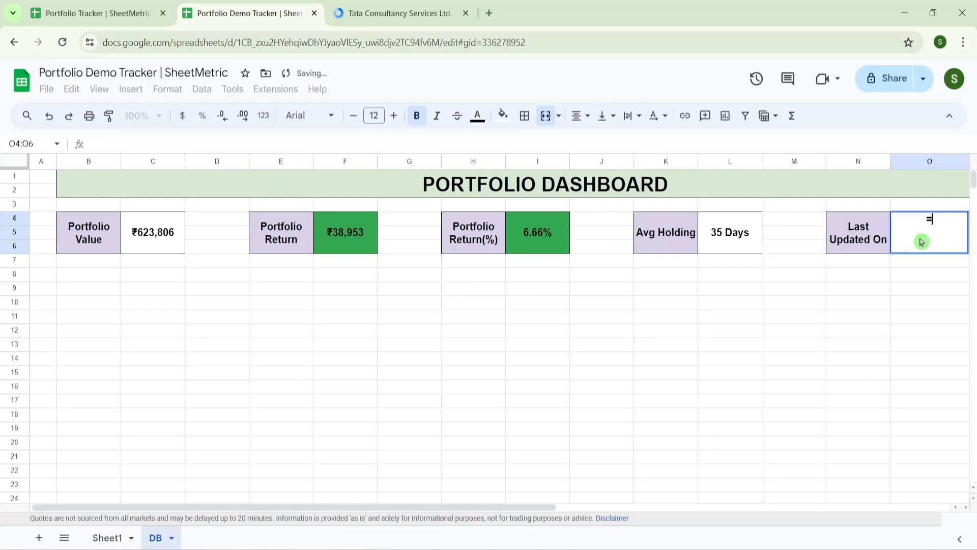
left_click(122, 536)
left_click(796, 200)
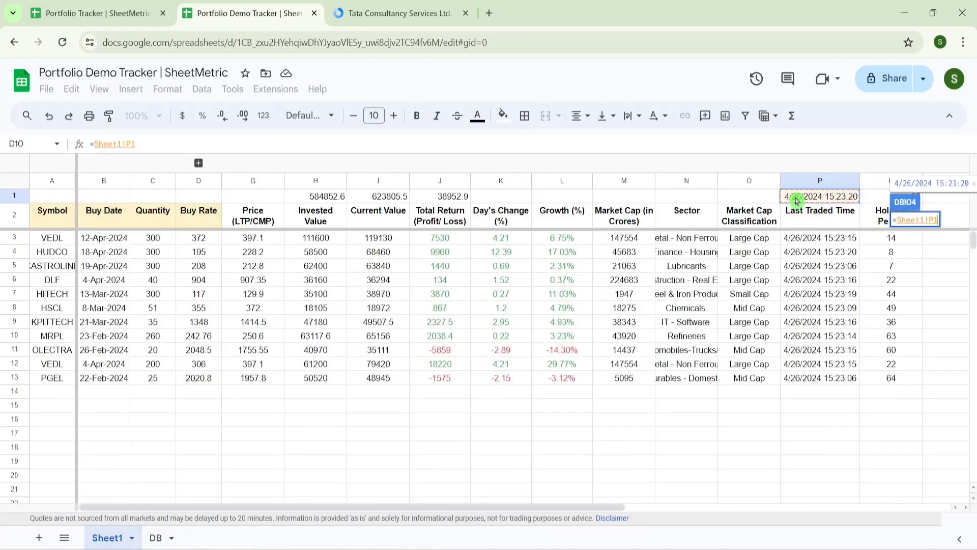
key("Return")
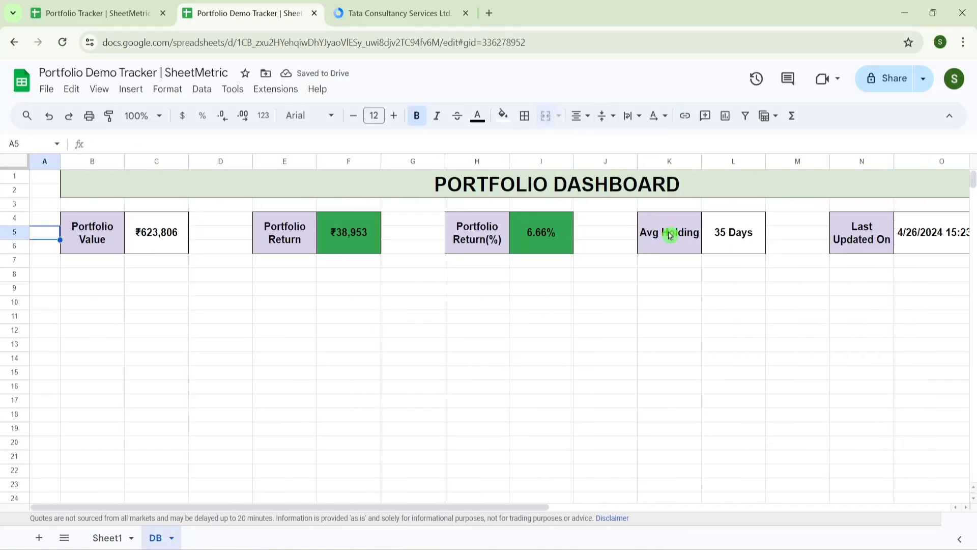
left_click(142, 7)
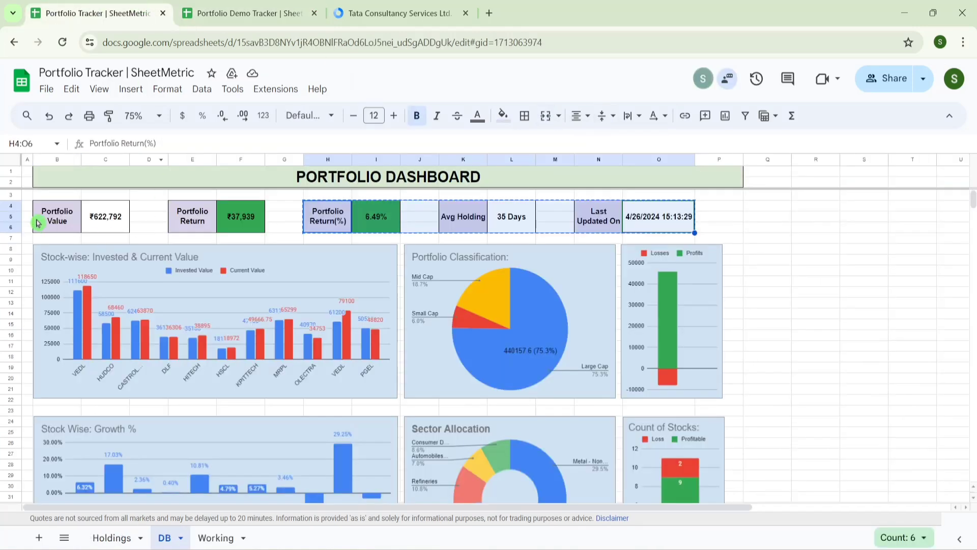
- On the demo's Sheet1, select the holdings table A2:I1000 as chart data
left_click(813, 264)
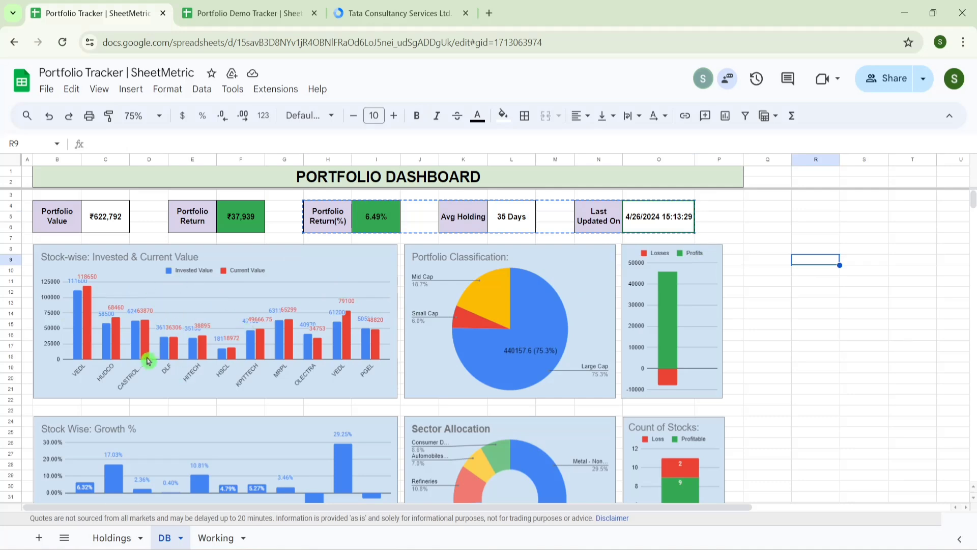
left_click(265, 9)
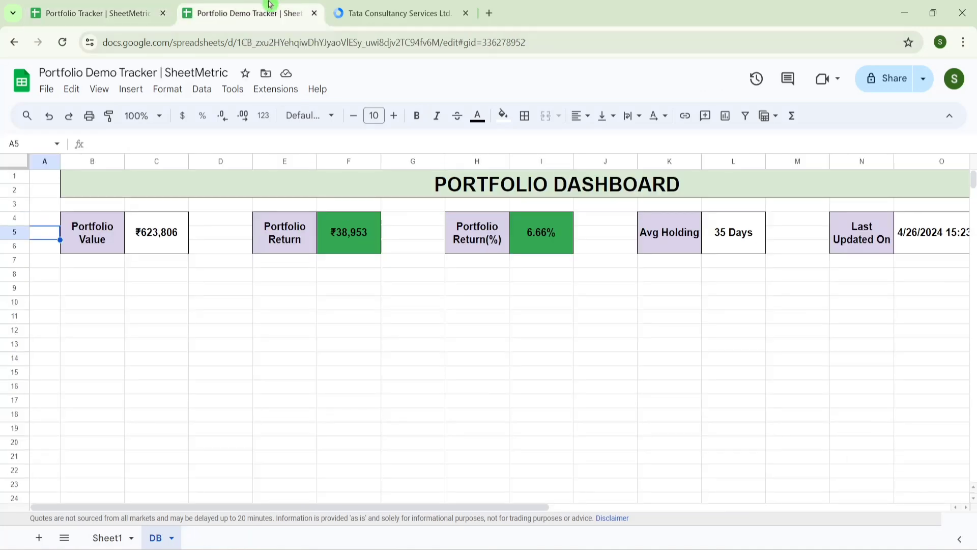
left_click(108, 538)
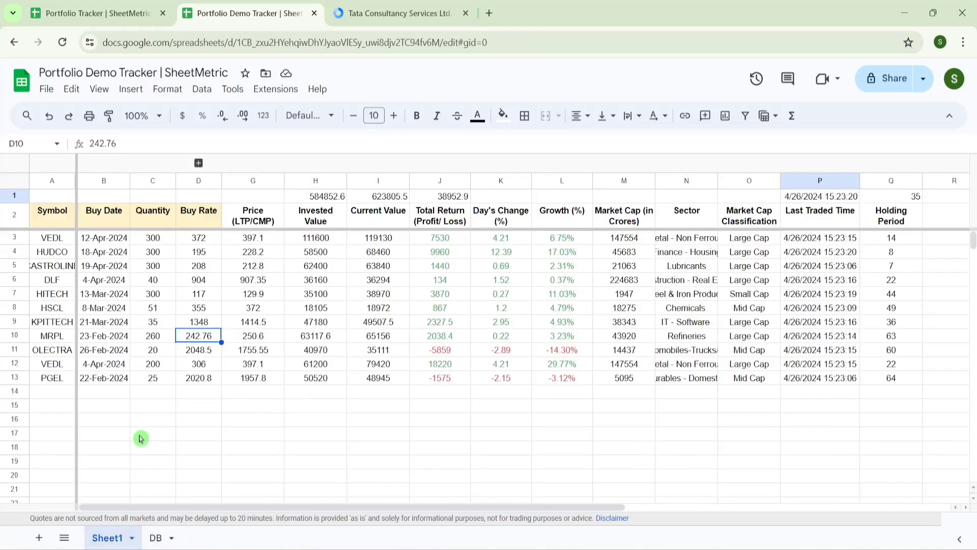
left_click(57, 222)
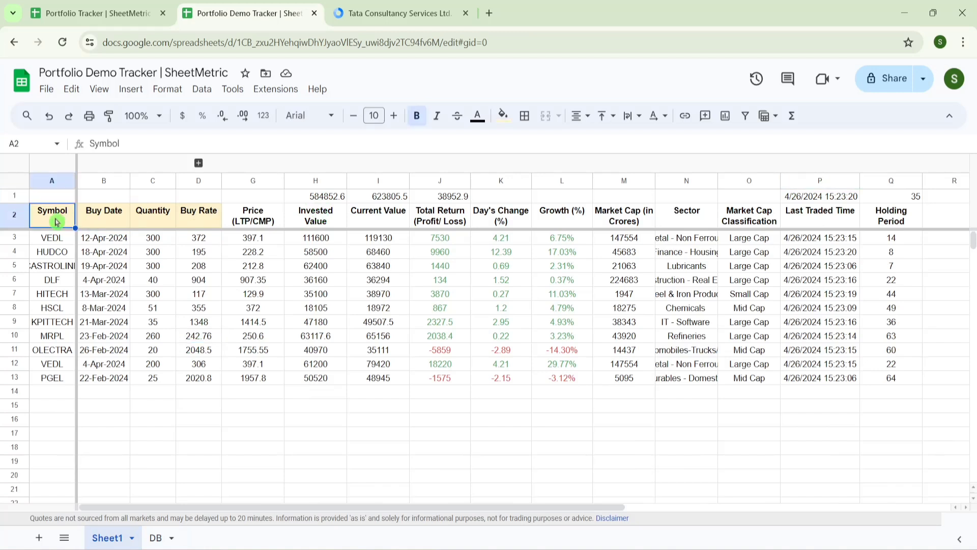
key("shift+Right")
key("shift+Right")
key("shift+Right")
key("shift+Right")
key("shift+Right")
key("shift+Right")
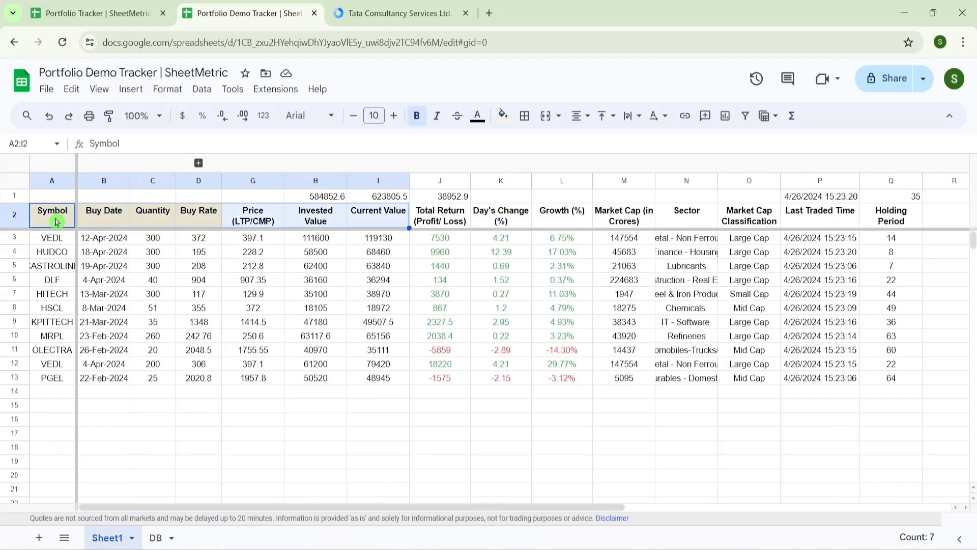
key("shift+Down")
key("shift+Down")
key("shift+Down")
key("shift+Down")
key("shift+Down")
key("shift+Down")
key("shift+Down")
key("shift+Down")
key("shift+Down")
key("shift+Down")
key("shift+Down")
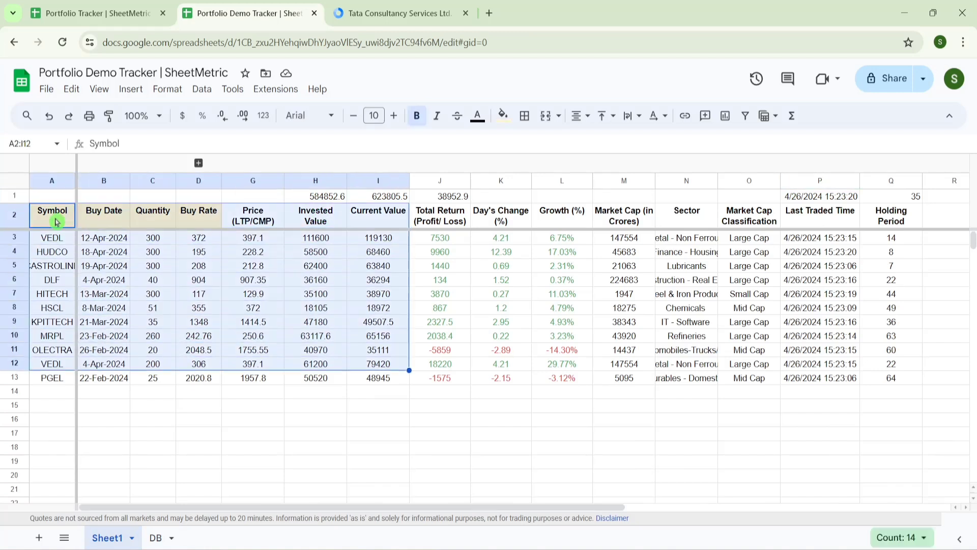
key("ctrl+shift+Down")
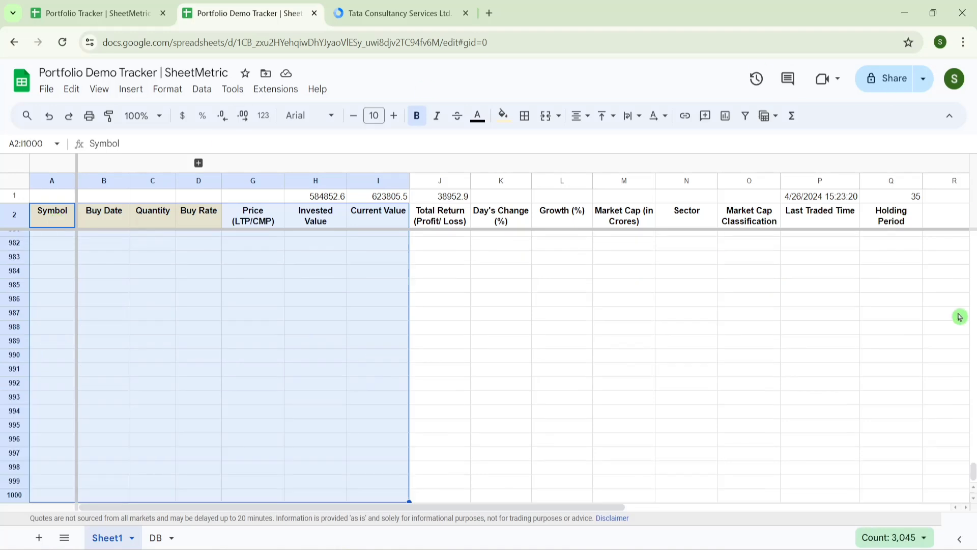
left_click_drag(973, 470, 973, 235)
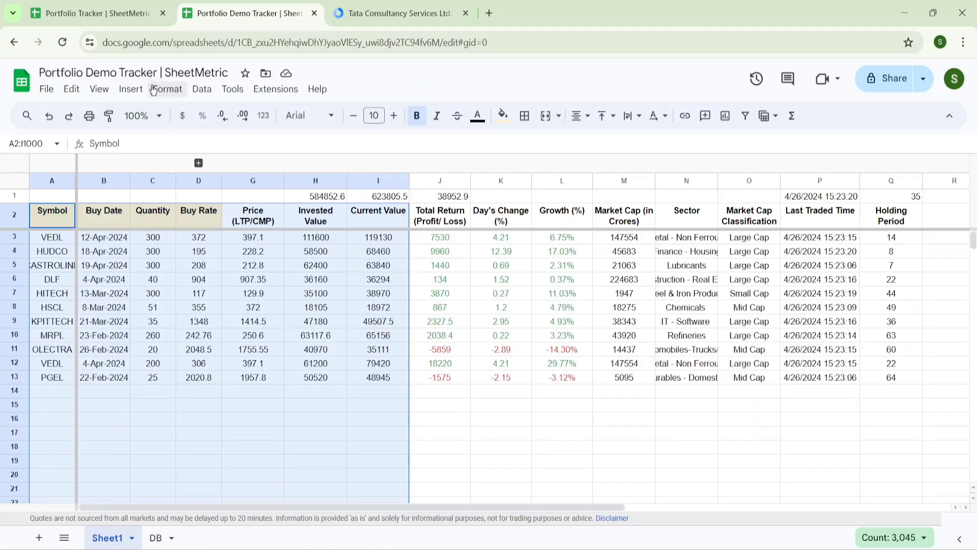
left_click(133, 89)
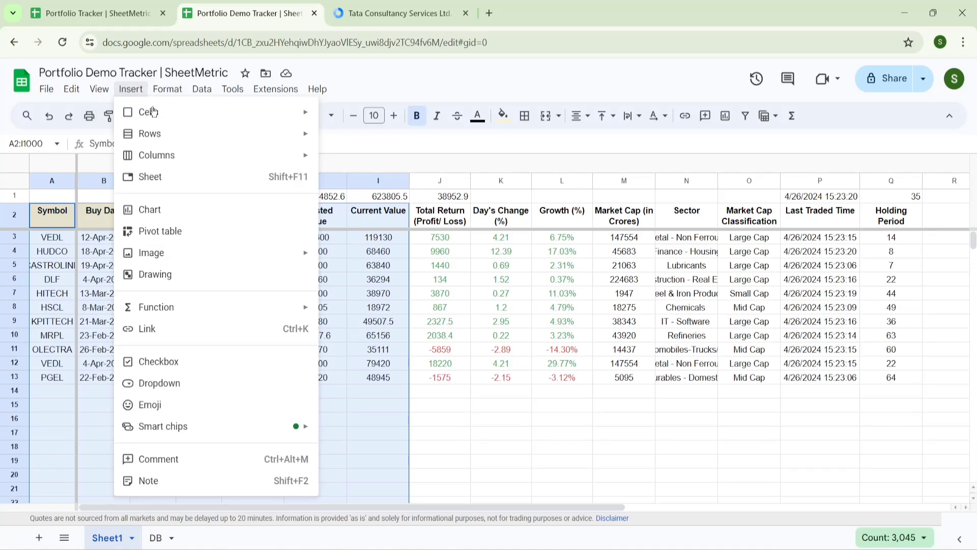
- Insert a column chart and remove the Price, Buy Rate, Quantity and Buy Date series
left_click(187, 216)
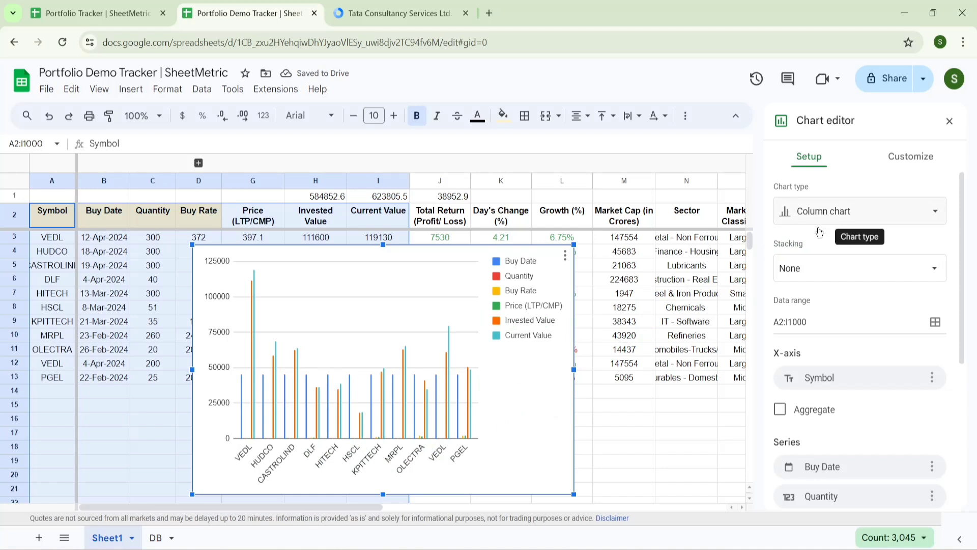
left_click_drag(967, 267, 966, 265)
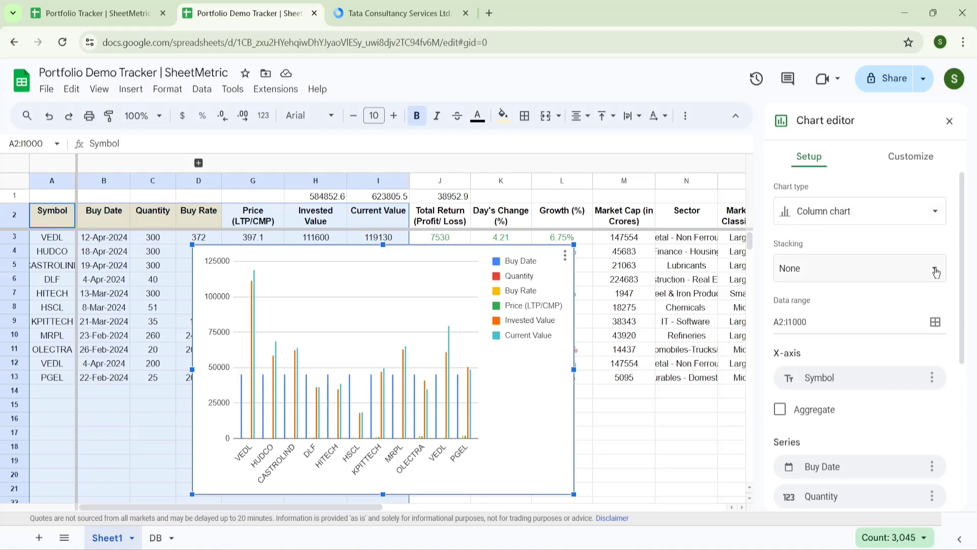
left_click_drag(966, 272, 966, 394)
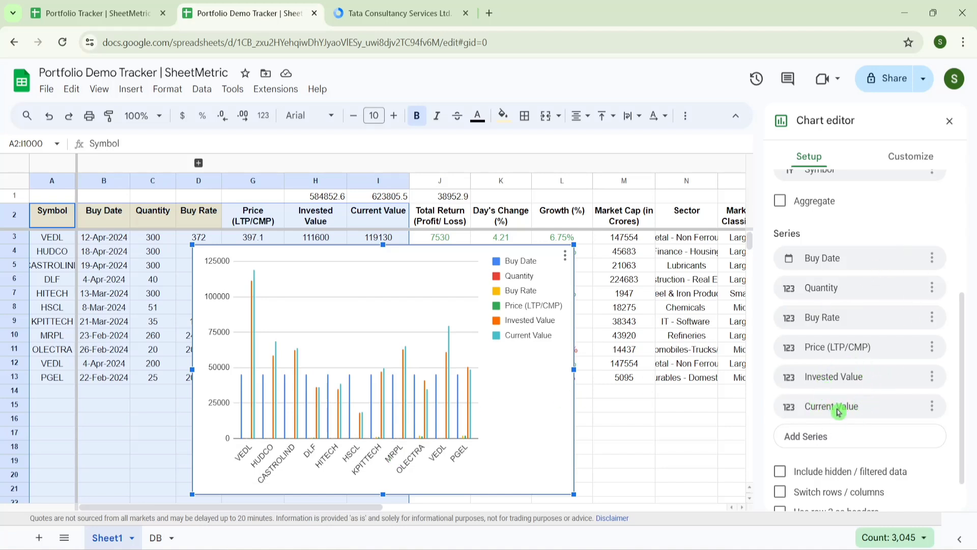
left_click(932, 348)
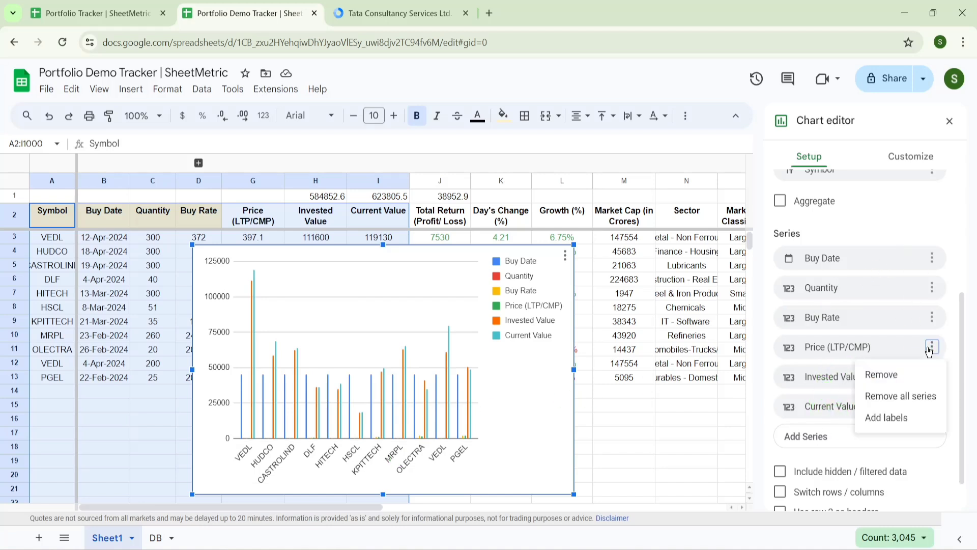
left_click(901, 377)
left_click(931, 317)
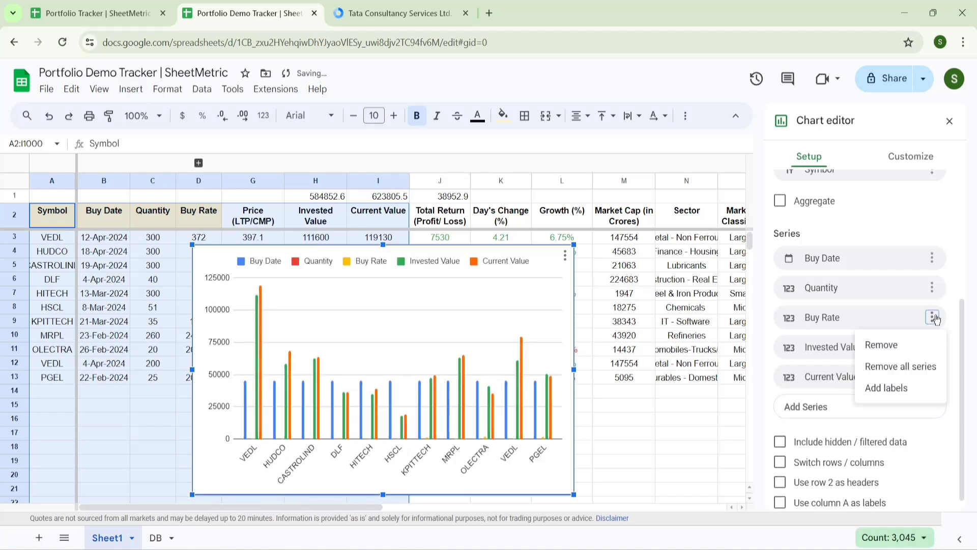
left_click(882, 344)
left_click(931, 305)
left_click(882, 334)
left_click(931, 304)
left_click(904, 338)
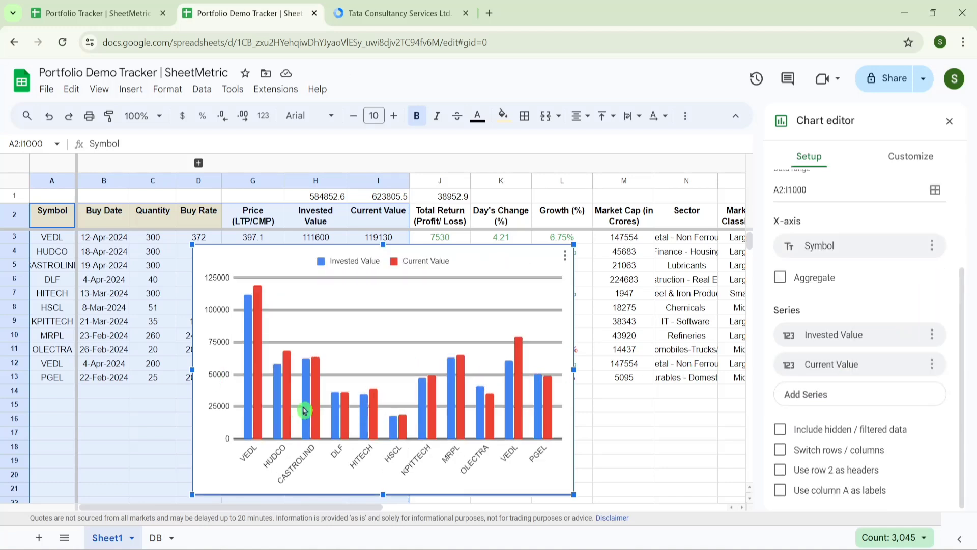
left_click(901, 155)
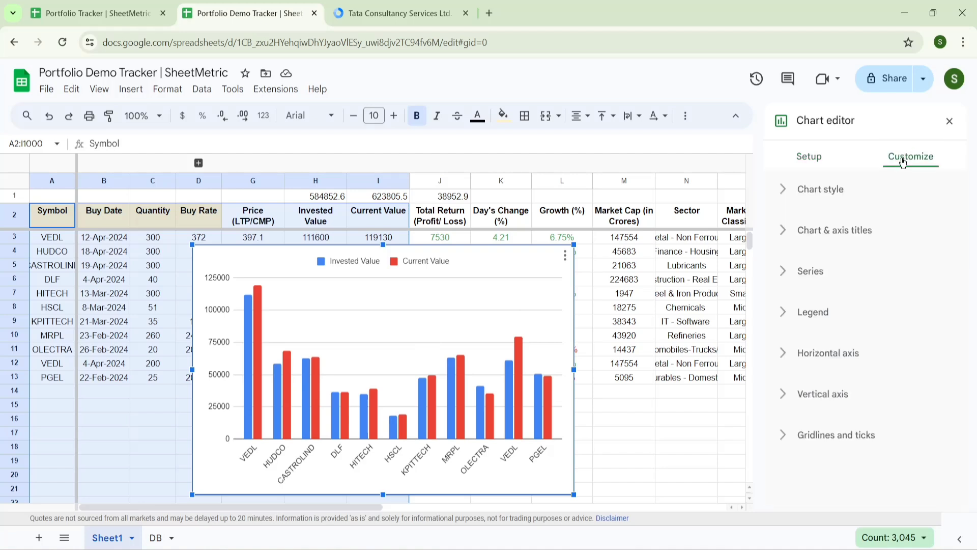
- Turn on value data labels for the chart's series bars
left_click(784, 273)
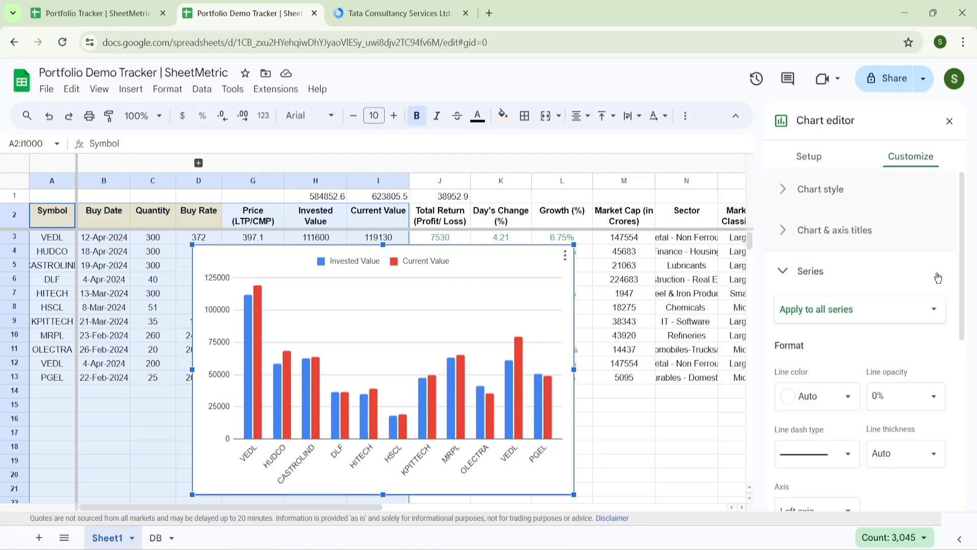
left_click_drag(960, 273, 968, 396)
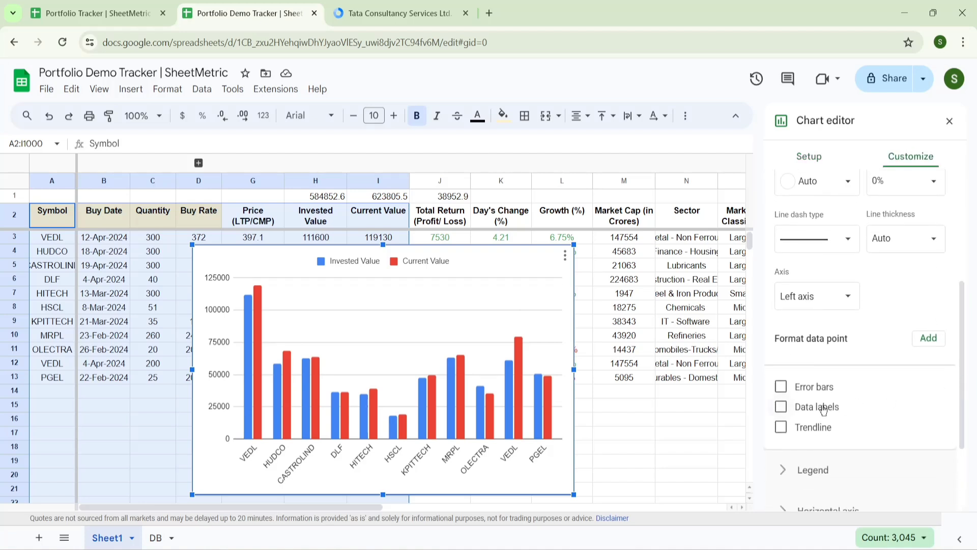
left_click(781, 407)
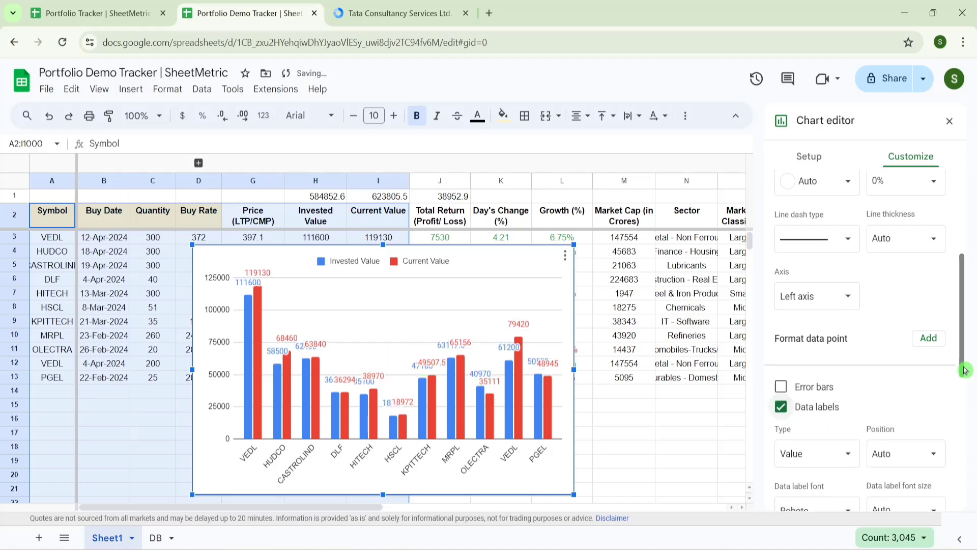
left_click_drag(966, 327, 961, 239)
- Give the chart a light blue background
left_click(809, 190)
left_click(806, 250)
left_click(884, 324)
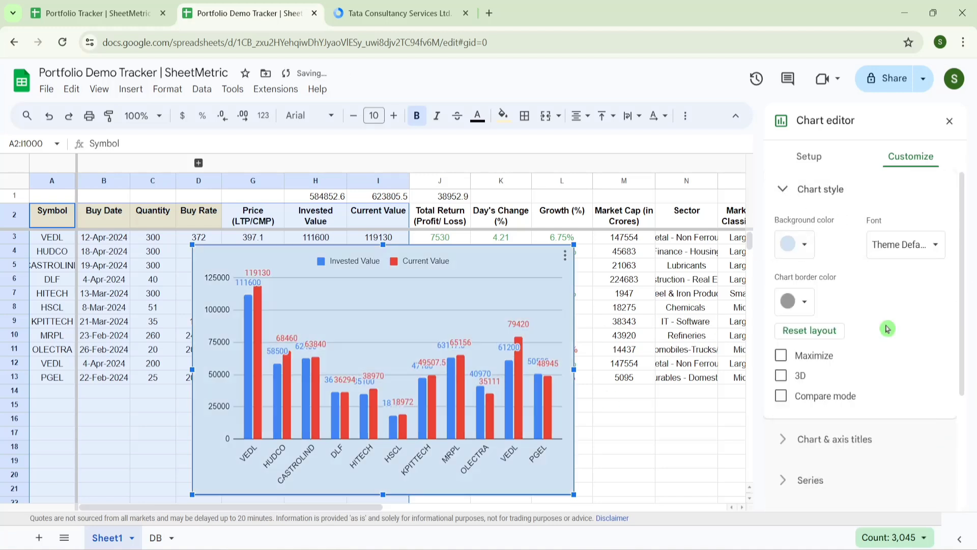
left_click(498, 292)
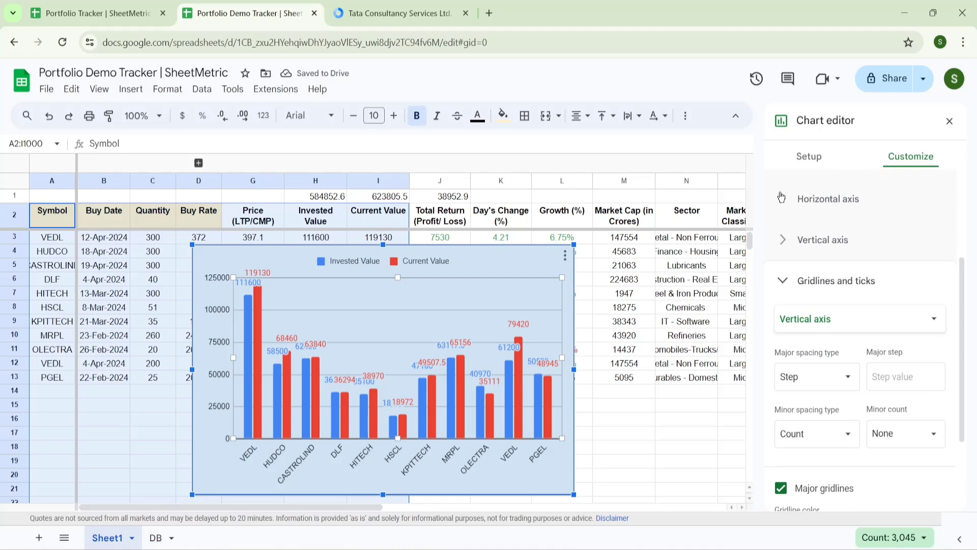
- Add the bold chart title 'Stock Wise : Current & Invested' and close the chart editor
left_click_drag(961, 308, 963, 216)
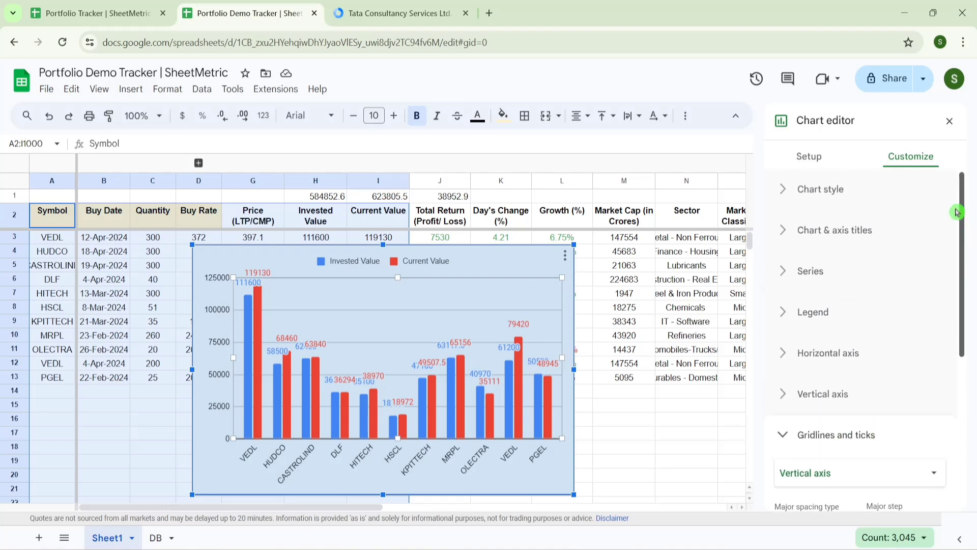
left_click(786, 232)
left_click(794, 331)
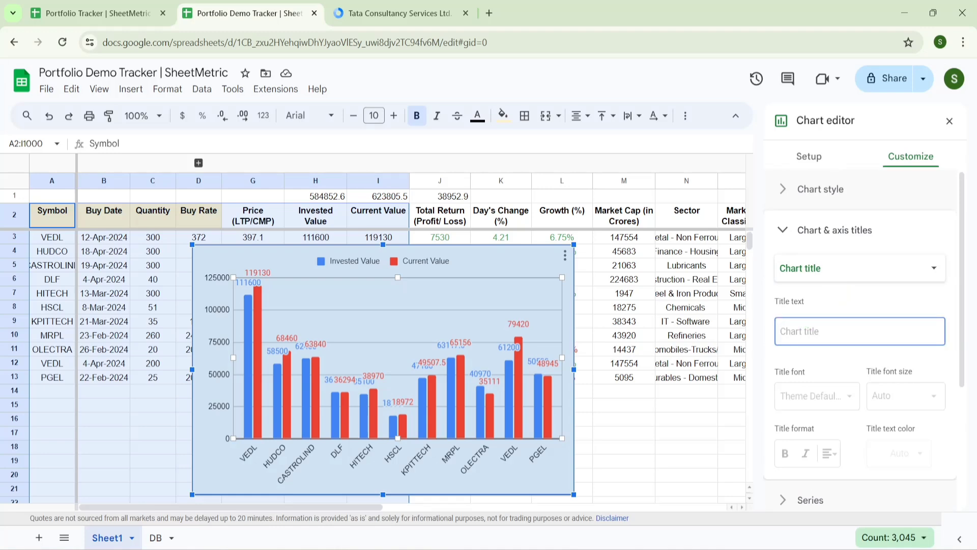
type("Stock Wise : Current & Invested")
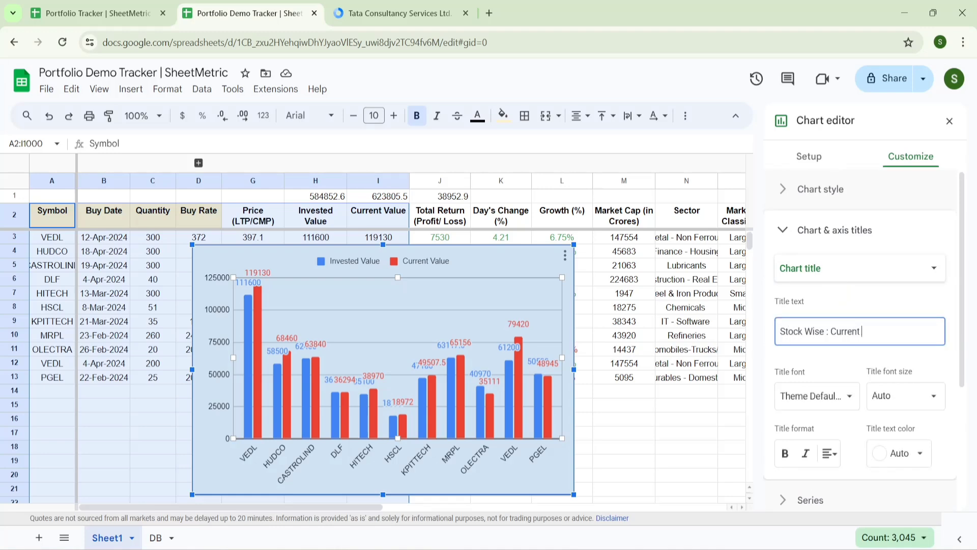
left_click(784, 453)
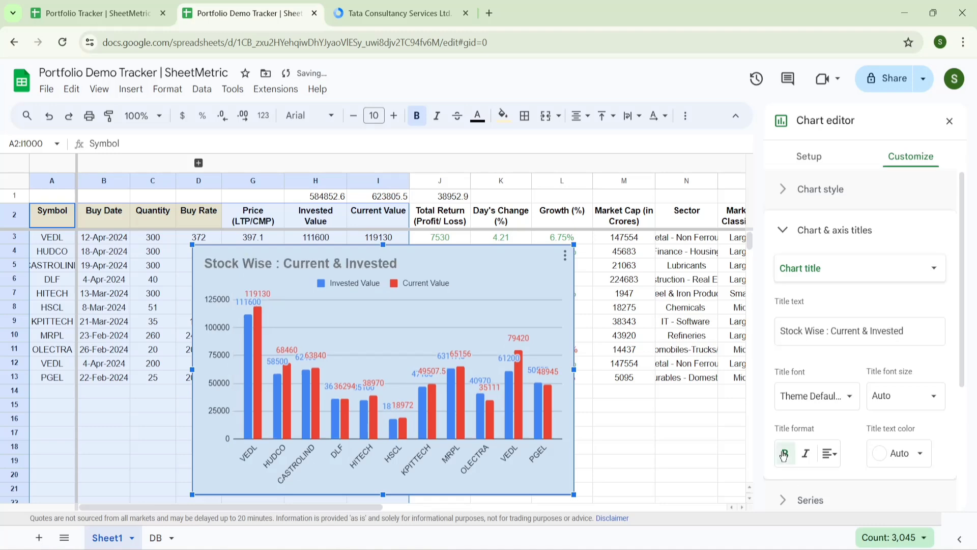
left_click(949, 121)
left_click(447, 313)
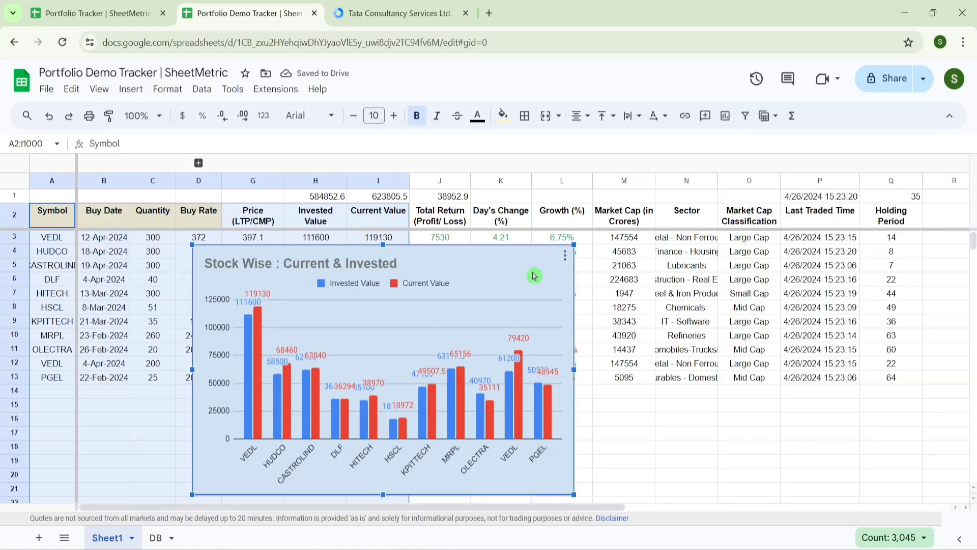
- Copy the chart and paste it onto the DB dashboard sheet below the summary cards
left_click(565, 254)
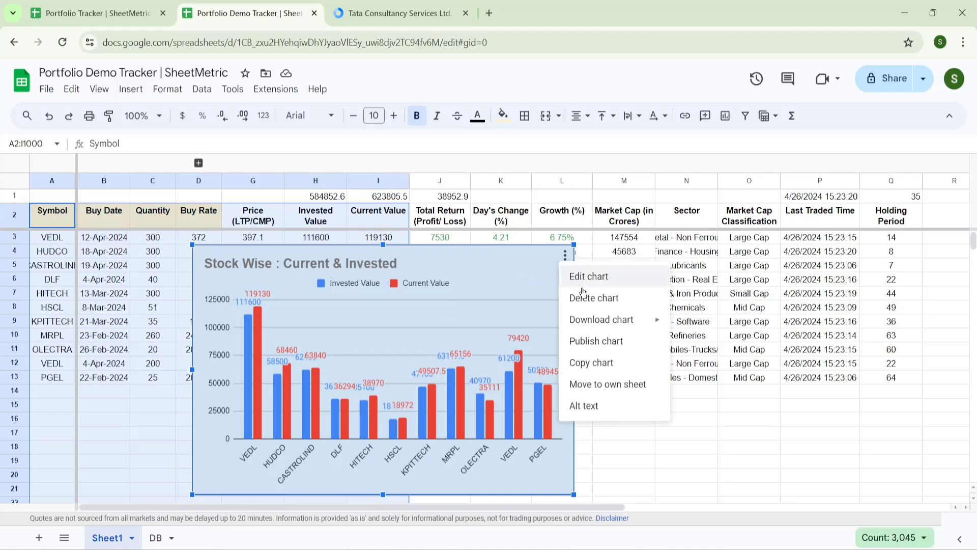
left_click(591, 364)
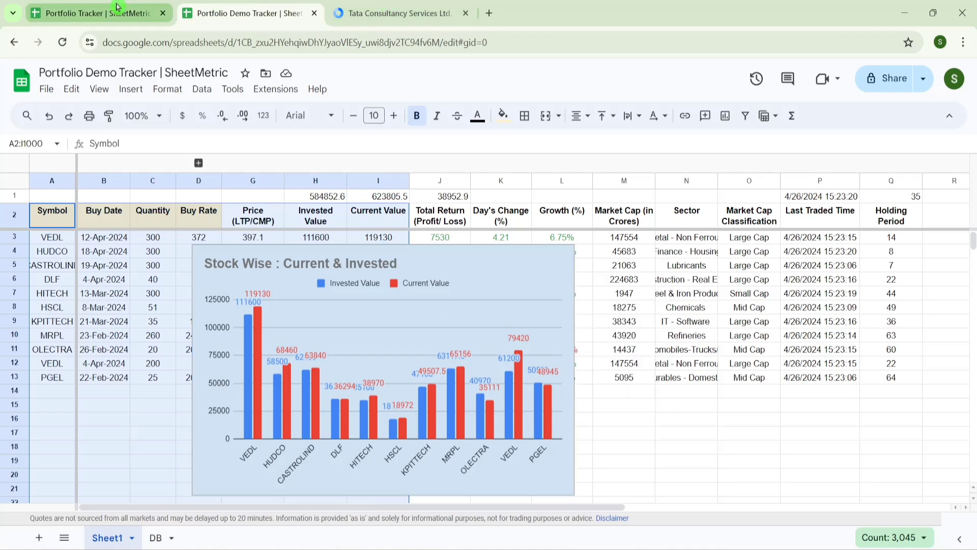
left_click(157, 538)
key("ctrl+v")
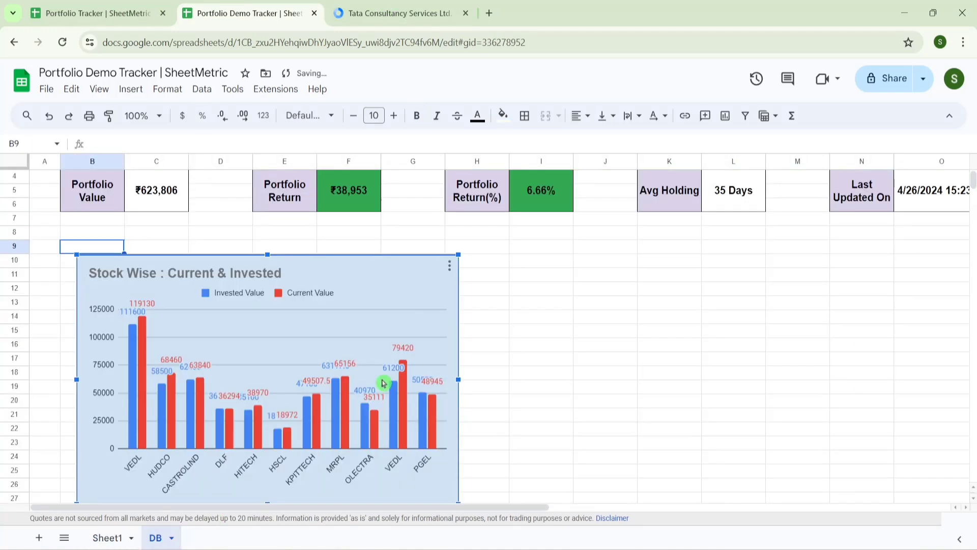
left_click(527, 330)
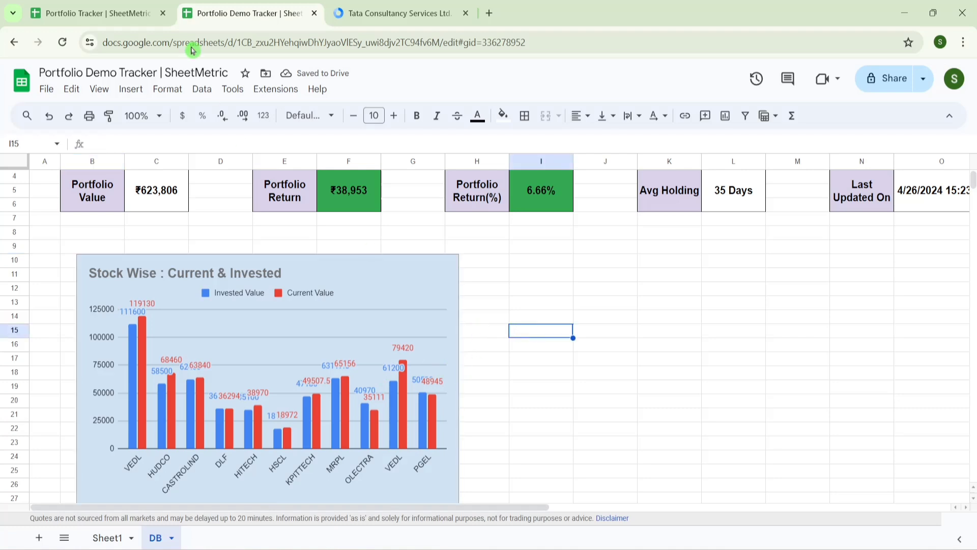
- Glance at the finished Portfolio Tracker dashboard, then return to Sheet1
left_click(134, 7)
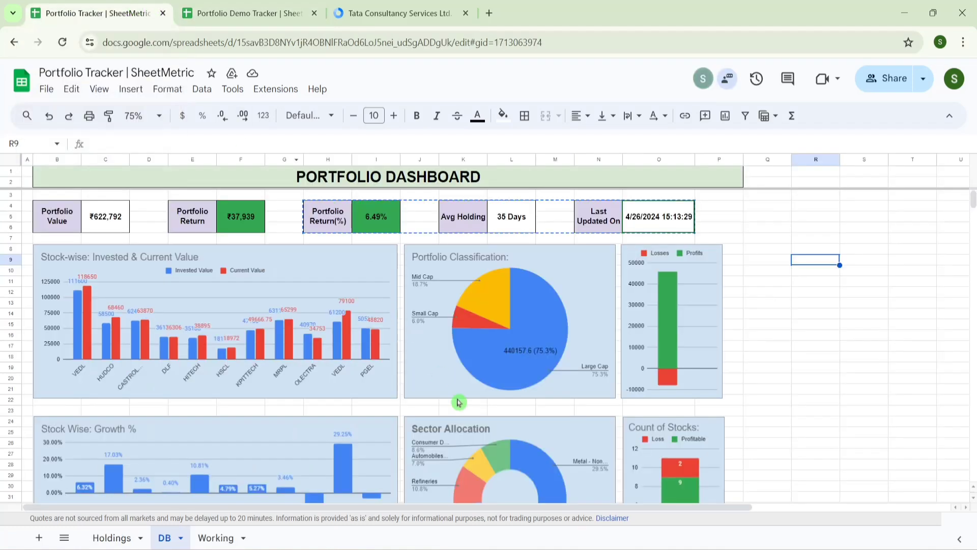
left_click(265, 14)
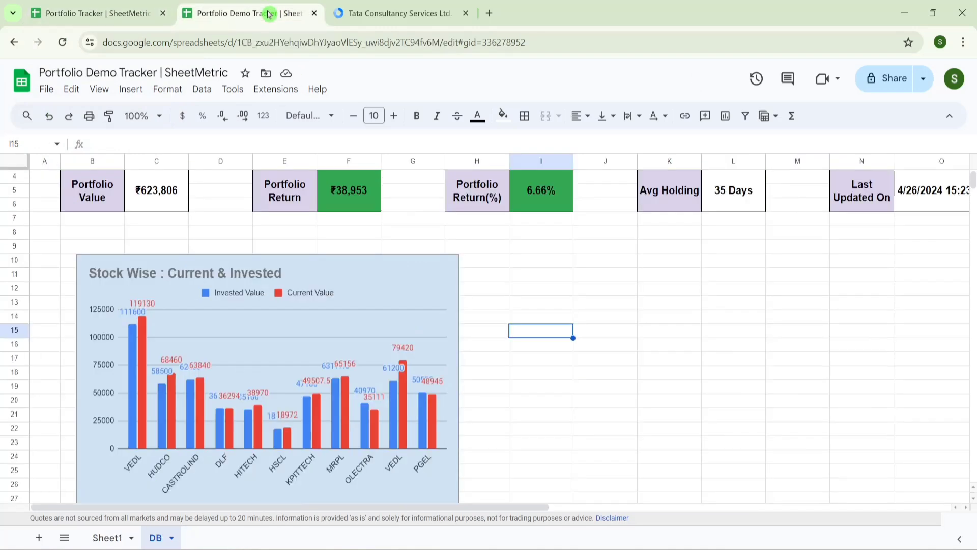
left_click(110, 540)
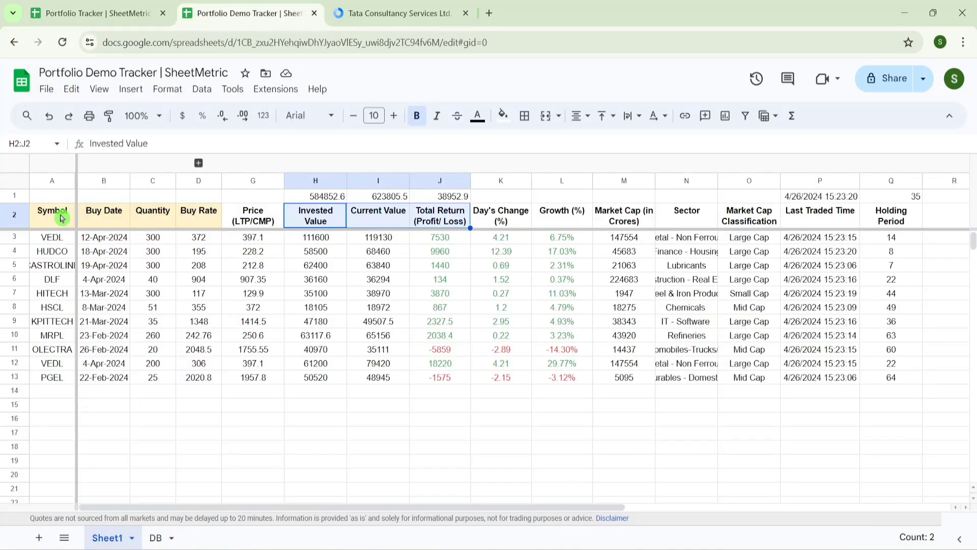
- Select columns H to O down to row 1000 and insert a chart
key("shift+Right")
key("shift+Right")
key("shift+Right")
key("shift+Right")
key("shift+Right")
key("shift+Down")
key("shift+Down")
key("shift+Down")
key("shift+Down")
key("shift+Down")
key("shift+Down")
key("shift+Down")
key("shift+Down")
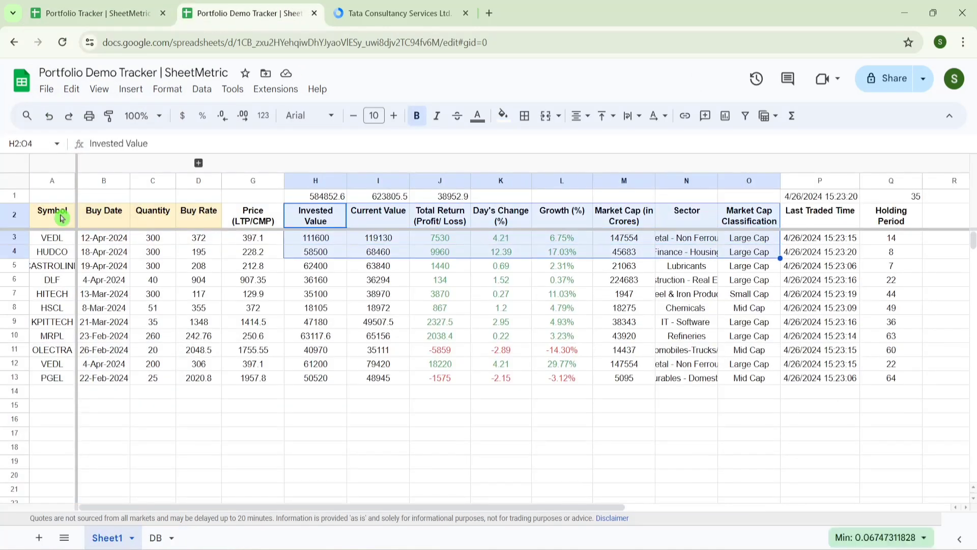
key("shift+Down")
key("shift+Down")
key("shift+Down")
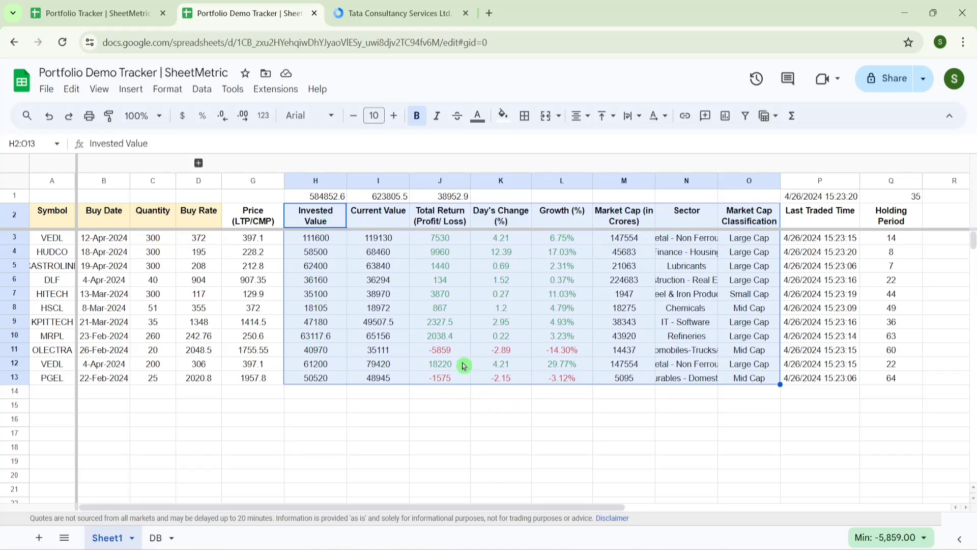
key("ctrl+shift+Down")
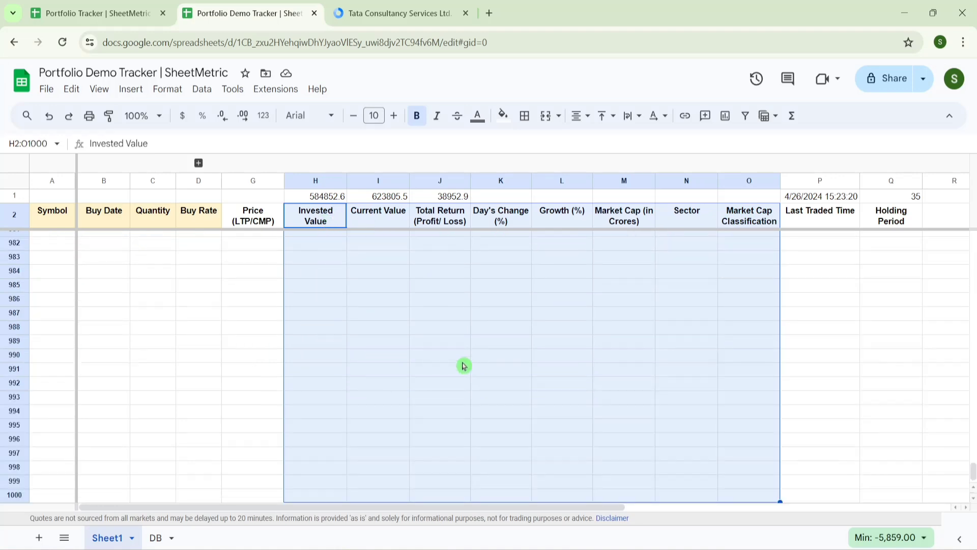
left_click(131, 89)
left_click(186, 209)
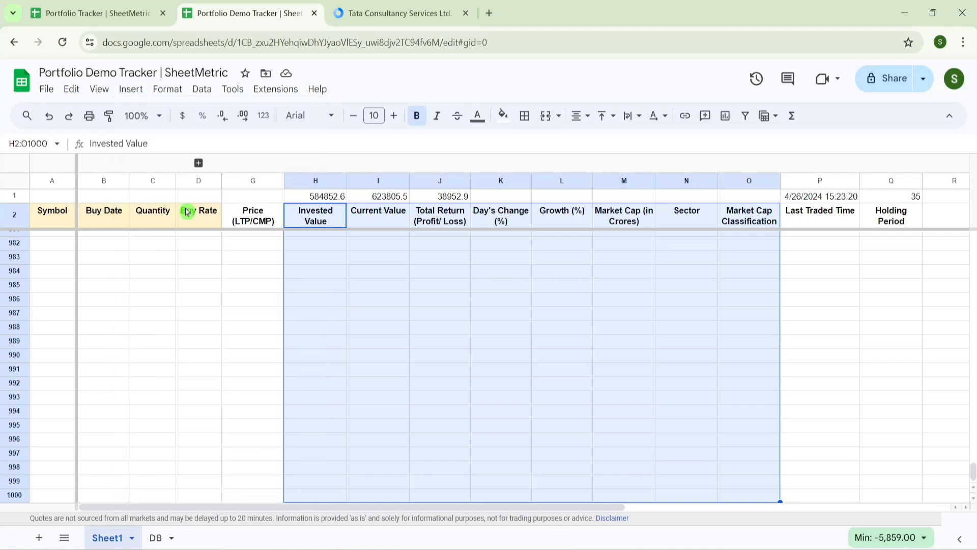
- Make it a doughnut chart labelled by Market Cap Classification, with Aggregate ticked
left_click(928, 210)
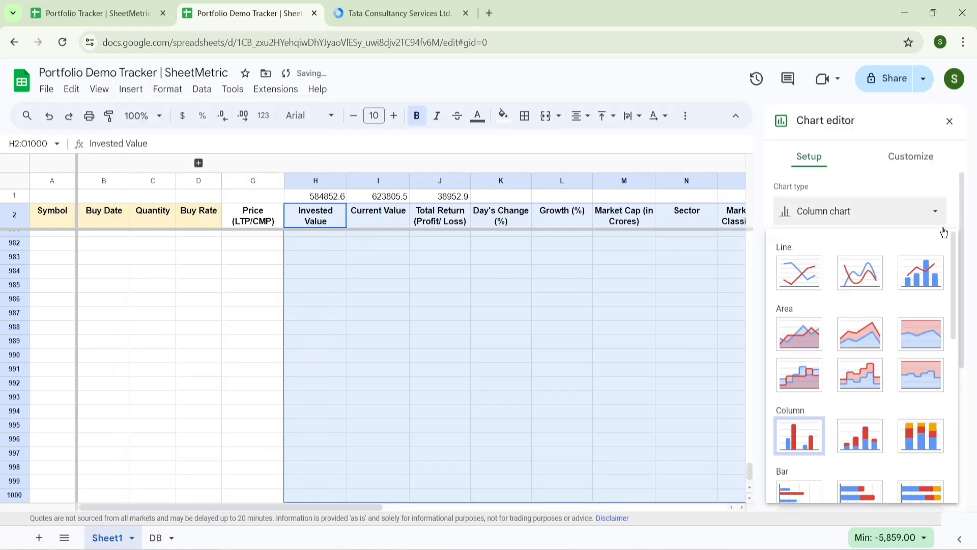
left_click_drag(955, 257, 956, 361)
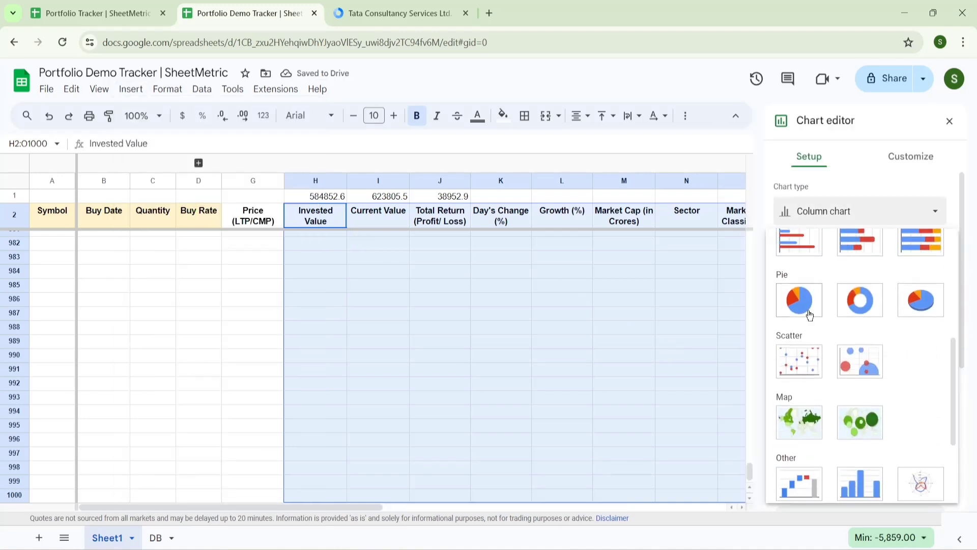
left_click(861, 304)
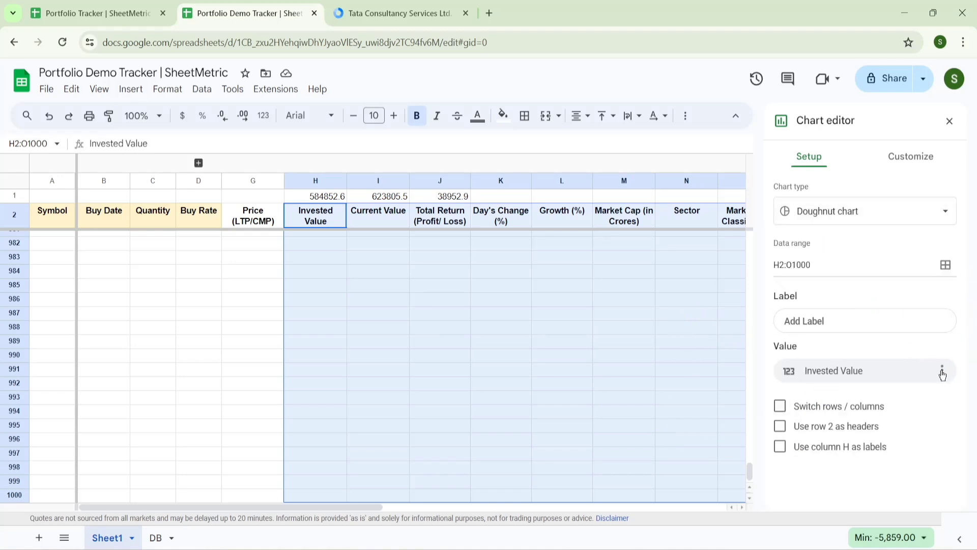
left_click(692, 366)
left_click_drag(971, 437, 972, 239)
left_click(565, 255)
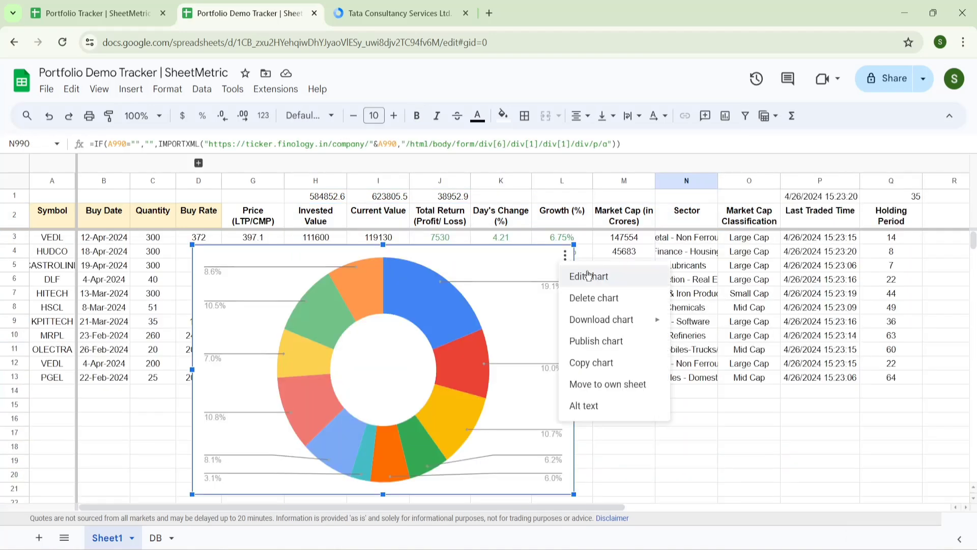
left_click(589, 275)
left_click(880, 324)
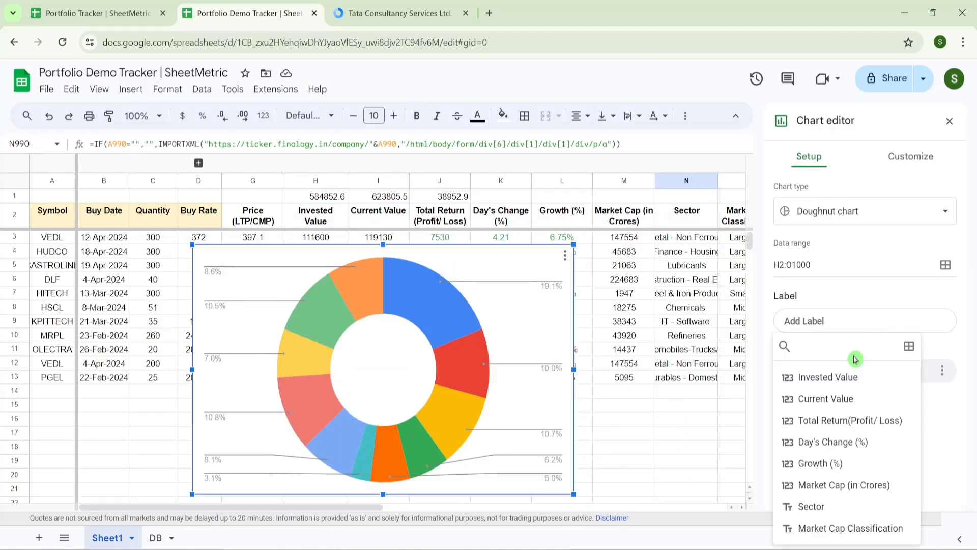
left_click(850, 528)
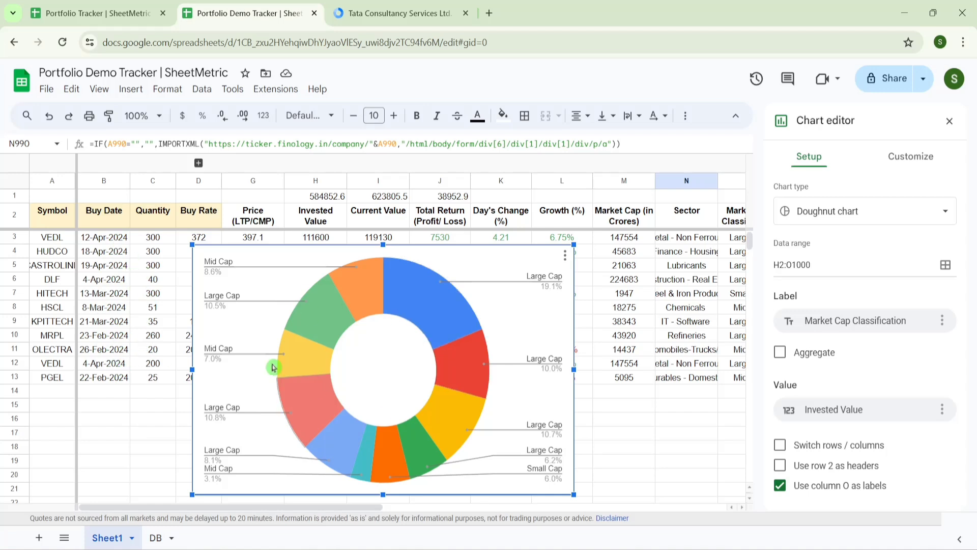
left_click(782, 354)
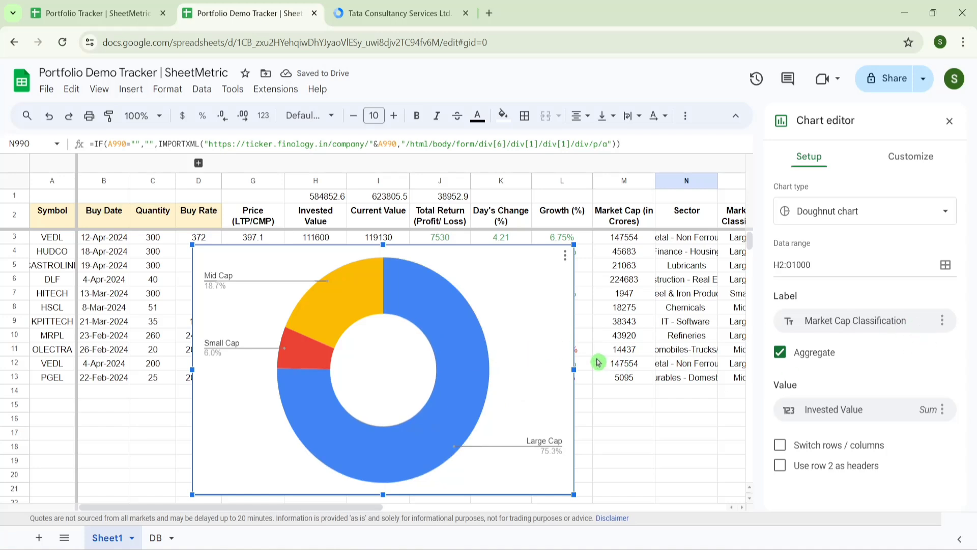
- Give the doughnut a light blue background and the title 'Market Cap Classification: Invested'
left_click(910, 156)
left_click(795, 245)
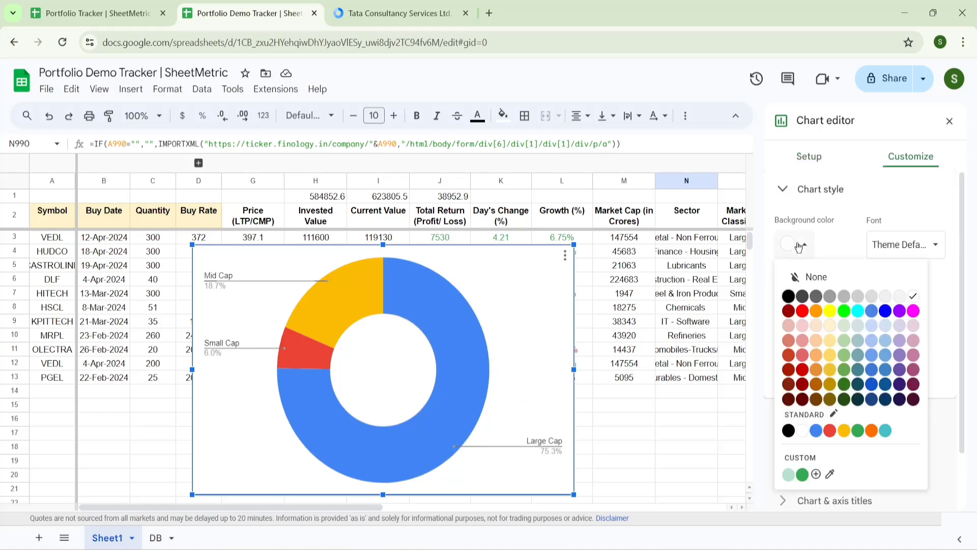
left_click(885, 329)
left_click(829, 312)
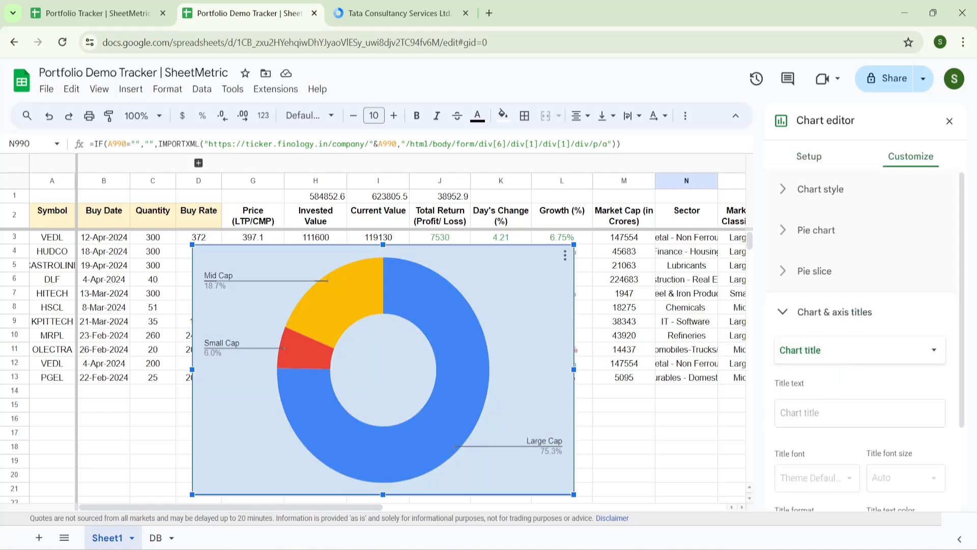
left_click(812, 412)
type("Market Cap Class")
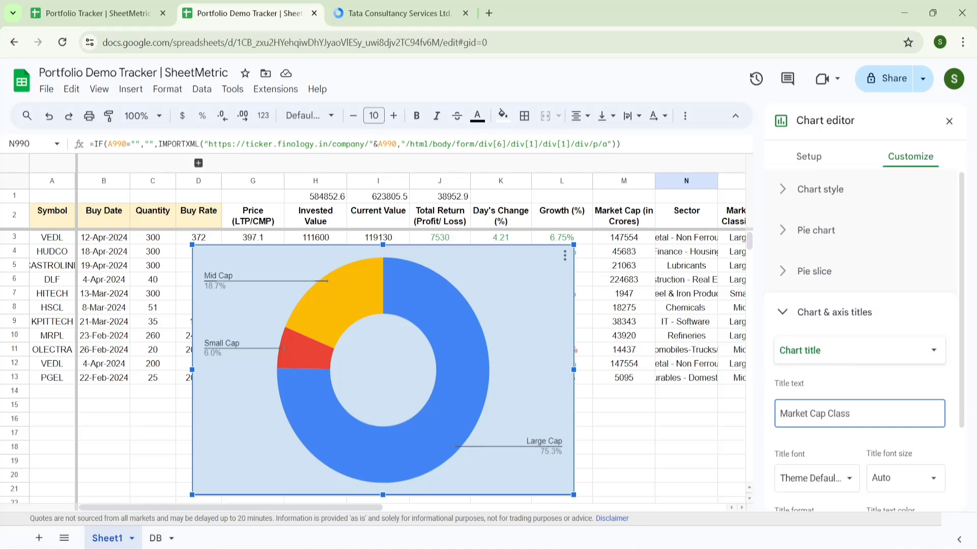
type("ification: Invested")
scroll(860, 356, "down", 3)
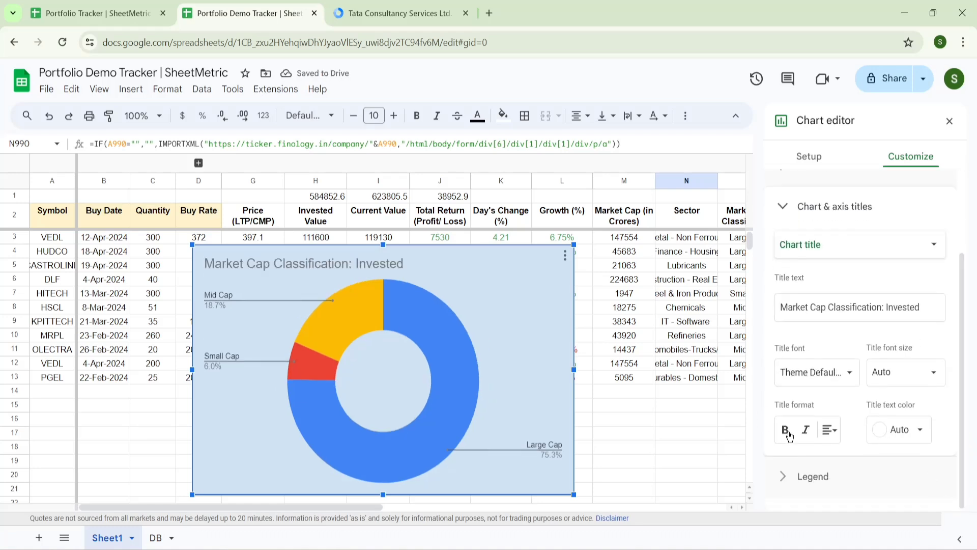
left_click(651, 391)
left_click(543, 310)
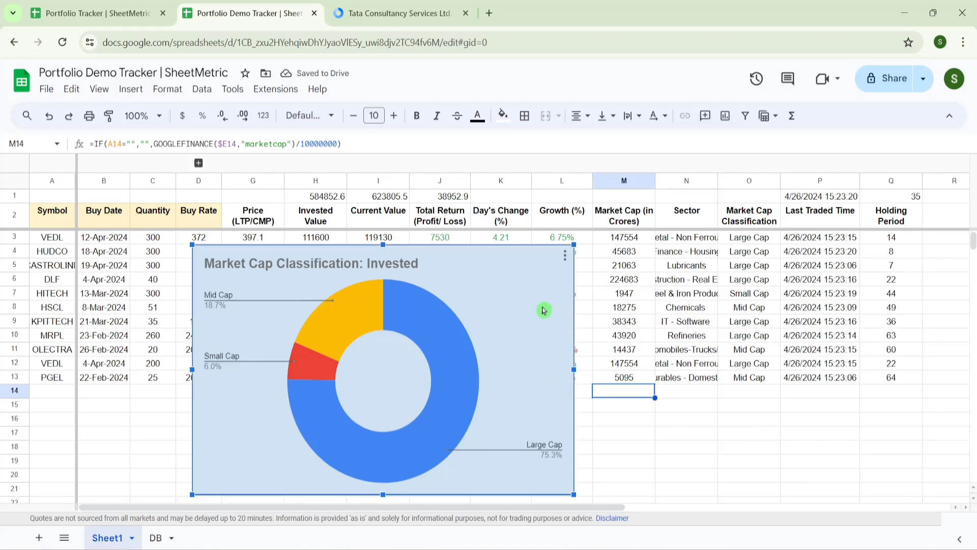
left_click(565, 260)
- Copy the doughnut chart and paste it at I11 on the DB sheet beside the Stock Wise chart
left_click(590, 362)
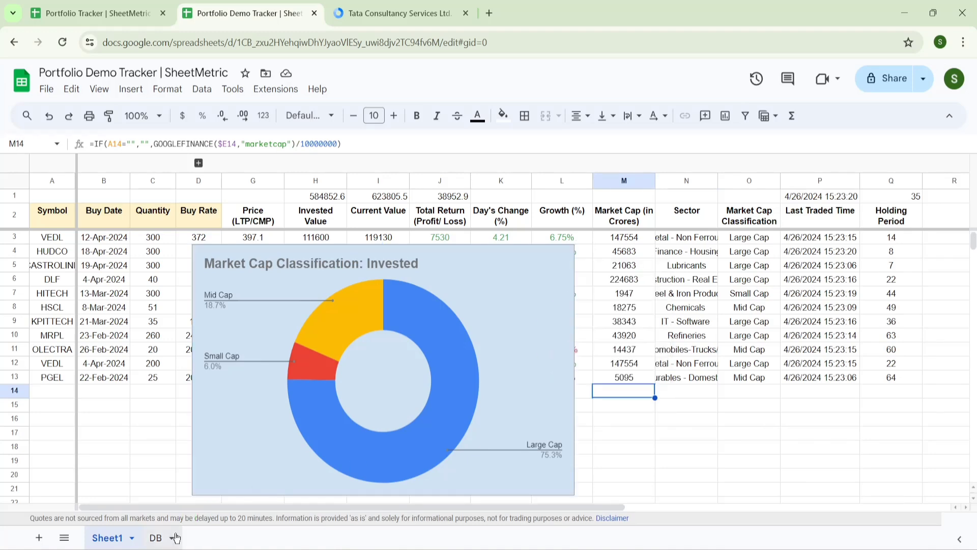
left_click(166, 540)
left_click(513, 277)
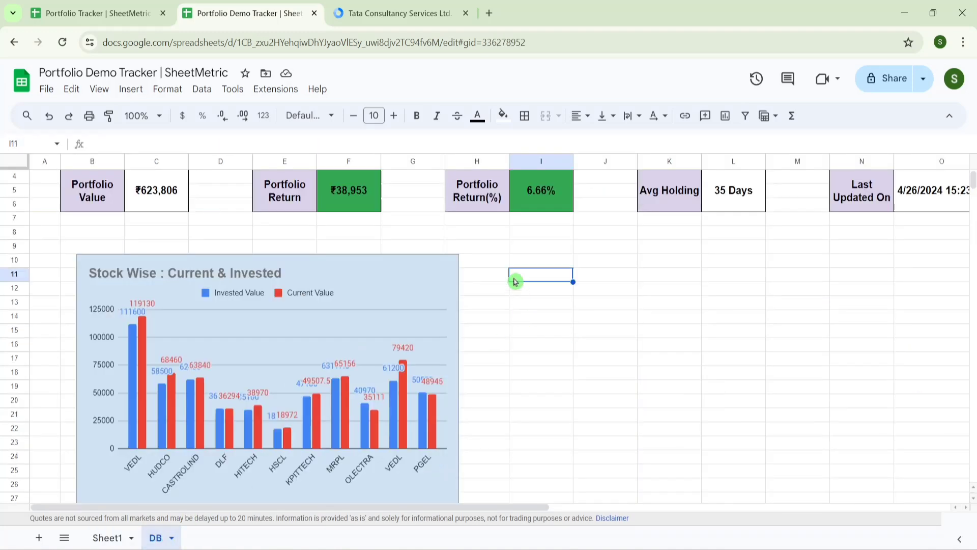
key("ctrl+v")
scroll(515, 281, "down", 1)
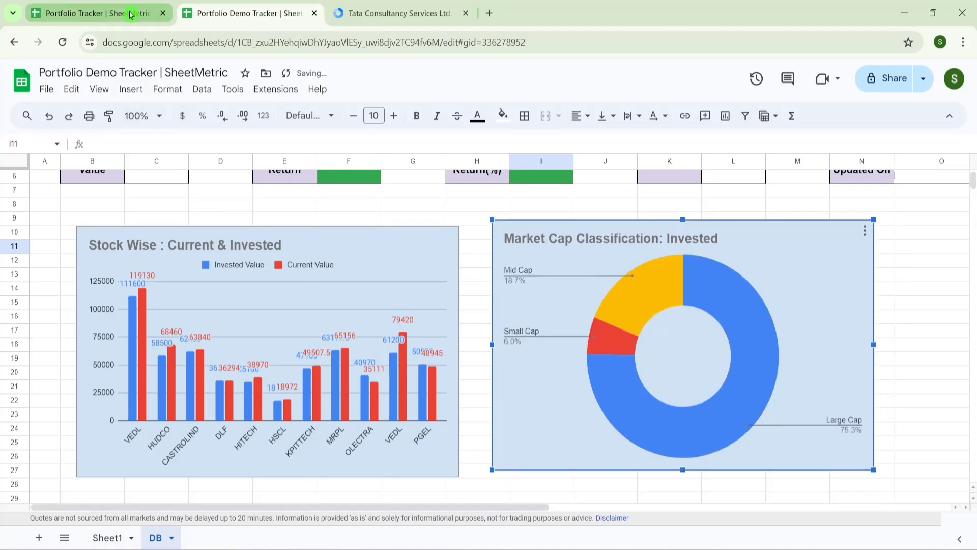
- Glance at the reference dashboard, then return to Sheet1 of Portfolio Demo Tracker
left_click(130, 14)
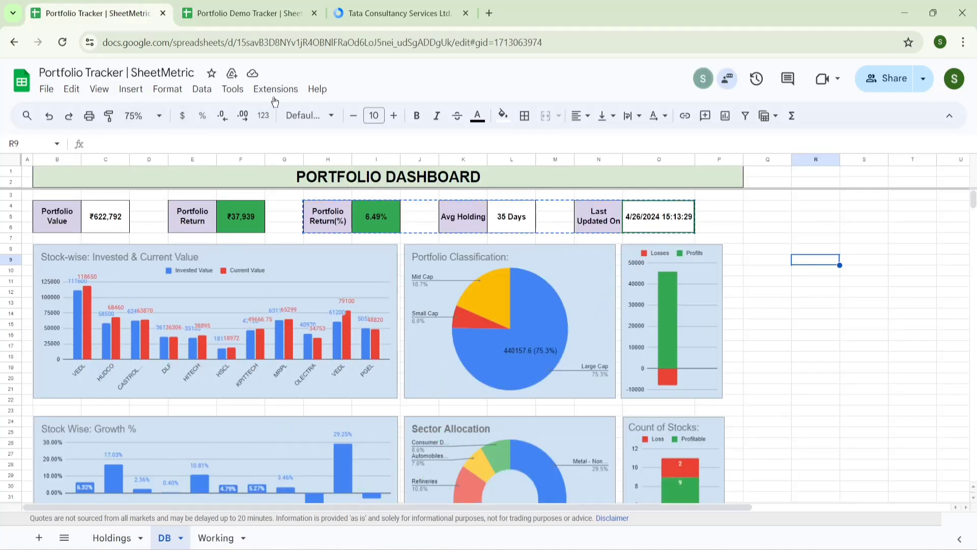
left_click(245, 13)
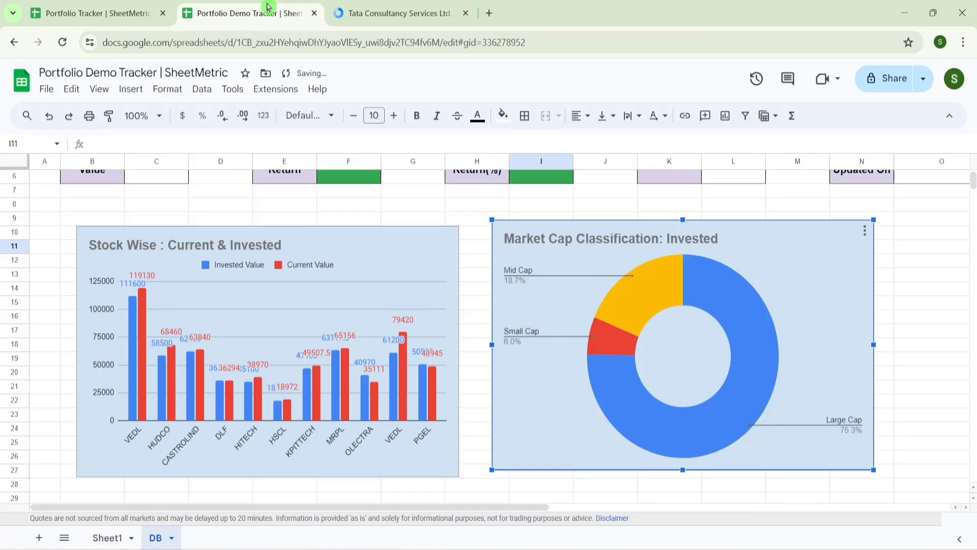
left_click(126, 538)
- Delete the market cap chart from Sheet1 and select the range A2:L13
left_click(377, 345)
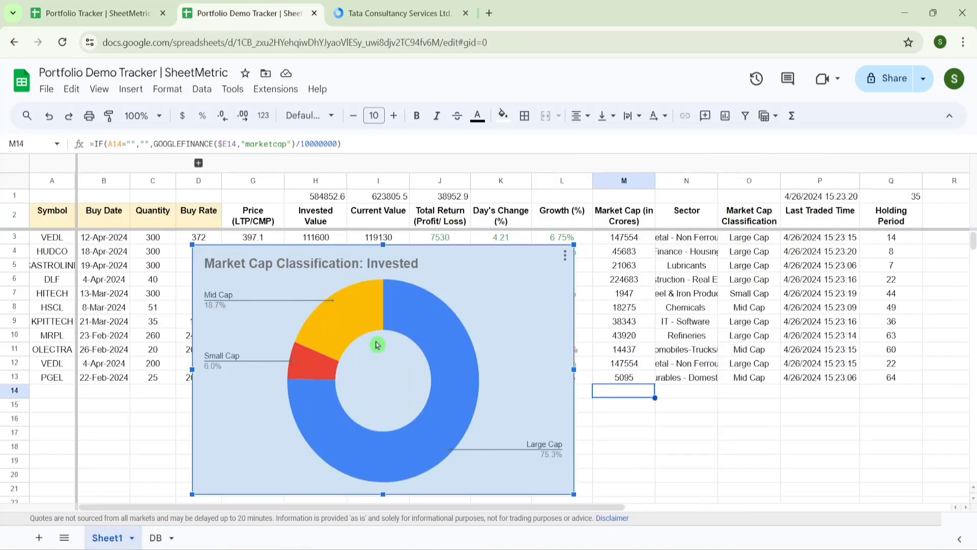
left_click(564, 255)
left_click(590, 300)
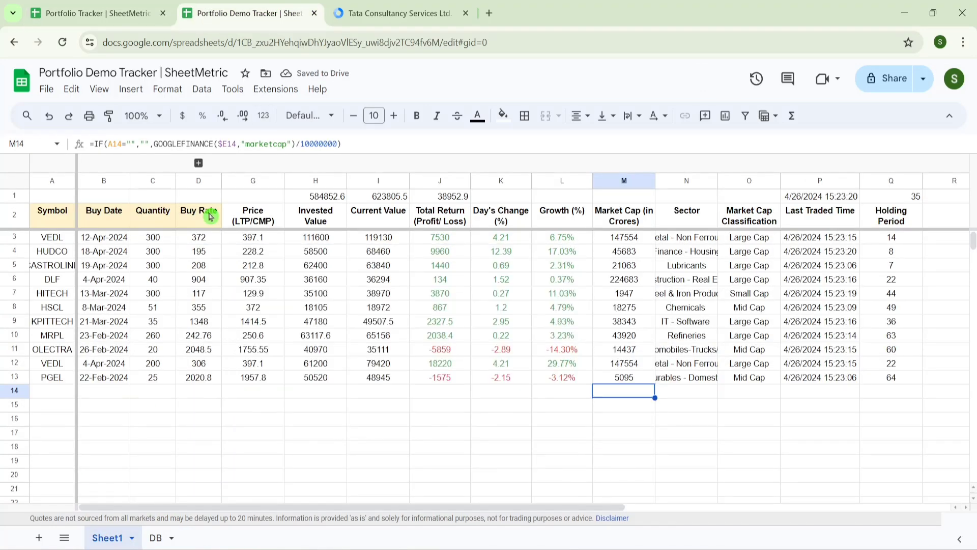
left_click(209, 216)
key("Down")
key("Down")
key("ctrl+Up")
key("ctrl+Left")
key("shift+Right")
key("shift+Right")
key("shift+Right")
key("shift+Right")
key("shift+Right")
key("shift+Right")
key("shift+Right")
key("shift+Right")
key("shift+Right")
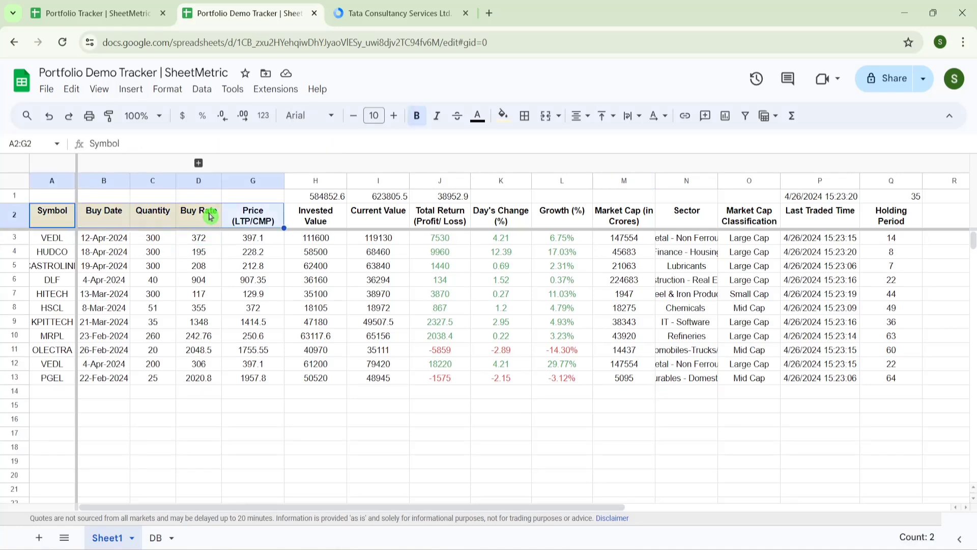
key("ctrl+shift+Down")
- Insert a chart showing only the Growth (%) series
left_click(131, 89)
left_click(172, 212)
left_click(934, 255)
left_click(864, 399)
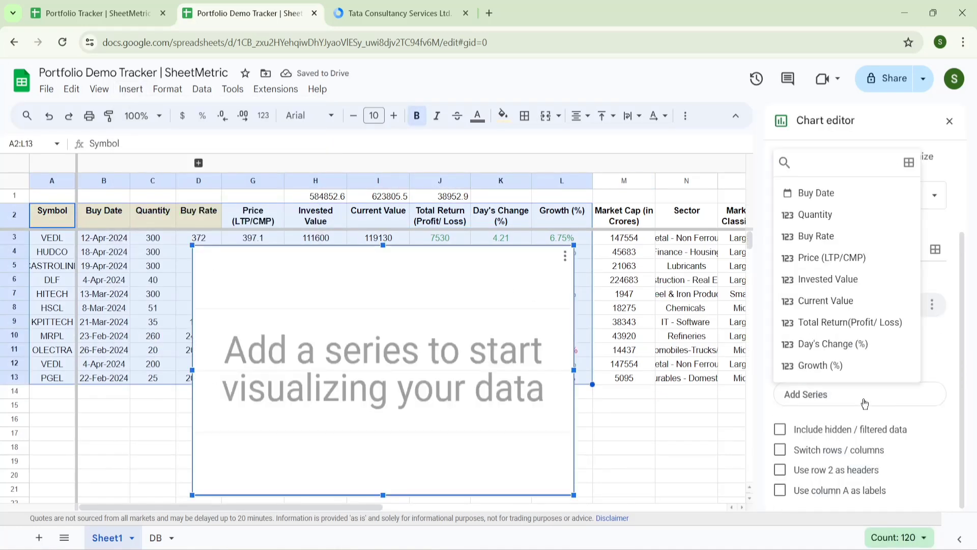
left_click(834, 365)
- Show value data labels on the Growth (%) bars
left_click(910, 157)
left_click(810, 271)
scroll(860, 356, "down", 5)
left_click(779, 427)
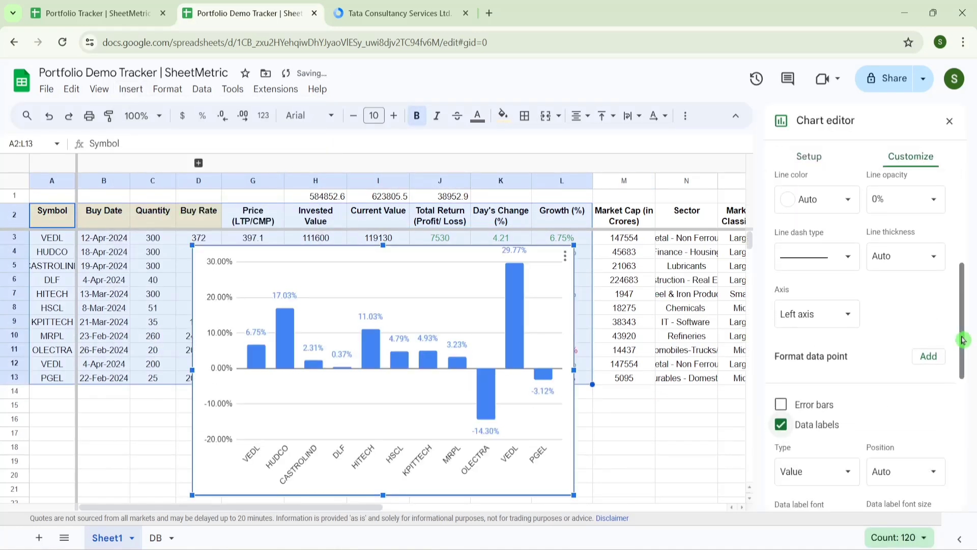
scroll(814, 305, "up", 5)
- Title the chart 'Stock wise Growth %' in bold with a light blue background
left_click(794, 230)
left_click(859, 330)
type("Stock wise Growth %")
left_click(784, 190)
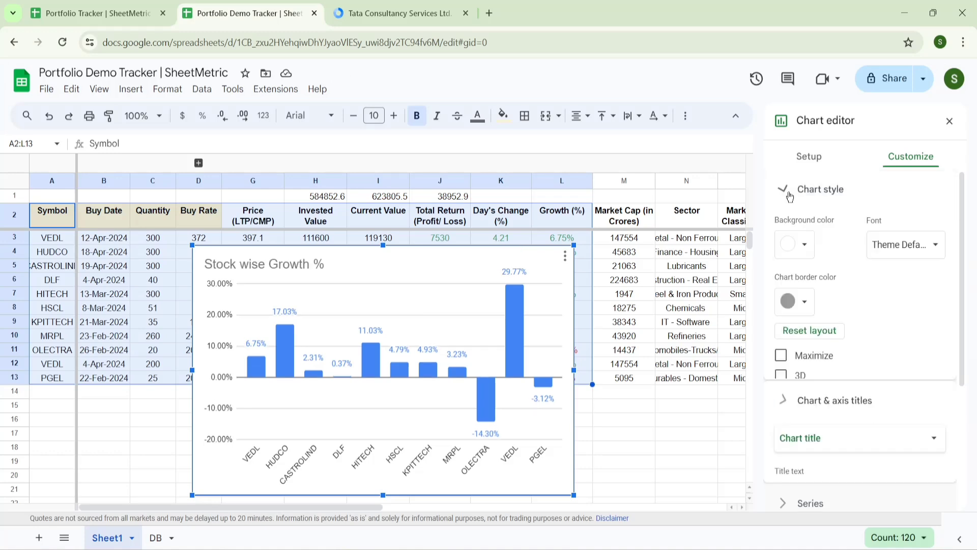
left_click(814, 244)
left_click(886, 327)
left_click(814, 432)
scroll(814, 331, "down", 1)
left_click(785, 380)
left_click(949, 121)
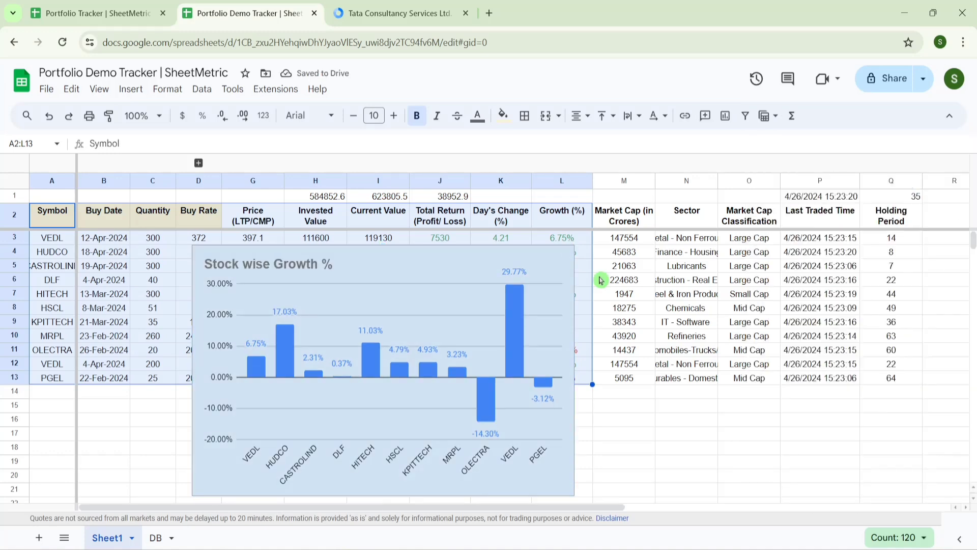
- Copy the growth chart onto the DB sheet, then return to Sheet1
left_click(564, 256)
left_click(588, 361)
left_click(155, 537)
scroll(146, 458, "down", 4)
key("ctrl+v")
left_click(107, 537)
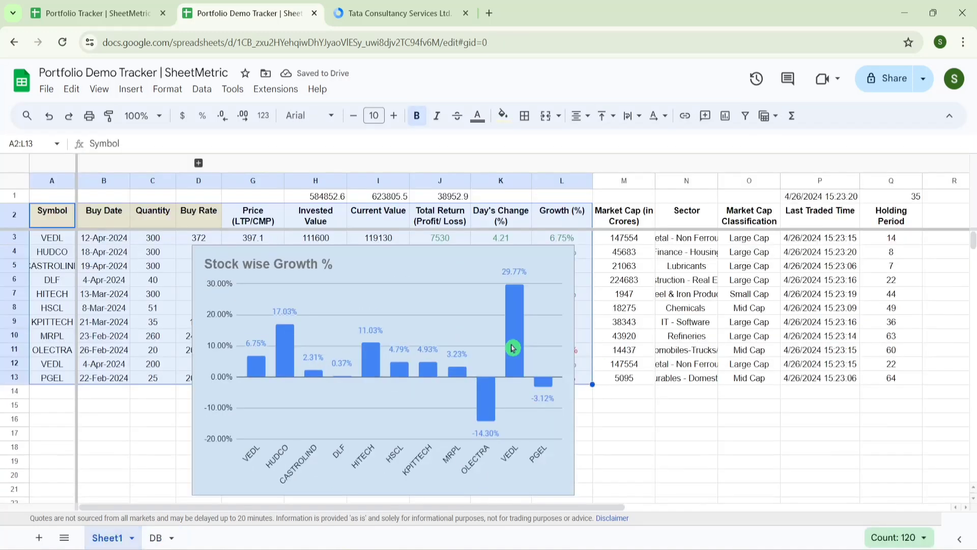
left_click(562, 256)
- Delete the growth chart from Sheet1 and select H2:N1000, Invested Value through Sector
left_click(592, 299)
left_click(686, 216)
key("Left")
key("Left")
key("Left")
key("Left")
key("Left")
key("Left")
key("Left")
key("Left")
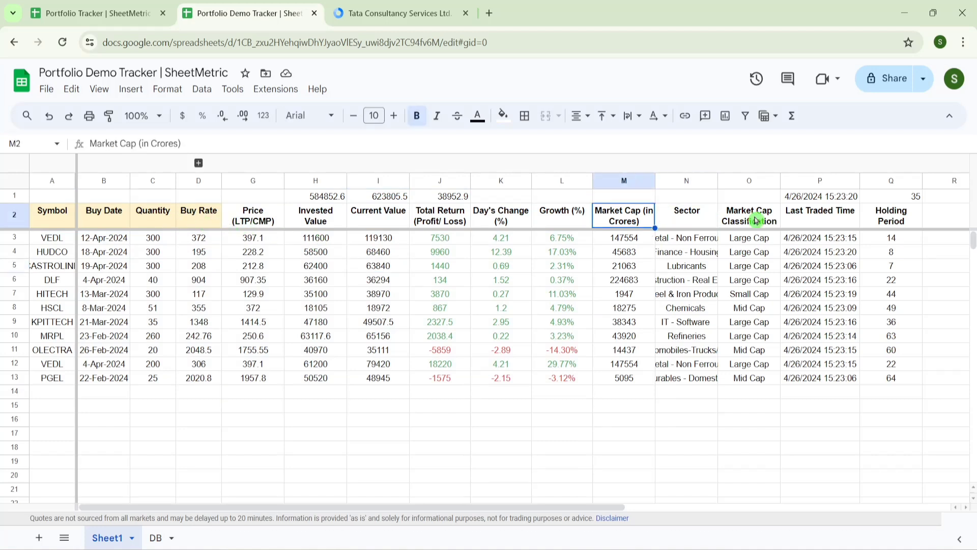
key("Right")
key("Right")
key("Right")
key("Right")
key("Right")
key("Left")
key("Left")
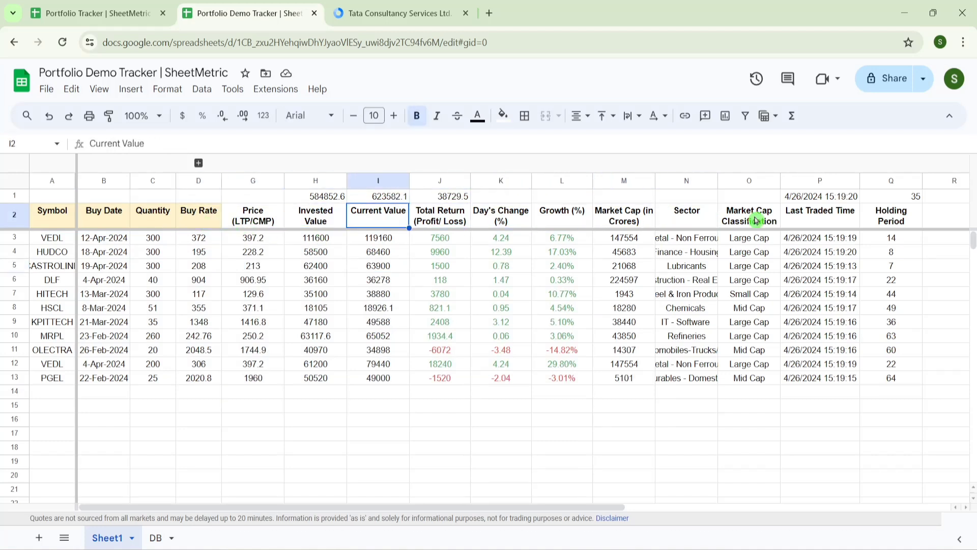
key("Left")
key("shift+Right")
key("shift+Right")
key("shift+Right")
key("shift+Right")
key("shift+Right")
key("shift+Right")
key("shift+Down")
key("shift+Down")
key("shift+Down")
key("shift+Down")
key("shift+Down")
key("shift+Down")
key("shift+Down")
key("shift+Down")
key("shift+Down")
key("shift+Down")
key("shift+Down")
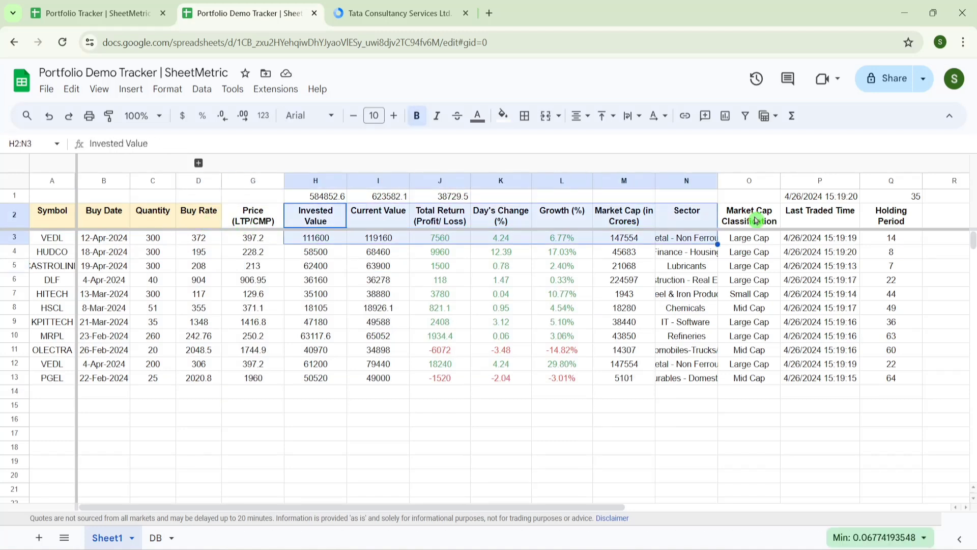
key("ctrl+shift+Down")
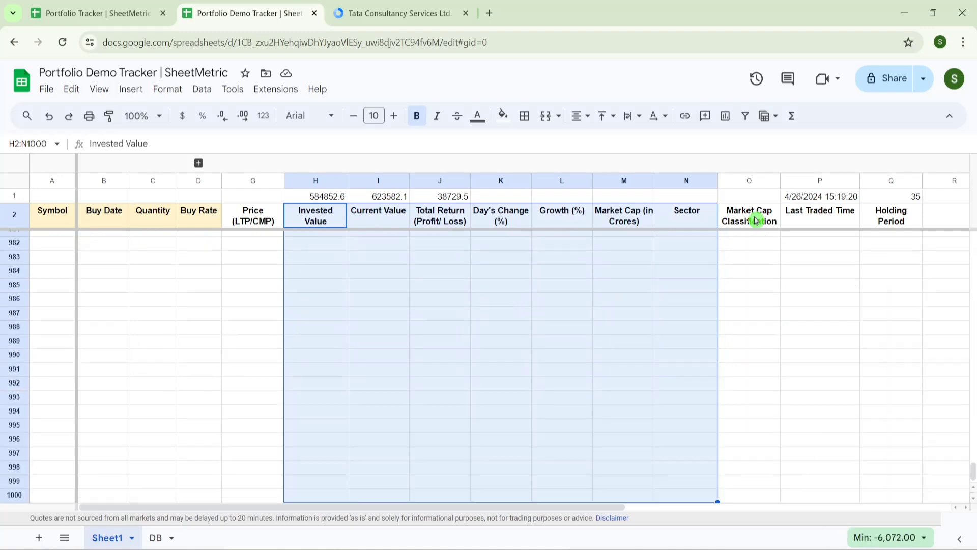
- Insert a chart from the selection as a doughnut chart
left_click(125, 90)
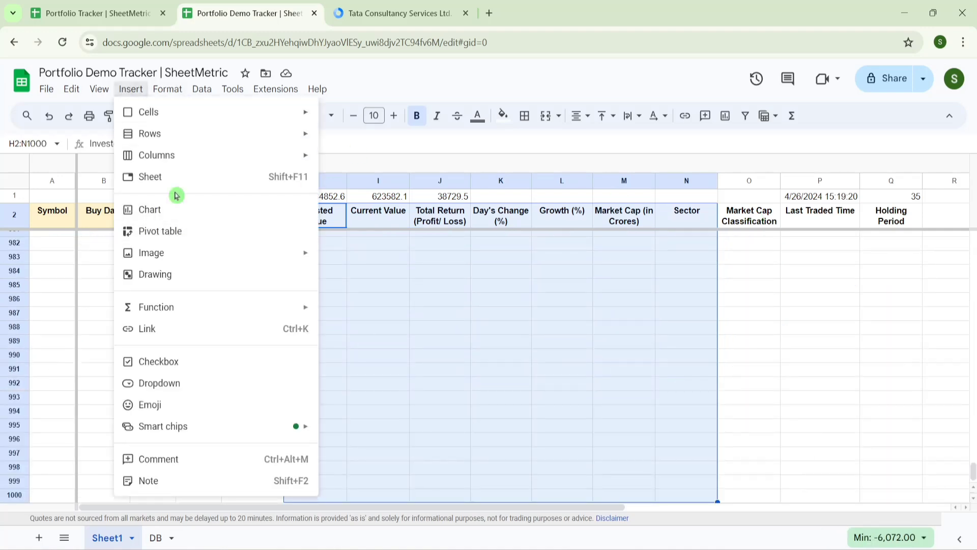
left_click(154, 209)
left_click_drag(965, 251, 964, 205)
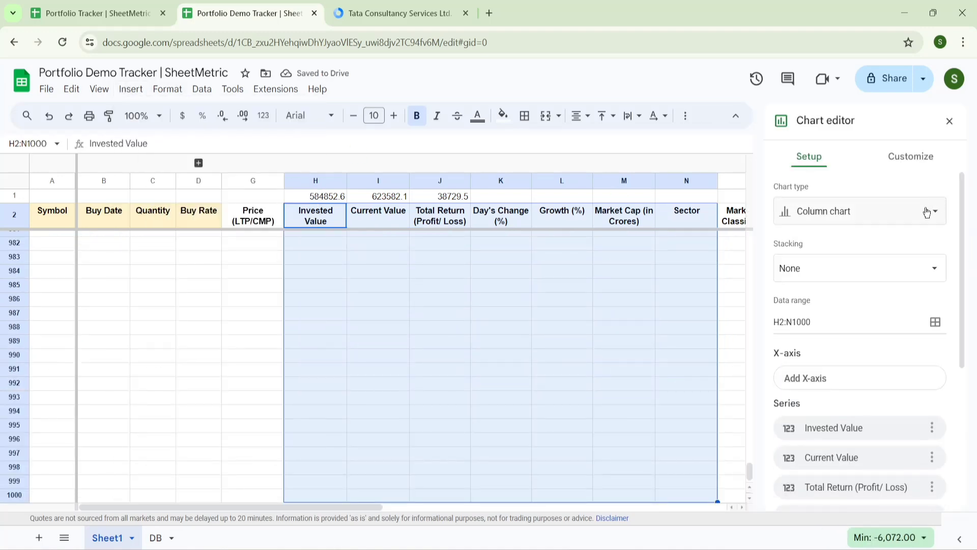
left_click(927, 212)
left_click_drag(961, 306, 960, 356)
left_click(854, 441)
- Use the Sector column, down to row 1000, as the slice labels
left_click(865, 320)
left_click(548, 220)
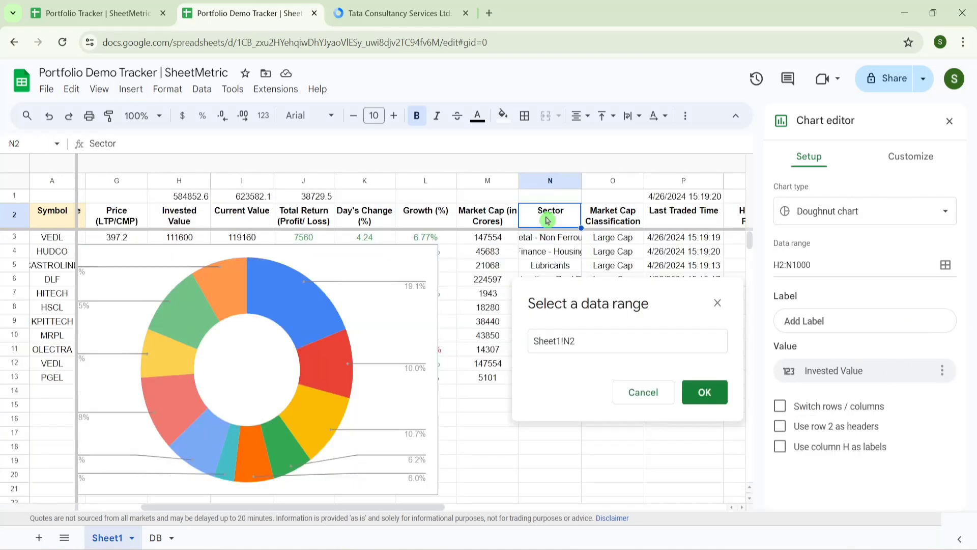
key("ctrl+shift+Down")
left_click(704, 392)
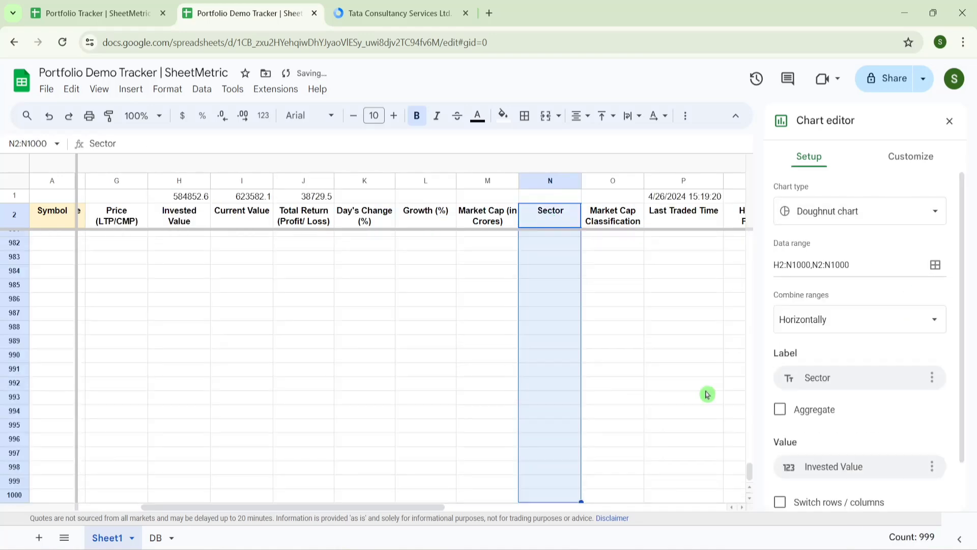
- Give the sector doughnut a light blue background
left_click(910, 156)
left_click(801, 241)
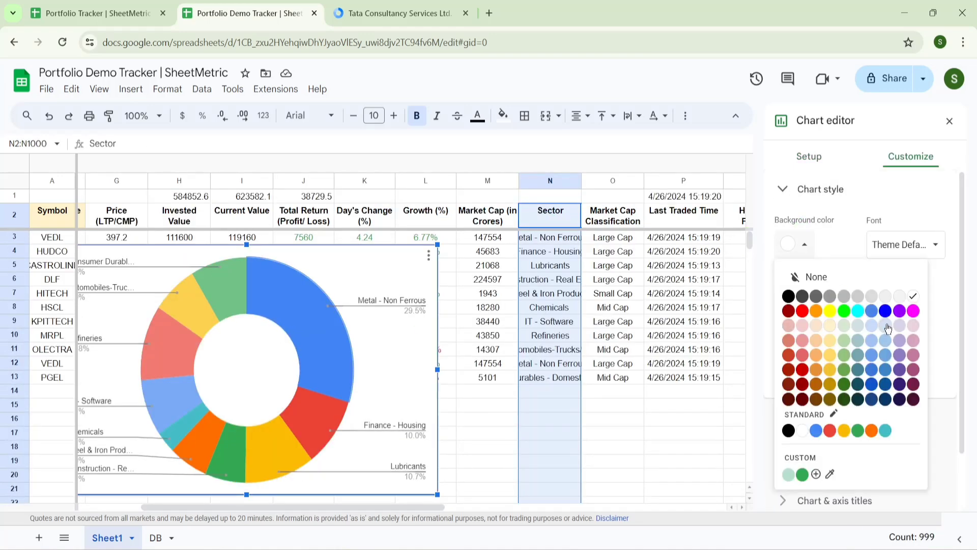
left_click(885, 327)
scroll(860, 356, "down", 2)
- Title the chart 'Secyor wise: Allocation' and switch to the Portfolio Tracker spreadsheet
left_click(790, 441)
left_click(835, 349)
type("Secyor wise: Allocation")
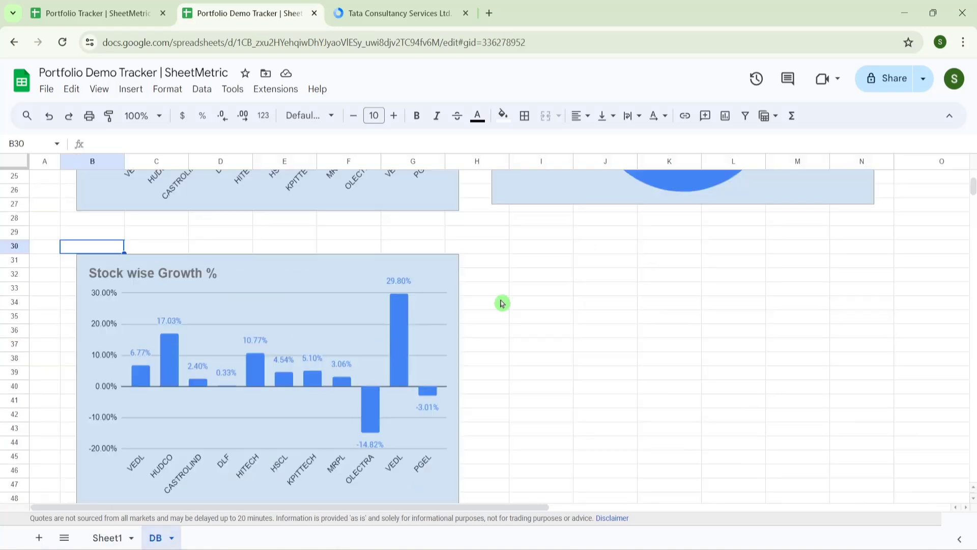
left_click(529, 247)
key("ctrl+v")
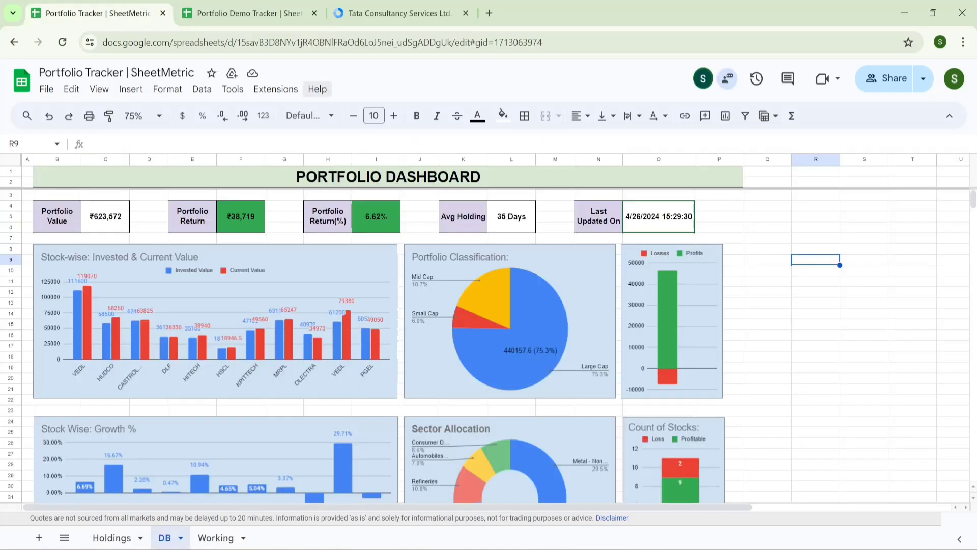
- Inspect the profit and loss and Count of Stocks charts, then return to Portfolio Demo Tracker
left_click(774, 306)
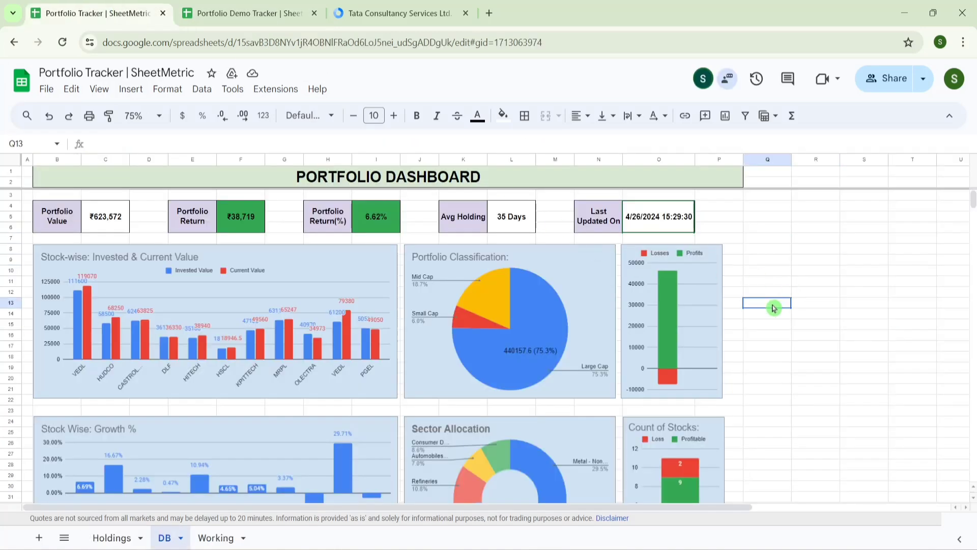
left_click(685, 291)
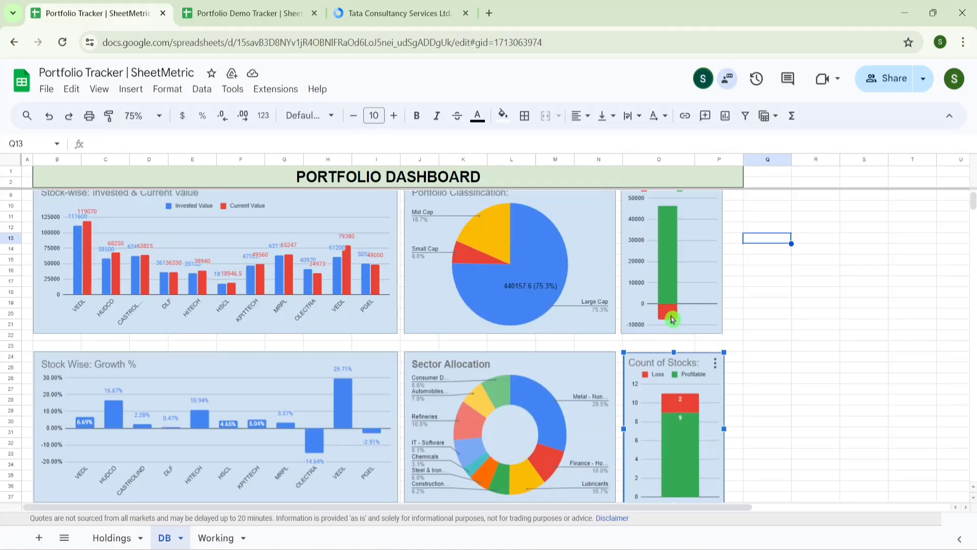
left_click(673, 319)
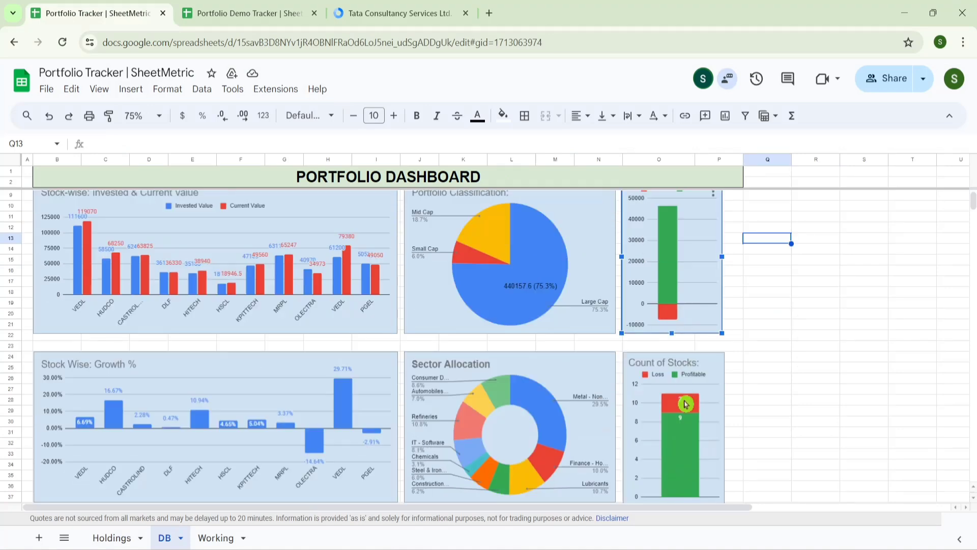
left_click(678, 414)
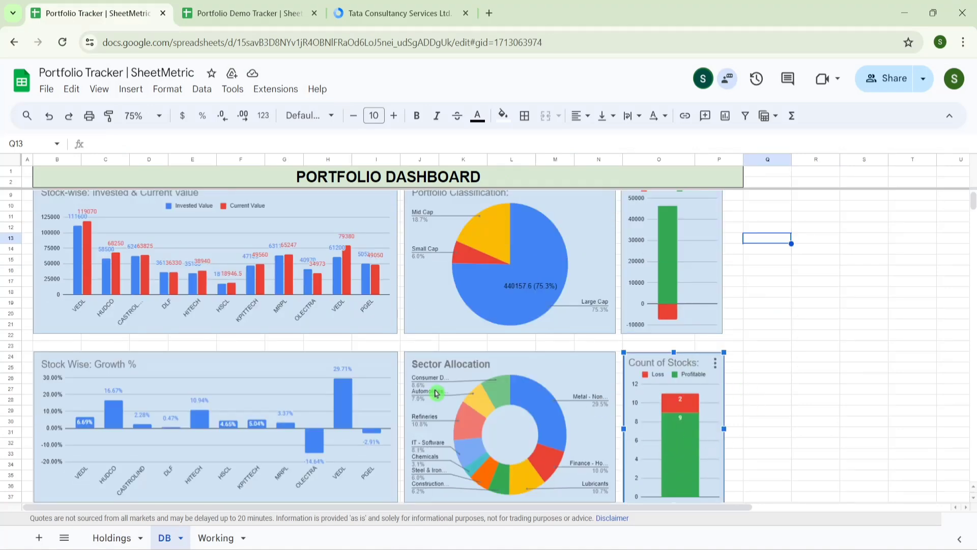
left_click(249, 5)
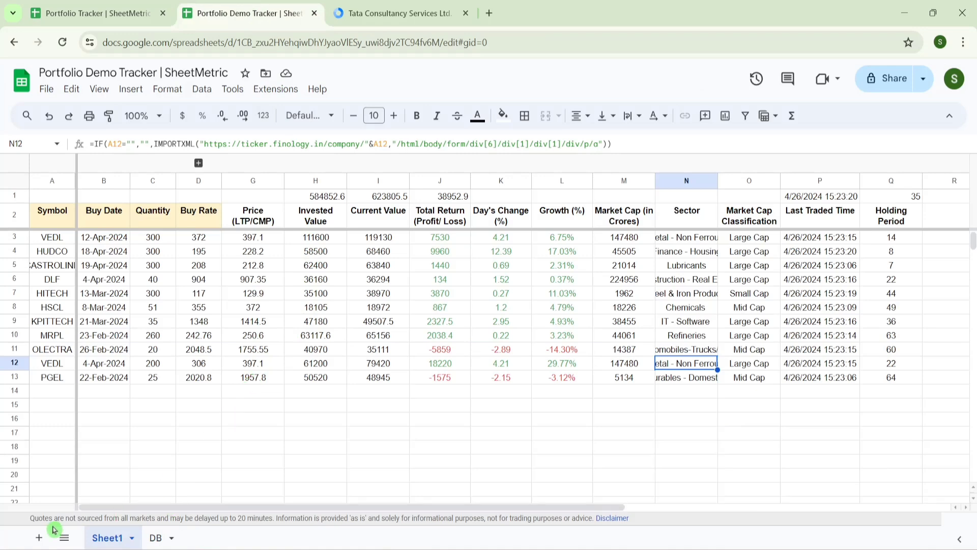
- Add Sheet3 and enter the headings Profits in B2 and Losses in C2
left_click(39, 539)
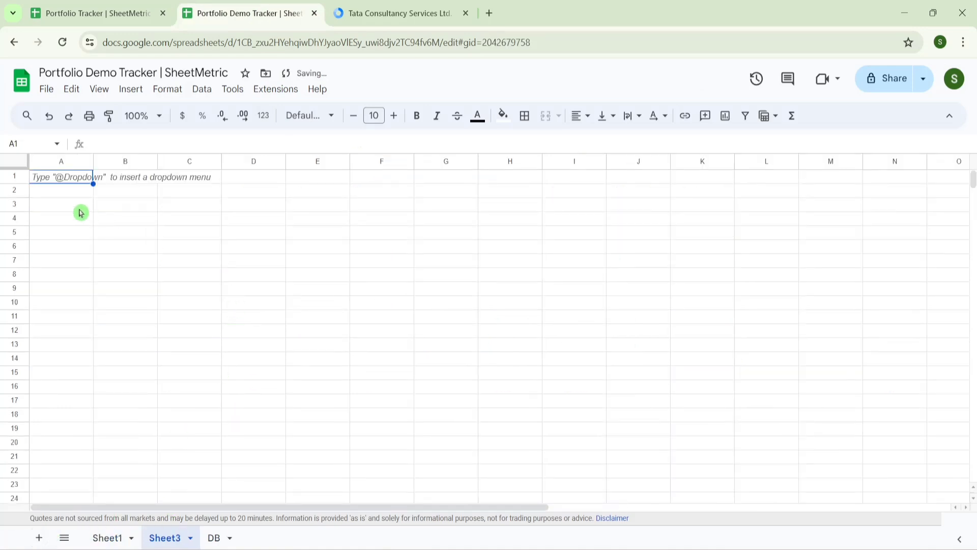
left_click(64, 196)
key("Tab")
type("Pr")
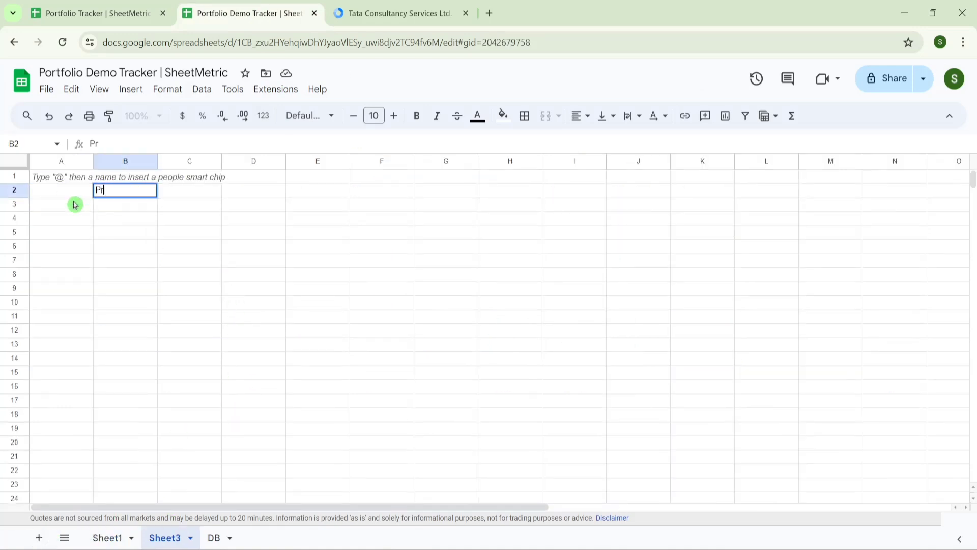
type("ofits")
key("Tab")
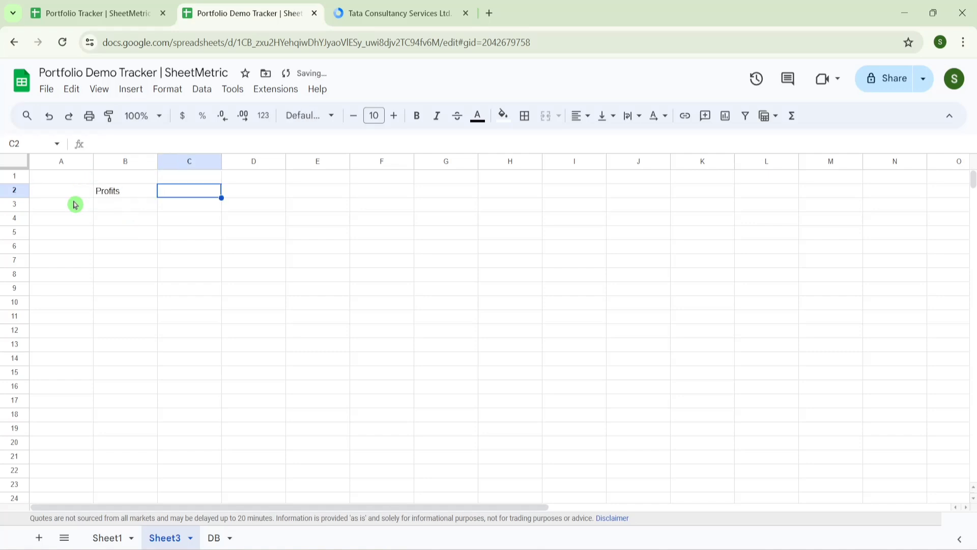
type("Lossess")
key("Return")
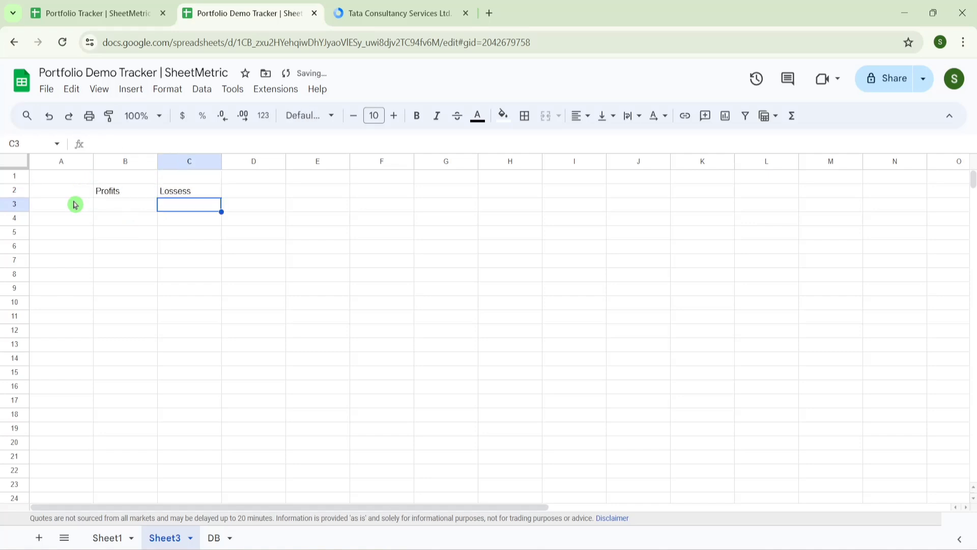
key("Up")
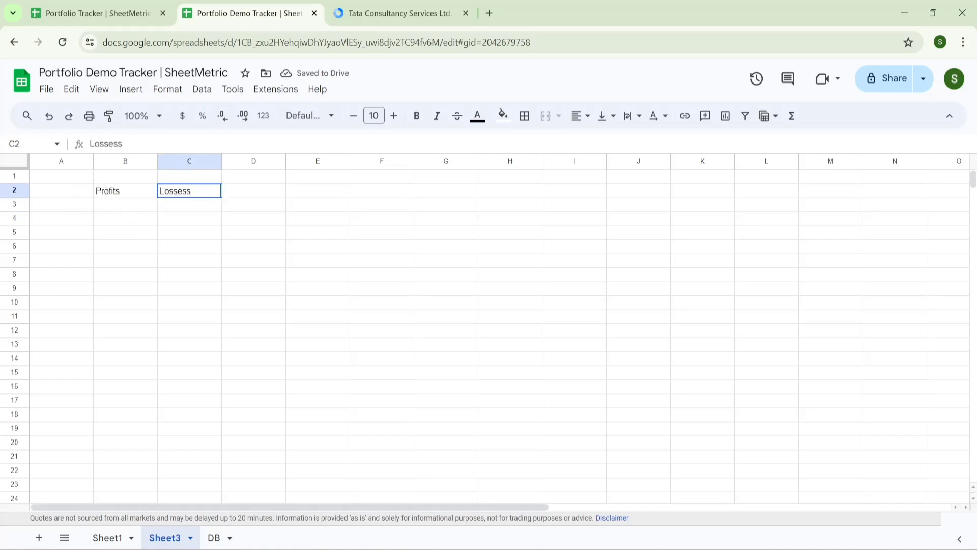
double_click(178, 191)
key("Return")
- Enter the count labels '# profits' in B5 and '# loss' in C5
key("Down")
key("Down")
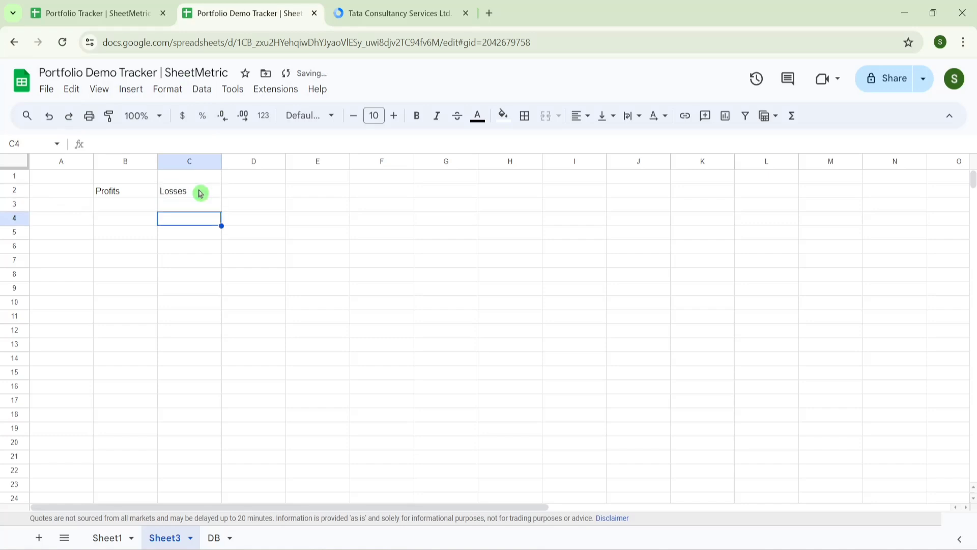
key("Left")
type("# profits")
key("Tab")
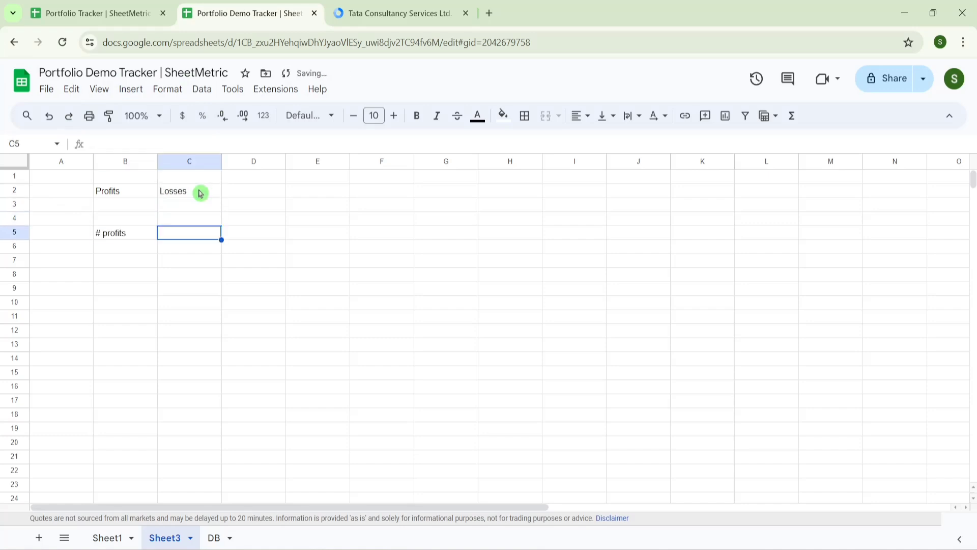
type("# loss")
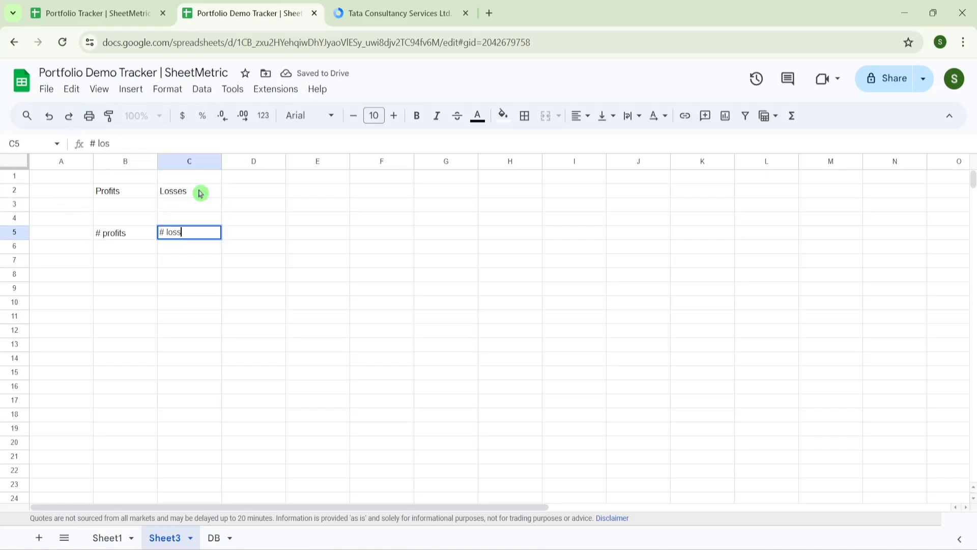
key("Up")
key("Up")
- Start a SUMIF in B3 whose range begins at Sheet1!J3
key("Left")
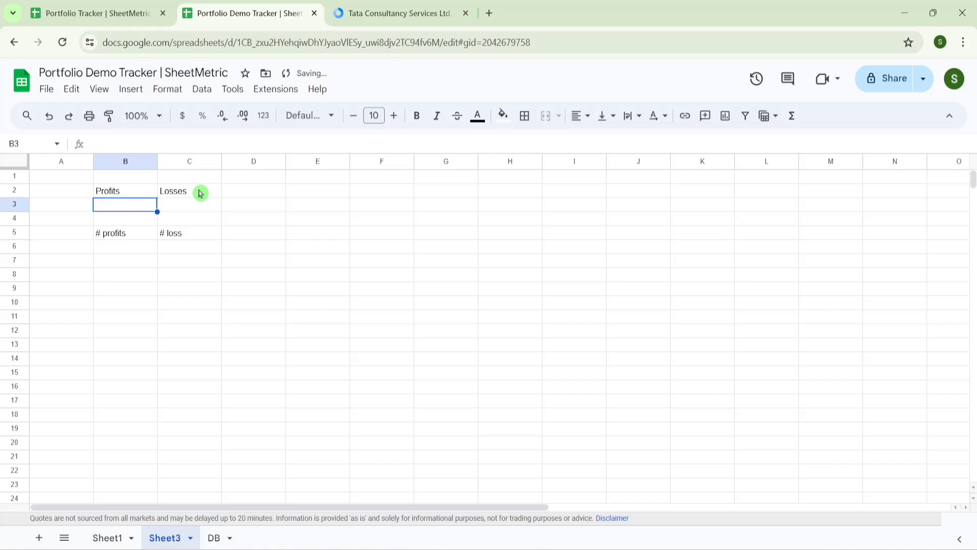
type("=sumif")
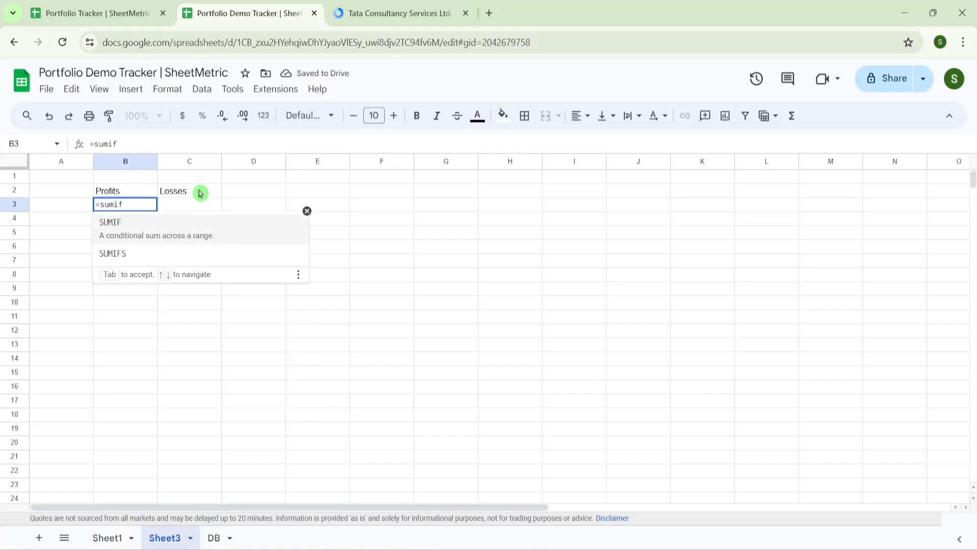
left_click(146, 232)
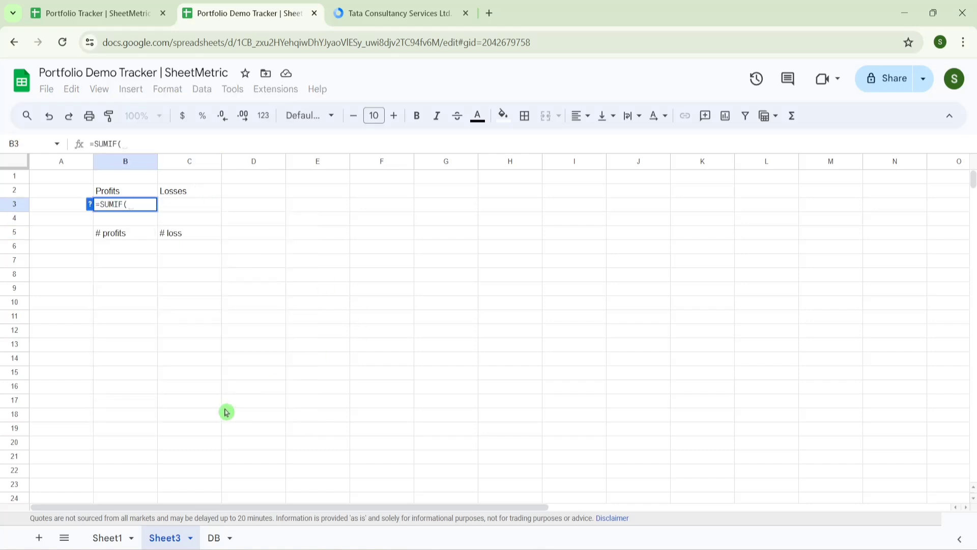
left_click(110, 540)
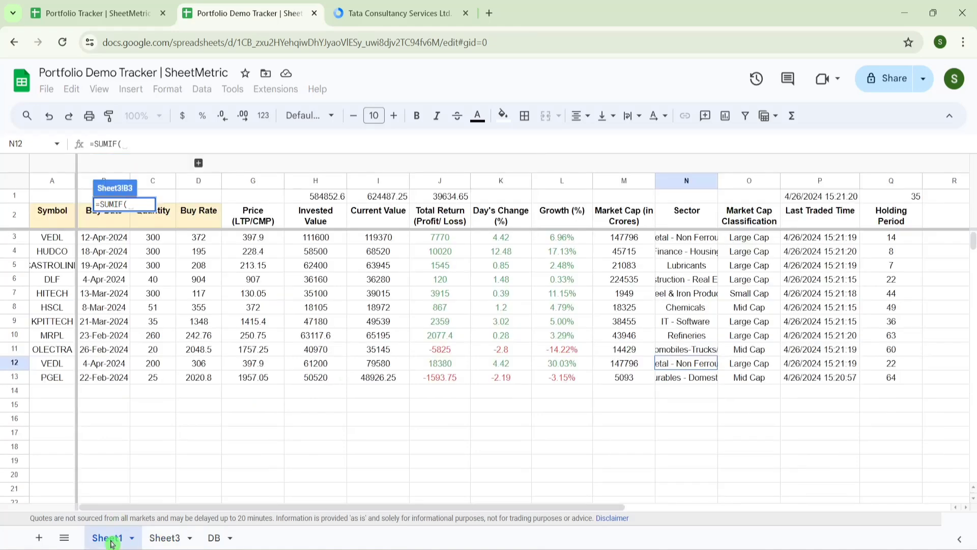
left_click(445, 239)
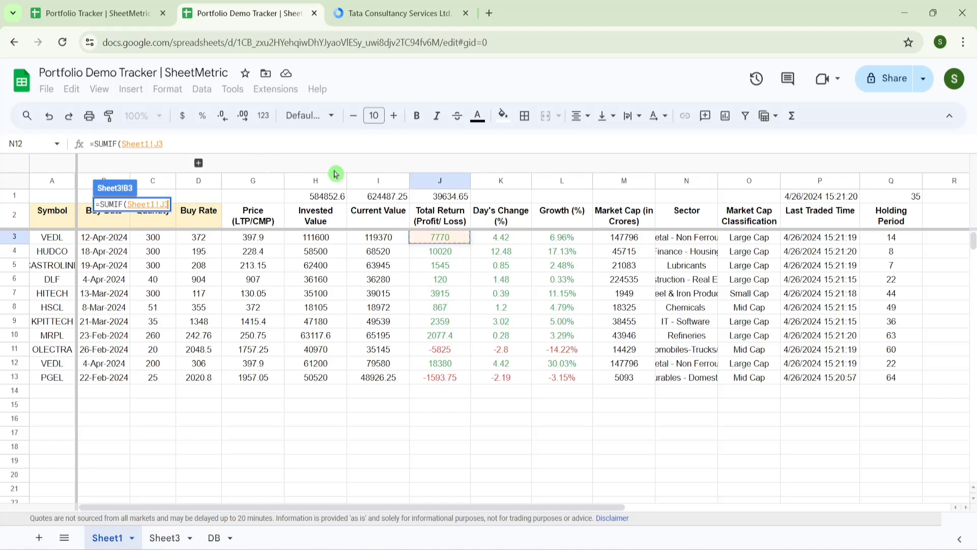
- Complete =SUMIF(Sheet1!J3:J1000,">0") in B3 to total profits of 47053.4
type(":J1")
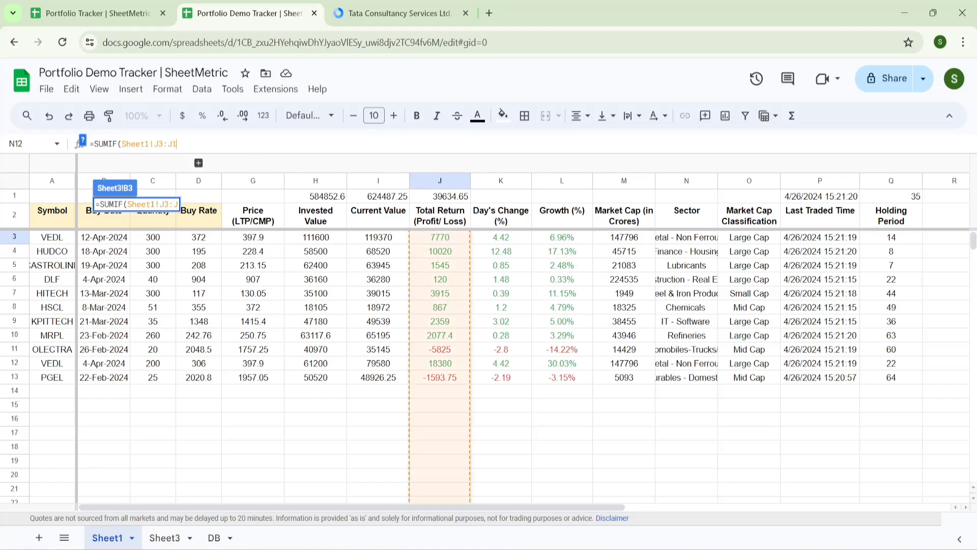
type("000,")
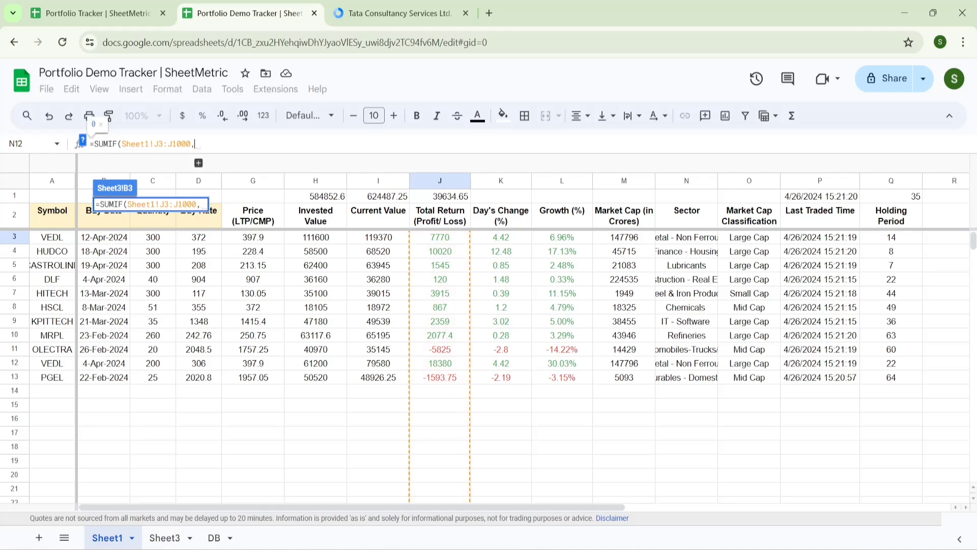
type("\"")
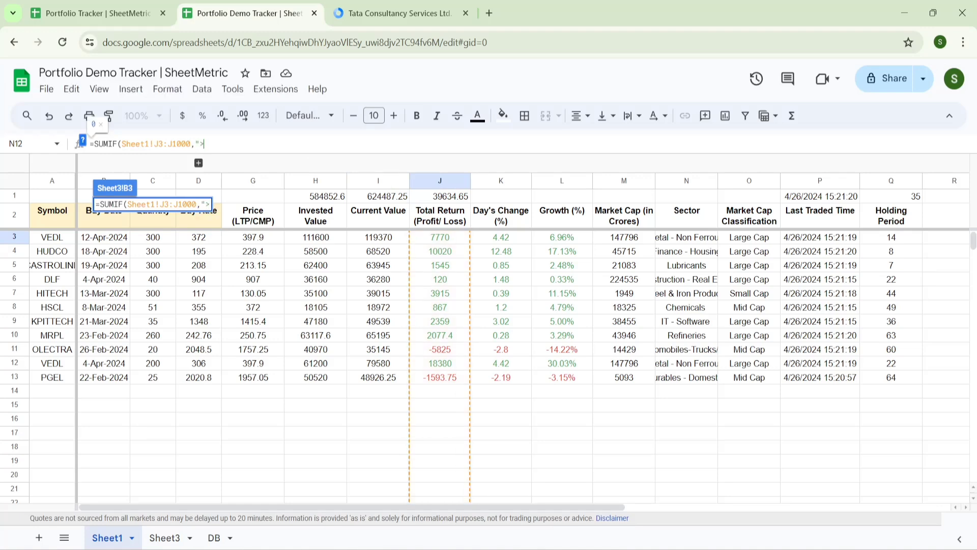
type(">0")
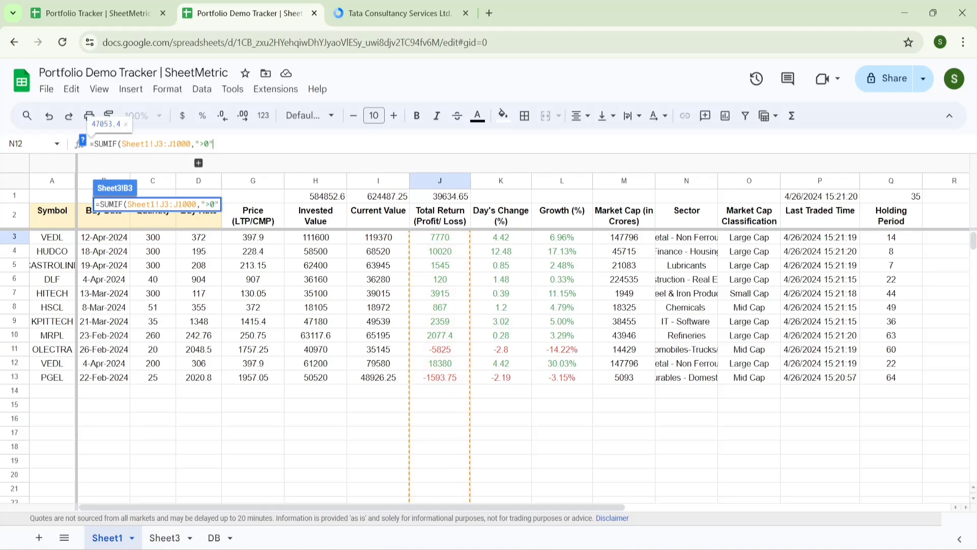
type("\")")
key("Return")
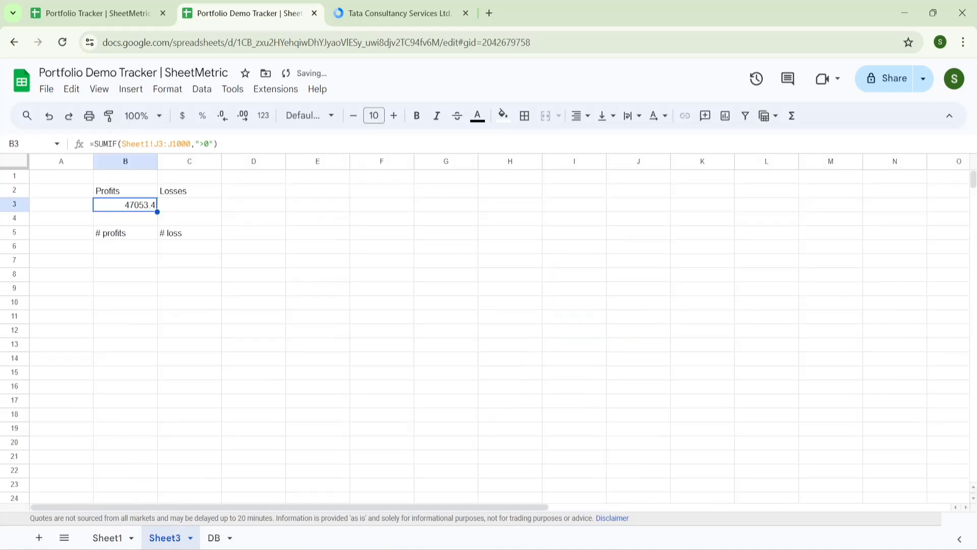
key("Right")
key("Left")
- Copy the SUMIF into C3 with a "<0" criterion to total losses of -7418.75
left_click_drag(222, 145, 65, 148)
key("ctrl+c")
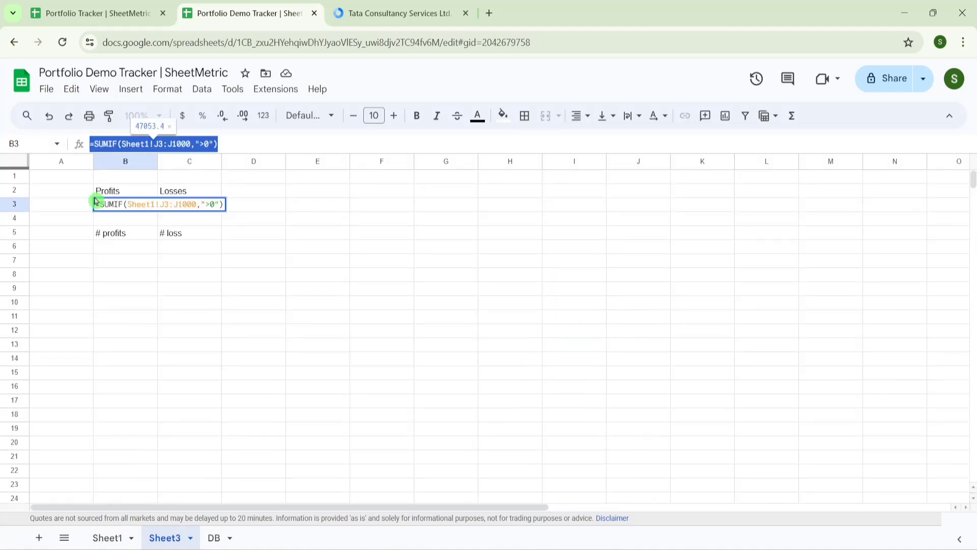
key("Escape")
double_click(186, 208)
key("ctrl+v")
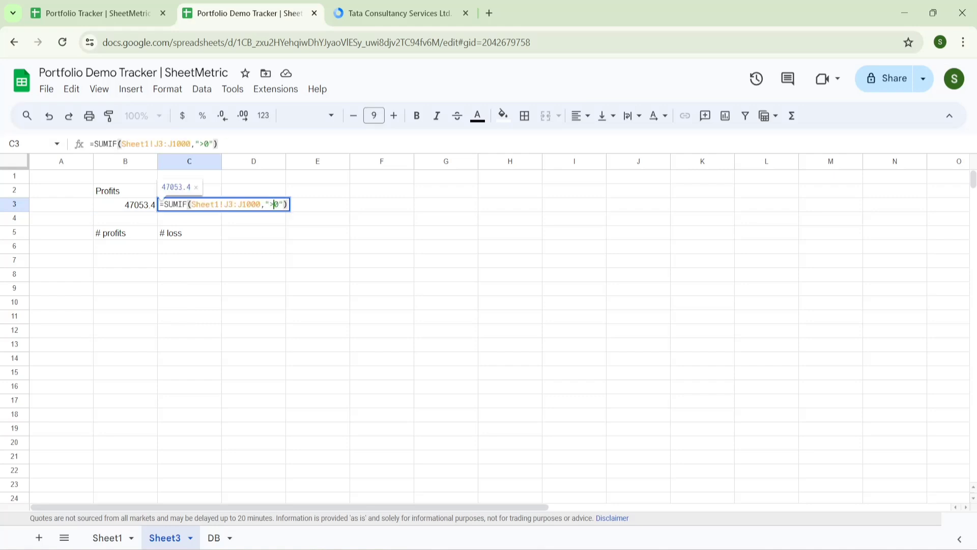
key("BackSpace")
type("<")
key("Return")
- Show the Sum of B3:C3 in the status bar, then glance at the DB dashboard
key("Up")
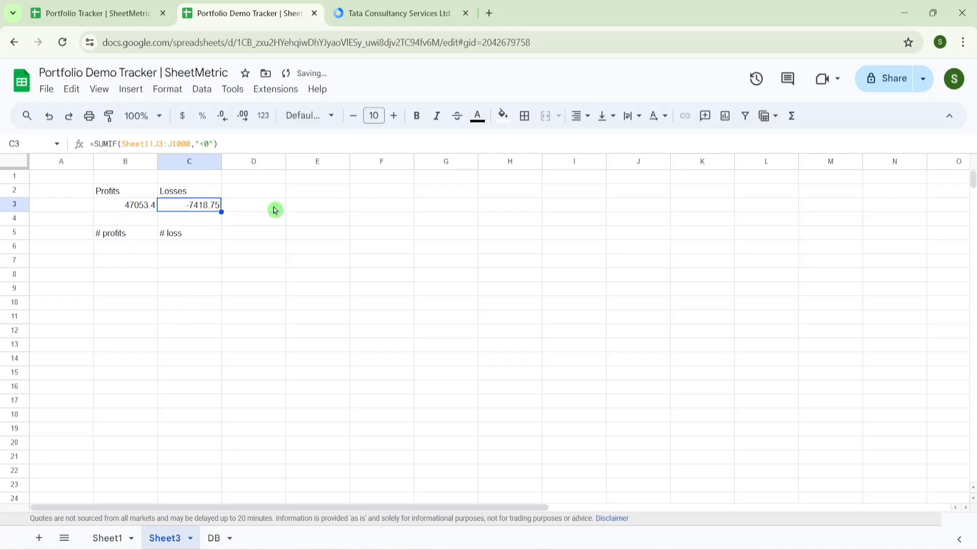
key("Left")
key("shift+Right")
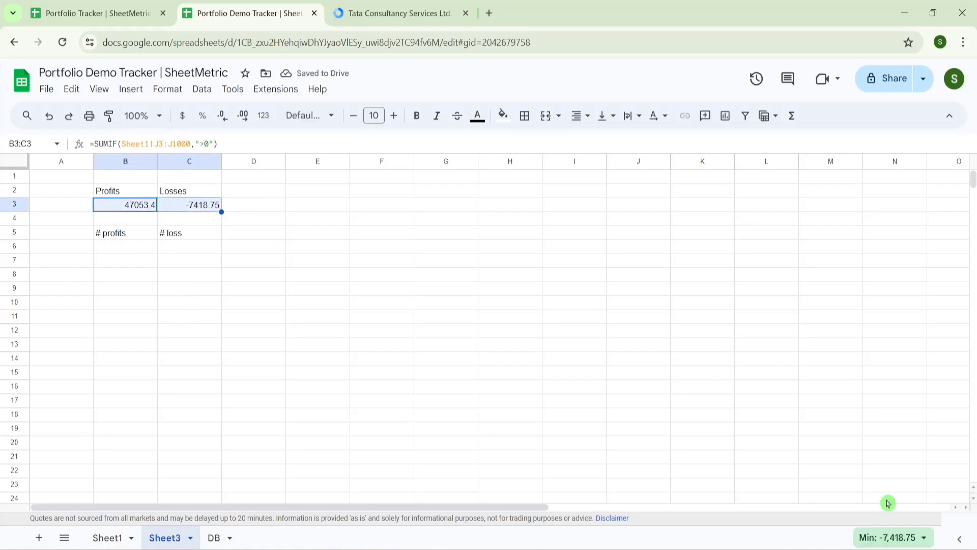
left_click(890, 537)
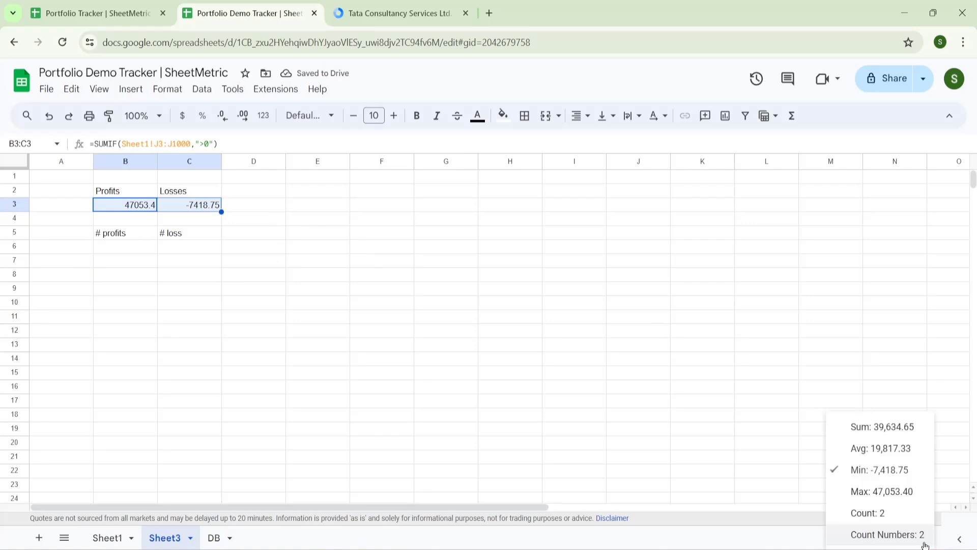
left_click(843, 434)
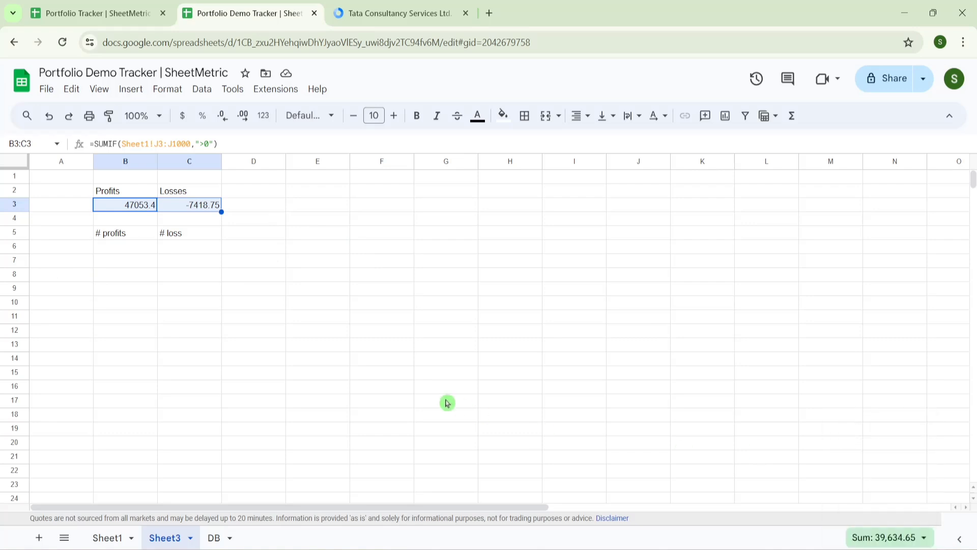
left_click(218, 541)
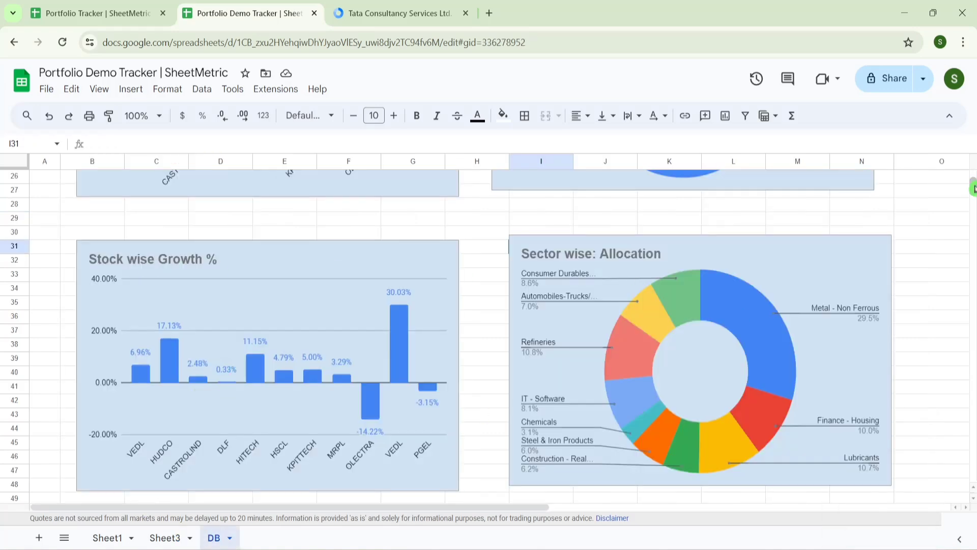
left_click_drag(974, 189, 973, 168)
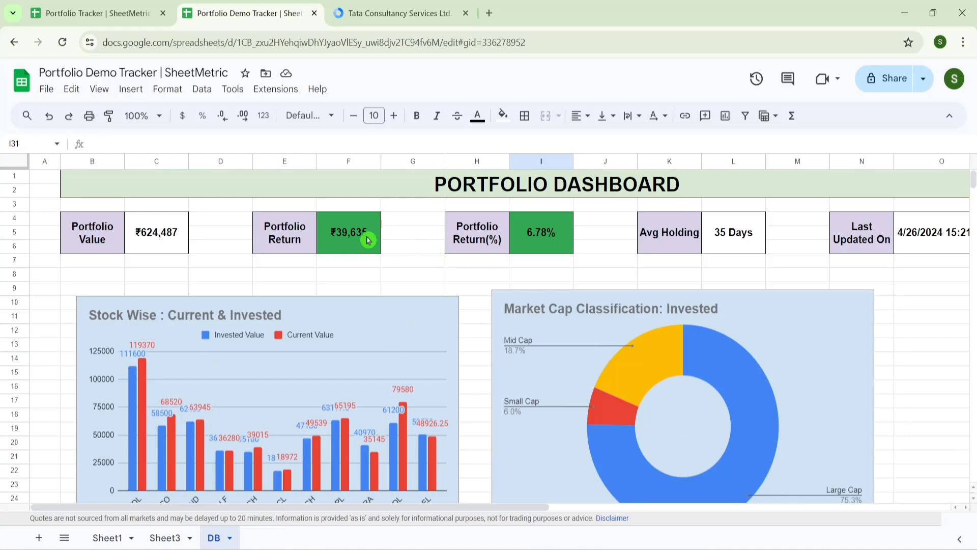
- Enter =COUNTIF(Sheet1!J3:J1000,">=0") in B6 to count 9 profitable holdings
left_click(164, 537)
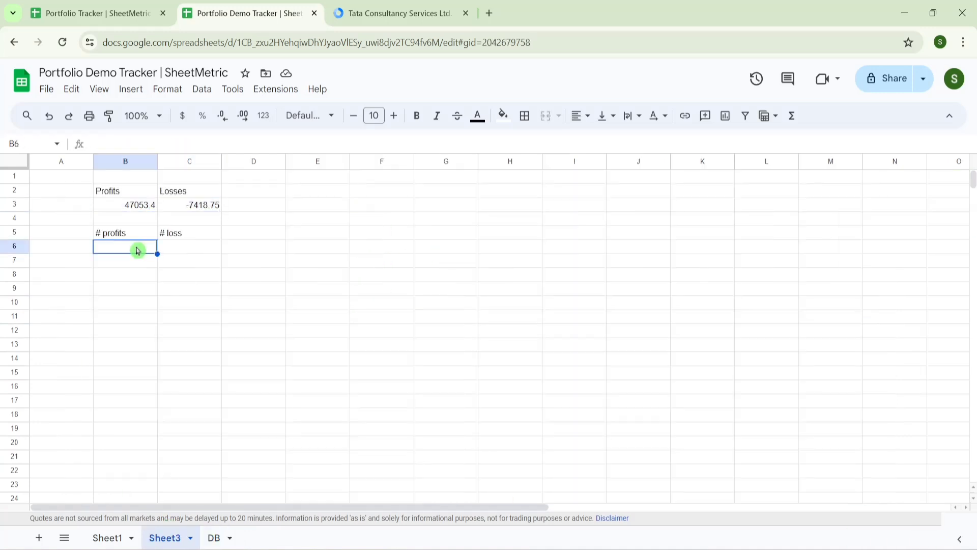
double_click(137, 250)
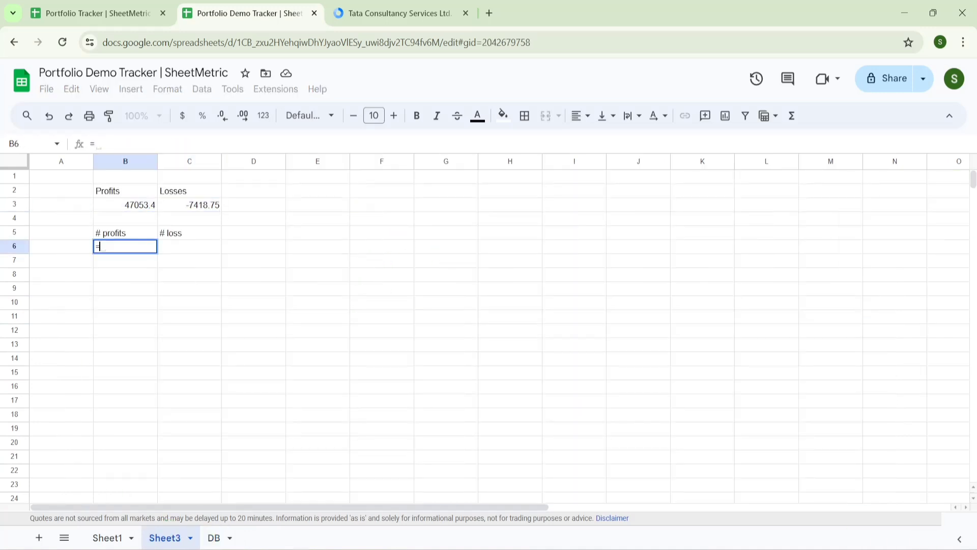
type("=countif")
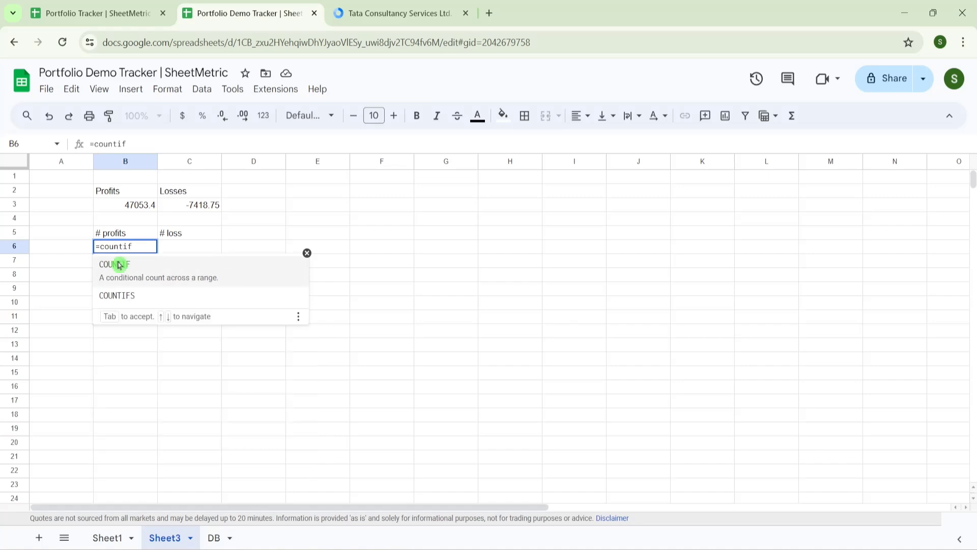
left_click(117, 277)
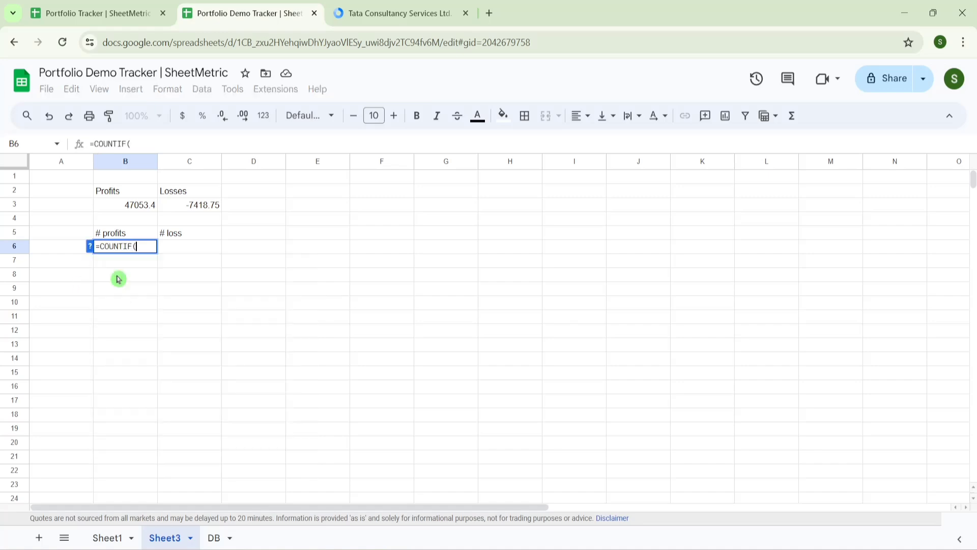
left_click(115, 538)
left_click(440, 235)
key("ctrl+shift+Down")
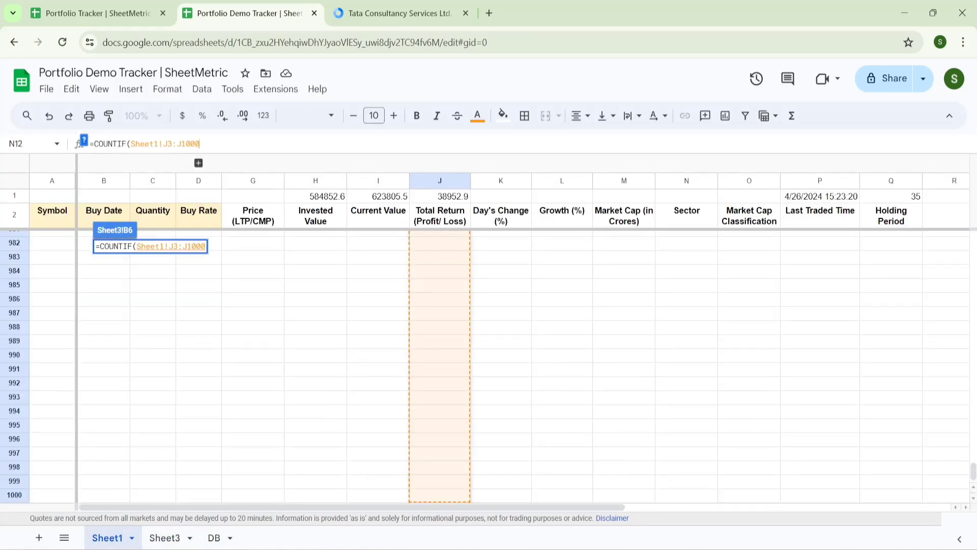
type(",\"")
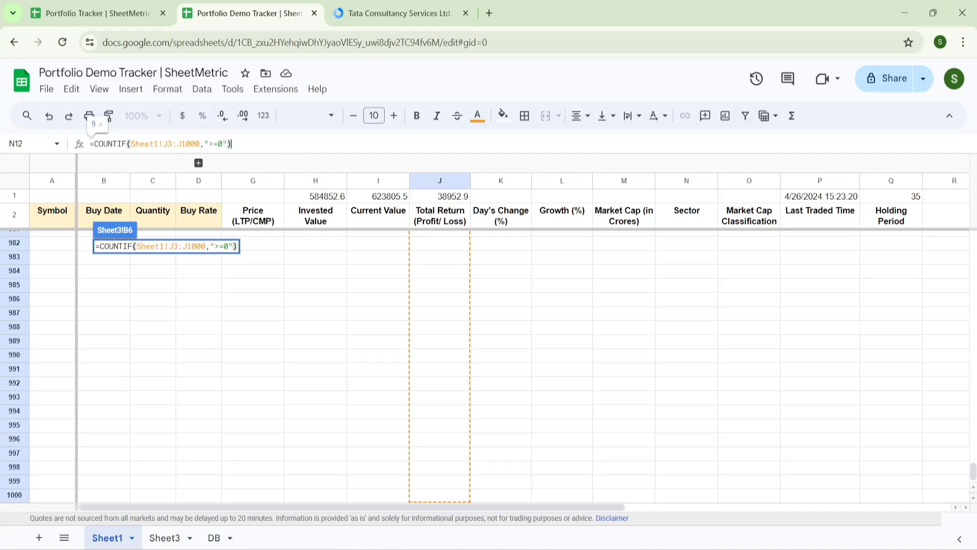
type(">=0\")")
key("Return")
- Paste the COUNTIF into C6 with a loss criterion, counting 2 losing holdings
left_click_drag(242, 144, 56, 144)
key("ctrl+c")
key("Escape")
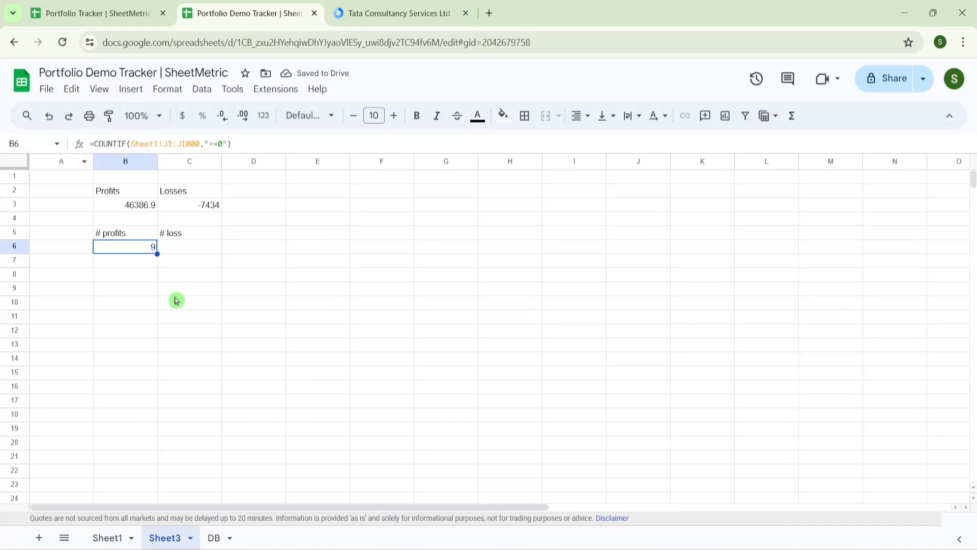
left_click(198, 246)
key("ctrl+v")
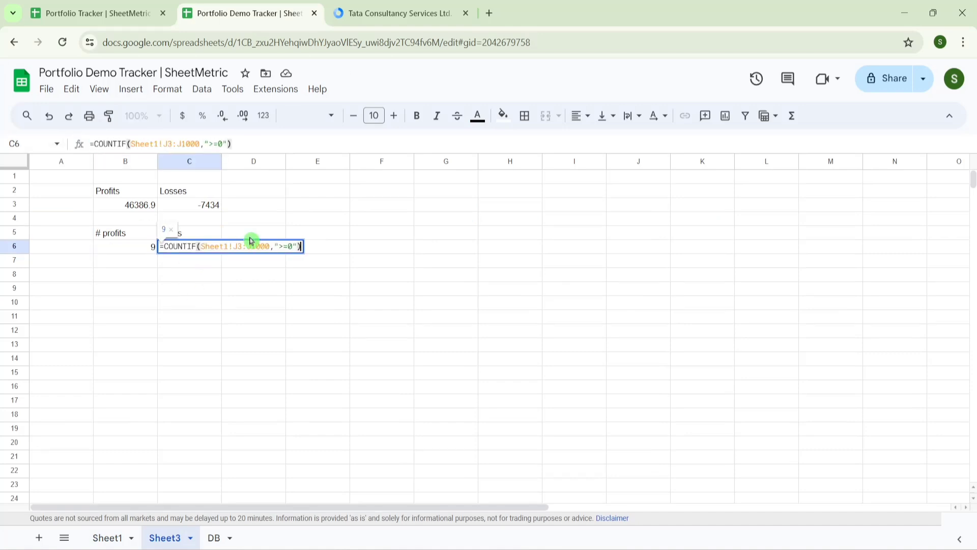
key("BackSpace")
key("BackSpace")
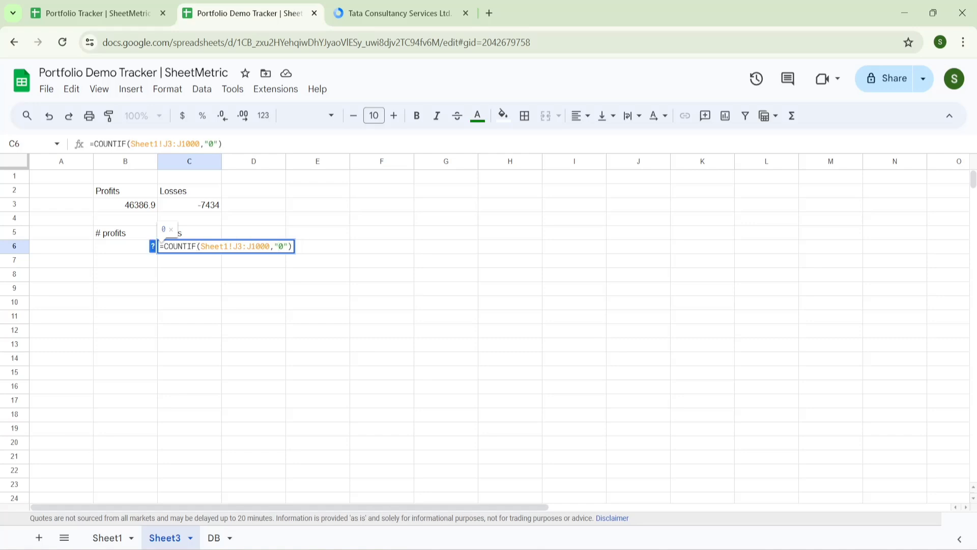
key("Return")
- Select the Profits and Losses totals range B2:C3
left_click(308, 343)
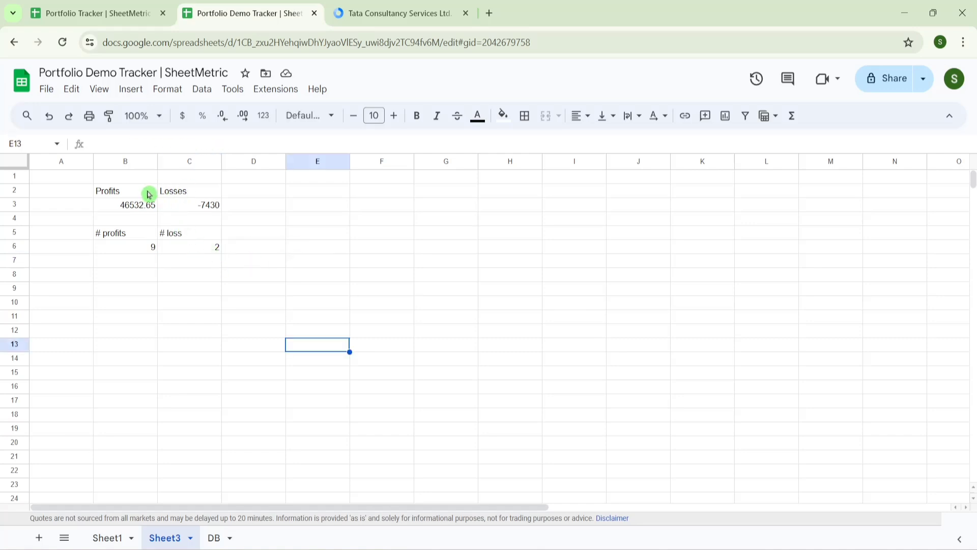
left_click(133, 195)
key("shift+Down")
key("shift+Right")
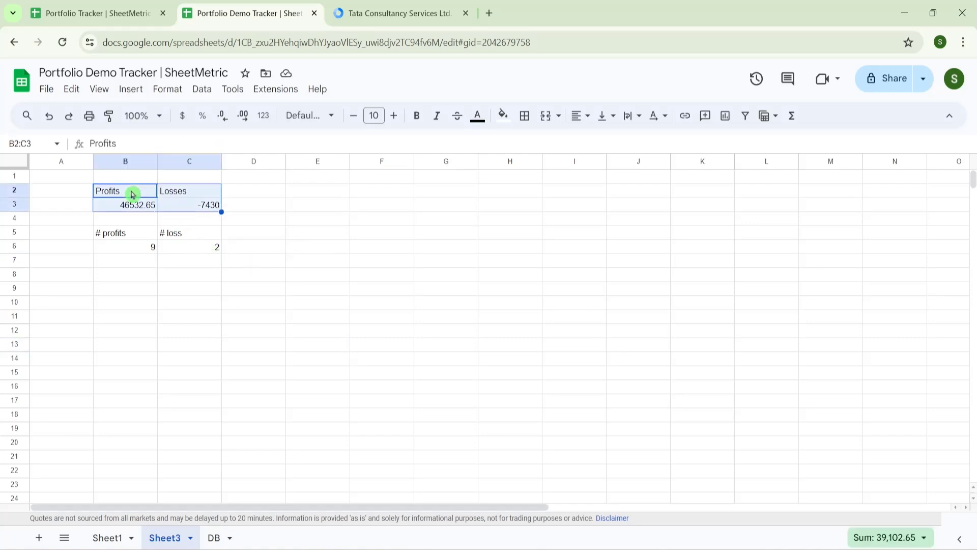
- Insert a chart from B2:C3 and make it a stacked column chart
left_click(133, 90)
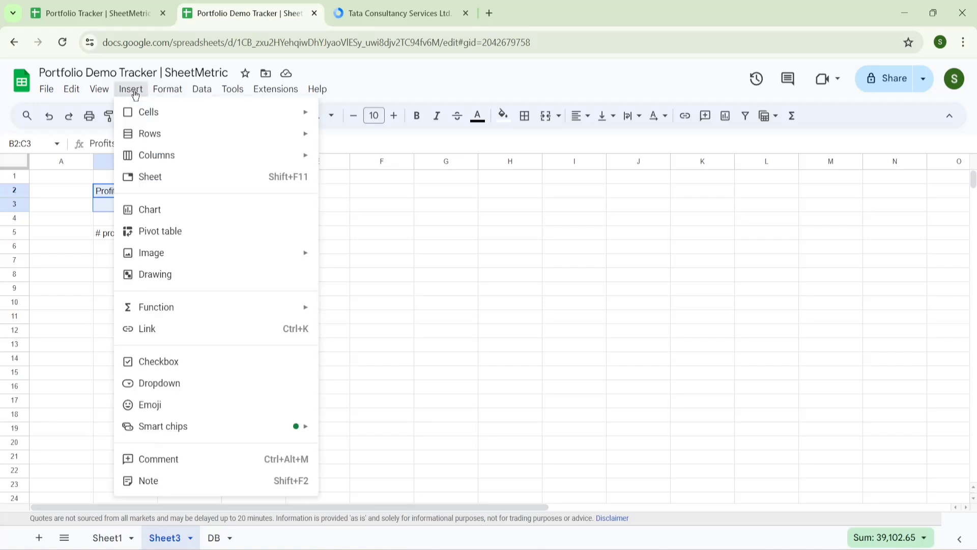
left_click(170, 206)
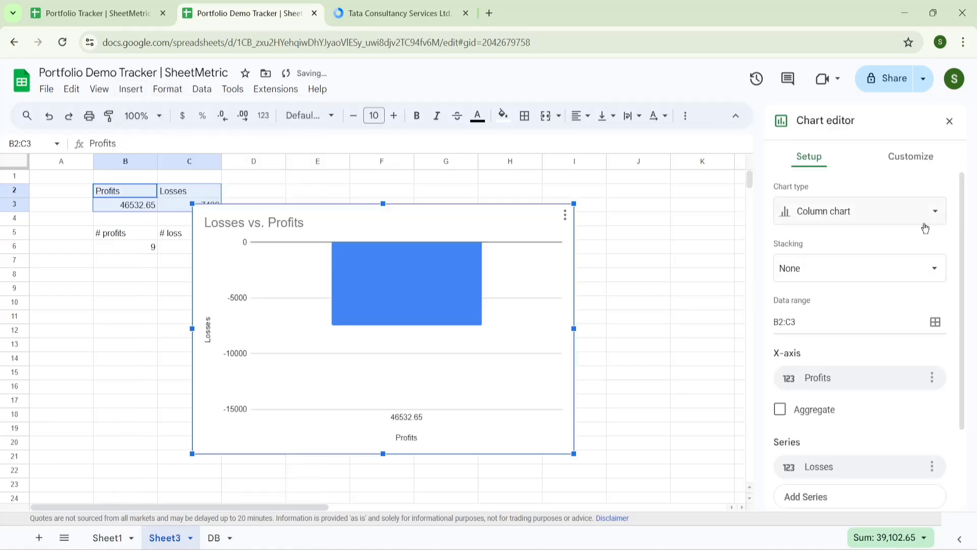
left_click(928, 218)
left_click_drag(949, 254, 957, 361)
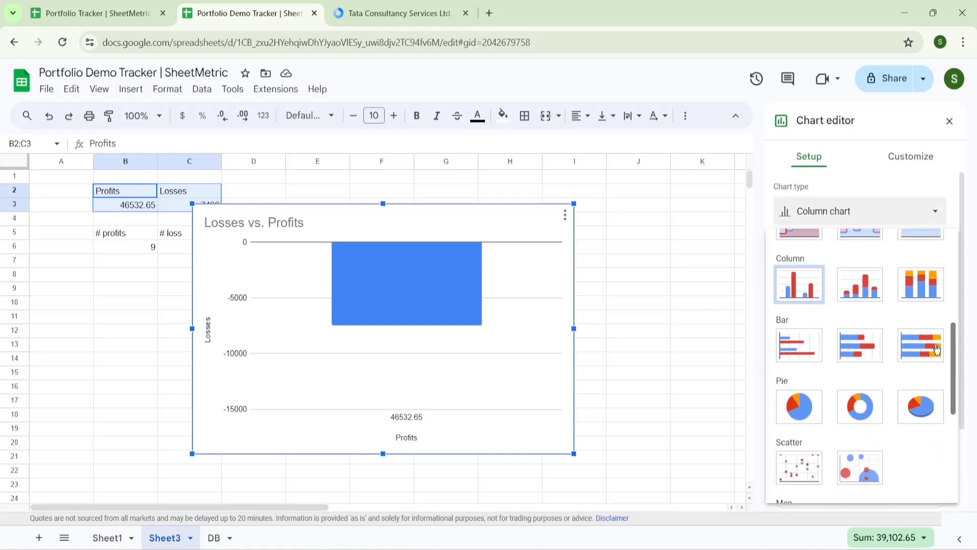
left_click(867, 293)
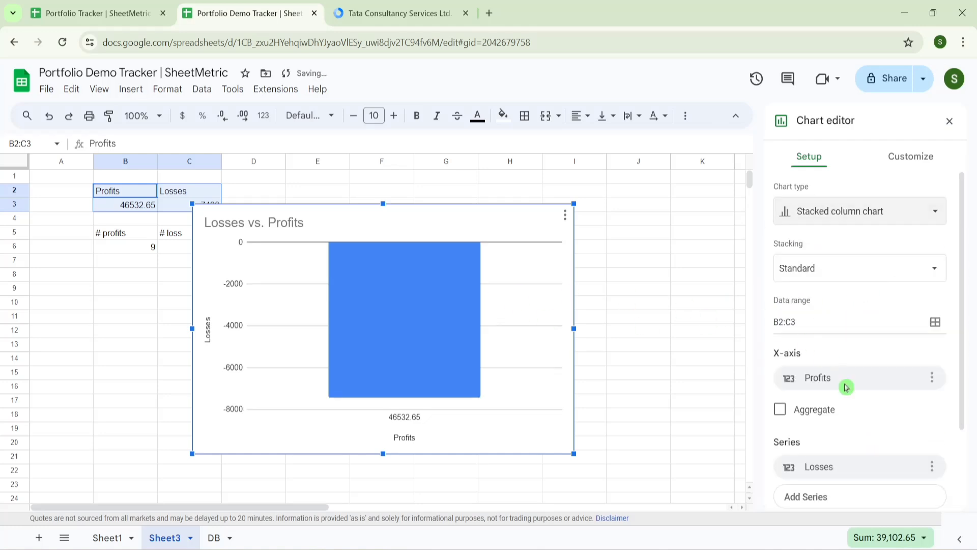
- Remove Profits from the x-axis and add Profits as a stacked series instead
scroll(962, 363, "down", 1)
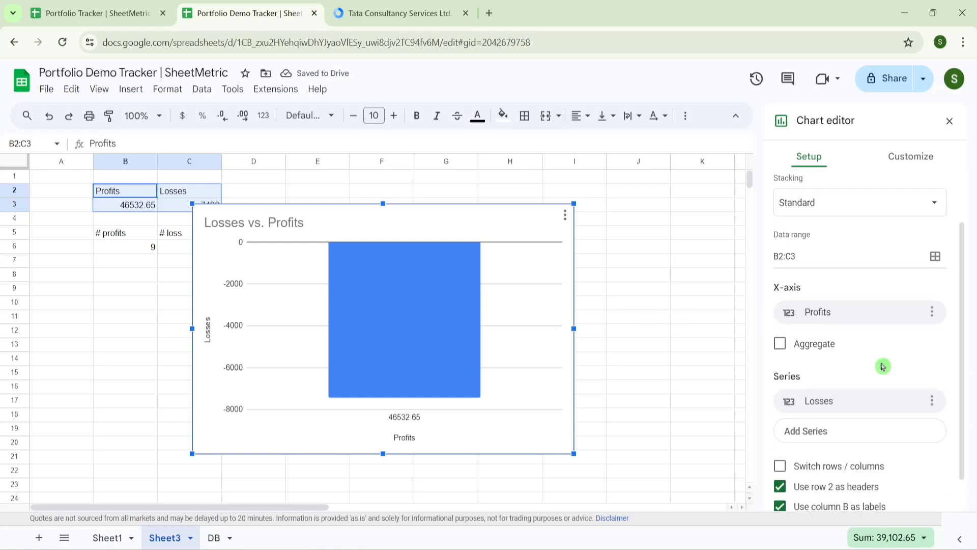
left_click(931, 314)
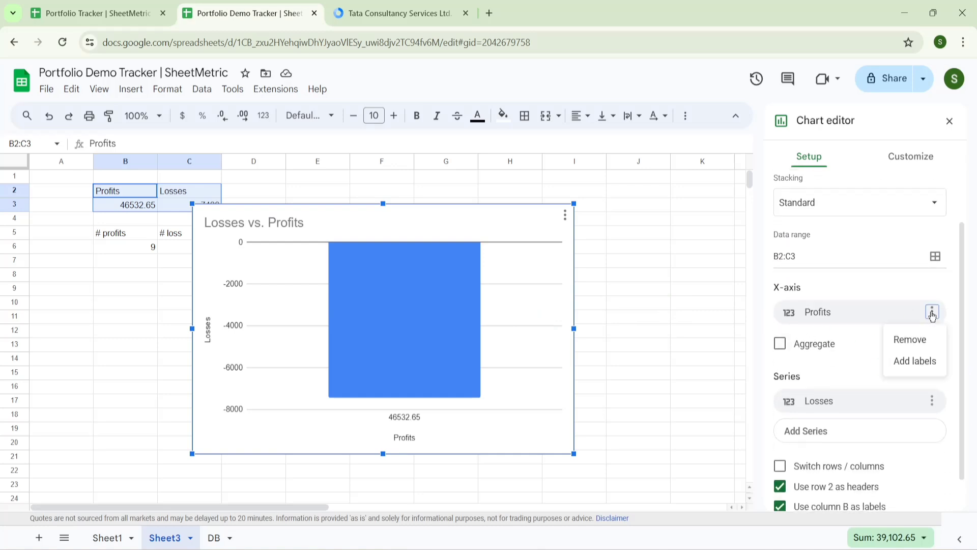
left_click(911, 339)
left_click(823, 420)
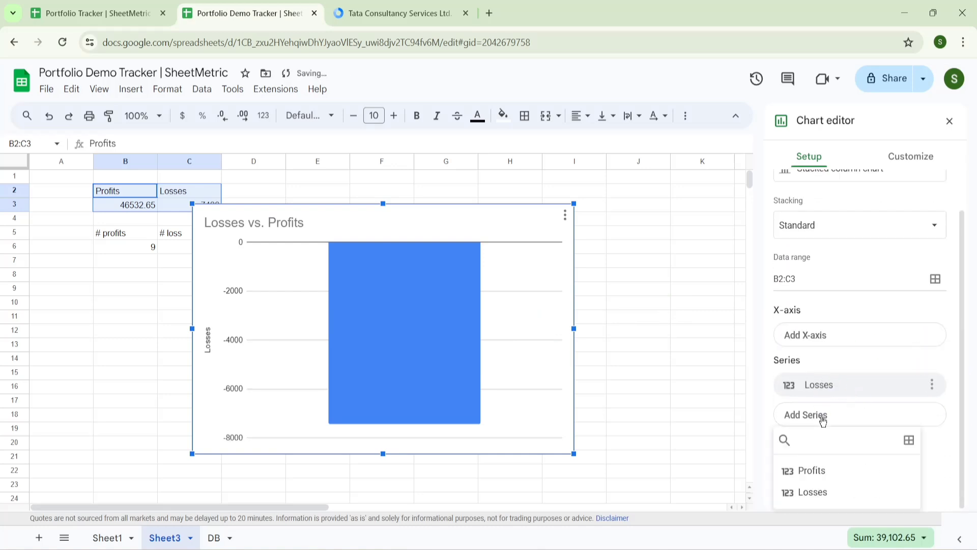
left_click(819, 472)
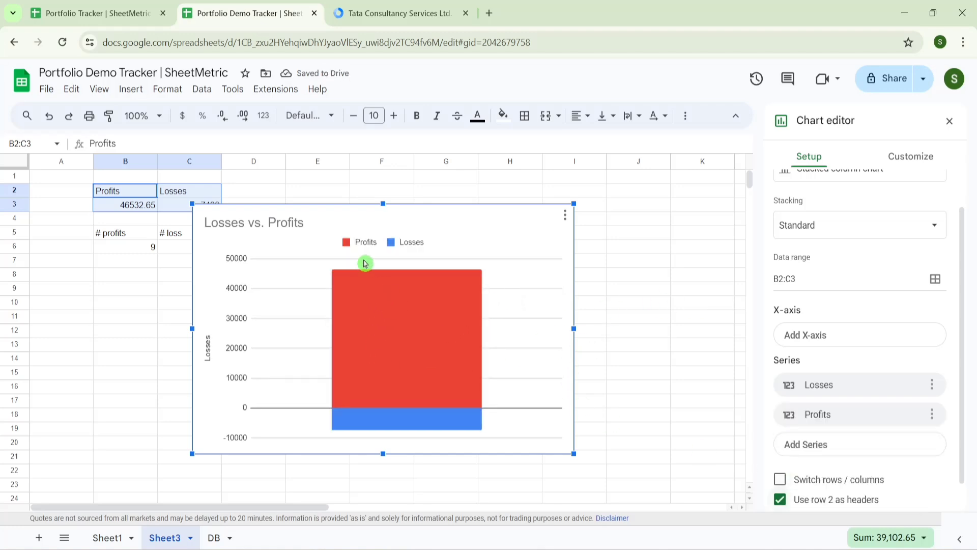
- Colour the Profits series green and show its data labels
left_click(389, 326)
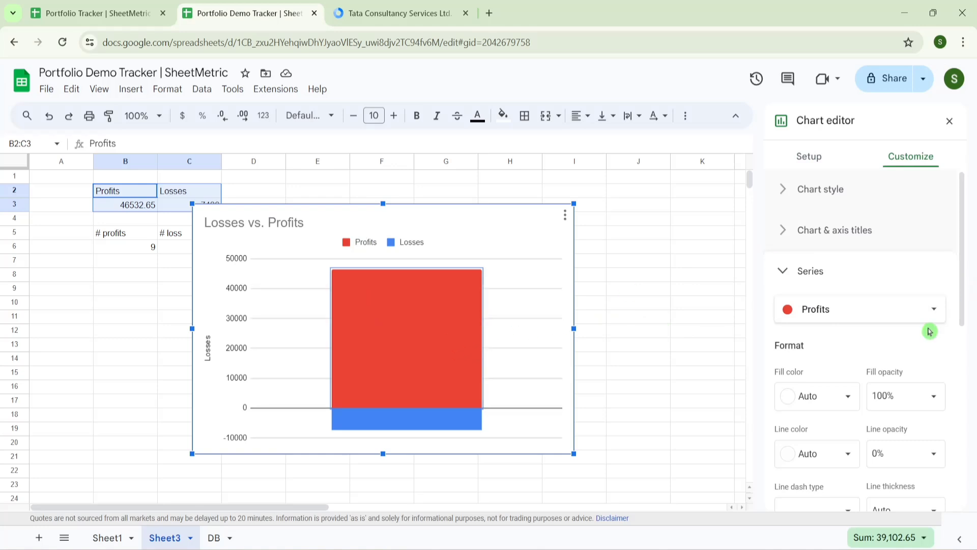
scroll(961, 309, "down", 2)
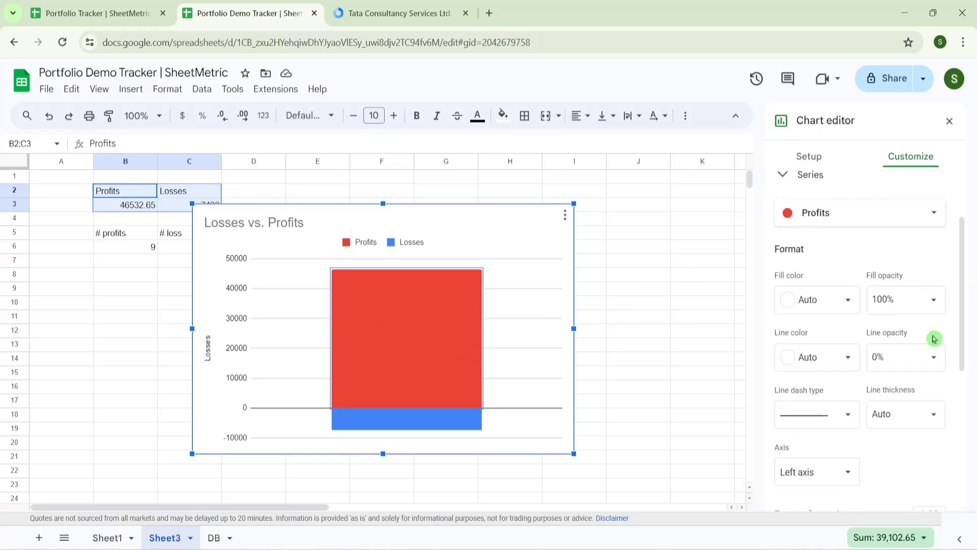
left_click(840, 299)
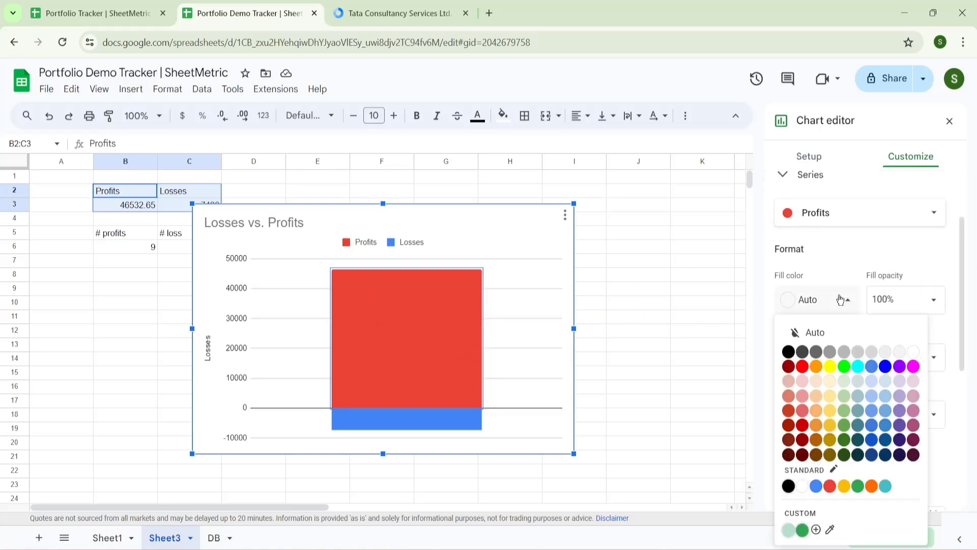
left_click(803, 530)
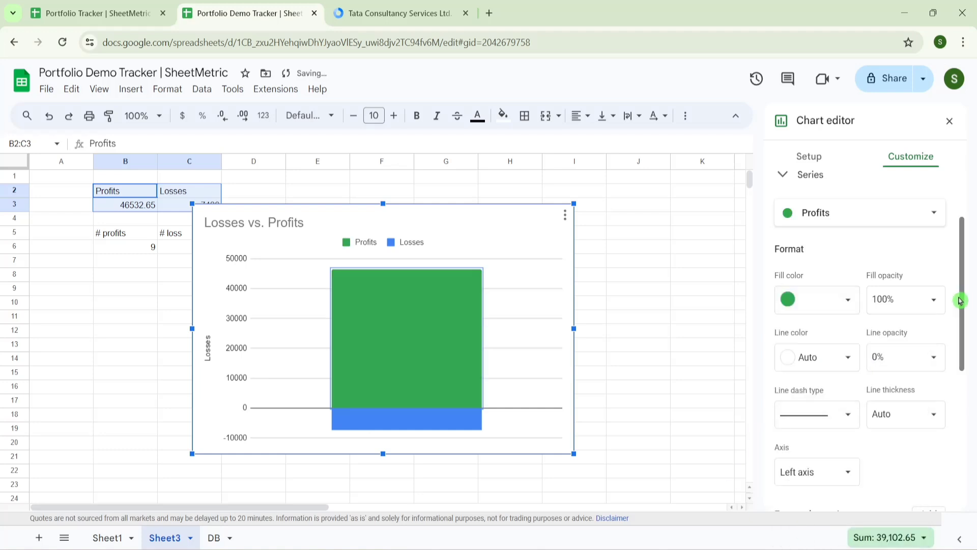
left_click_drag(963, 300, 962, 392)
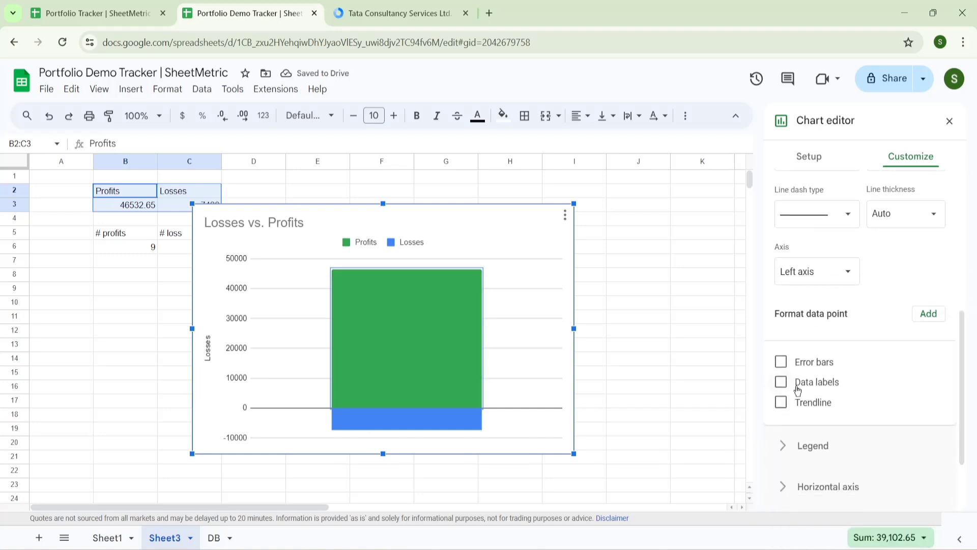
left_click(781, 383)
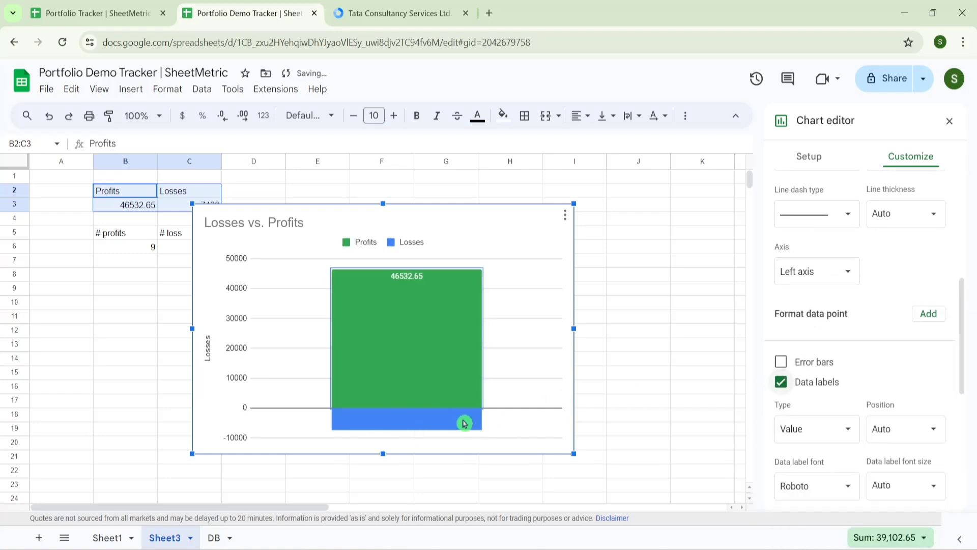
- Colour the Losses series red and show its data labels
left_click(442, 425)
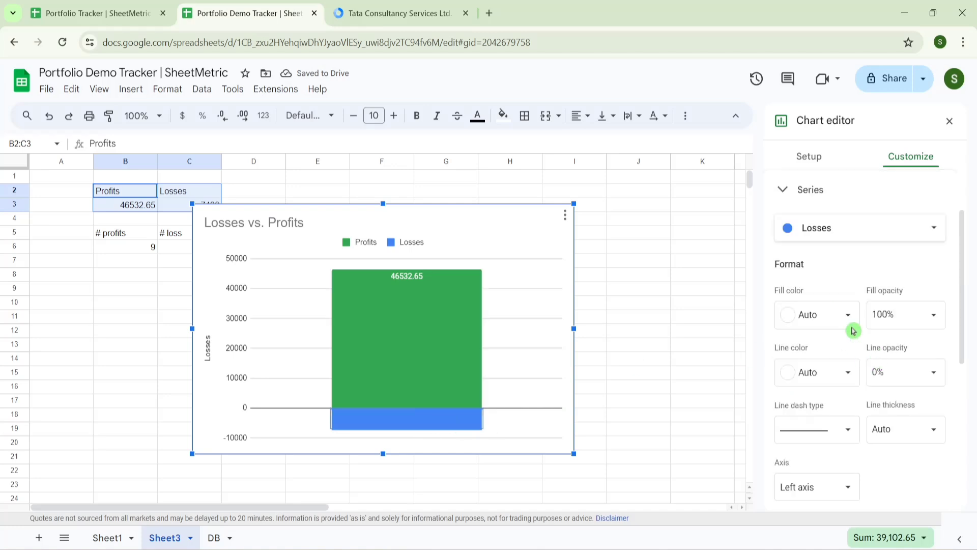
left_click(835, 318)
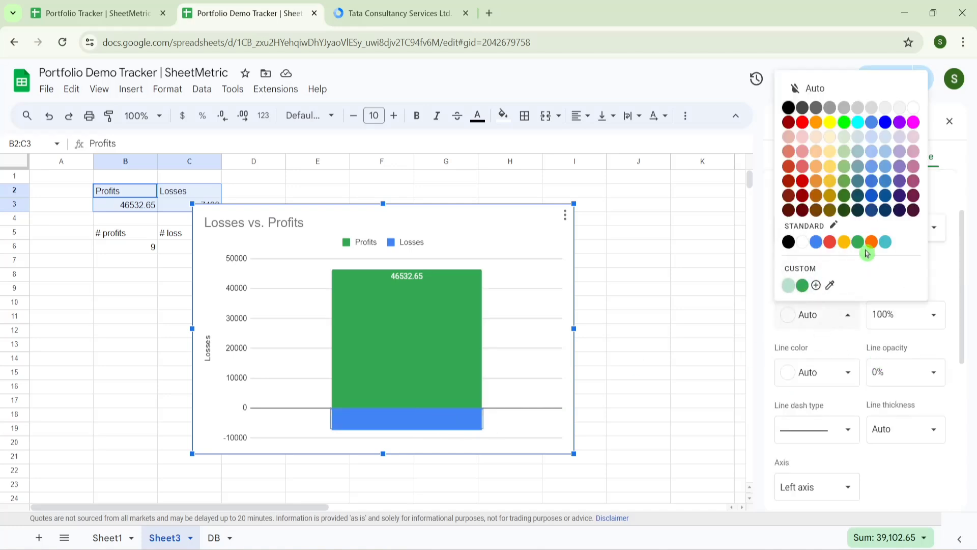
left_click(831, 244)
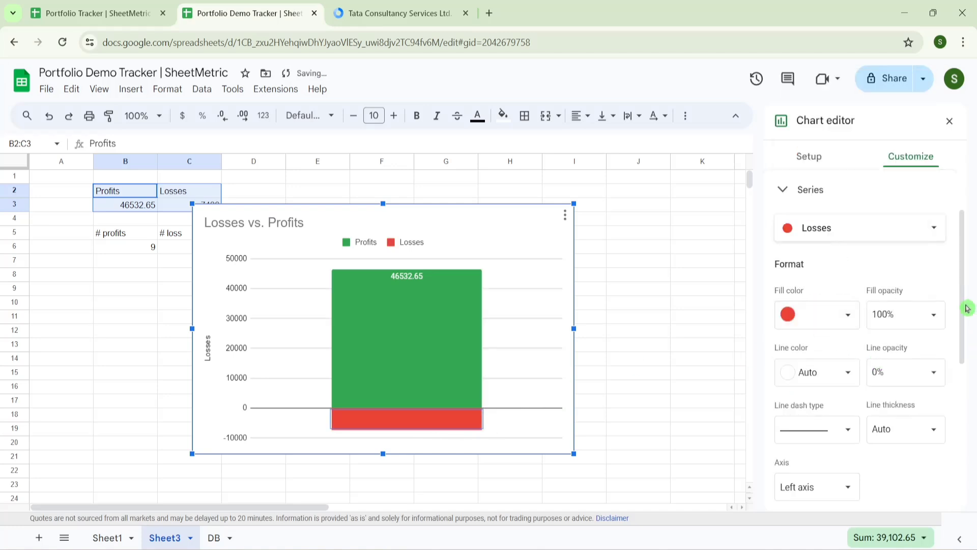
left_click_drag(967, 308, 973, 394)
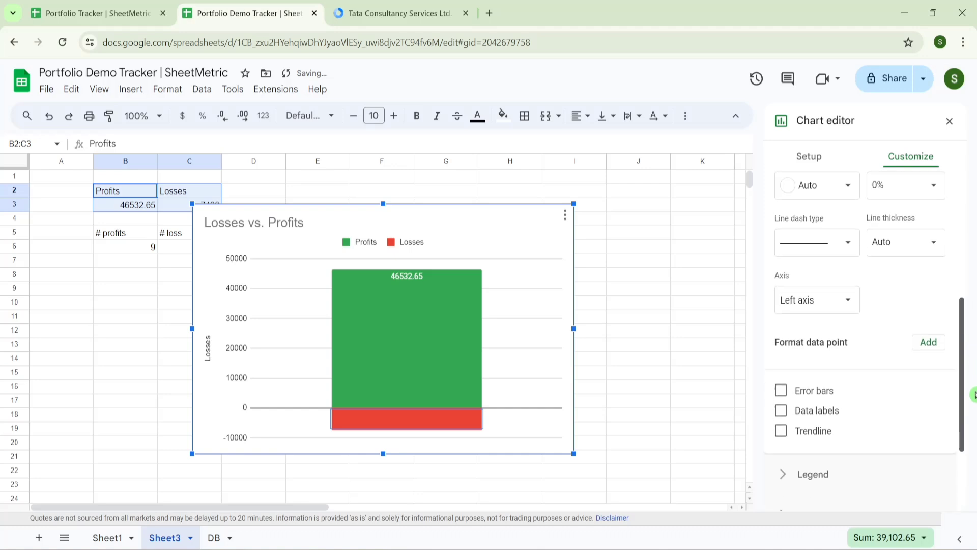
left_click(780, 411)
- Retitle the chart 'Loss vs. Profits' in bold
left_click(279, 227)
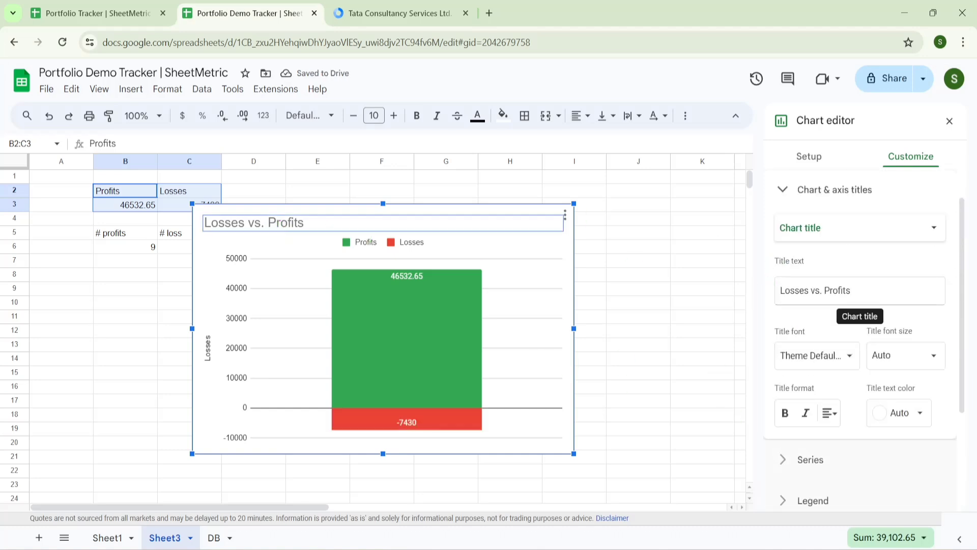
left_click(808, 291)
key("BackSpace")
key("BackSpace")
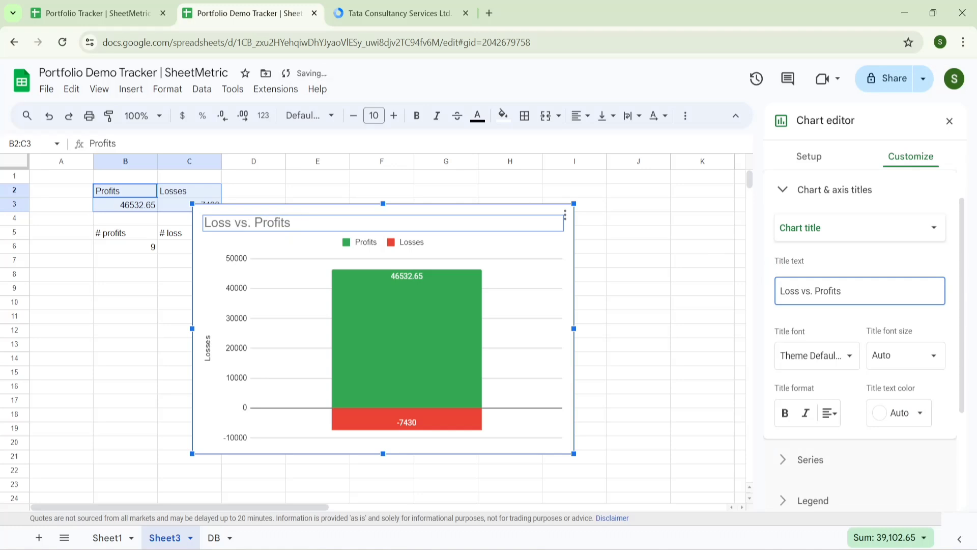
left_click(784, 412)
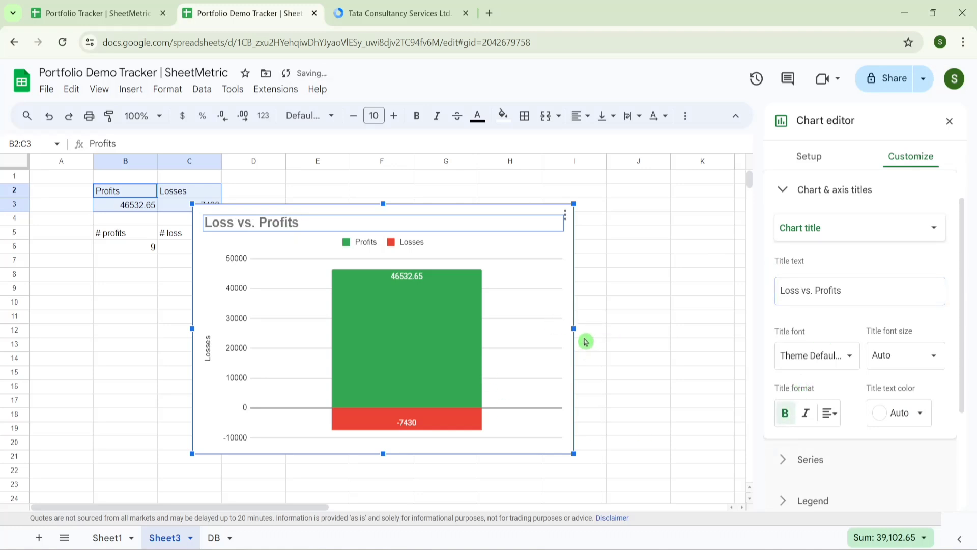
- Give the chart a light blue background, narrow it, and move it over columns F–G
scroll(861, 196, "up", 1)
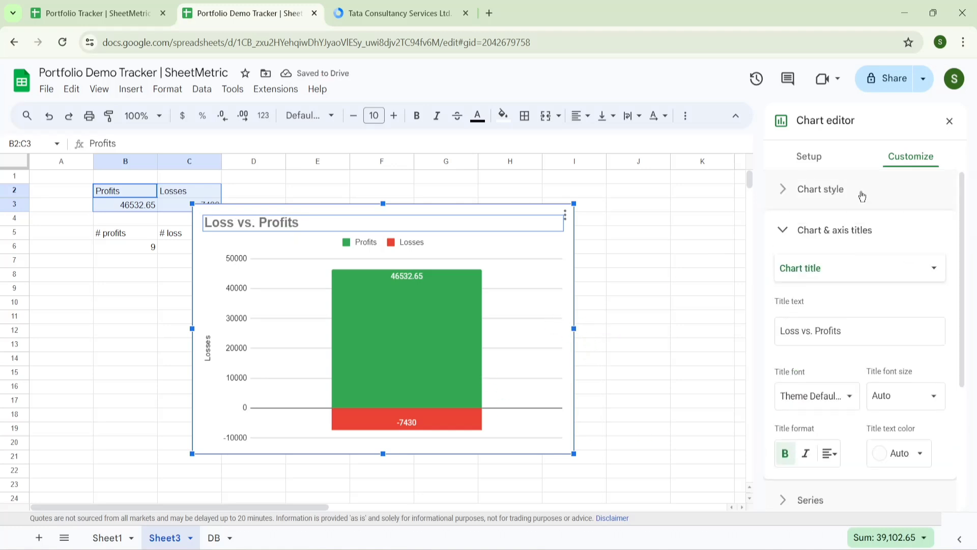
left_click(784, 199)
left_click(790, 244)
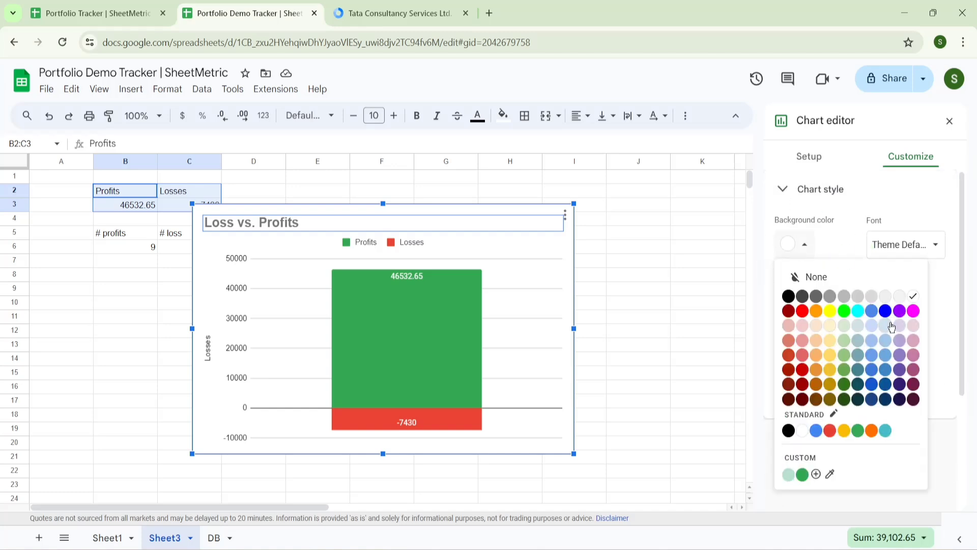
left_click(888, 322)
left_click_drag(573, 328, 333, 327)
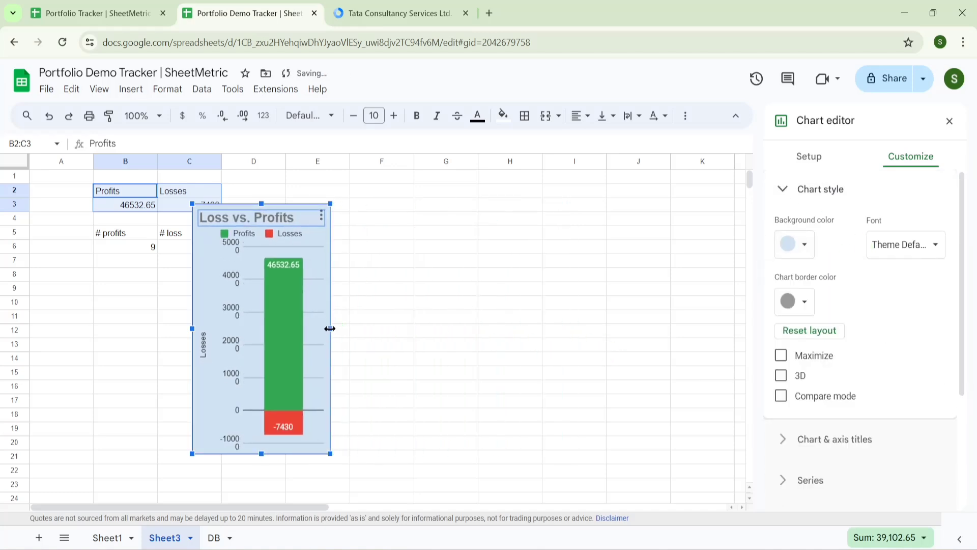
left_click_drag(330, 328, 338, 328)
left_click_drag(209, 284, 379, 250)
- Insert a stacked column chart from the counts in B5:C6
left_click(142, 260)
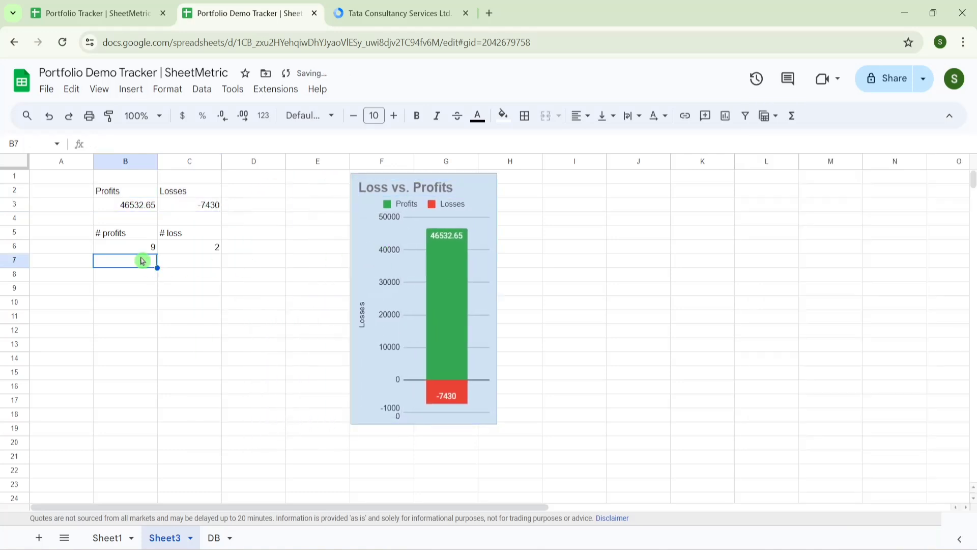
left_click(127, 238)
key("shift+Down")
key("shift+Right")
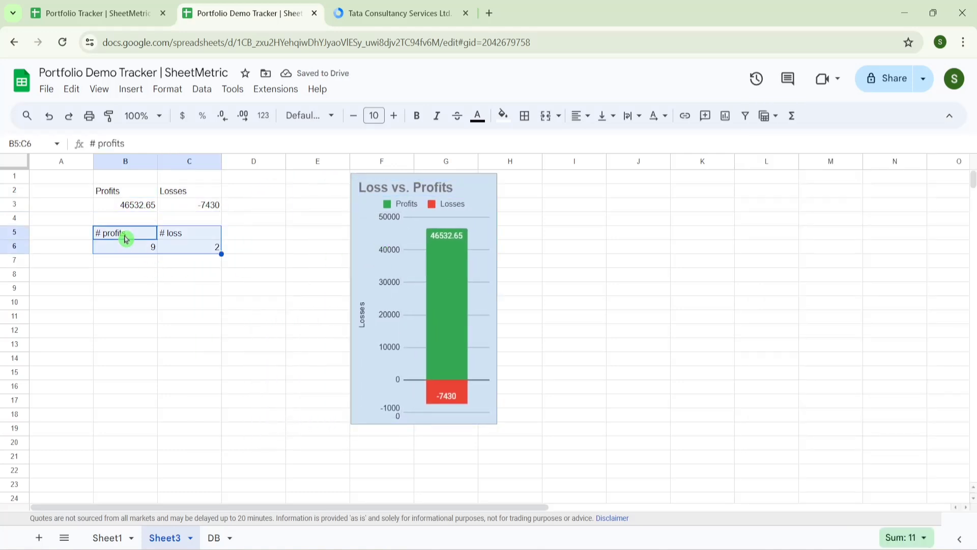
left_click(137, 92)
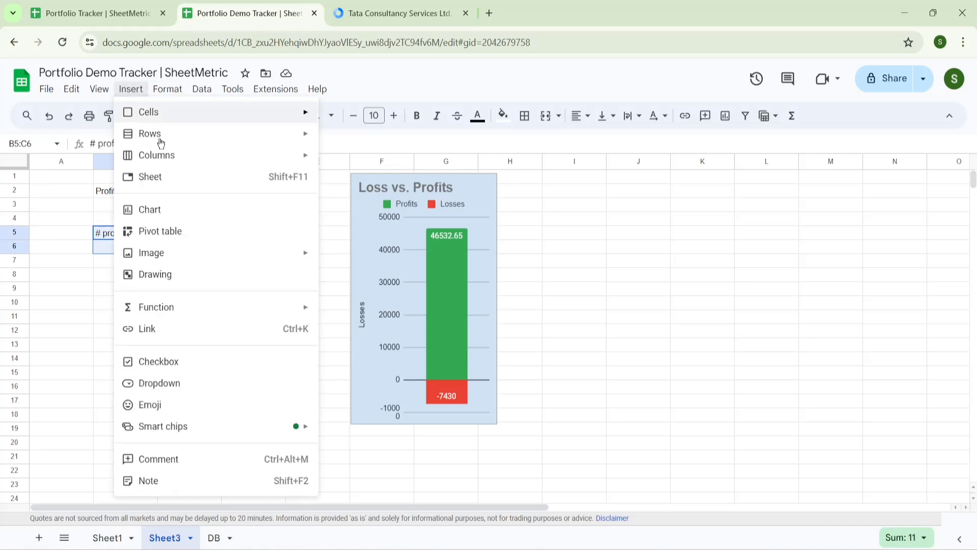
left_click(163, 217)
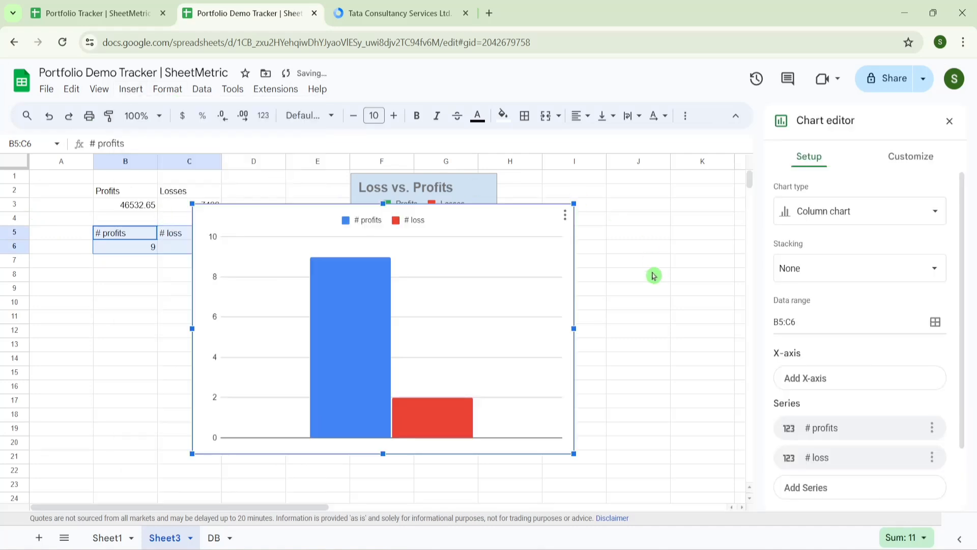
left_click(890, 268)
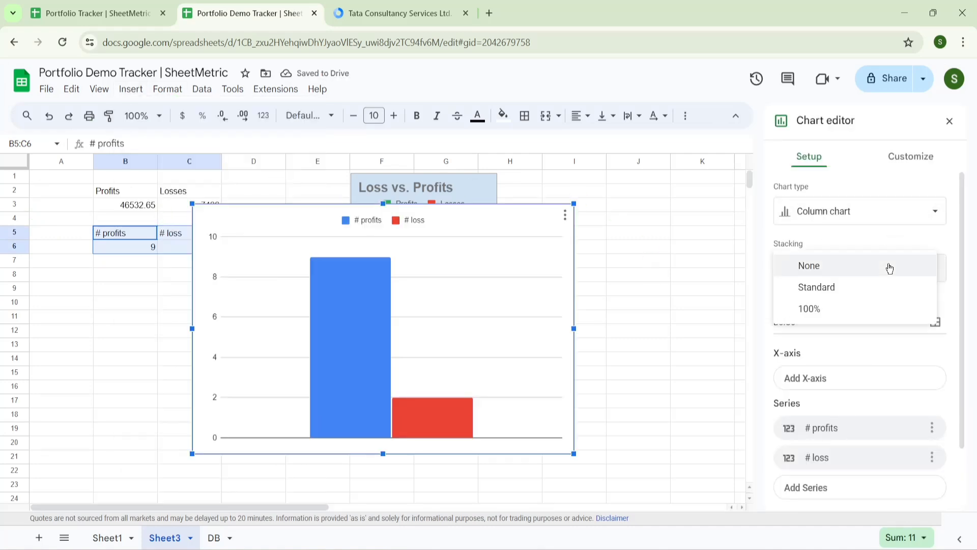
left_click(863, 293)
- Colour the # profits series green and show its data label (9)
left_click(432, 351)
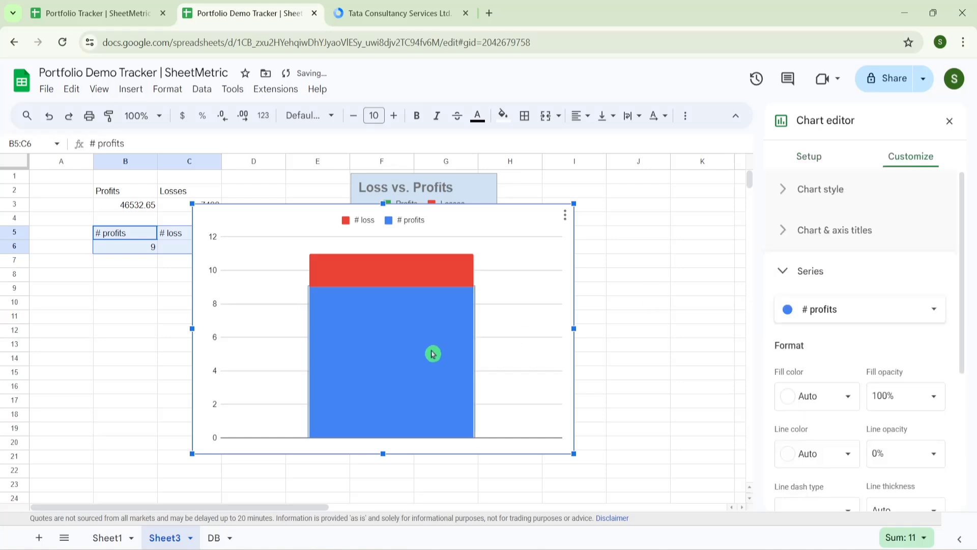
left_click(838, 395)
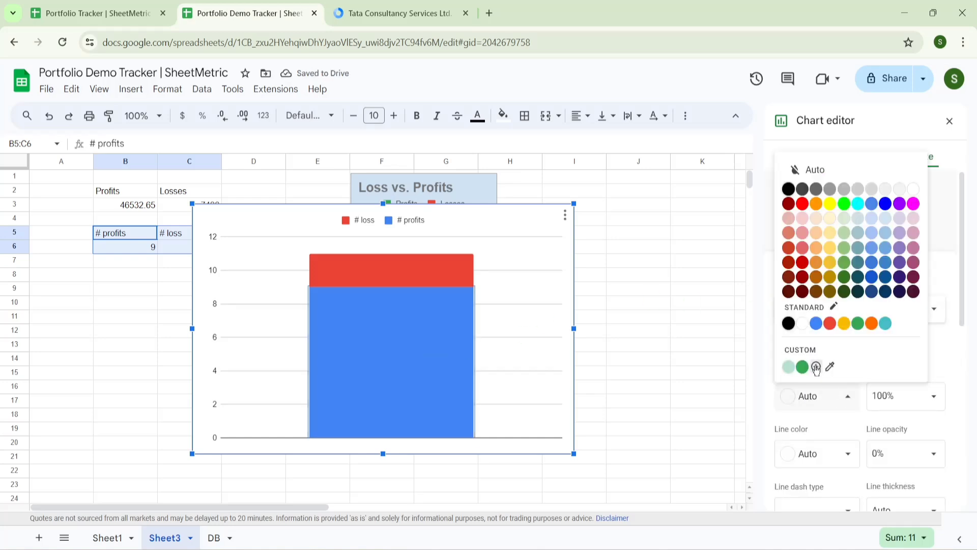
left_click(802, 367)
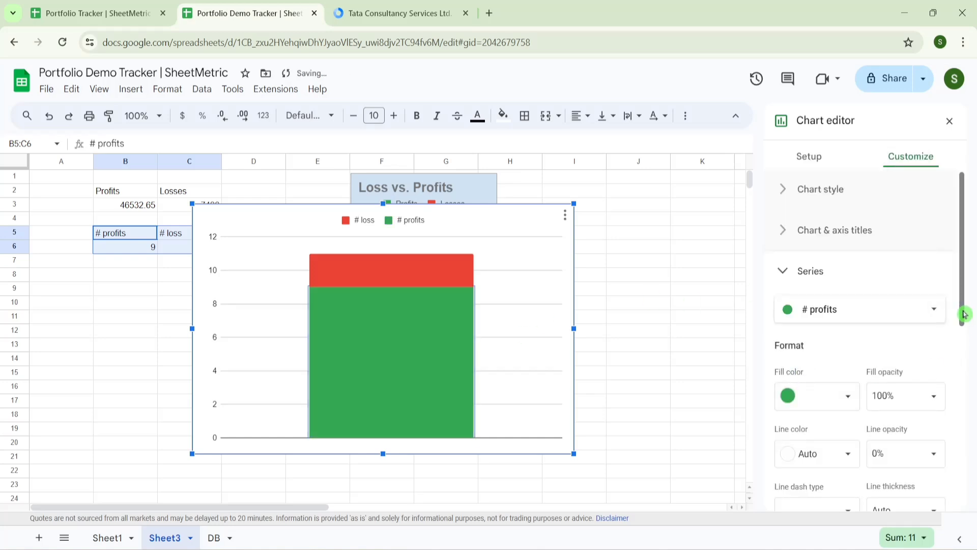
left_click_drag(966, 312, 970, 419)
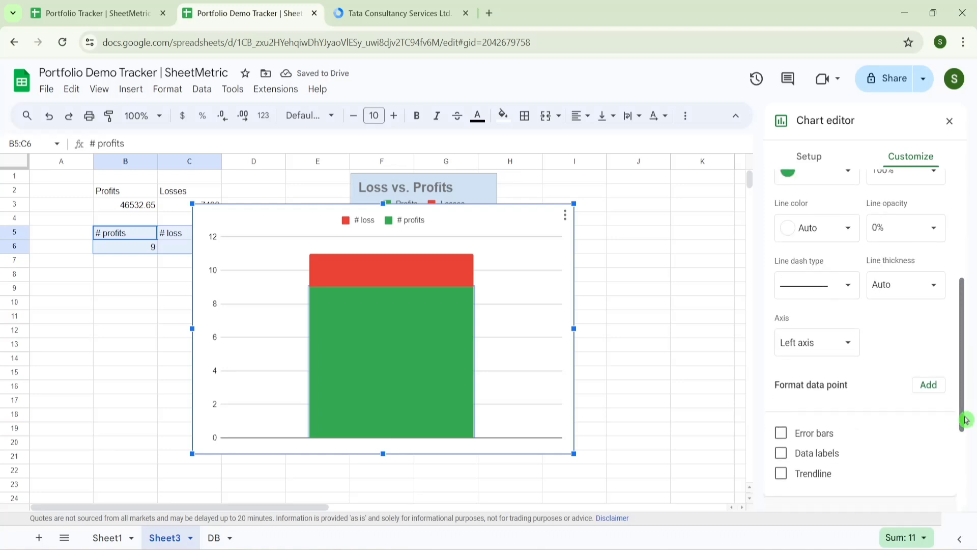
left_click(781, 452)
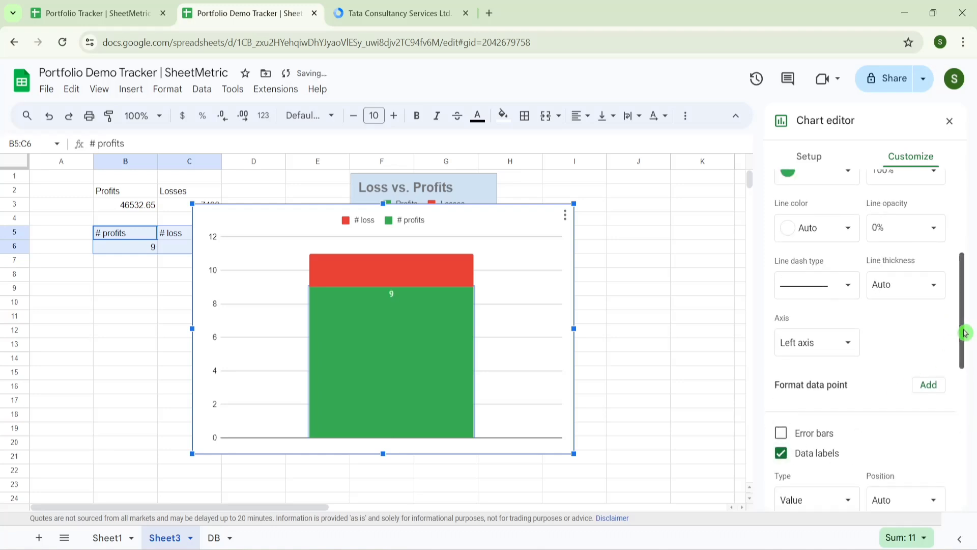
left_click_drag(967, 326, 969, 254)
- Show the data label (2) on the # loss series
left_click(458, 282)
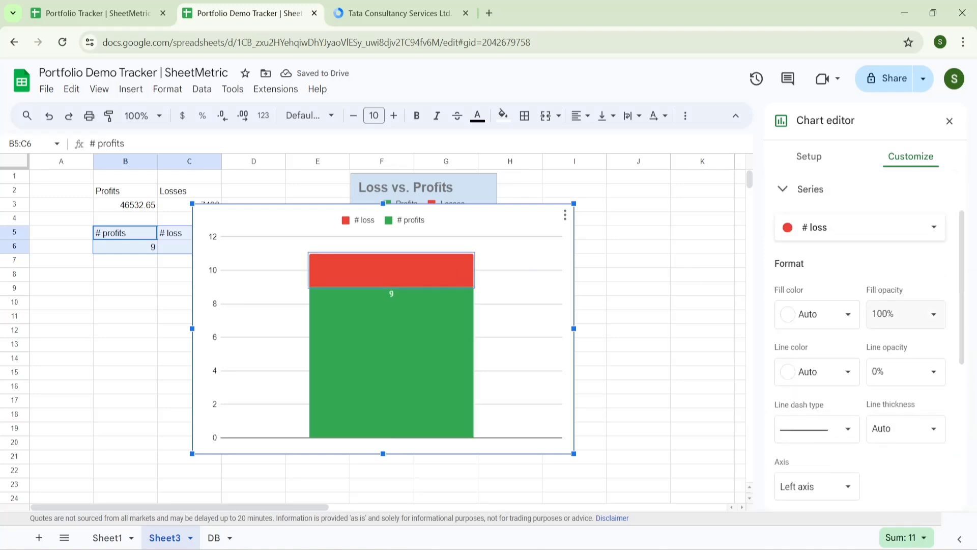
left_click(831, 320)
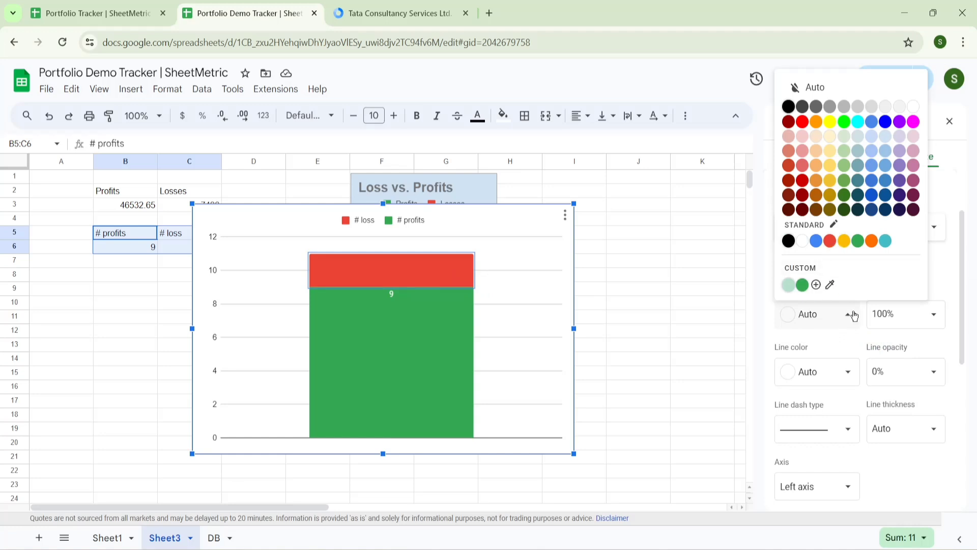
left_click_drag(965, 343, 973, 419)
left_click(781, 446)
left_click(638, 330)
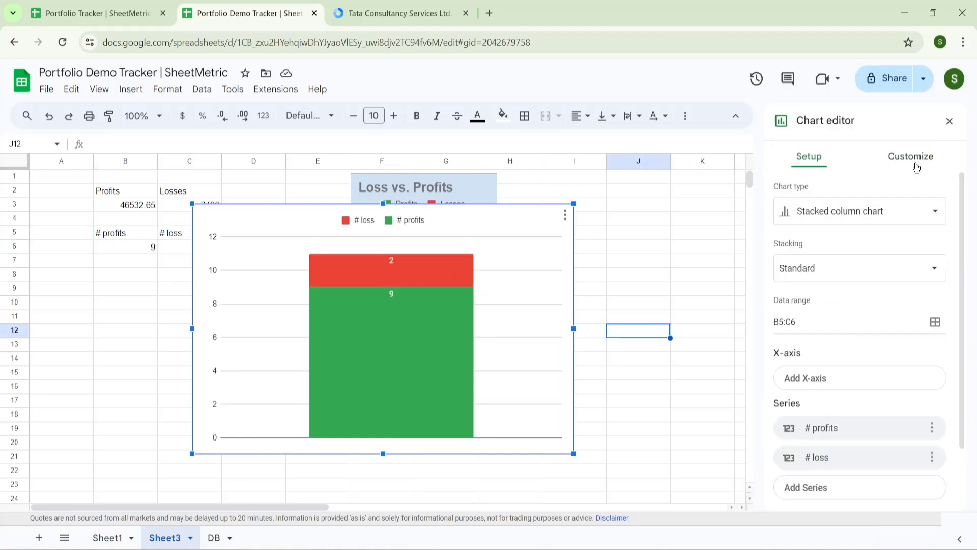
- Give the count chart a light blue background and narrow it to uncover Loss vs. Profits
left_click(911, 158)
left_click(792, 197)
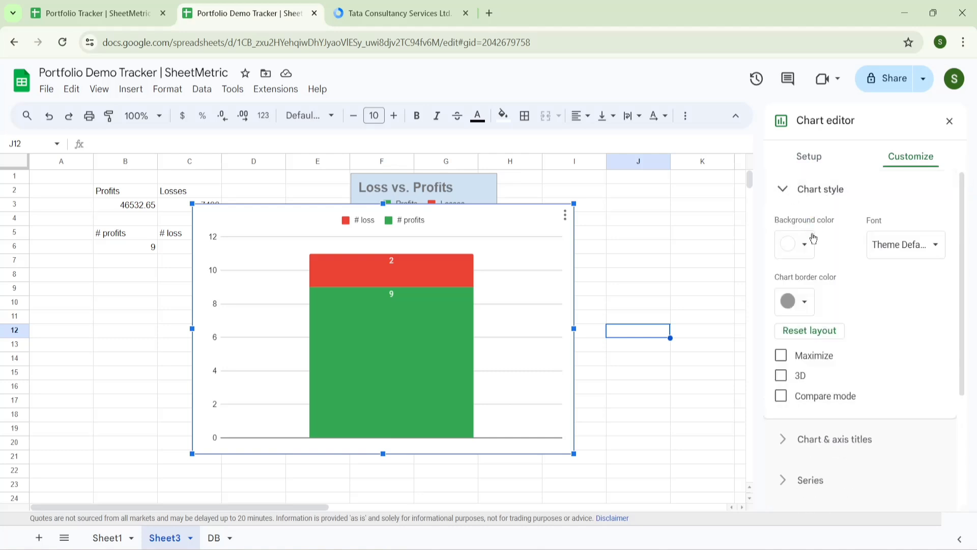
left_click(804, 245)
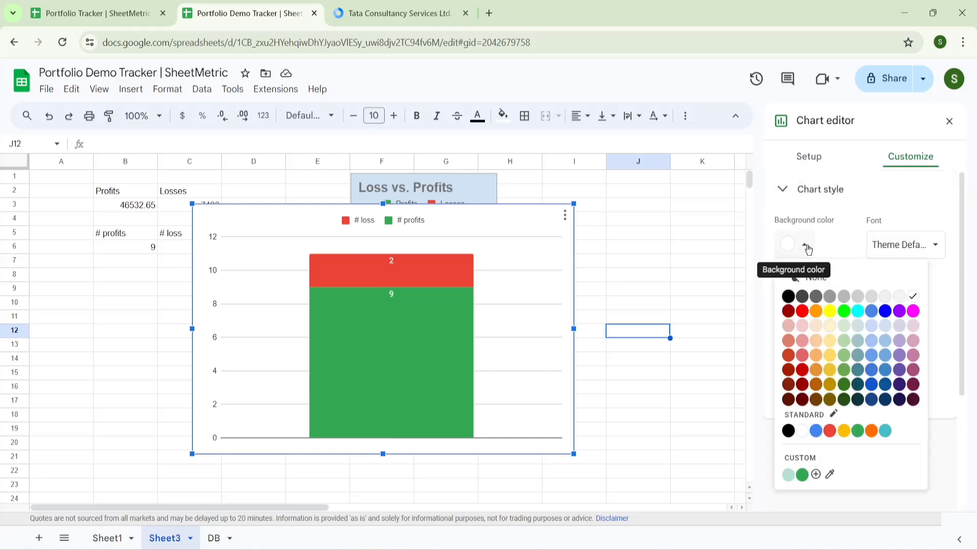
left_click(885, 328)
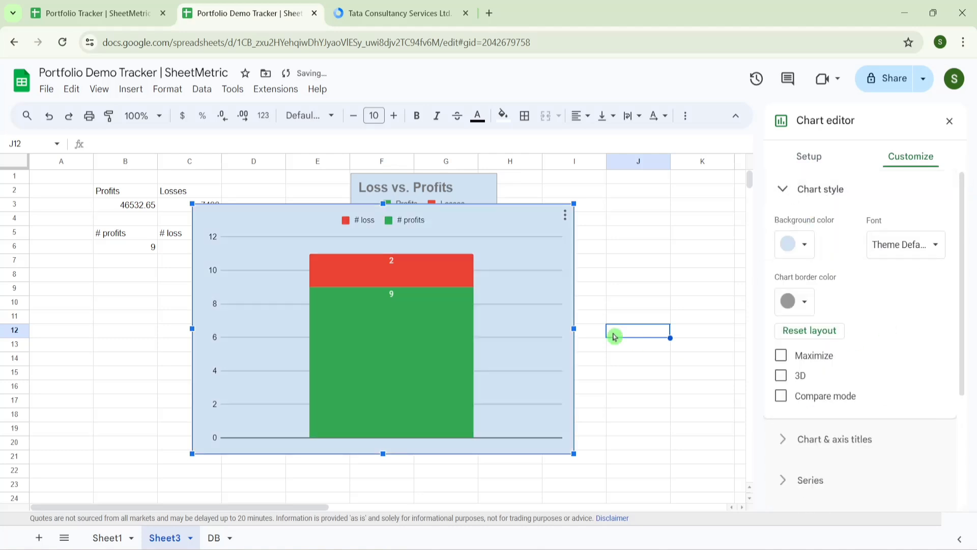
left_click_drag(574, 328, 332, 296)
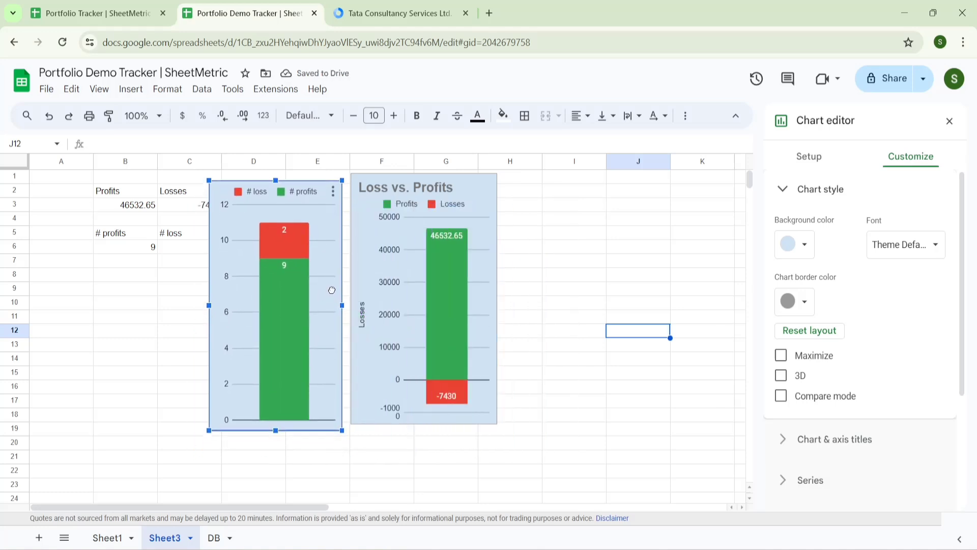
- On DB, nudge the Stock Wise and Market Cap charts, zoom to 75%, and freeze rows 1–2
left_click(215, 538)
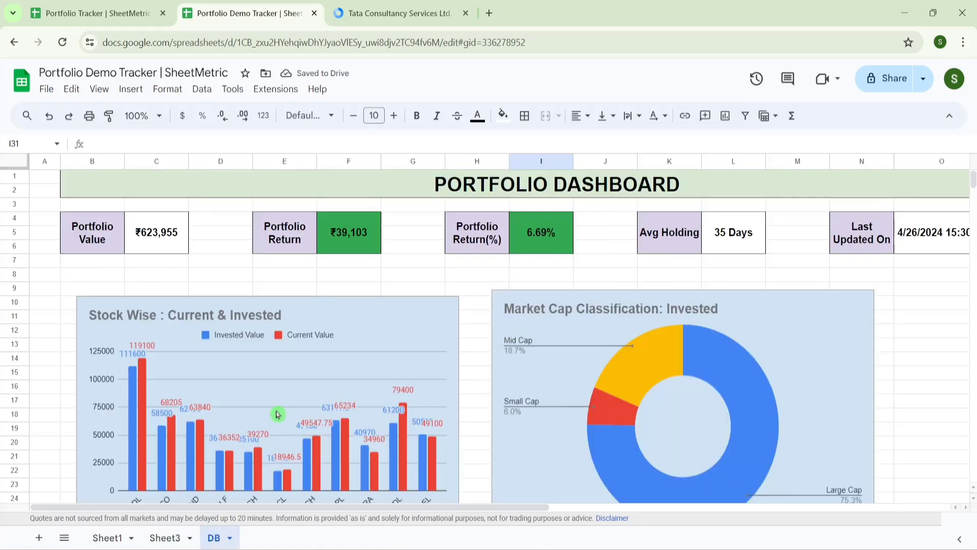
left_click(267, 386)
scroll(267, 387, "down", 1)
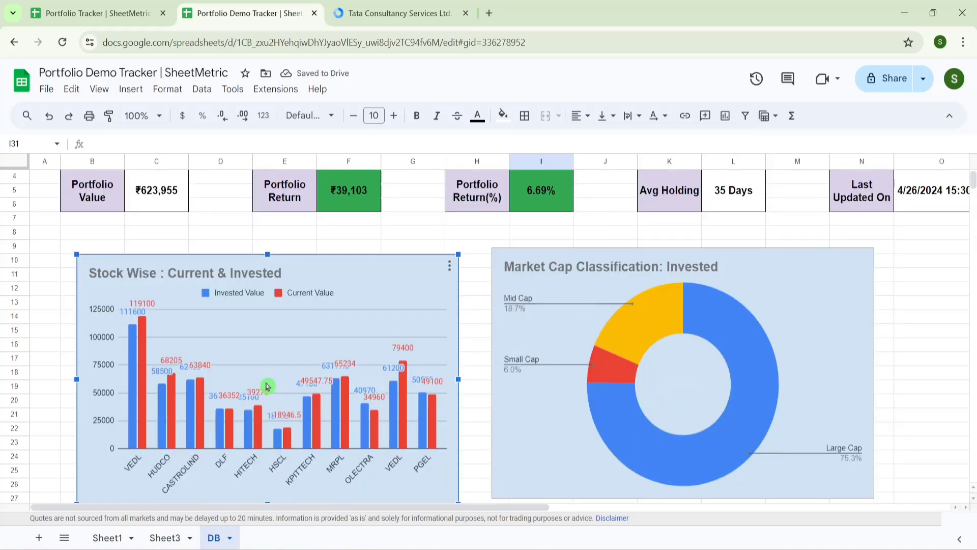
left_click_drag(267, 386, 249, 371)
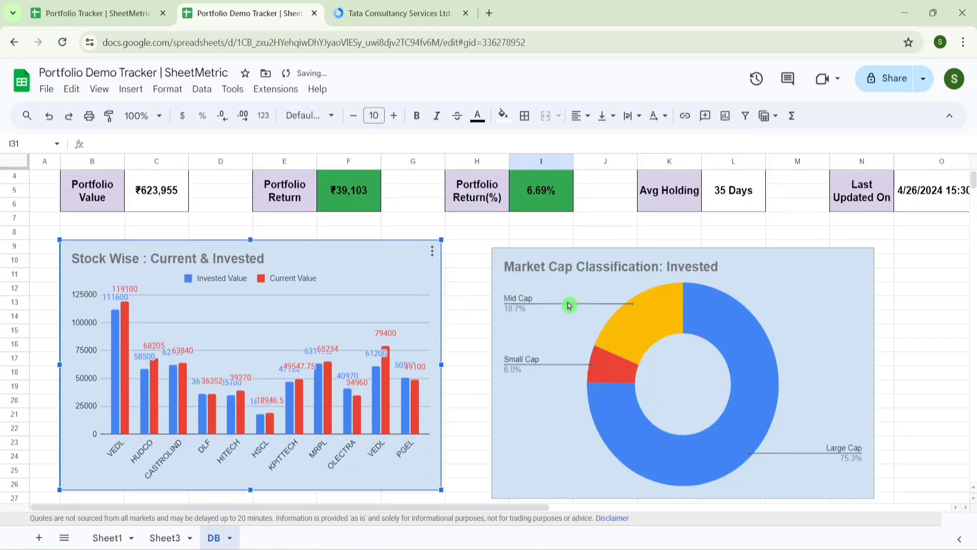
left_click_drag(569, 305, 561, 297)
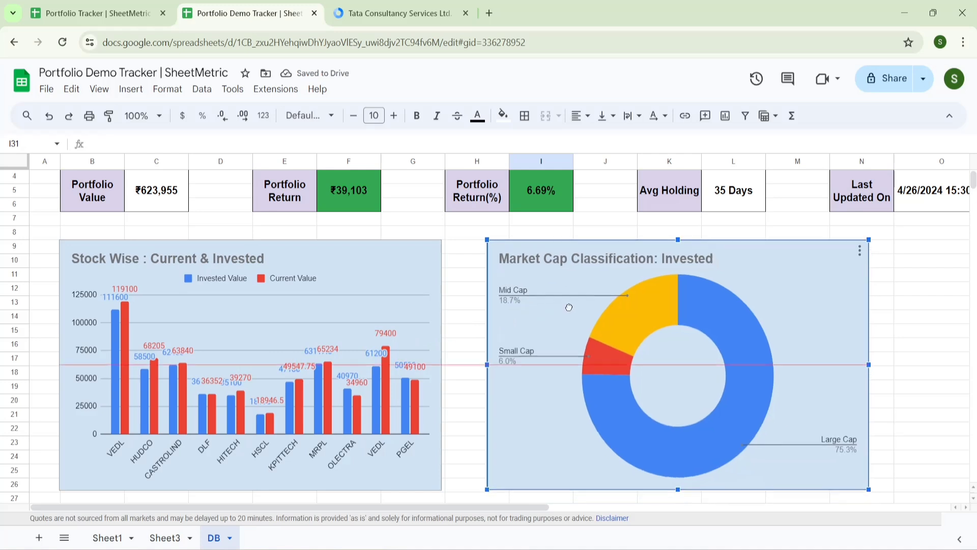
left_click(156, 116)
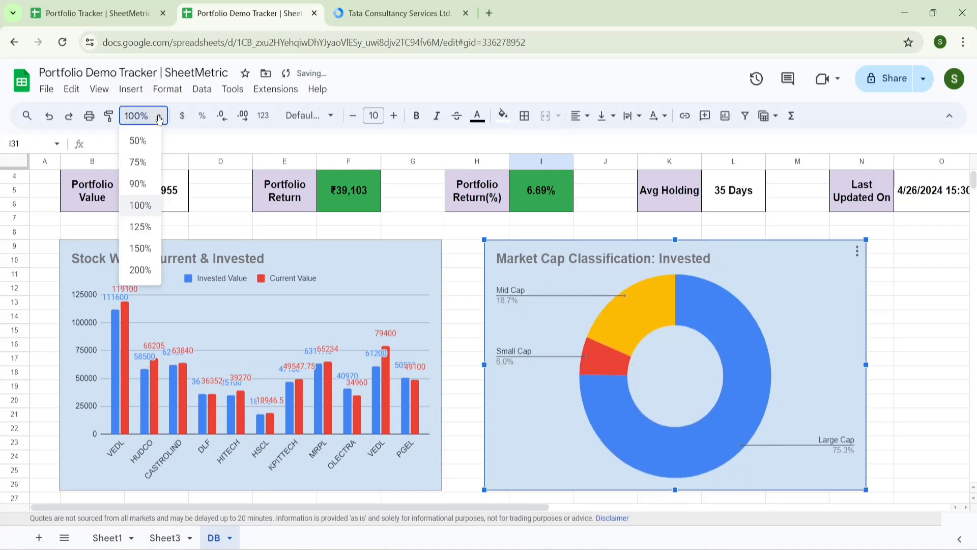
left_click(138, 162)
left_click(702, 270)
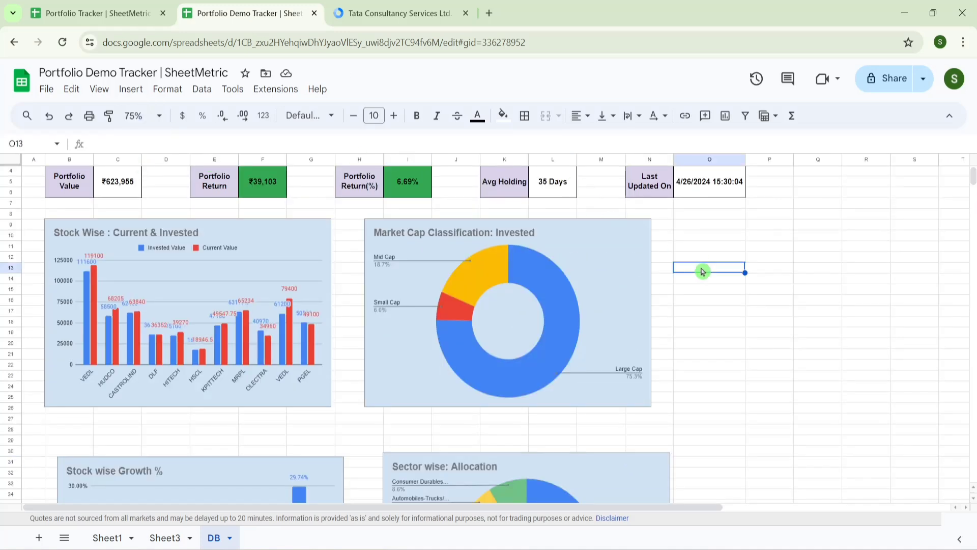
key("Up")
key("Up")
key("Up")
key("Up")
key("Up")
key("Up")
key("Up")
key("Up")
key("Up")
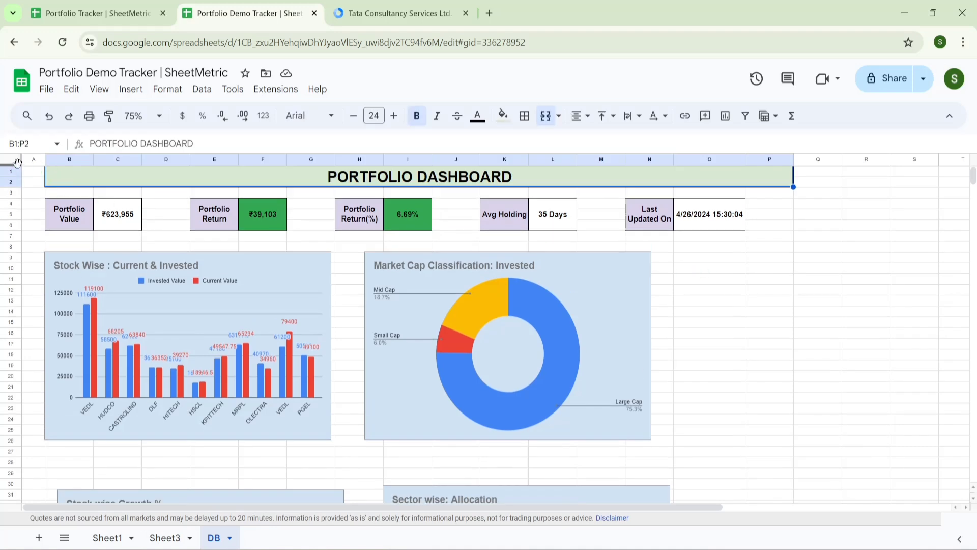
left_click_drag(15, 165, 15, 187)
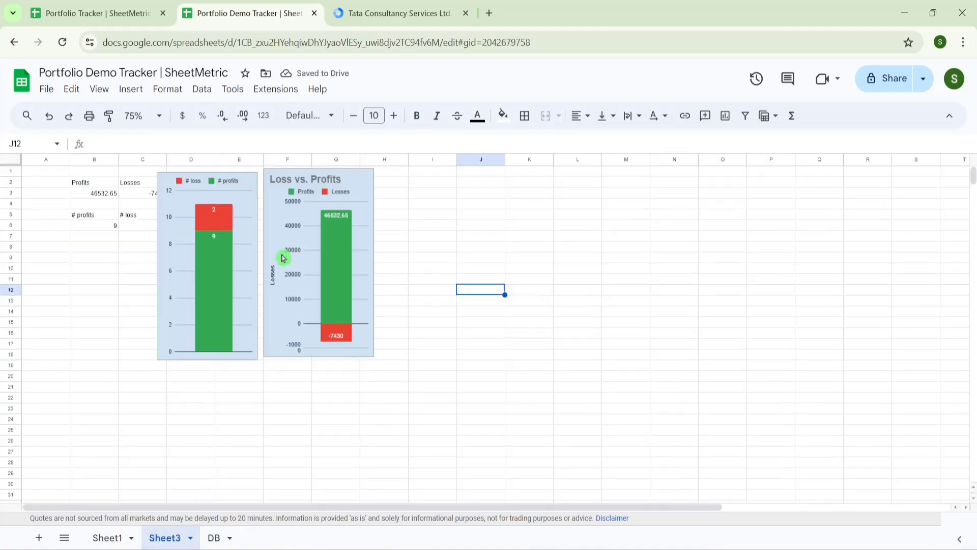
- Copy the Loss vs. Profits chart from Sheet3 and paste it into DB at O9
left_click(312, 259)
mouse_move(347, 206)
left_click(364, 180)
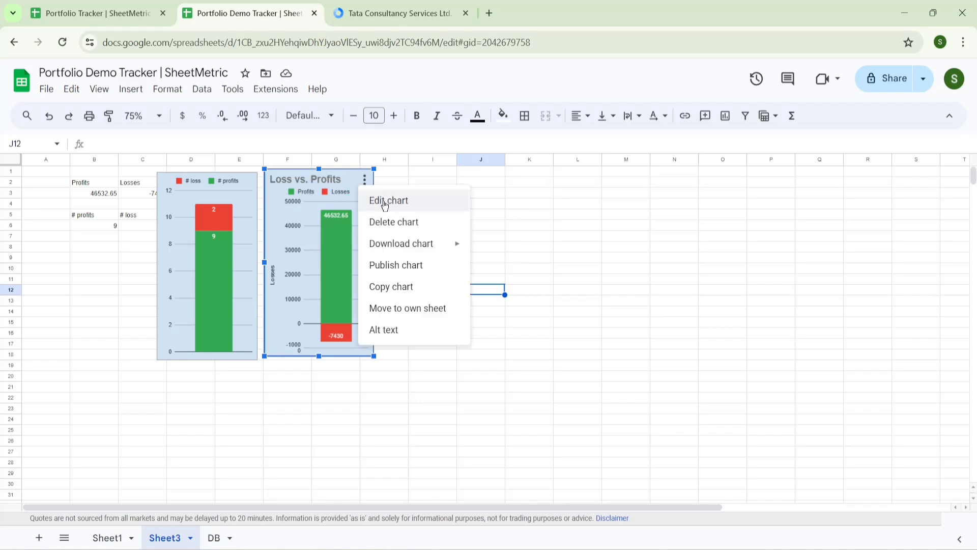
left_click(406, 286)
left_click(214, 537)
left_click(704, 261)
key("ctrl+v")
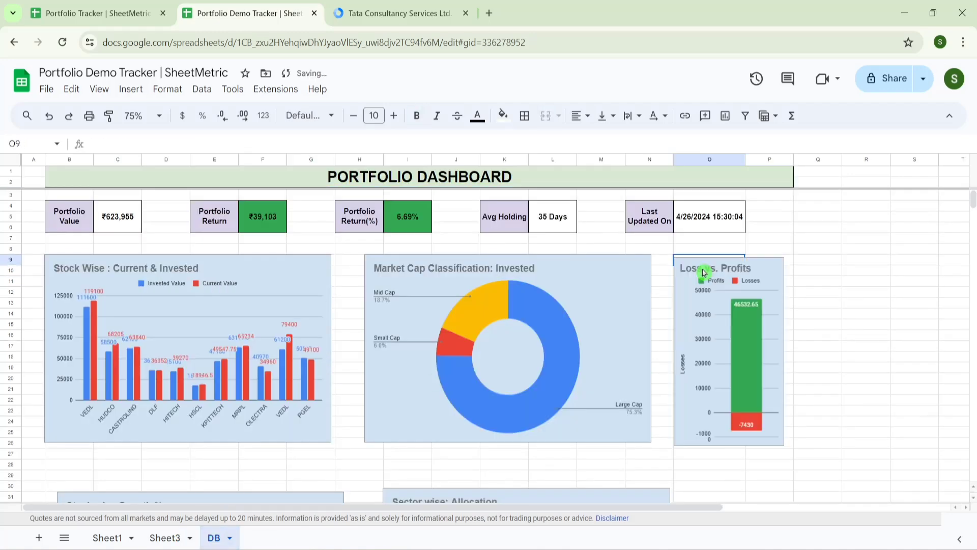
- Copy the count chart and paste it into DB at O28, aligned under Loss vs. Profits
left_click(165, 538)
left_click(336, 306)
left_click(246, 213)
left_click(247, 183)
left_click(275, 288)
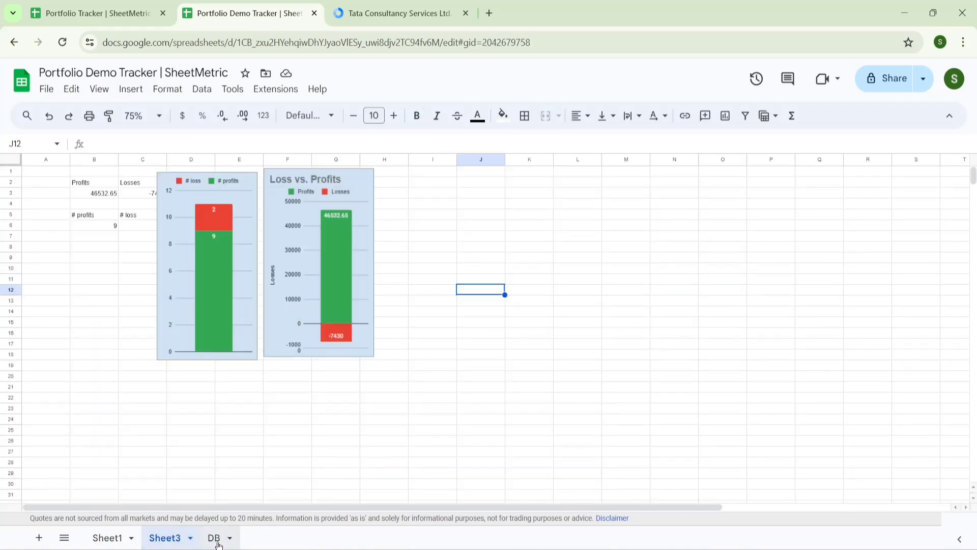
left_click(214, 538)
left_click(682, 303)
key("ctrl+v")
mouse_move(781, 383)
left_mouse_down()
mouse_move(738, 371)
mouse_move(782, 389)
left_mouse_up()
- Zoom the dashboard out to 50% to review all six charts
left_click(159, 116)
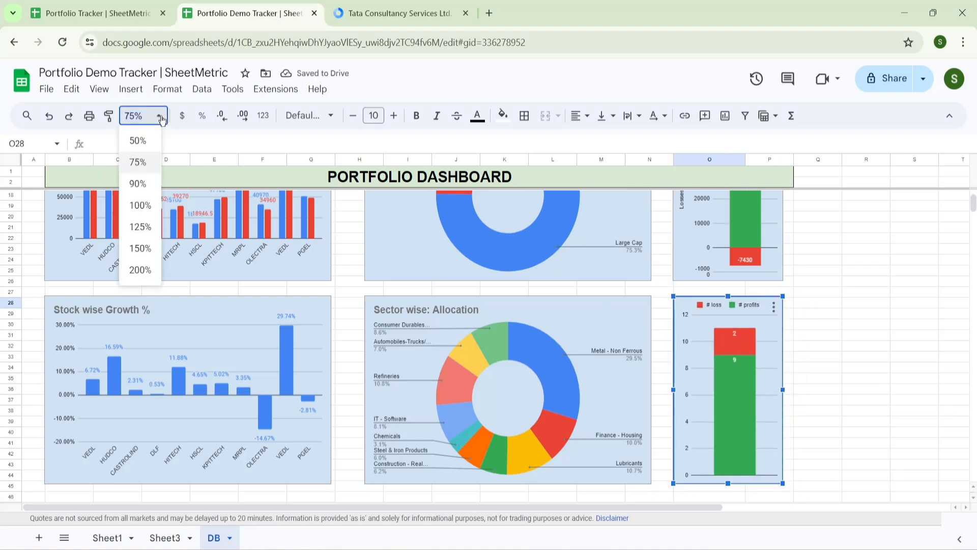
left_click(151, 147)
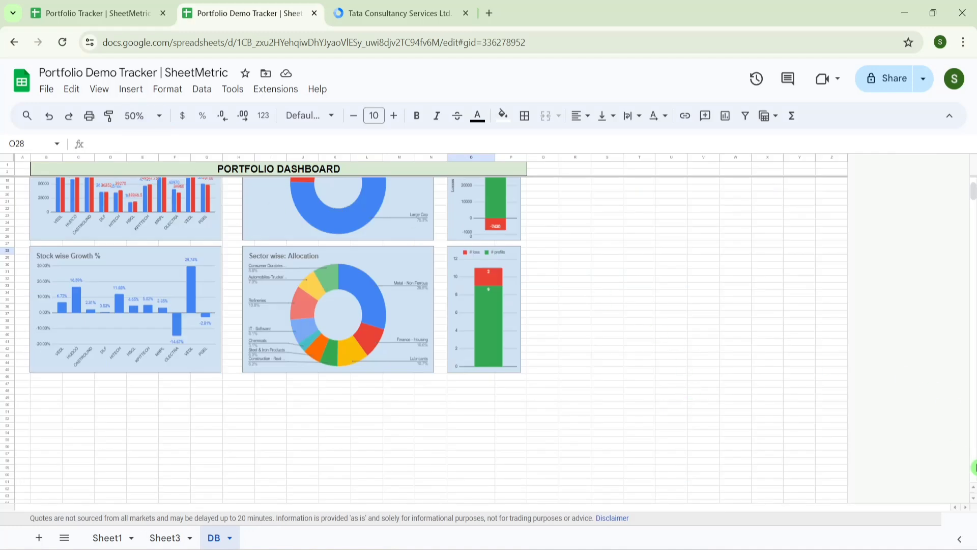
left_click(972, 170)
left_click(828, 309)
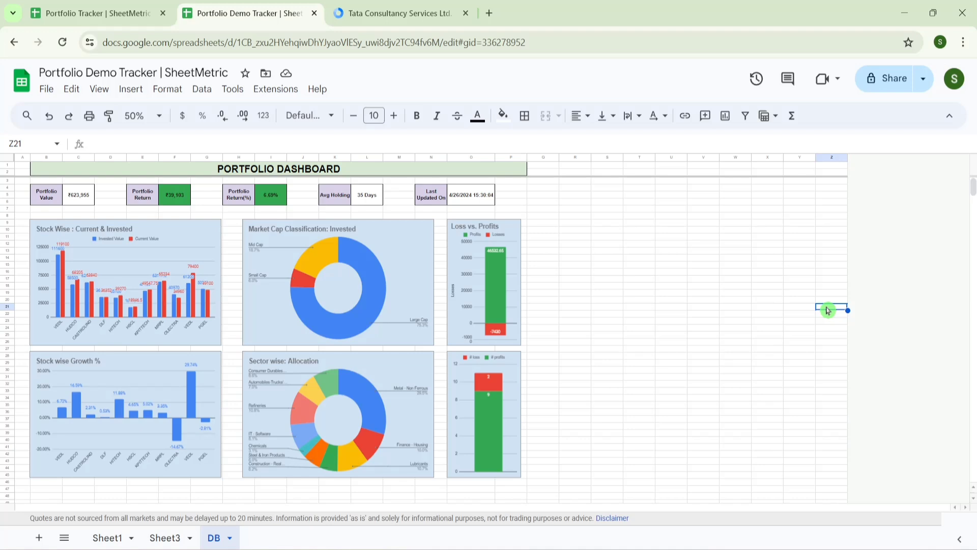
left_click(47, 90)
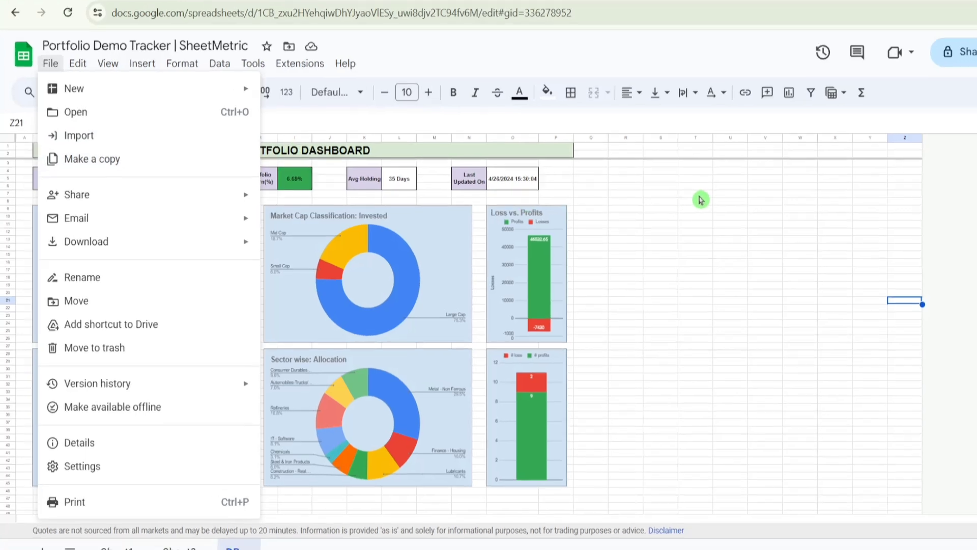
left_click(701, 199)
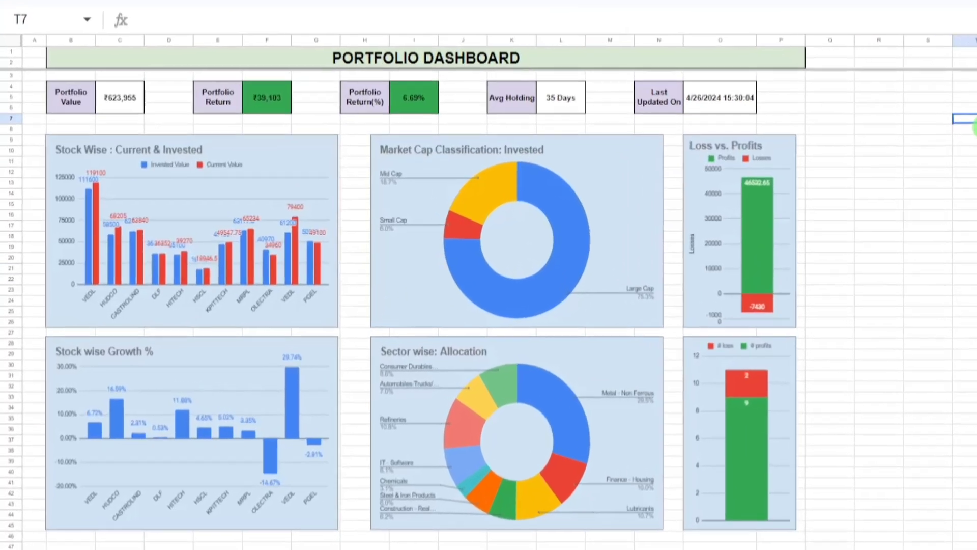